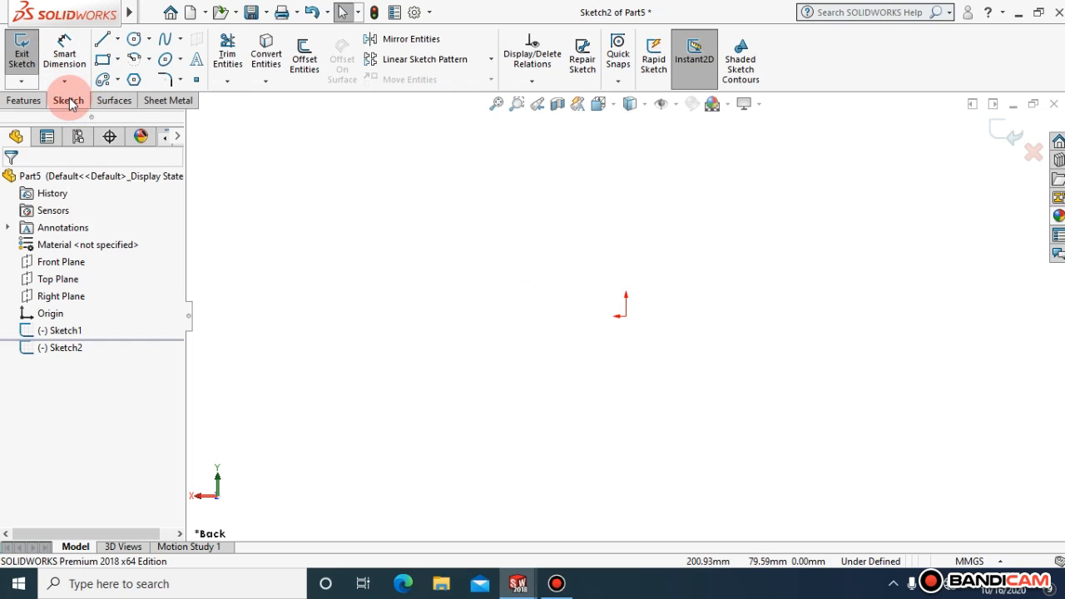
{"action": "left_click", "coordinate": [677, 9]}
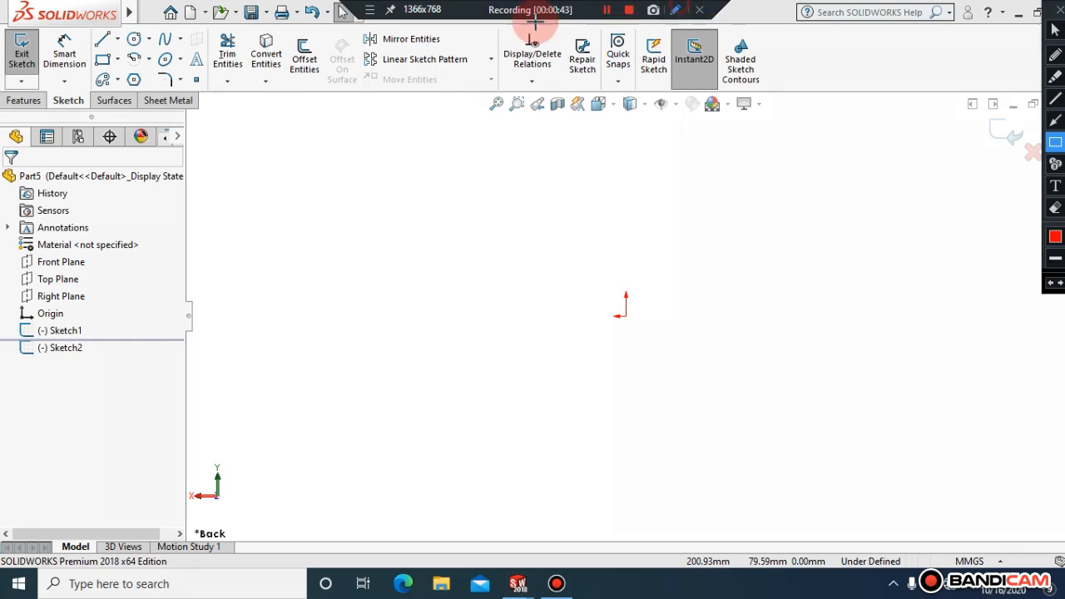
{"action": "mouse_move", "coordinate": [4, 23]}
{"action": "left_mouse_down"}
{"action": "mouse_move", "coordinate": [327, 75]}
{"action": "mouse_move", "coordinate": [825, 86]}
{"action": "mouse_move", "coordinate": [805, 94]}
{"action": "left_mouse_up"}
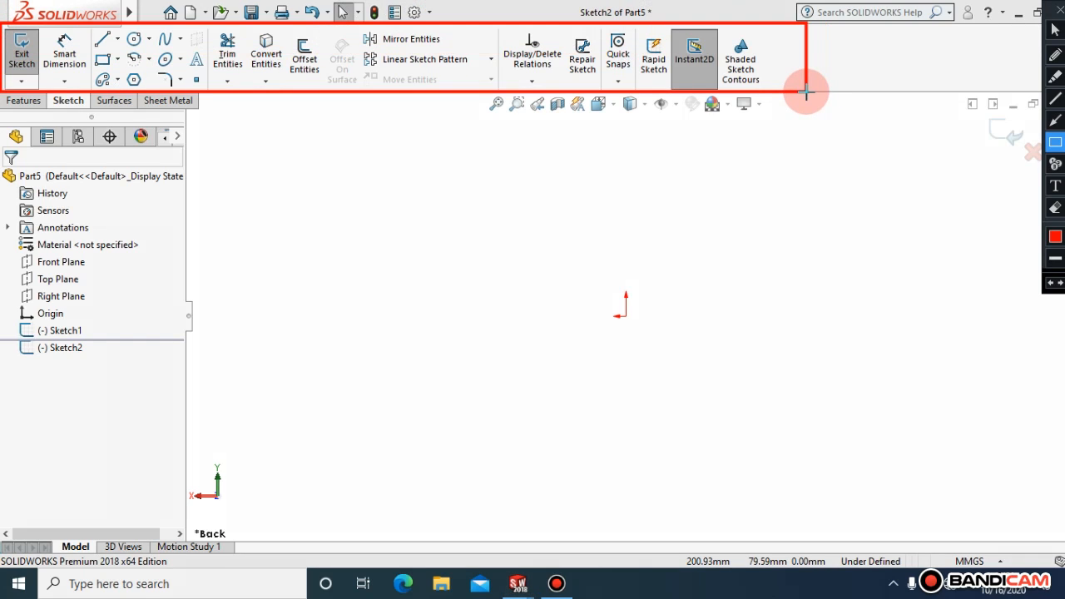
{"action": "key", "text": "ctrl+z"}
{"action": "key", "text": "Escape"}
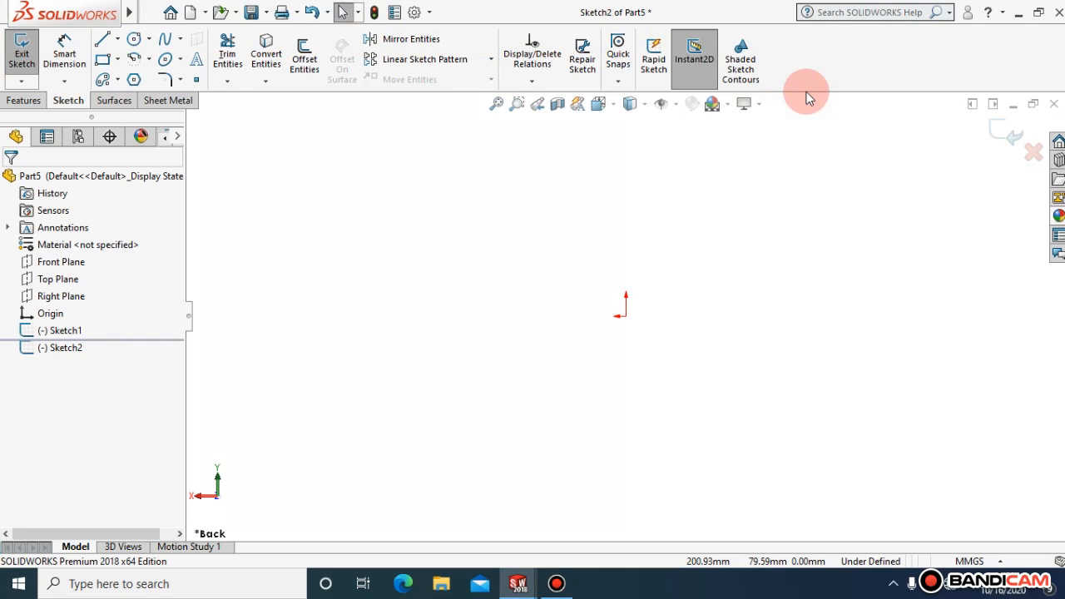
{"action": "left_click", "coordinate": [25, 102]}
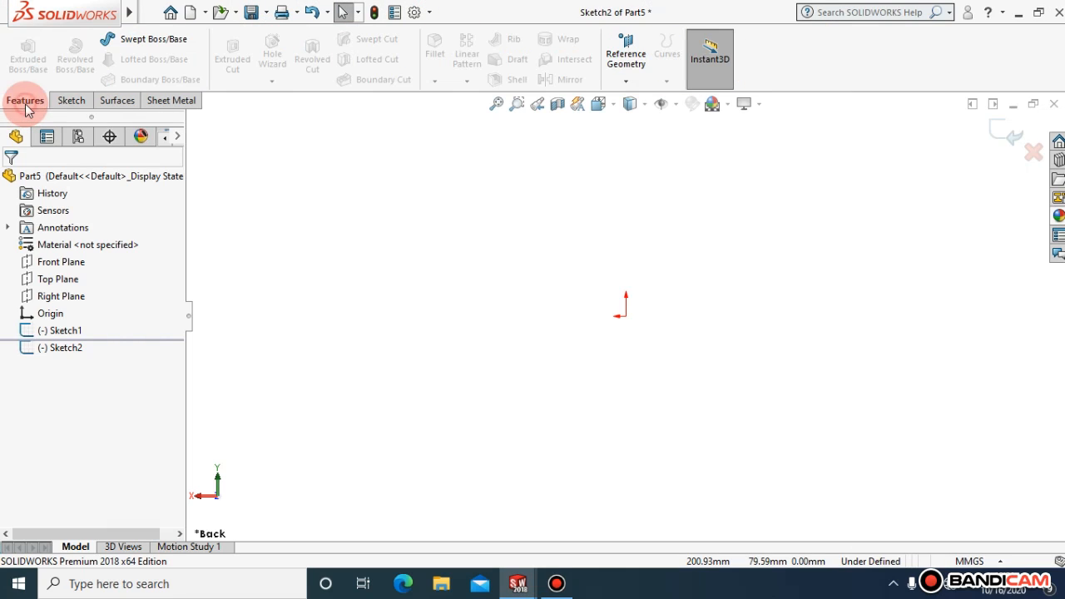
{"action": "left_click", "coordinate": [69, 102]}
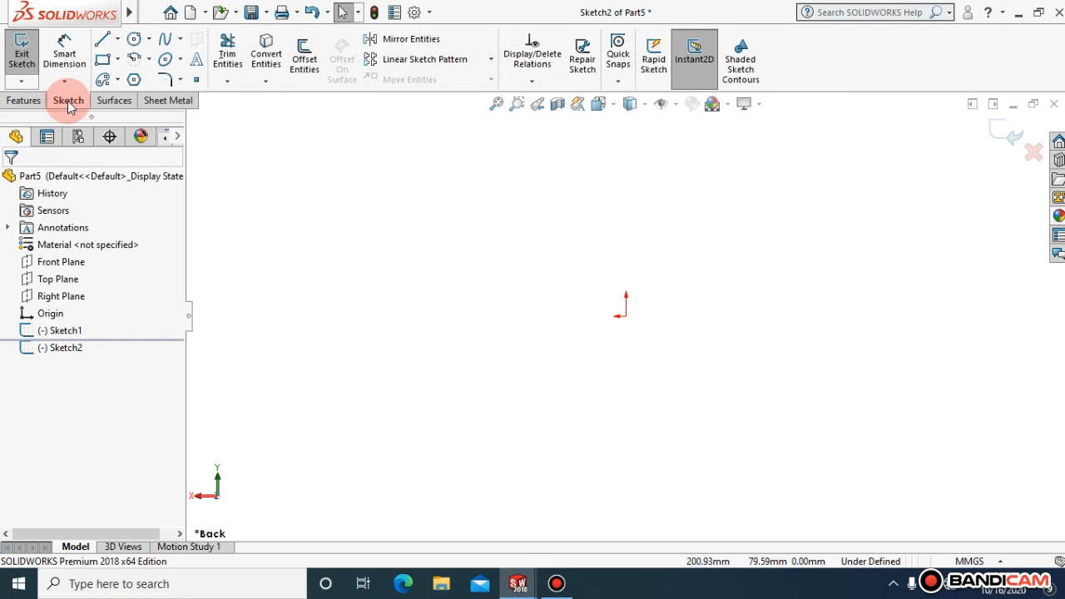
{"action": "left_click", "coordinate": [21, 100]}
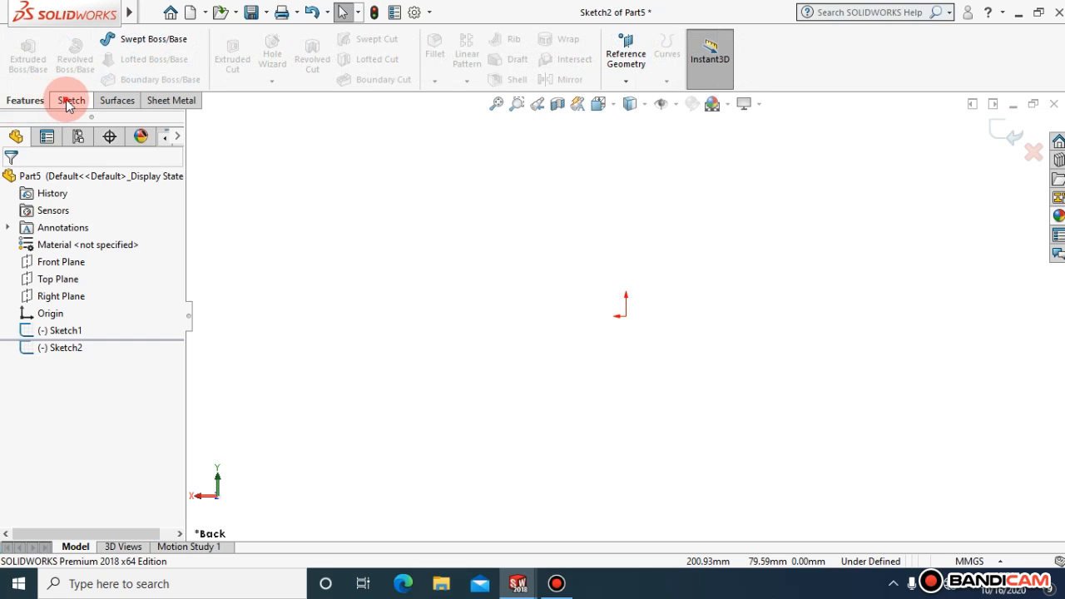
{"action": "left_click", "coordinate": [69, 102]}
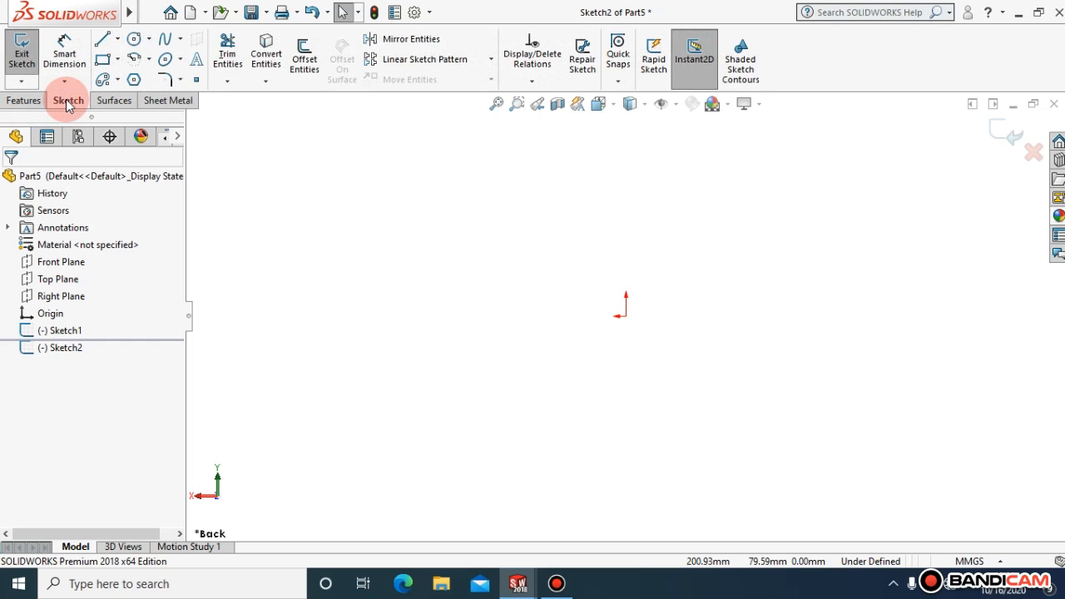
{"action": "left_click", "coordinate": [37, 101]}
{"action": "left_click", "coordinate": [66, 101]}
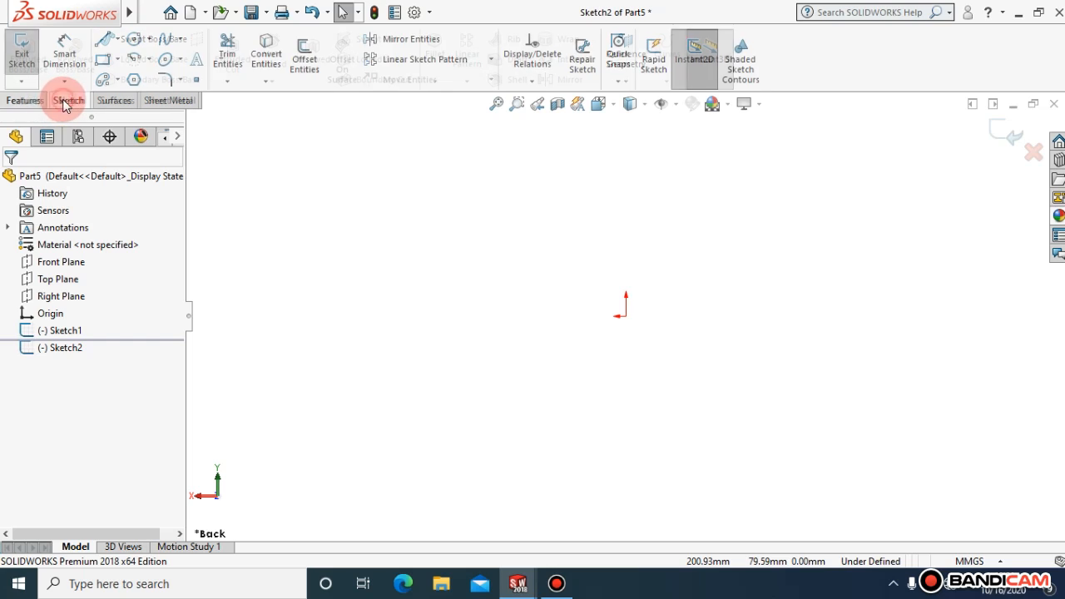
{"action": "left_click", "coordinate": [36, 100]}
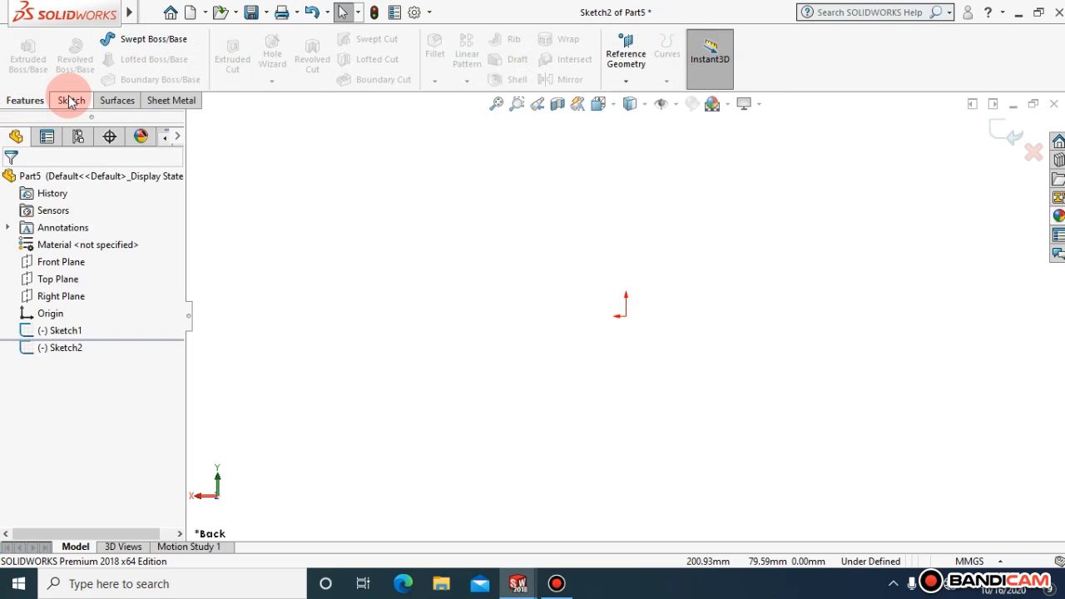
{"action": "left_click", "coordinate": [69, 99]}
{"action": "left_click", "coordinate": [39, 100]}
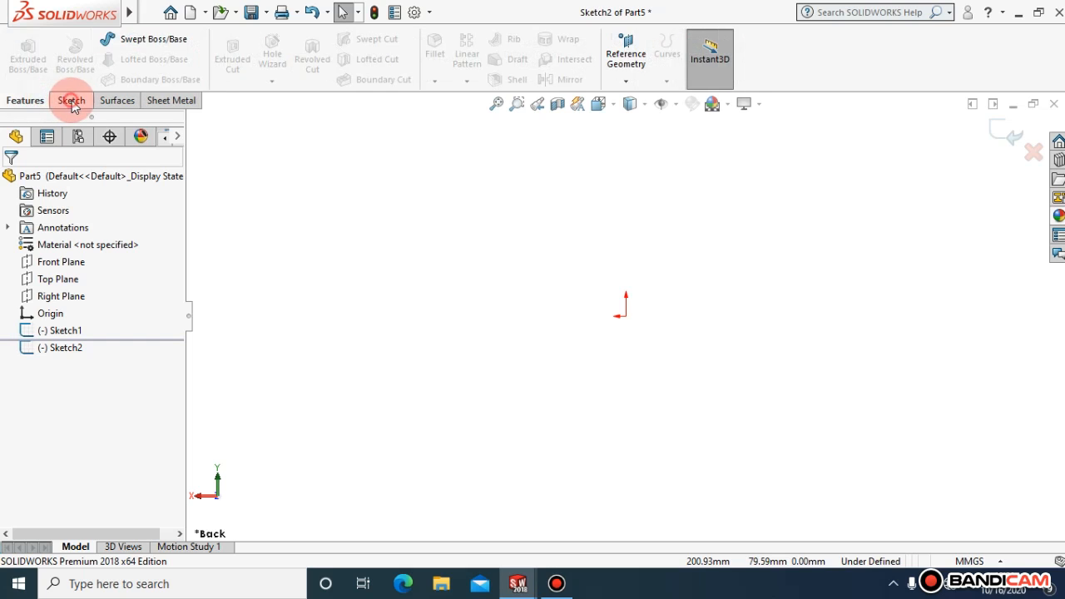
- Sketch a corner rectangle about 66 mm high, starting at the origin
{"action": "left_click", "coordinate": [73, 102]}
{"action": "left_click", "coordinate": [101, 61]}
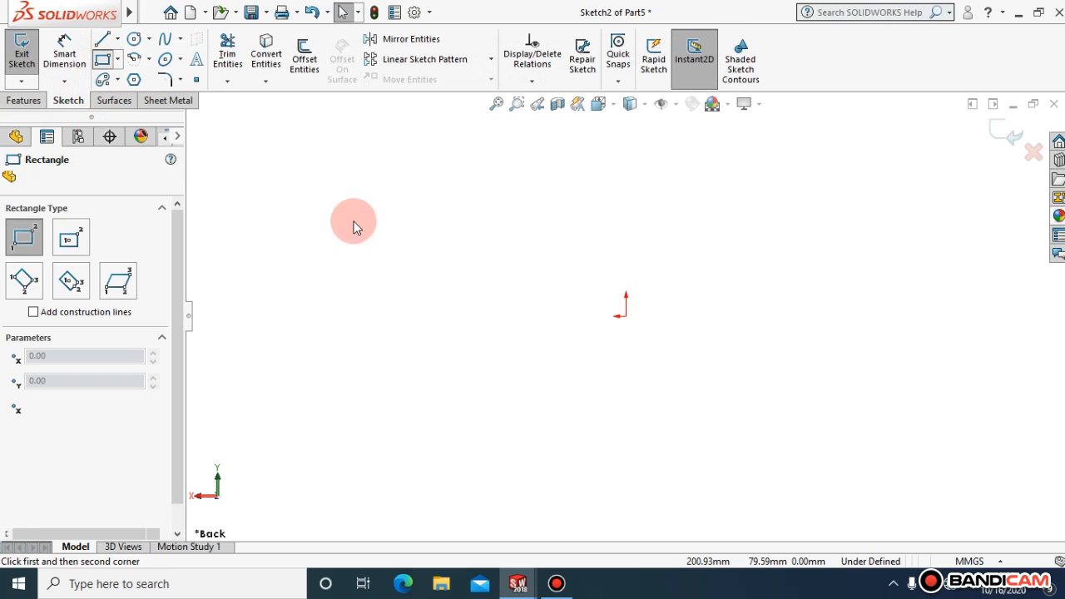
{"action": "left_click", "coordinate": [626, 315]}
{"action": "left_click", "coordinate": [400, 190]}
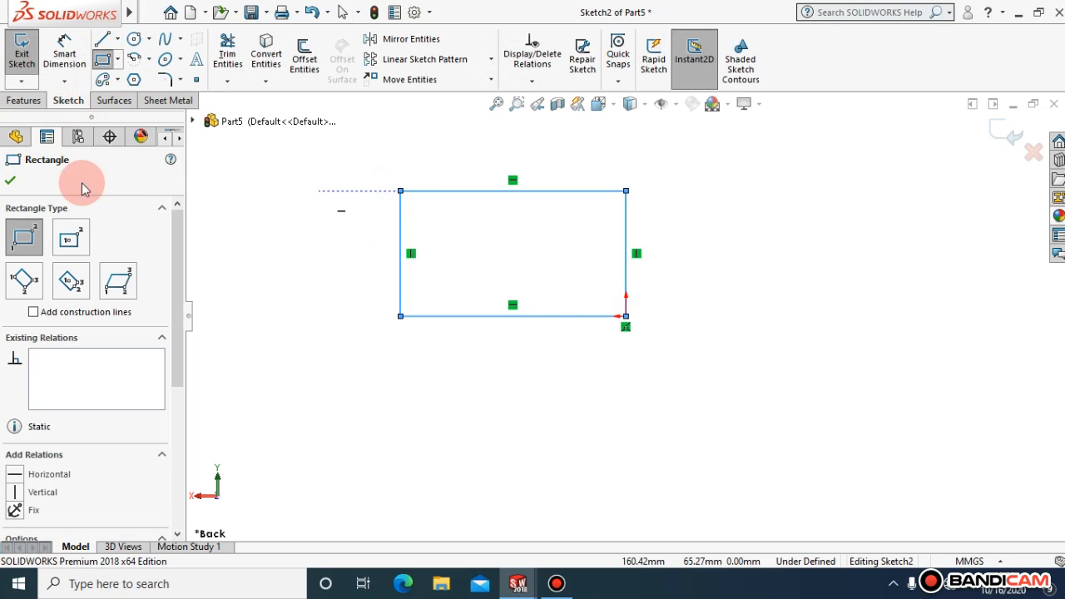
- Dimension the rectangle's vertical side farthest from the origin and set its height to 50 mm
{"action": "left_click", "coordinate": [65, 56]}
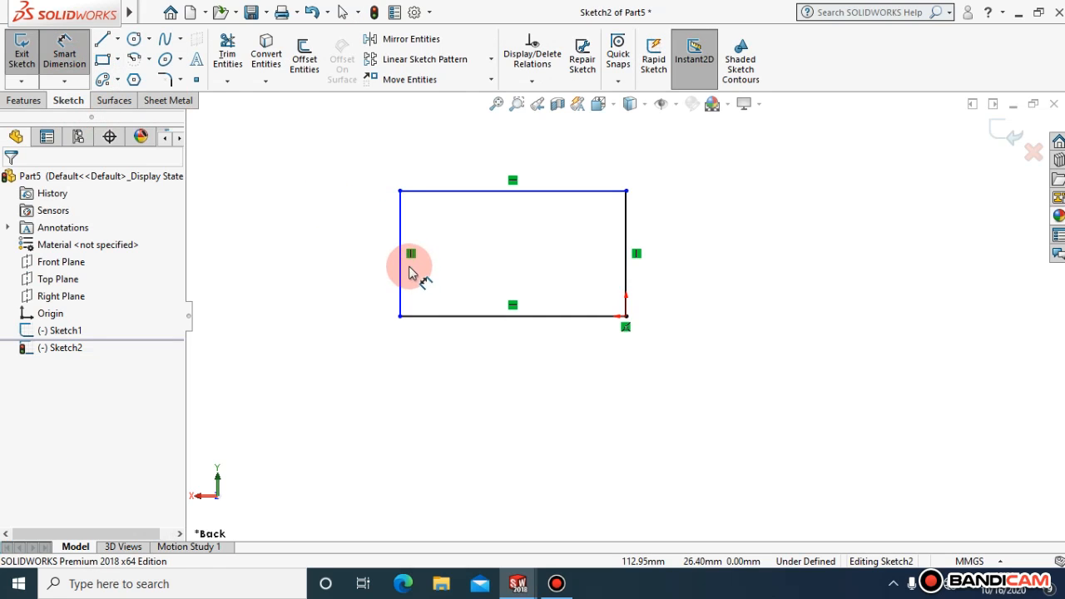
{"action": "left_click", "coordinate": [399, 267]}
{"action": "left_click", "coordinate": [332, 262]}
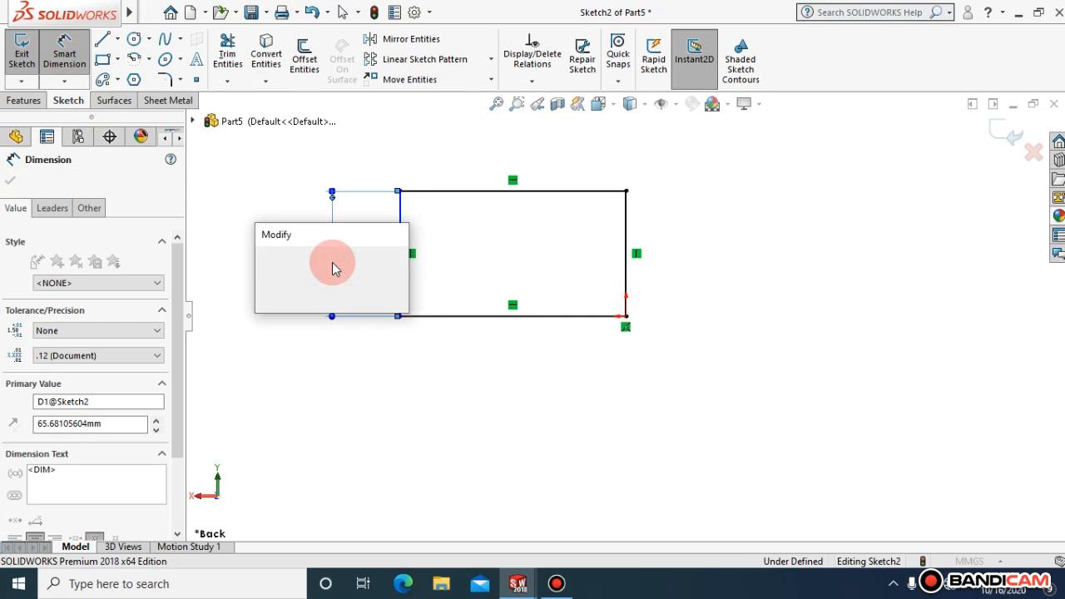
{"action": "type", "text": "50"}
{"action": "key", "text": "Return"}
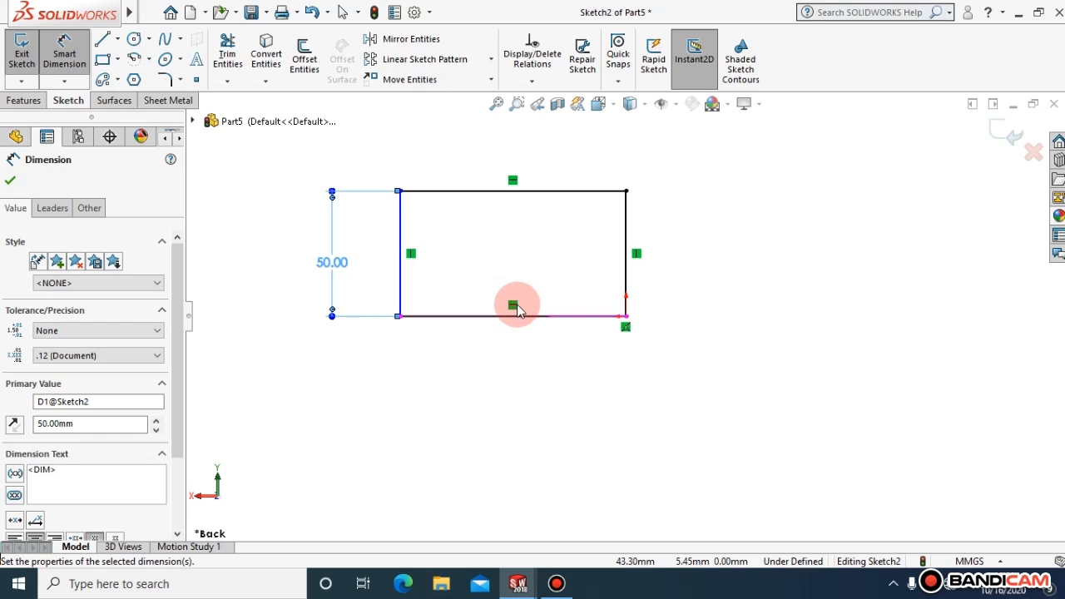
- Dimension the rectangle's lower horizontal side and set its length to 100 mm
{"action": "left_click", "coordinate": [516, 323]}
{"action": "left_click", "coordinate": [513, 372]}
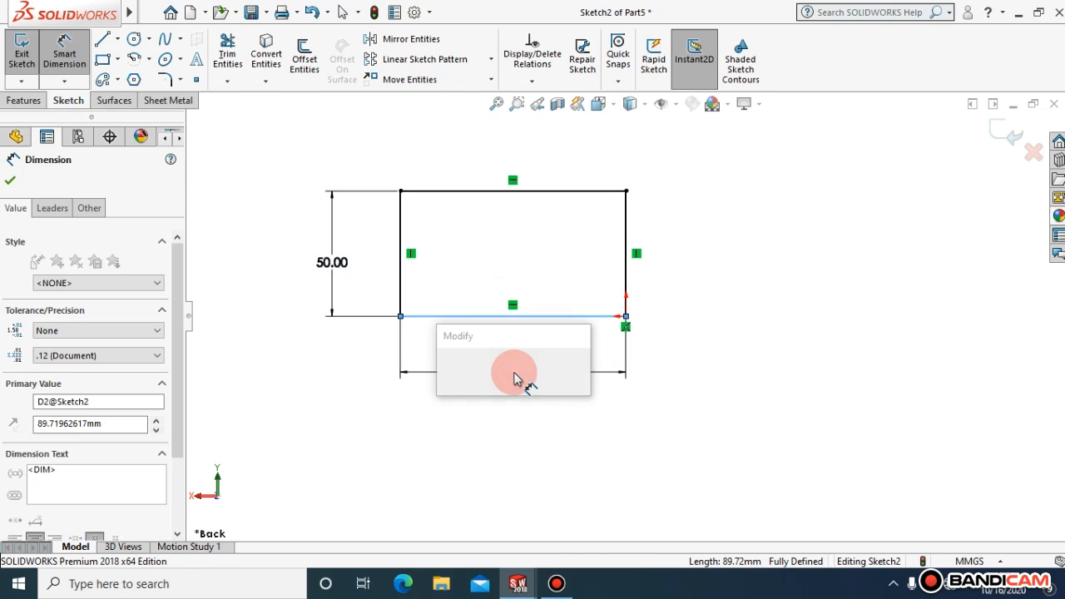
{"action": "type", "text": "100\\"}
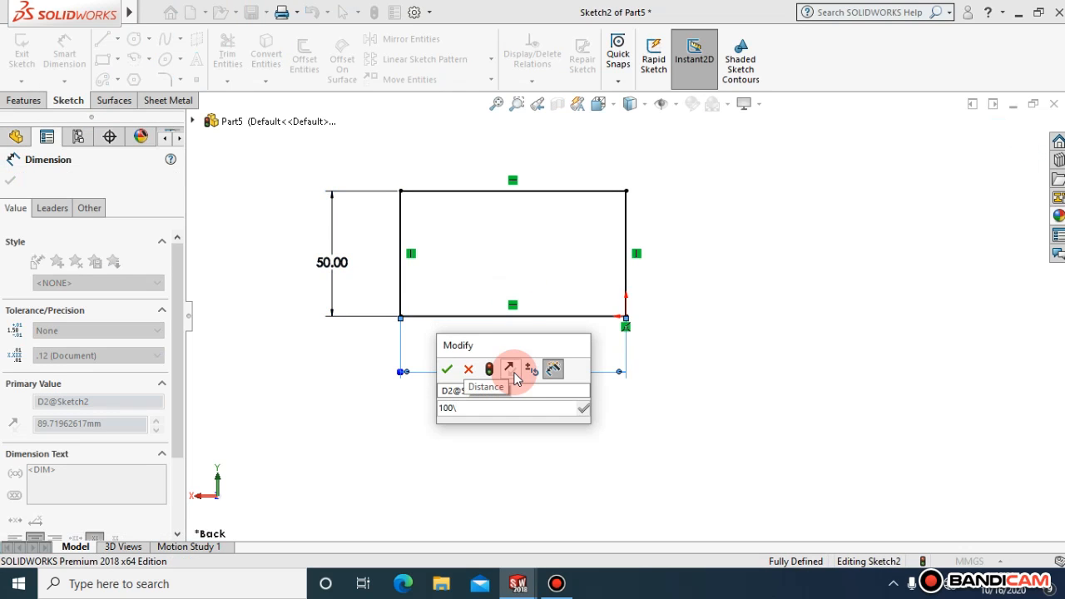
{"action": "key", "text": "Return"}
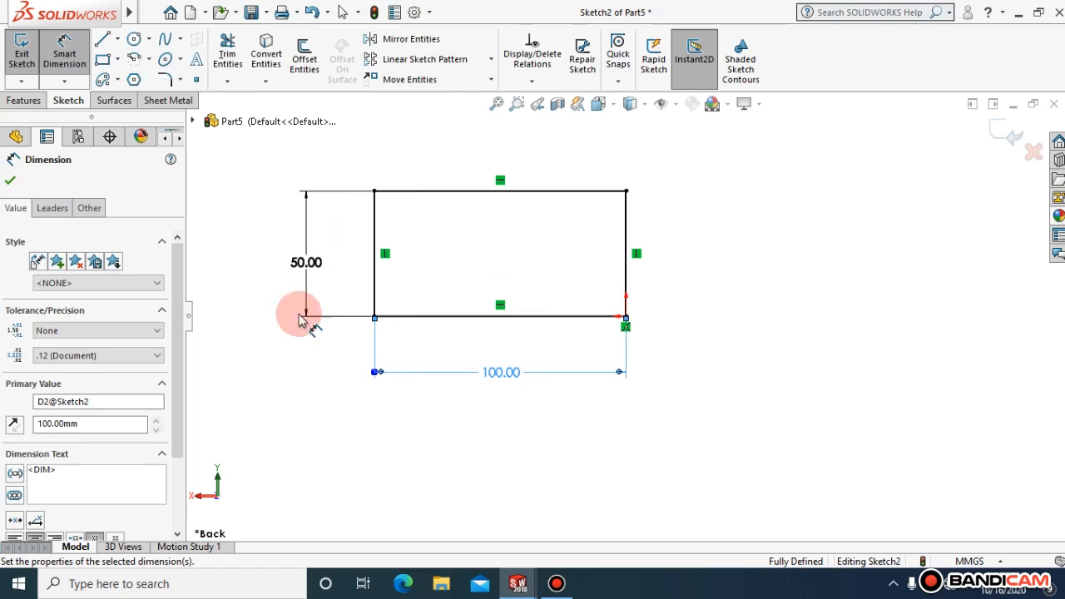
{"action": "left_click", "coordinate": [18, 187]}
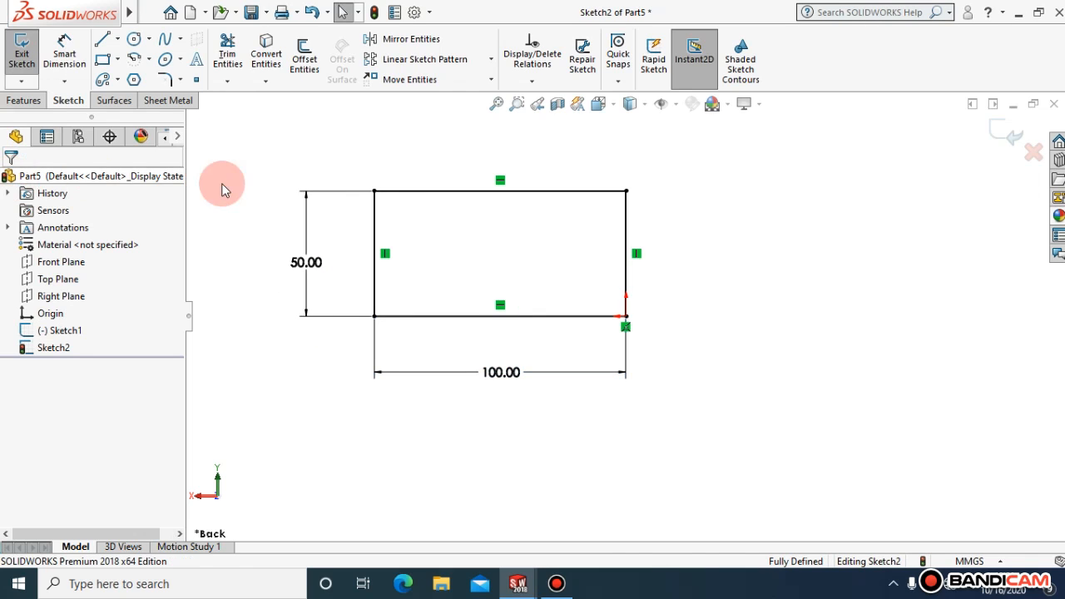
- Extrude the rectangle from the sketch plane as a blind boss 50 mm deep, previewing it in isometric view
{"action": "left_click", "coordinate": [20, 100]}
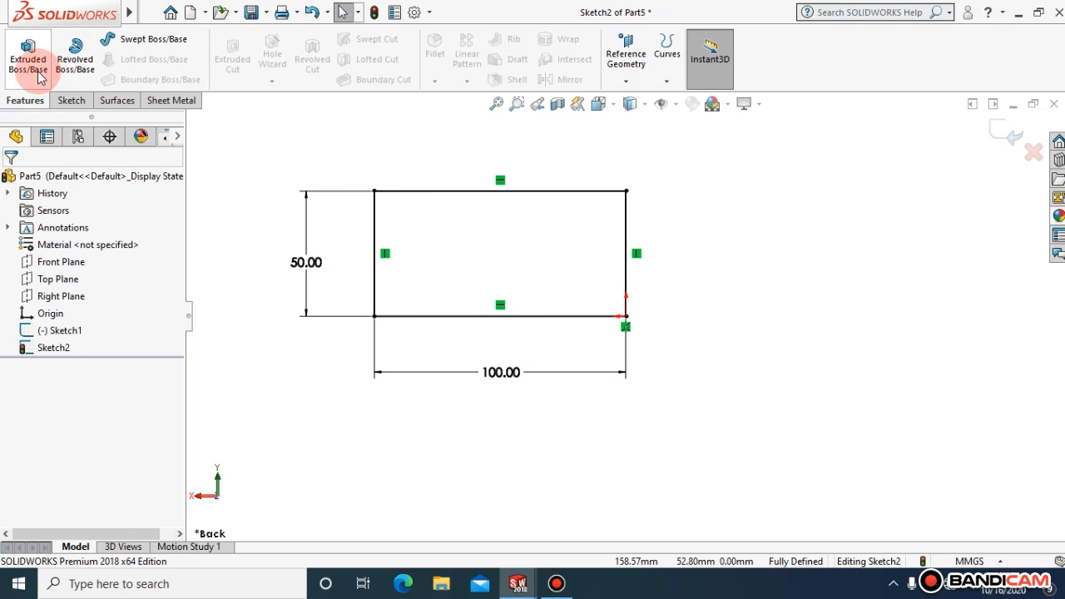
{"action": "left_click", "coordinate": [37, 73]}
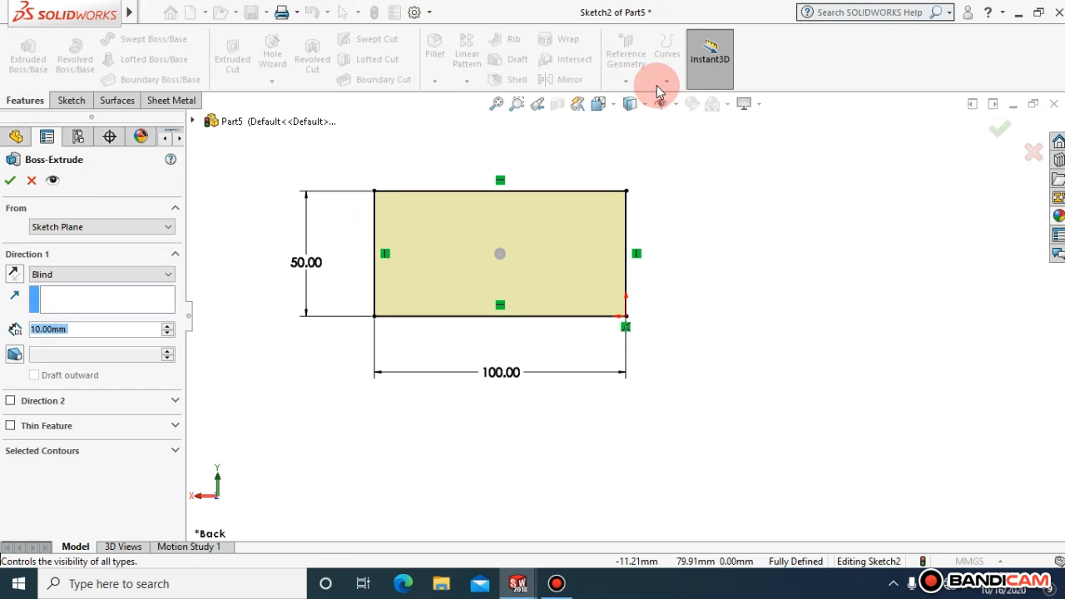
{"action": "left_click", "coordinate": [630, 103]}
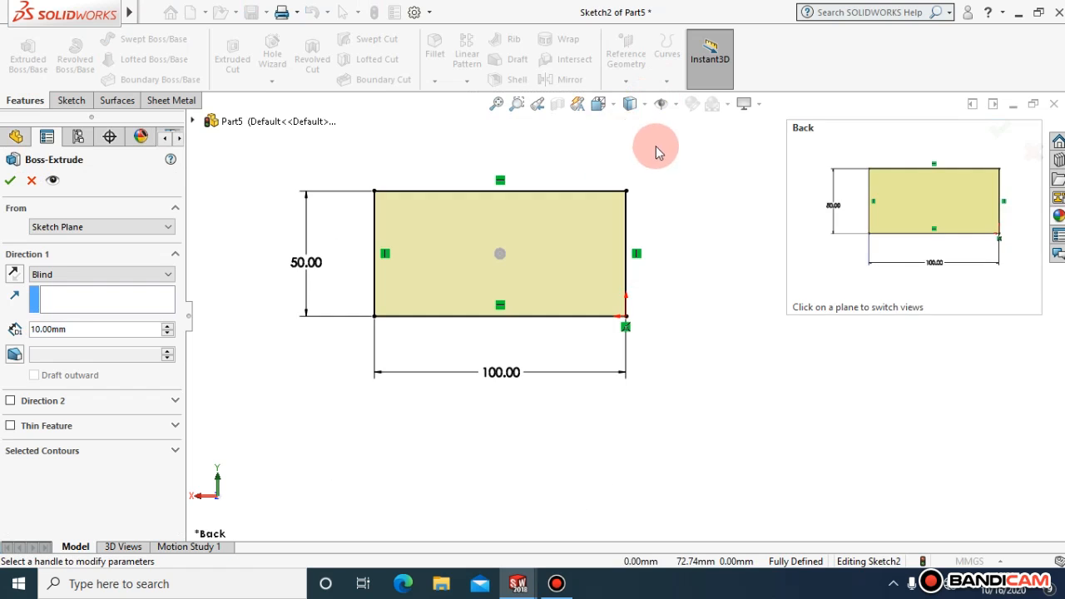
{"action": "left_click", "coordinate": [618, 112]}
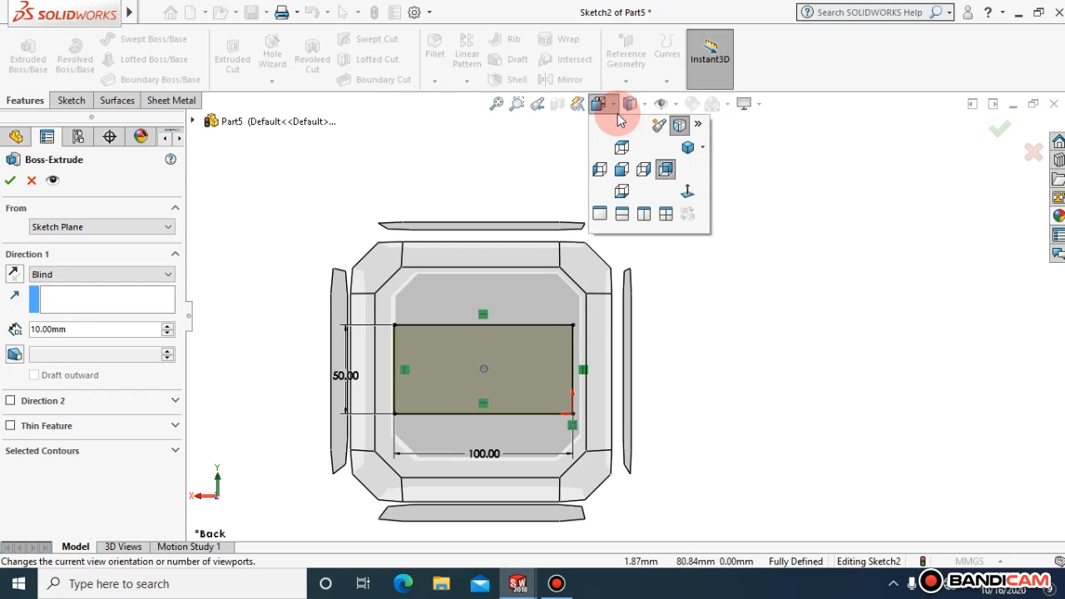
{"action": "left_click", "coordinate": [690, 147]}
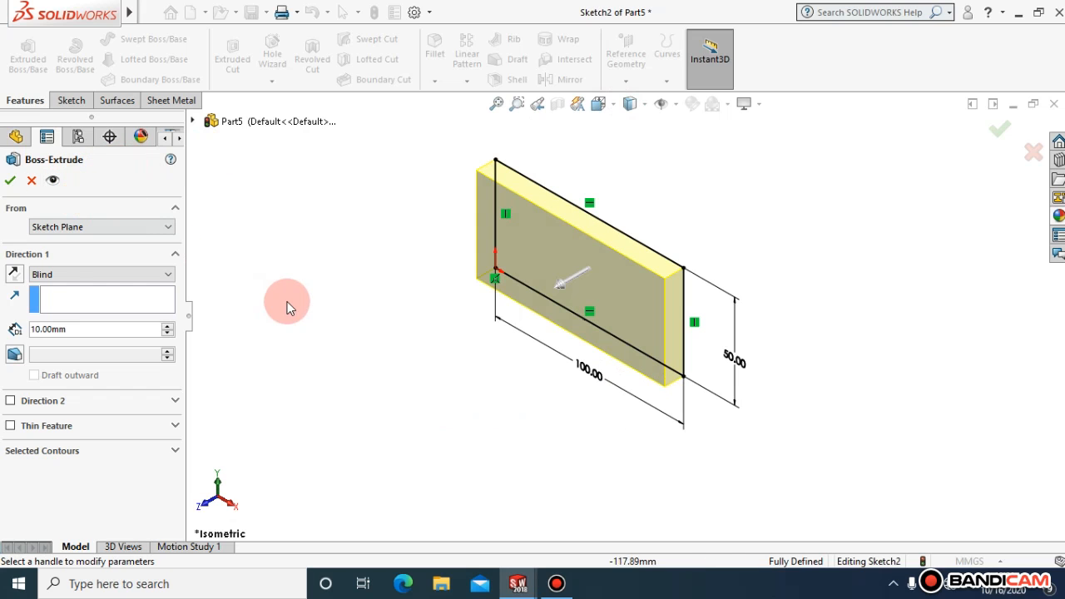
{"action": "left_click_drag", "start_coordinate": [570, 281], "coordinate": [452, 346]}
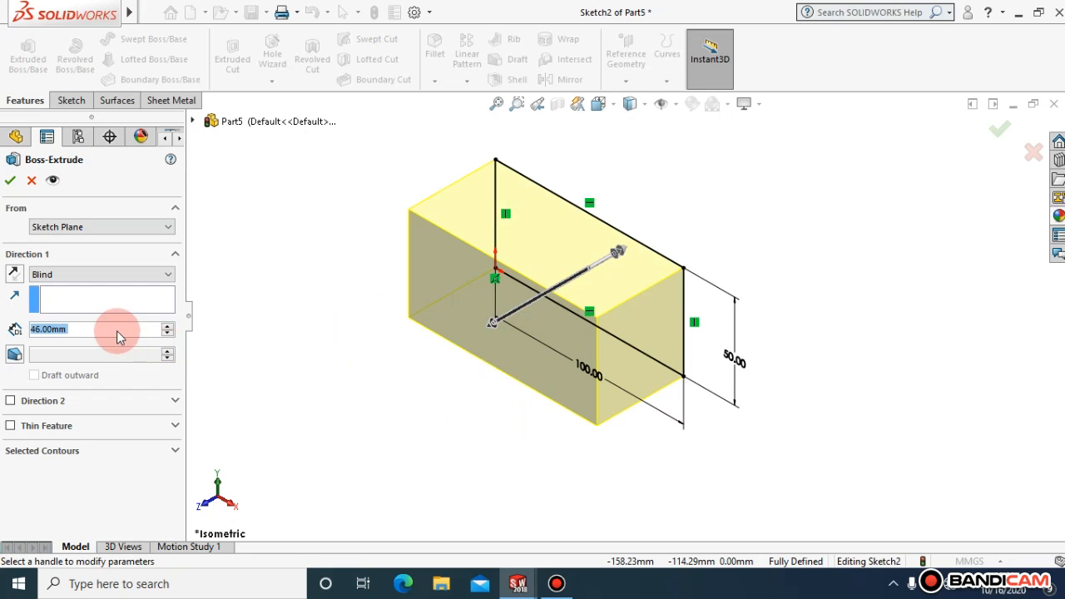
{"action": "type", "text": "5"}
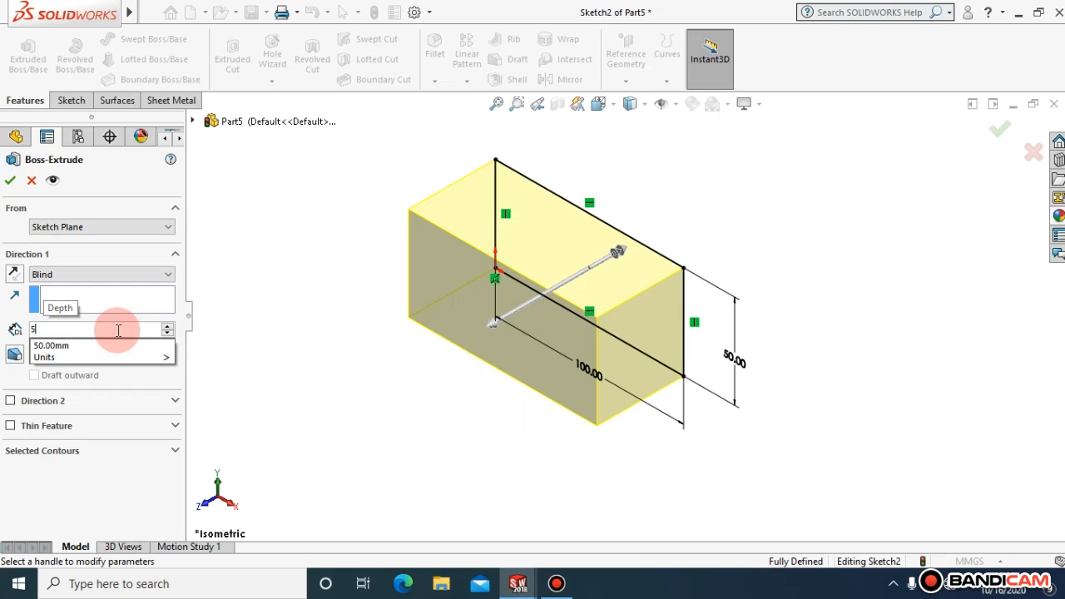
{"action": "type", "text": "0"}
{"action": "key", "text": "Return"}
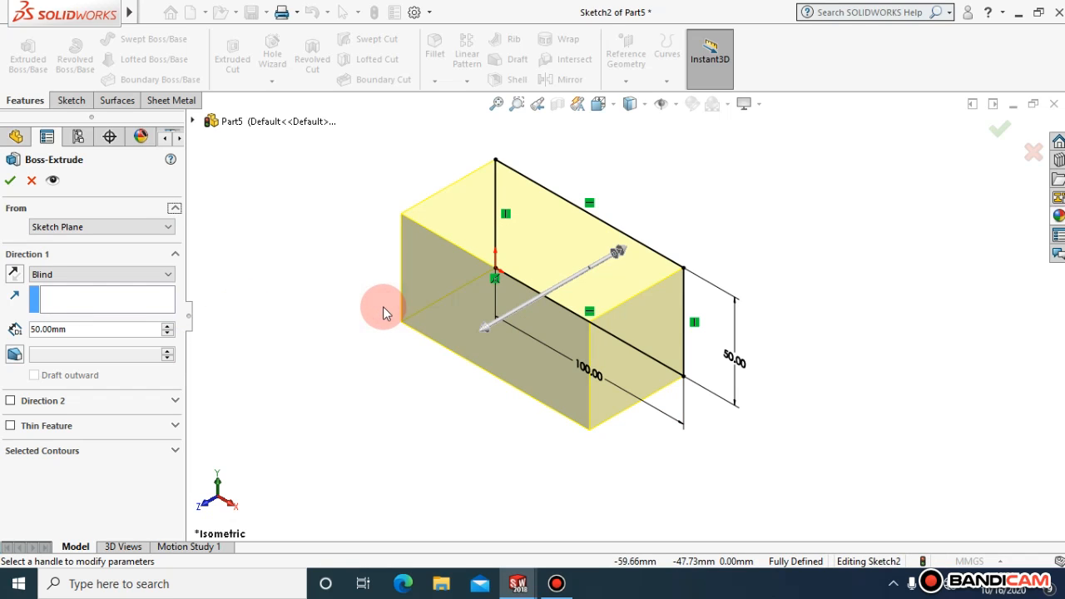
{"action": "left_click", "coordinate": [10, 180]}
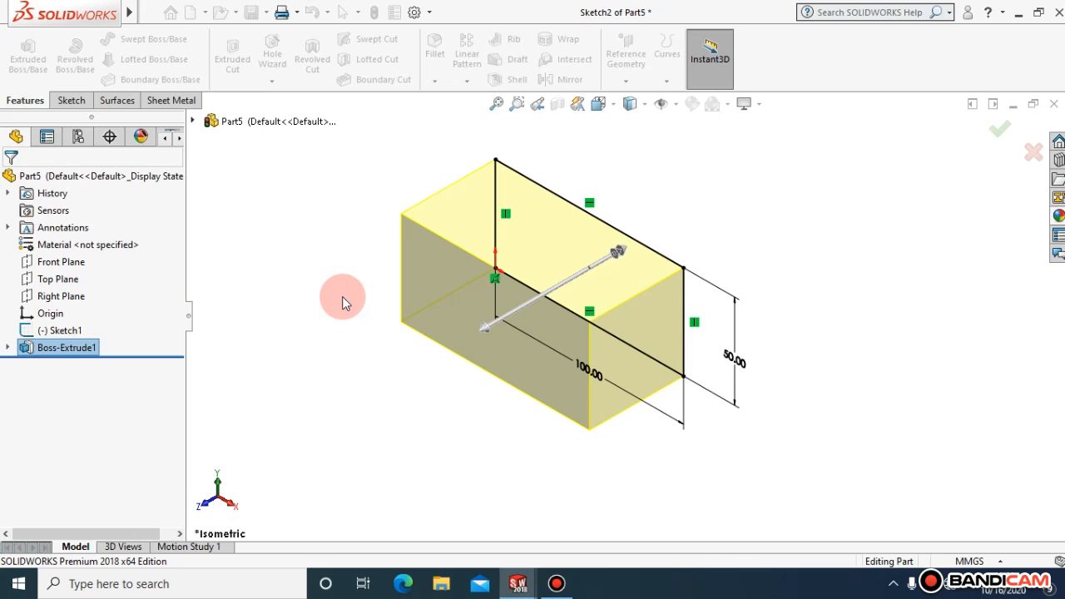
{"action": "left_click", "coordinate": [1019, 12]}
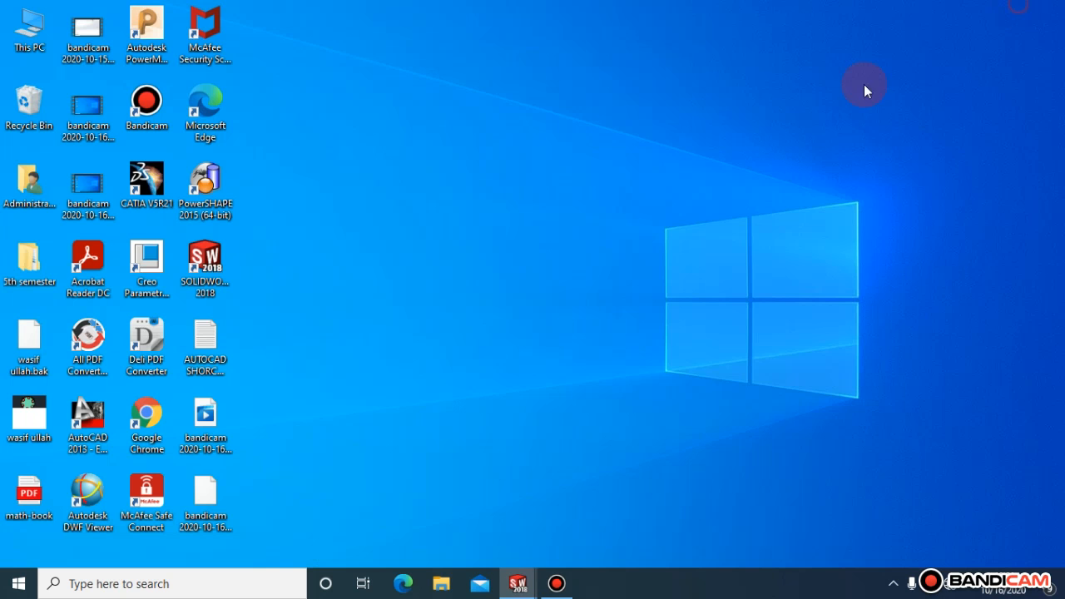
{"action": "left_click", "coordinate": [585, 589]}
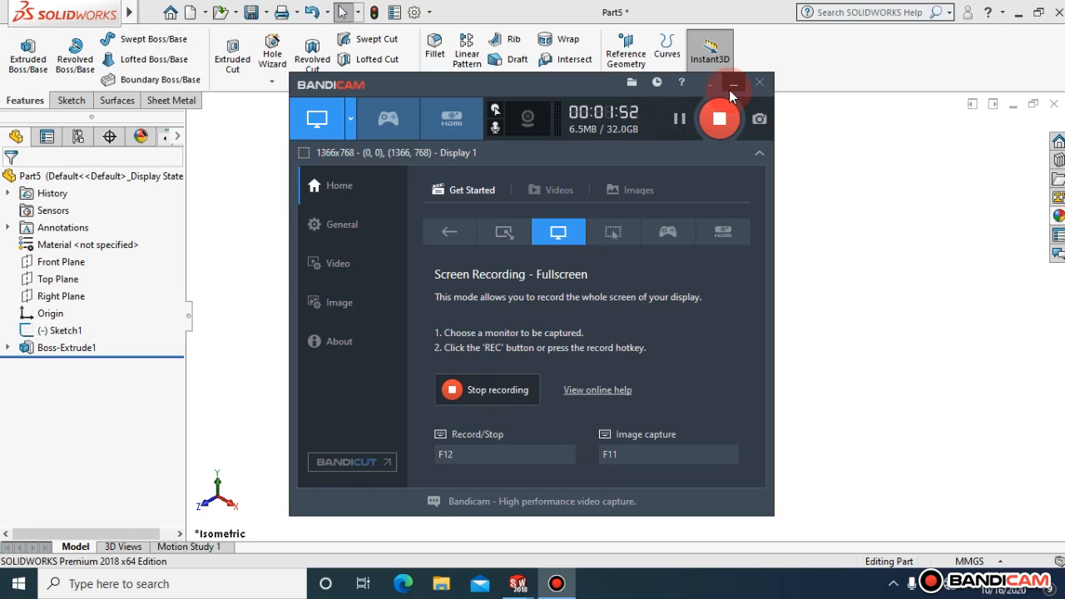
{"action": "left_click", "coordinate": [732, 87]}
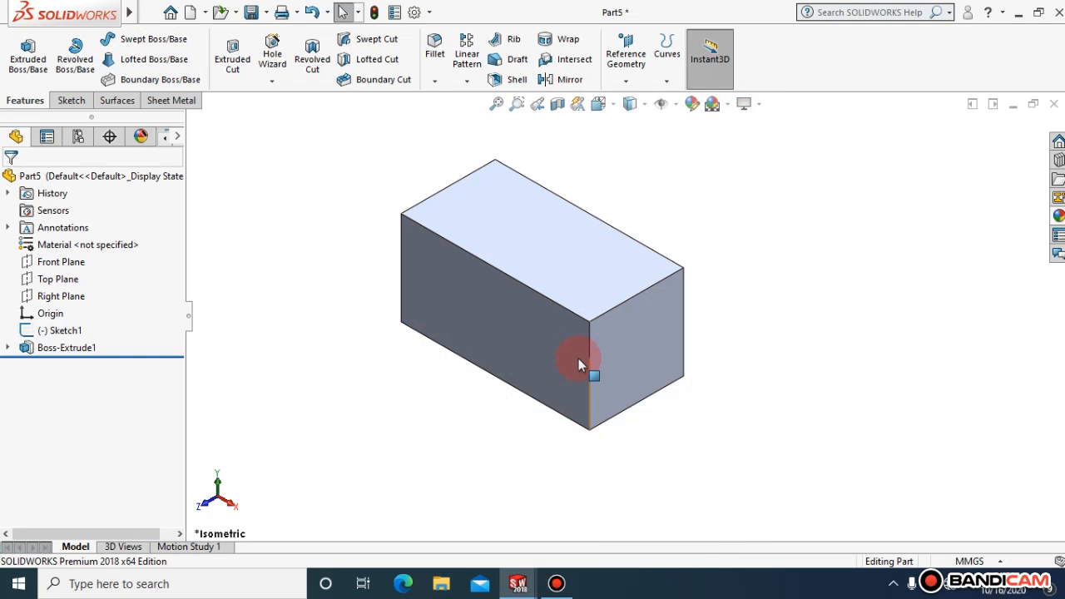
{"action": "right_click", "coordinate": [553, 315]}
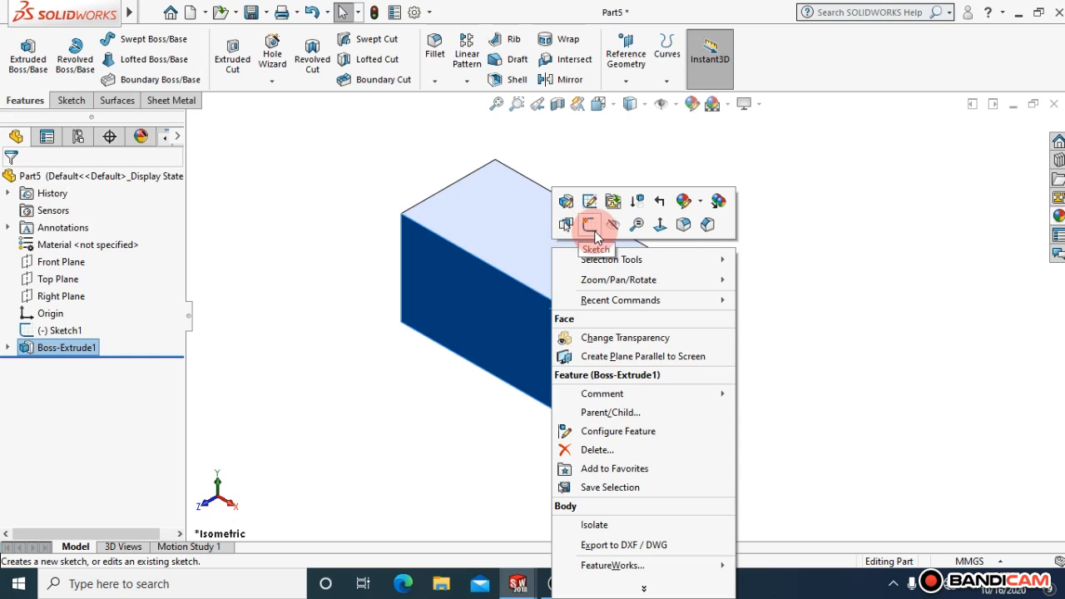
{"action": "left_click", "coordinate": [401, 343]}
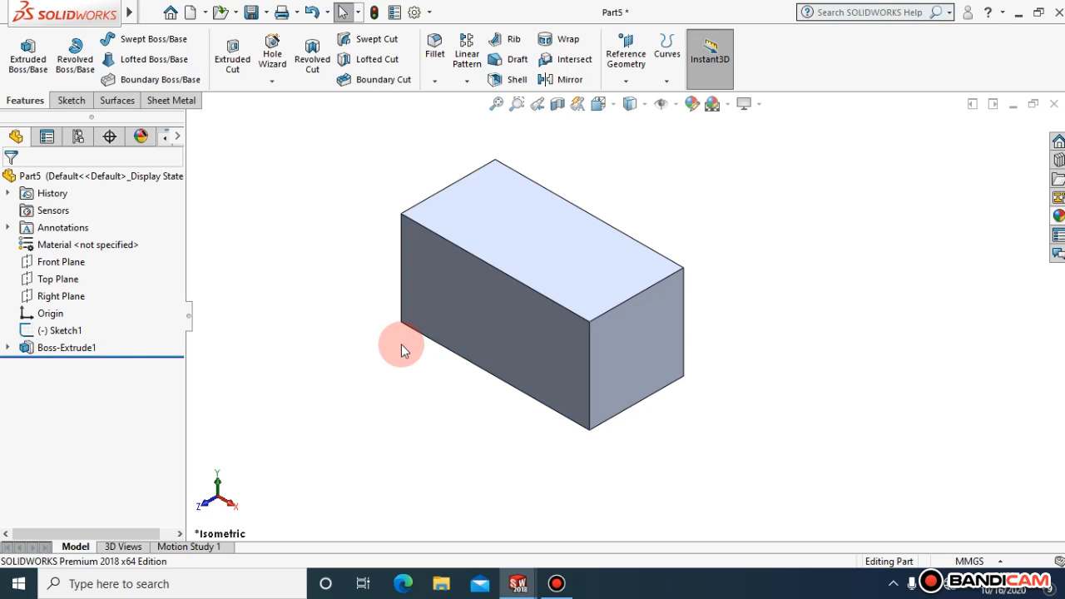
- Examine the commands and appearance targets offered for the block's top face
{"action": "right_click", "coordinate": [519, 218]}
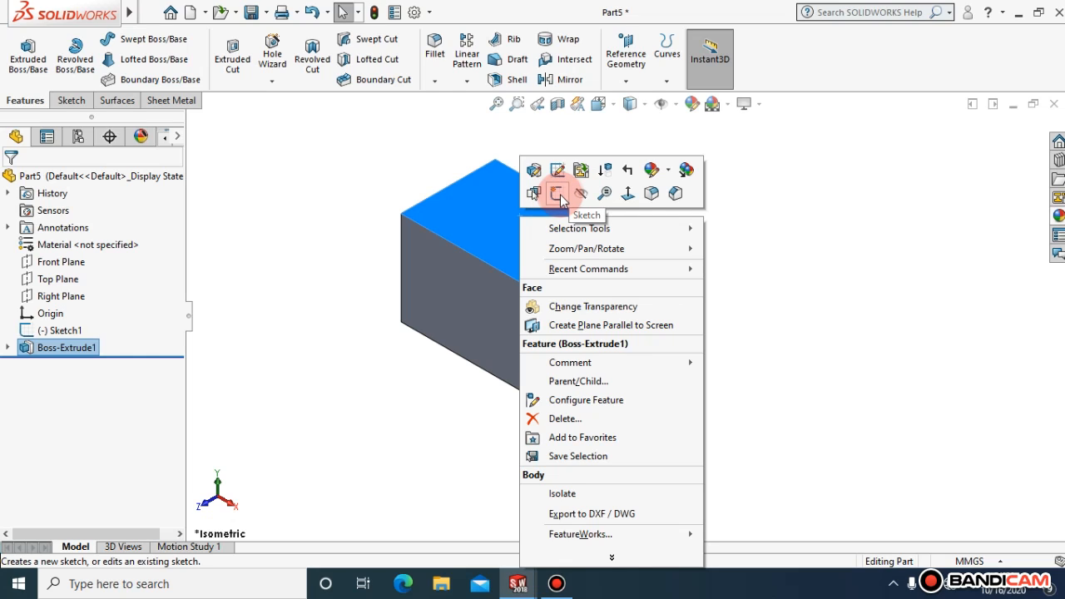
{"action": "left_click", "coordinate": [653, 171]}
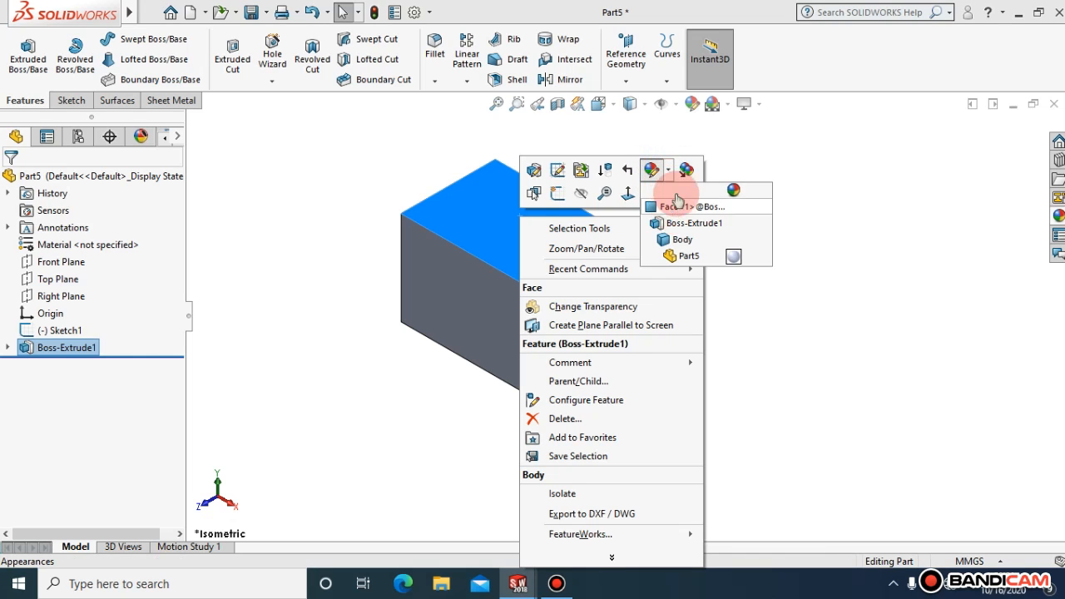
{"action": "left_click", "coordinate": [665, 173]}
{"action": "left_click", "coordinate": [657, 170]}
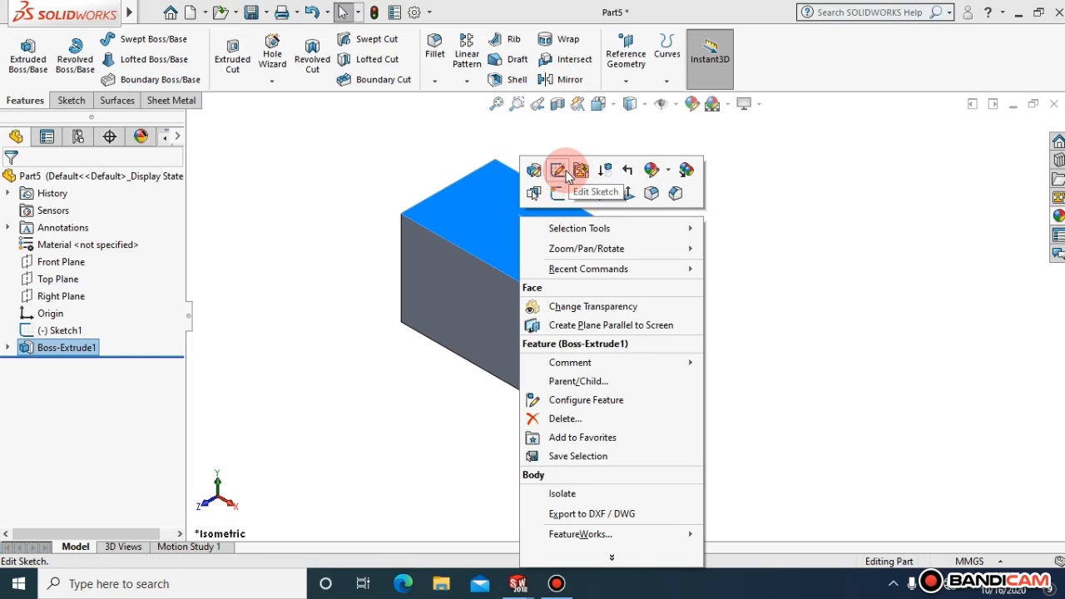
{"action": "left_click", "coordinate": [350, 208]}
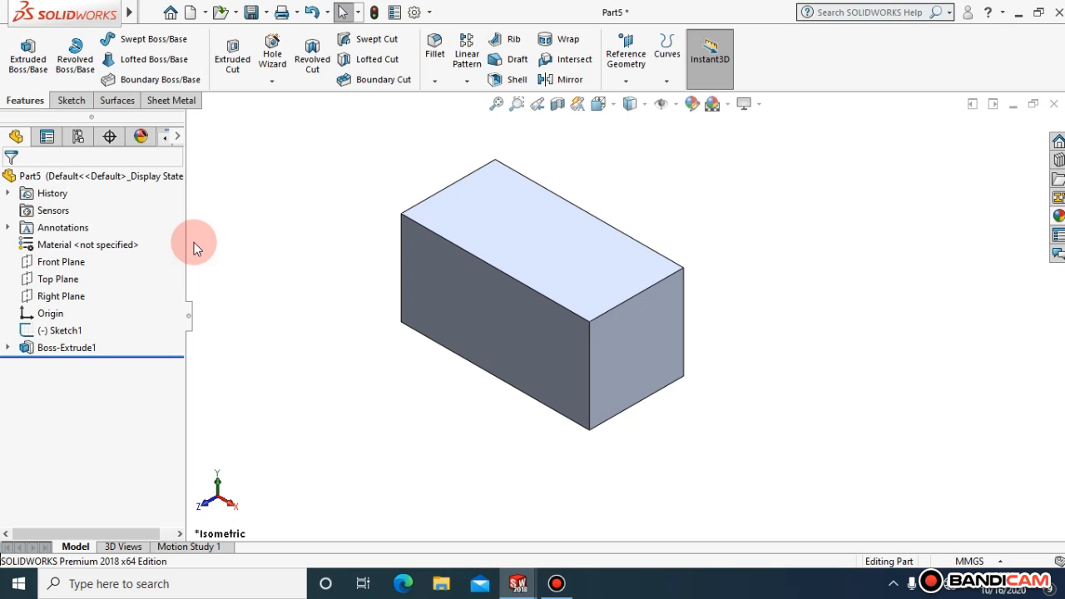
- Edit the block's extrusion and set its blind depth to 40 mm
{"action": "left_click", "coordinate": [8, 347]}
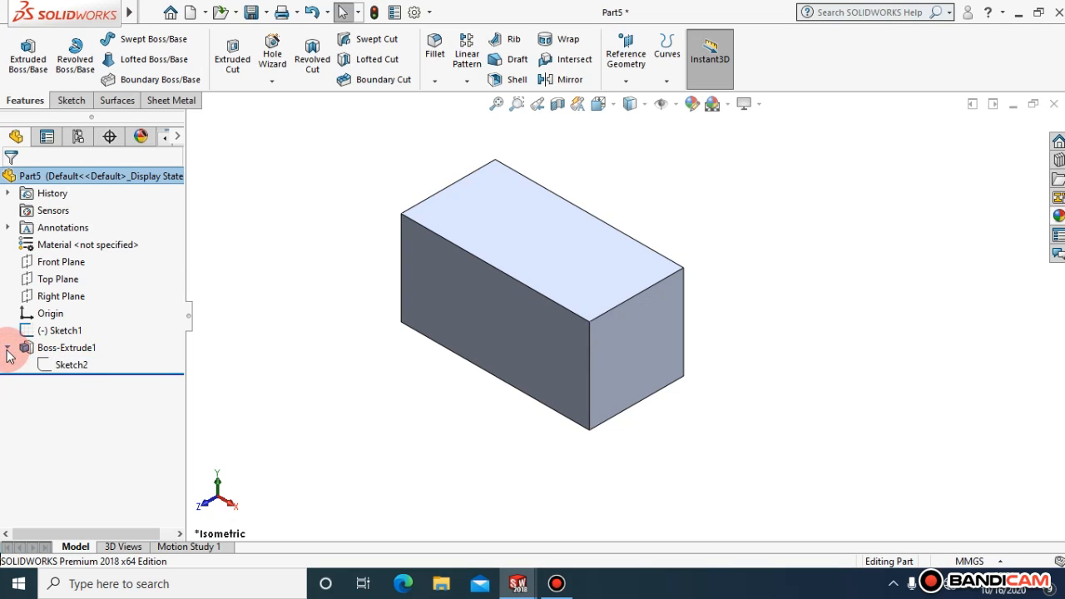
{"action": "right_click", "coordinate": [66, 350]}
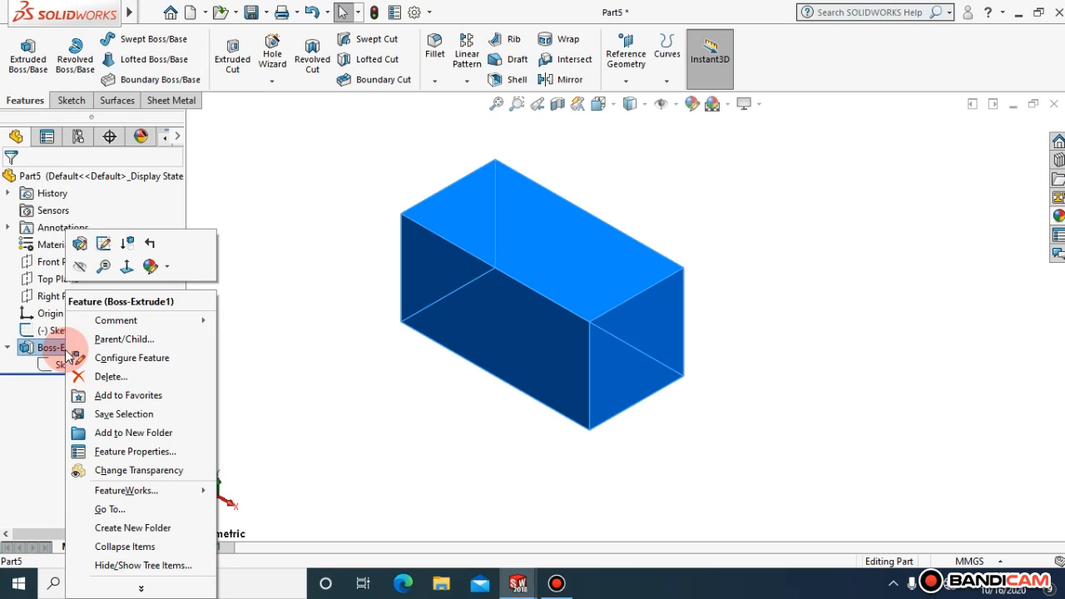
{"action": "left_click", "coordinate": [78, 240]}
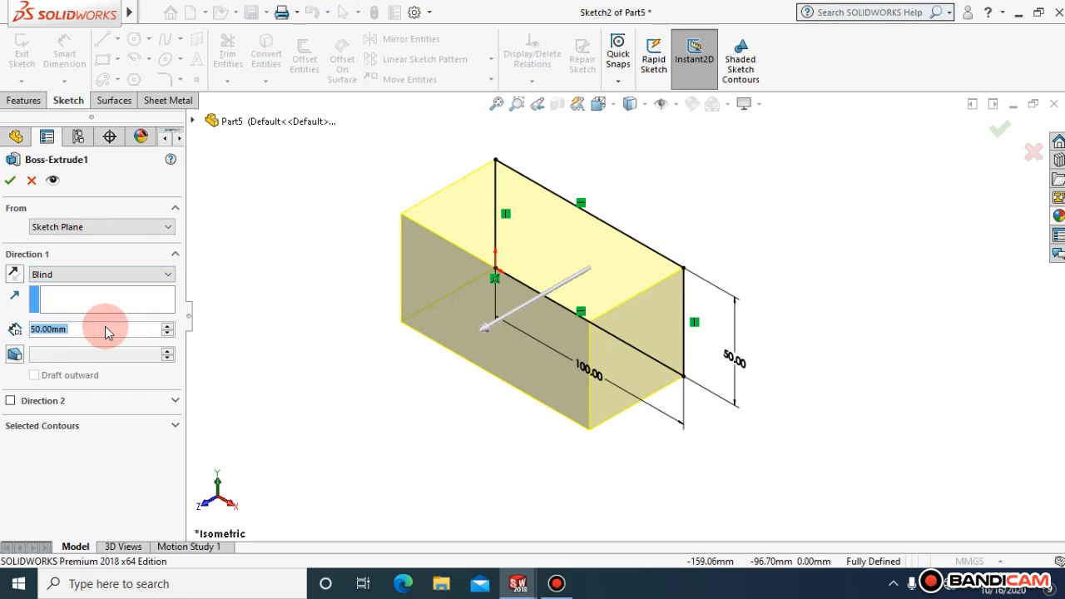
{"action": "type", "text": "40"}
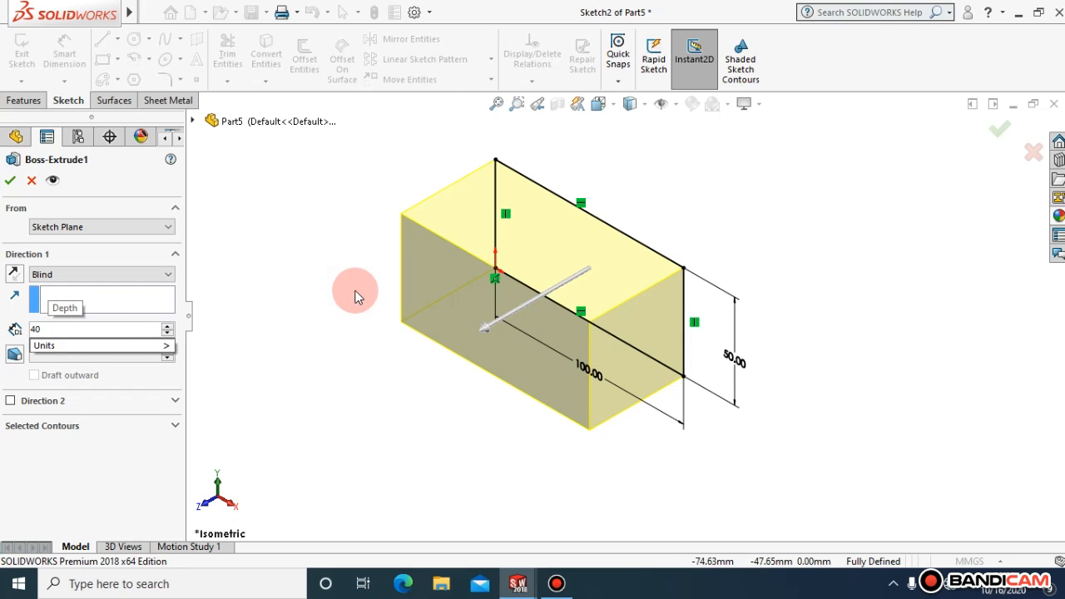
{"action": "key", "text": "Return"}
{"action": "left_click", "coordinate": [10, 180]}
{"action": "left_click", "coordinate": [280, 274]}
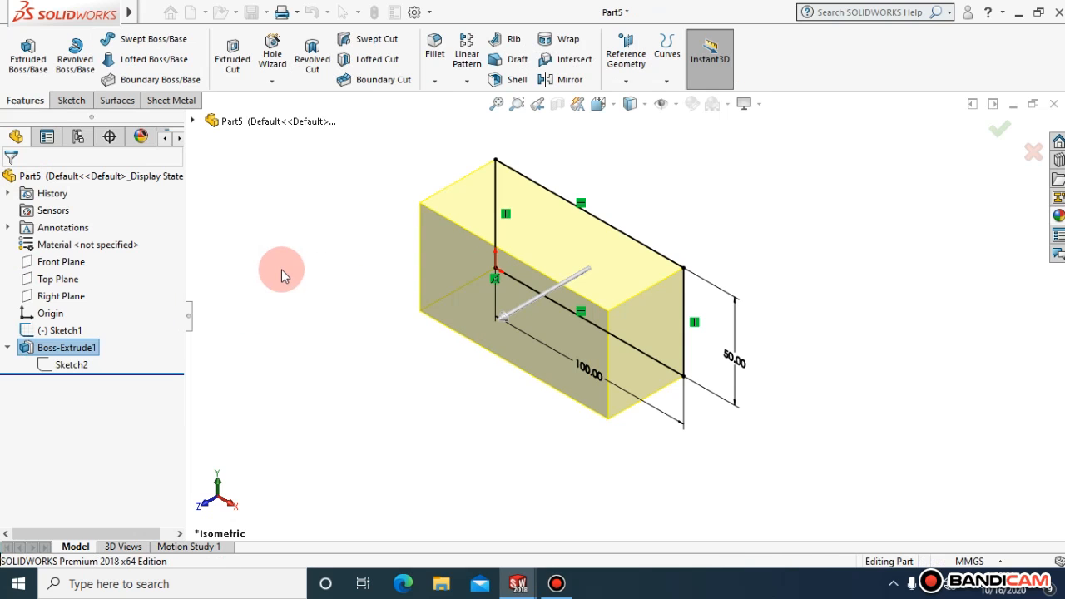
- Start a sketch on the block's top face and draw a circle about 24 mm in diameter inside it
{"action": "left_click", "coordinate": [637, 249]}
{"action": "right_click", "coordinate": [550, 248]}
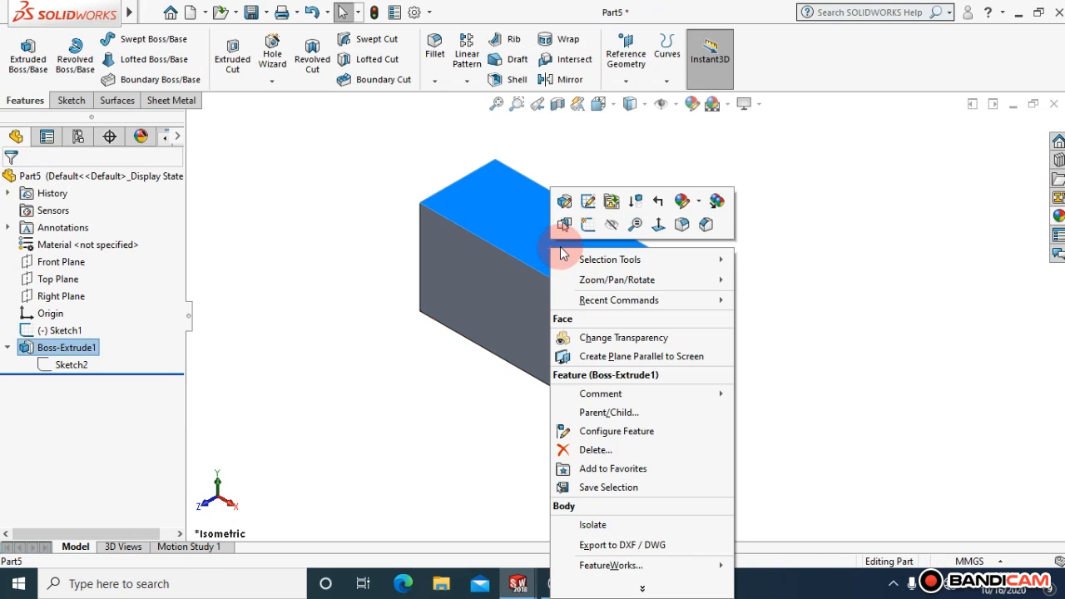
{"action": "left_click", "coordinate": [589, 226]}
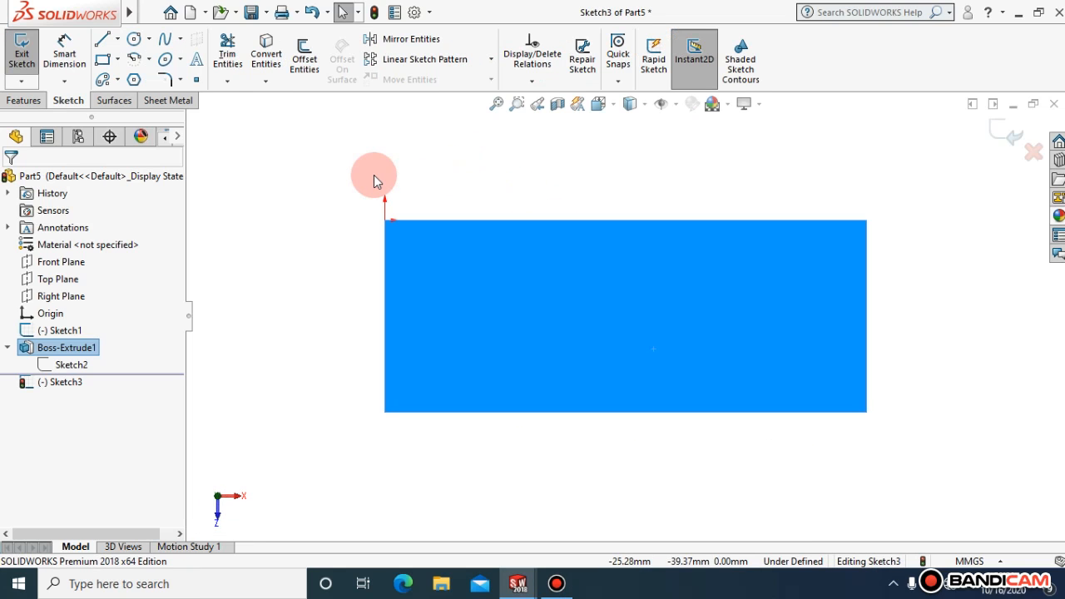
{"action": "left_click", "coordinate": [134, 39]}
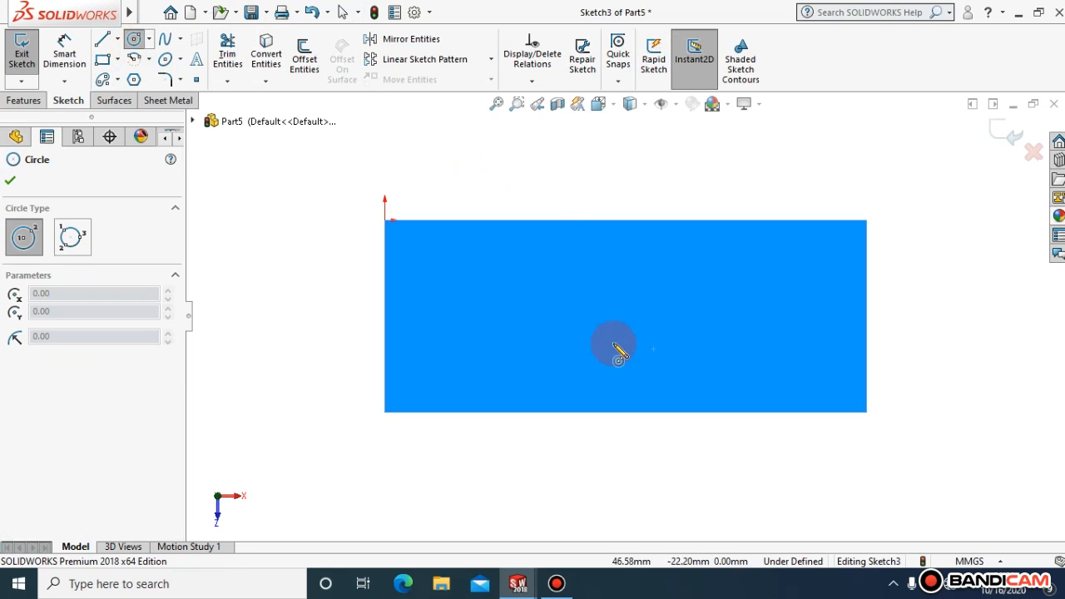
{"action": "left_click", "coordinate": [573, 313]}
{"action": "left_click", "coordinate": [630, 335]}
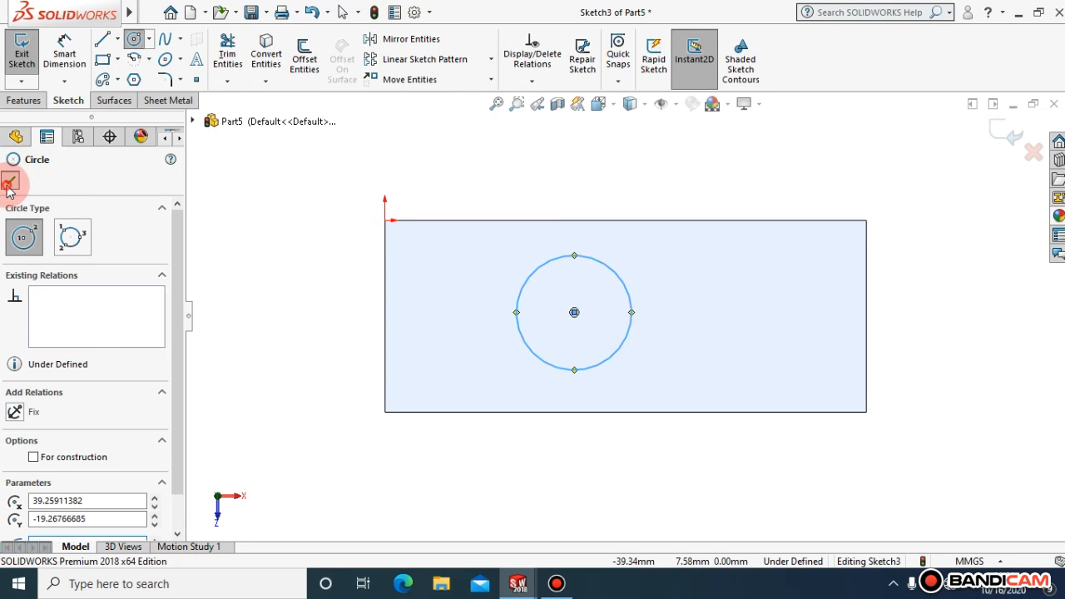
{"action": "left_click", "coordinate": [10, 180]}
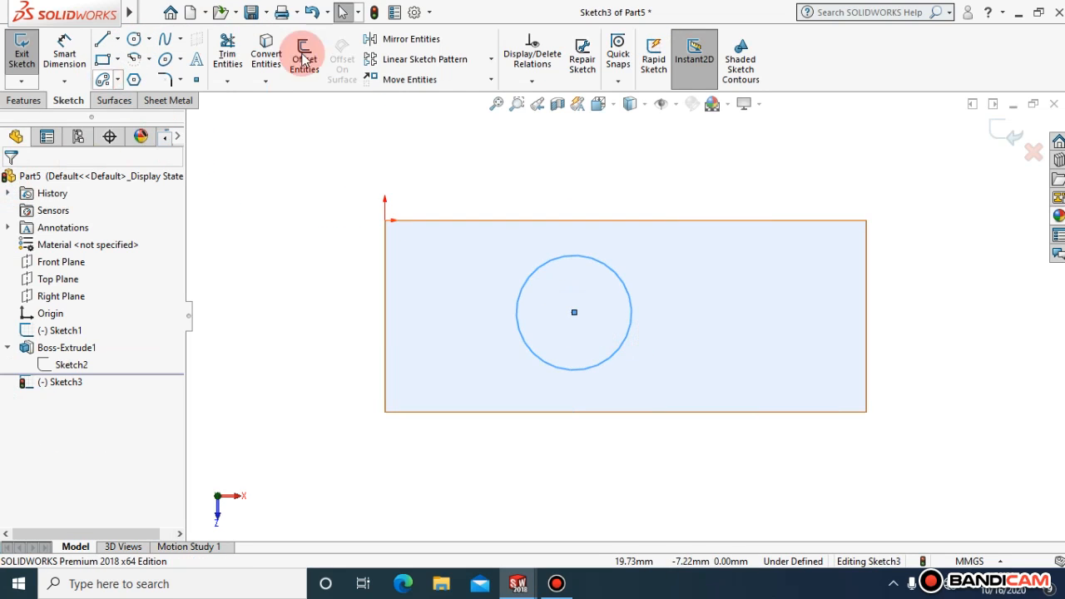
- Start a blind boss extrusion of the circle with a 50 mm depth, previewing it in isometric view
{"action": "left_click", "coordinate": [24, 100]}
{"action": "left_click", "coordinate": [29, 56]}
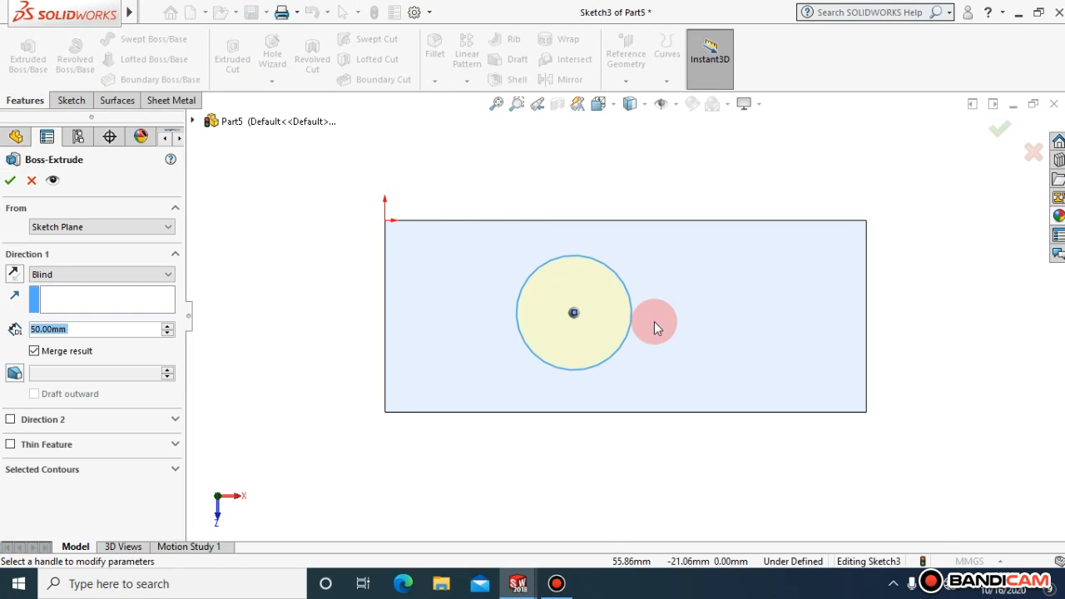
{"action": "left_click", "coordinate": [616, 107]}
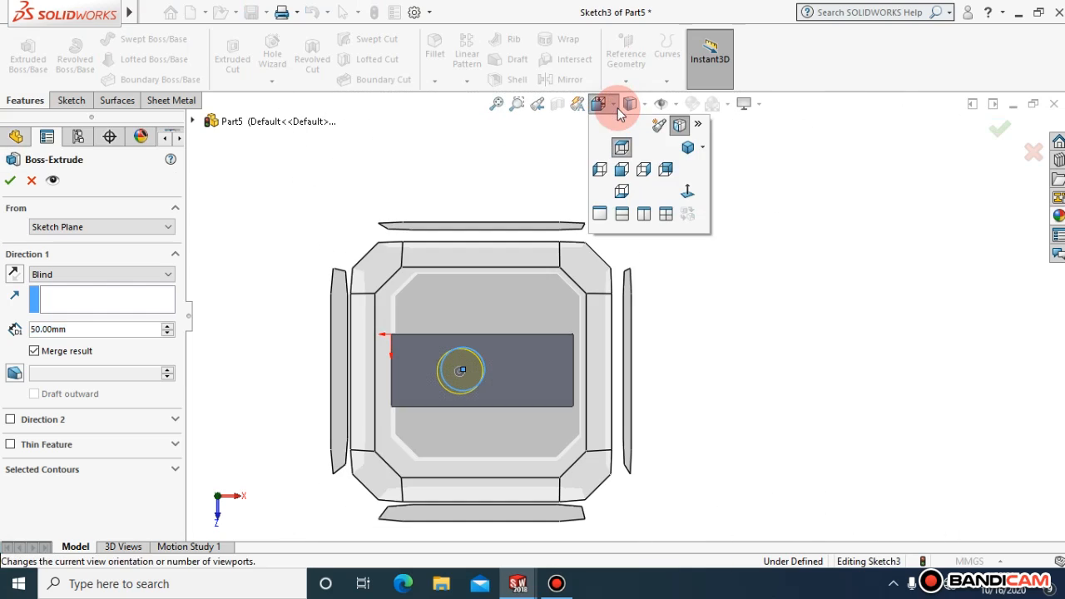
{"action": "left_click", "coordinate": [687, 147]}
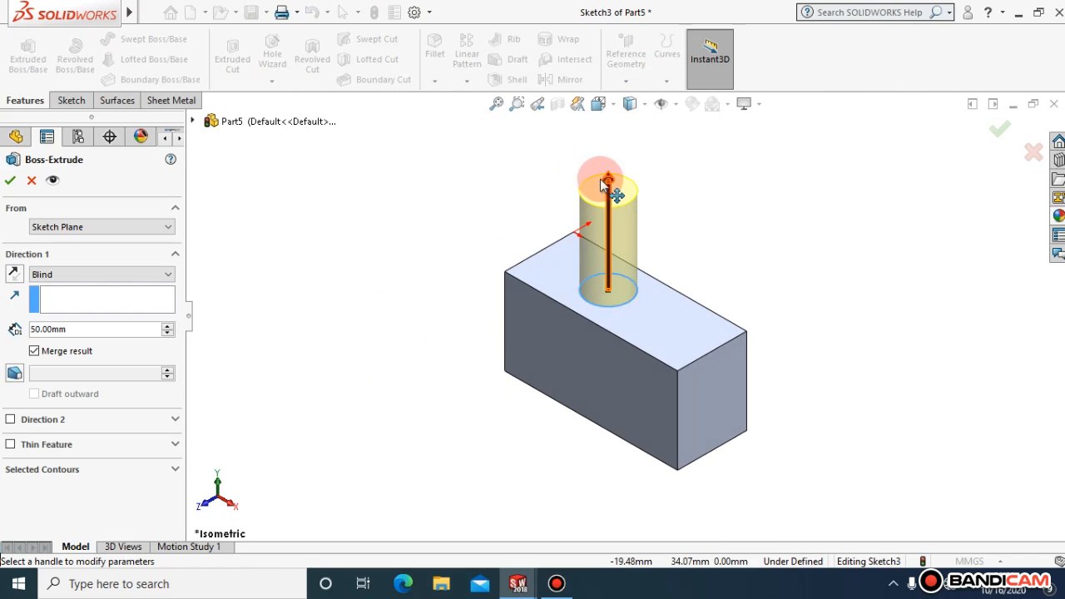
{"action": "mouse_move", "coordinate": [610, 186]}
{"action": "left_mouse_down"}
{"action": "mouse_move", "coordinate": [612, 210]}
{"action": "mouse_move", "coordinate": [610, 199]}
{"action": "left_mouse_up"}
{"action": "left_click", "coordinate": [69, 289]}
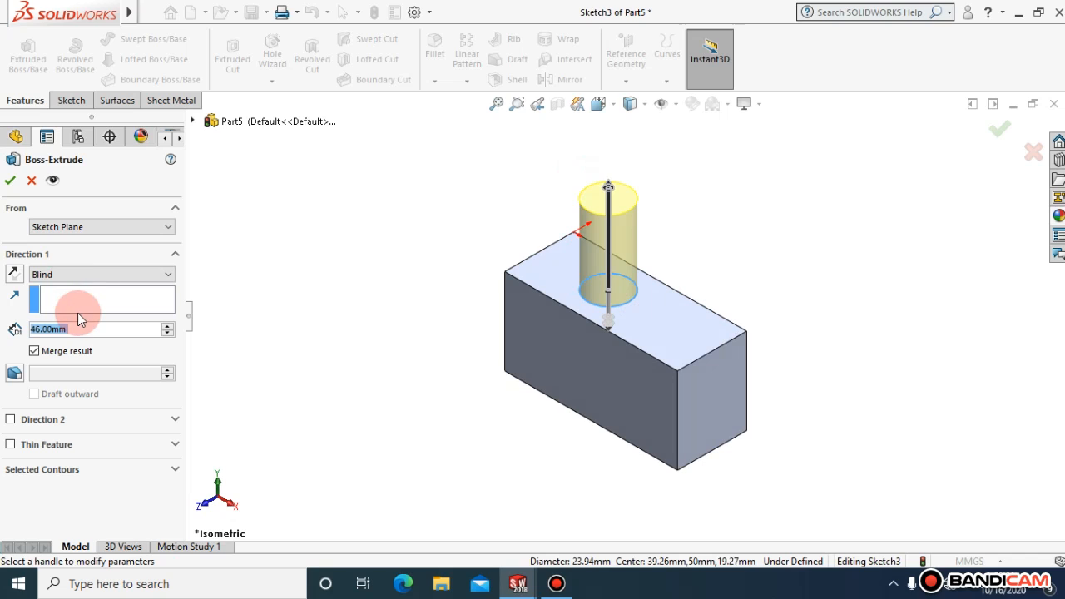
{"action": "type", "text": "50"}
{"action": "left_click", "coordinate": [301, 313]}
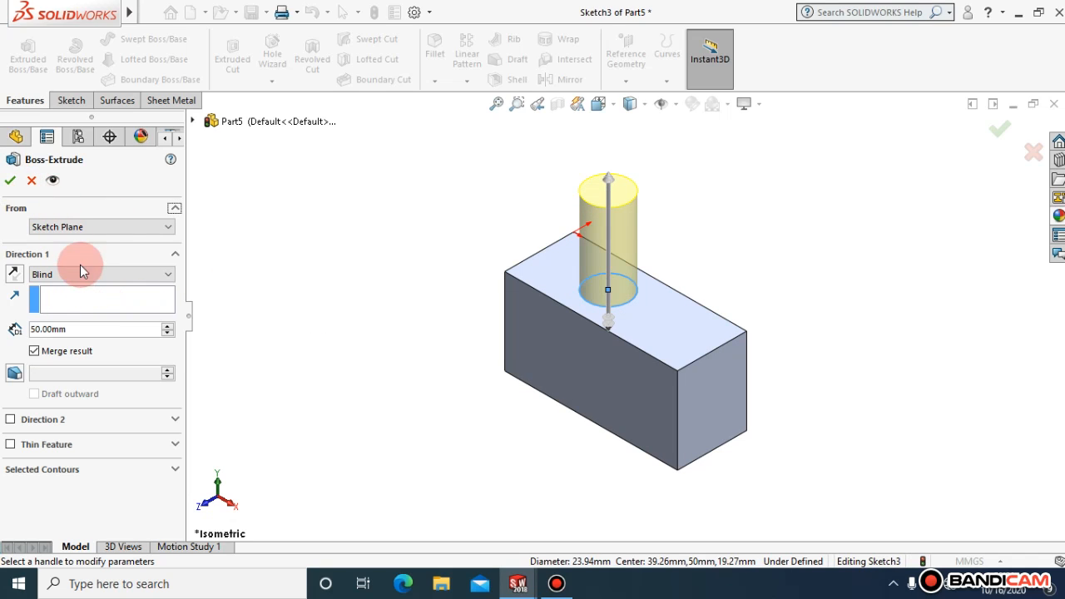
- Examine the end conditions available for the first direction of the circular boss, keeping Blind
{"action": "left_click", "coordinate": [169, 277]}
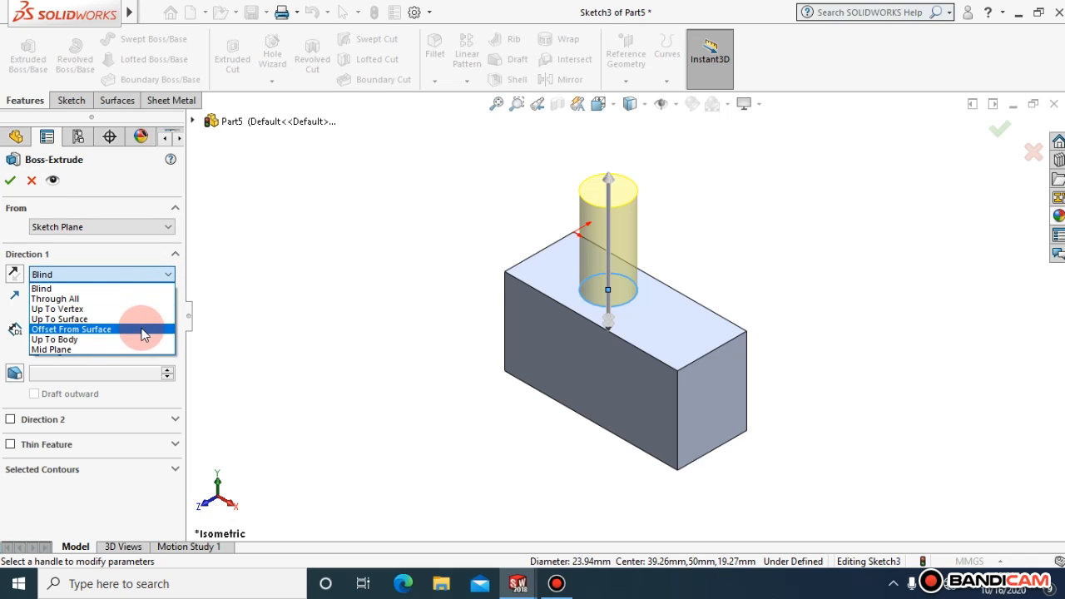
{"action": "left_click", "coordinate": [136, 274]}
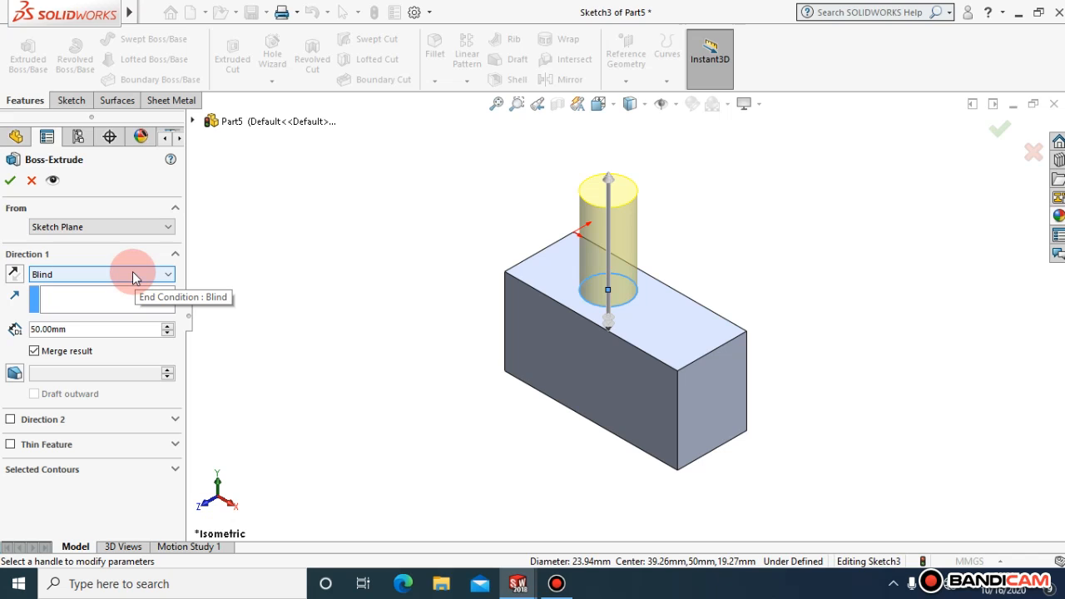
{"action": "left_click", "coordinate": [132, 271]}
{"action": "left_click", "coordinate": [133, 272]}
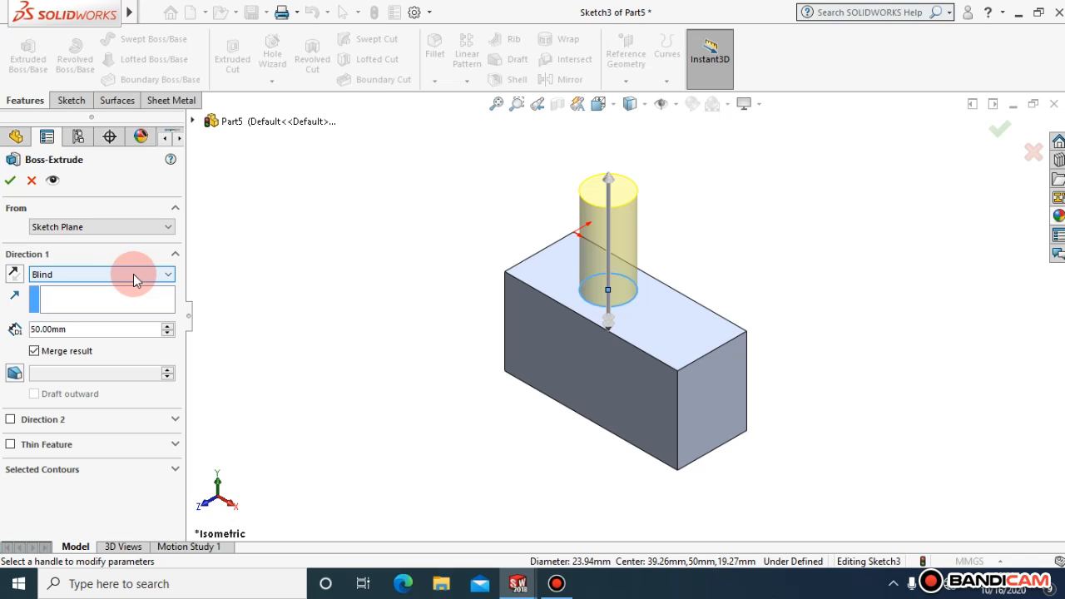
{"action": "left_click", "coordinate": [133, 274]}
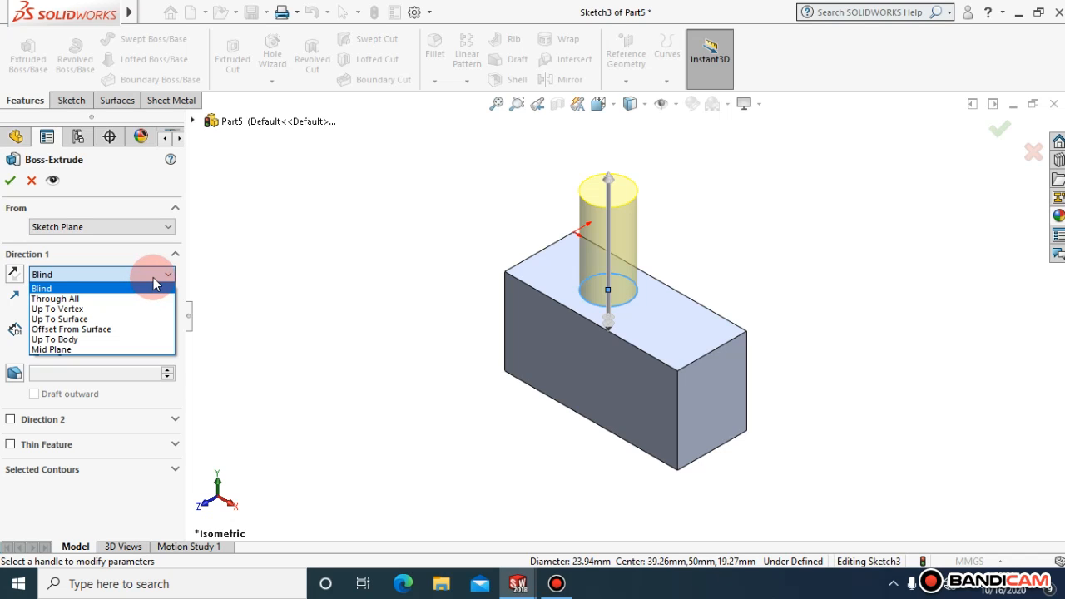
{"action": "left_click", "coordinate": [153, 277]}
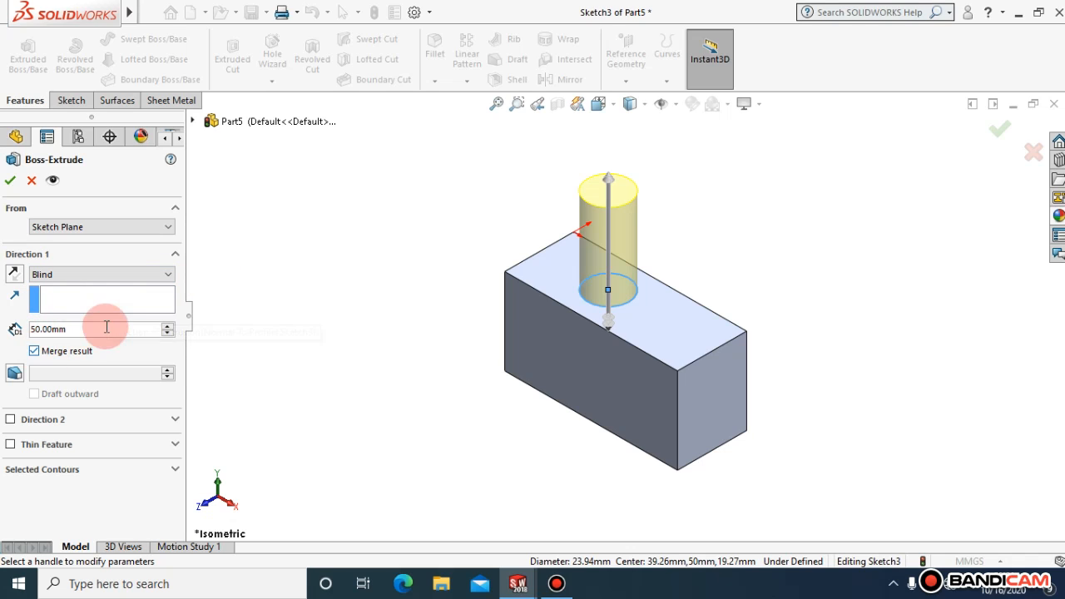
- Set the circular boss's blind extrusion depth to 30 mm
{"action": "left_click", "coordinate": [35, 329]}
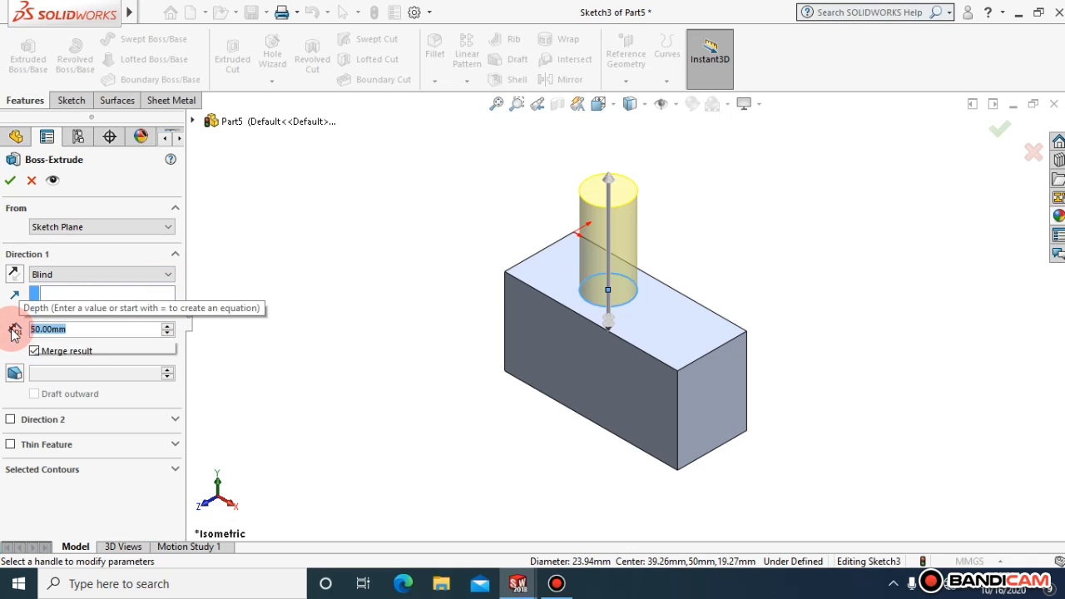
{"action": "type", "text": "30"}
{"action": "key", "text": "Return"}
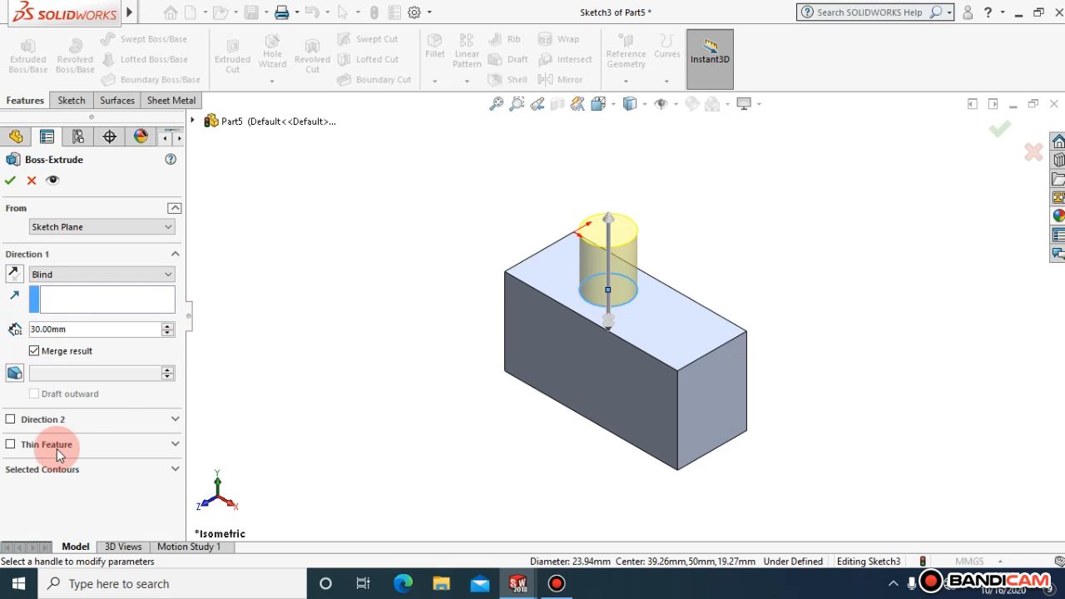
- Try a blind second direction for the circular boss and turn it off again
{"action": "left_click", "coordinate": [171, 418]}
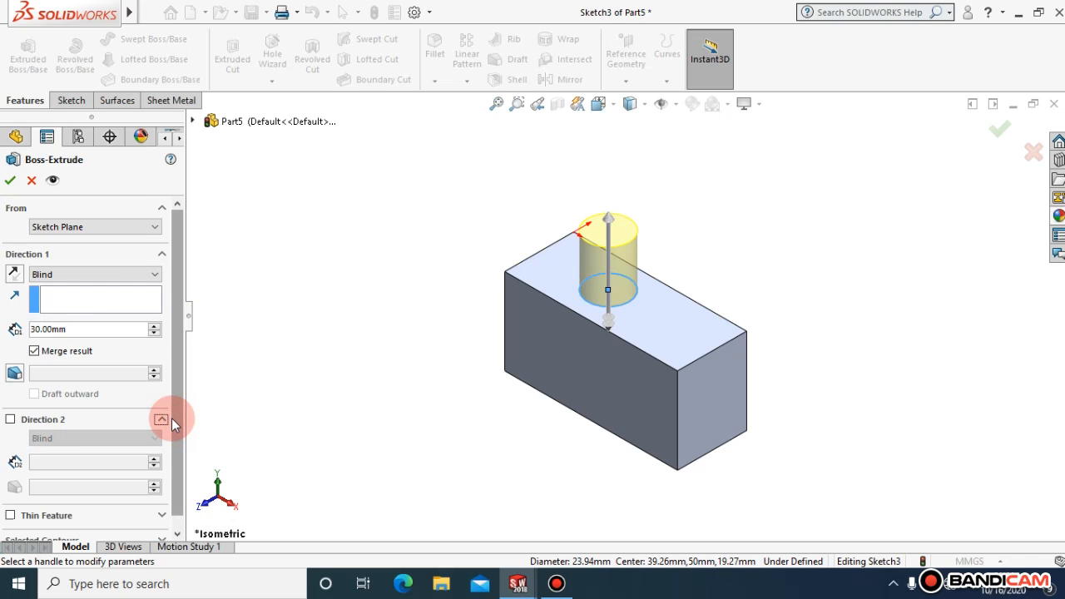
{"action": "left_click", "coordinate": [152, 422]}
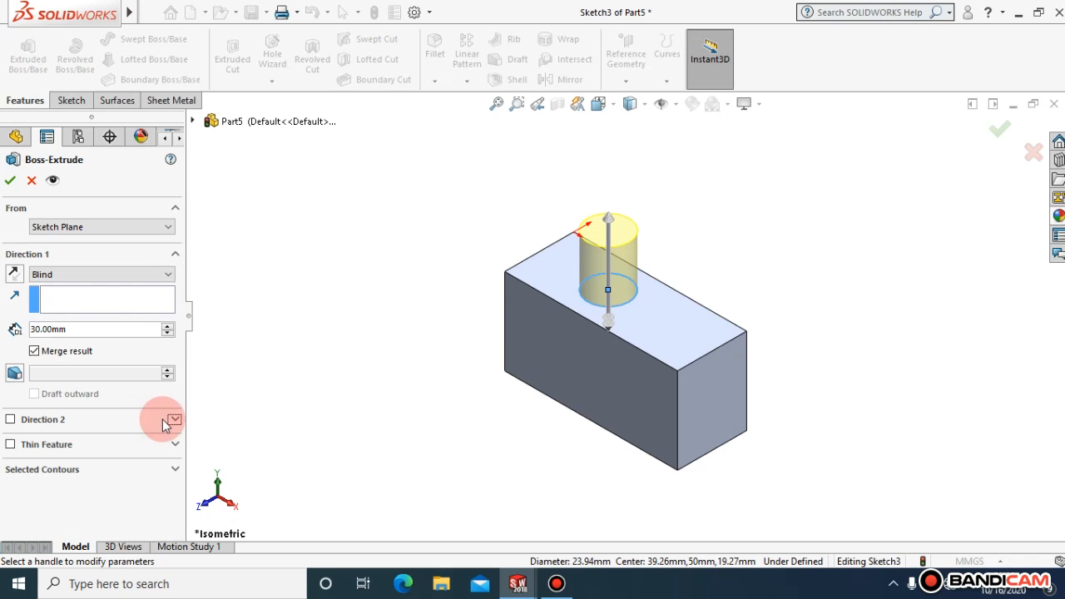
{"action": "left_click", "coordinate": [174, 420]}
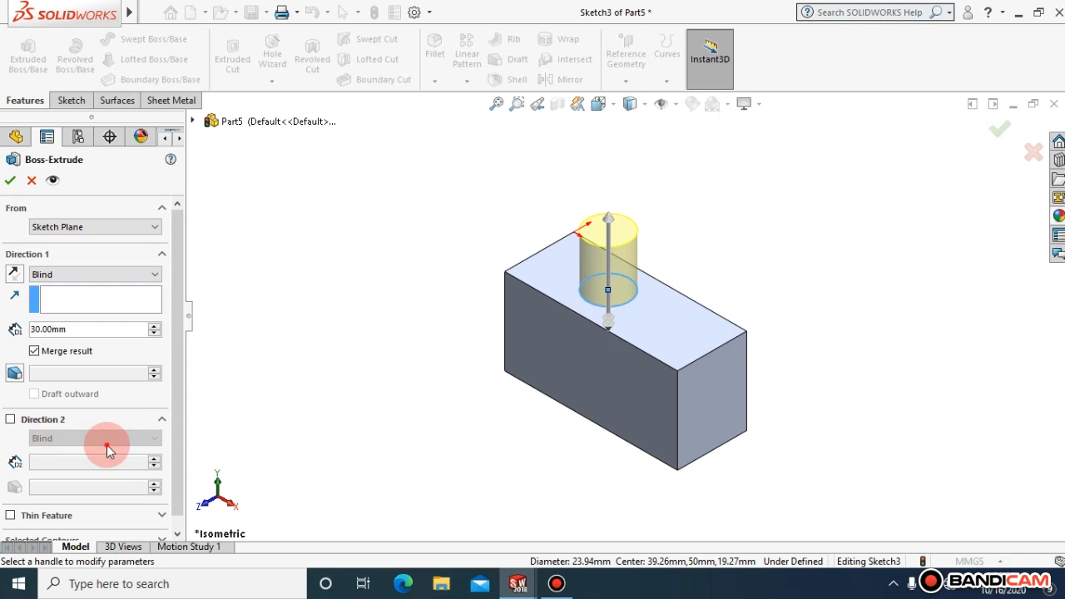
{"action": "left_click_drag", "start_coordinate": [176, 408], "coordinate": [183, 475]}
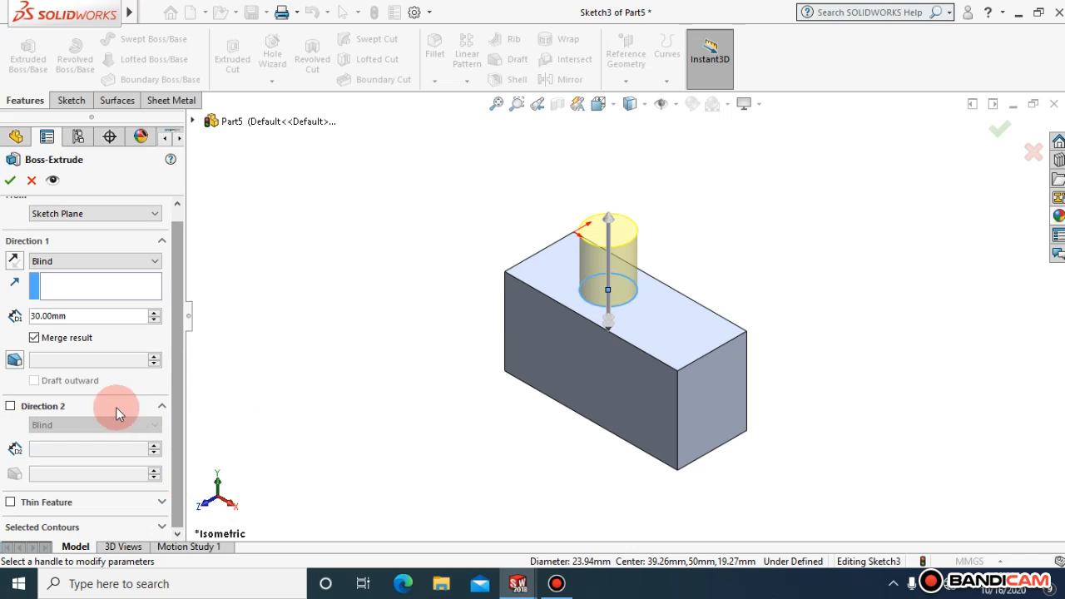
{"action": "left_click", "coordinate": [10, 406]}
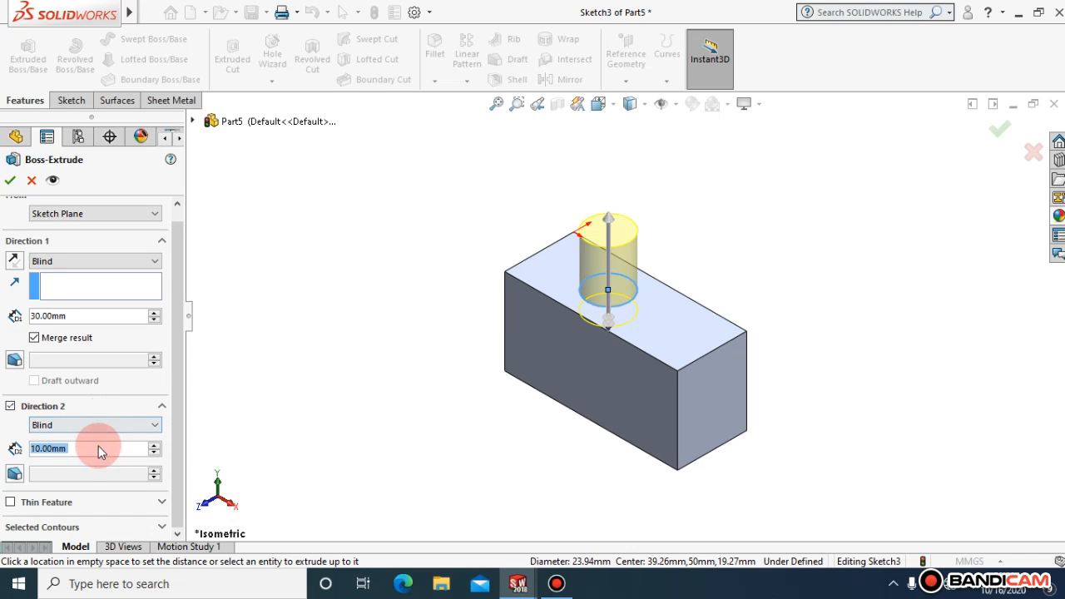
{"action": "left_click", "coordinate": [25, 408]}
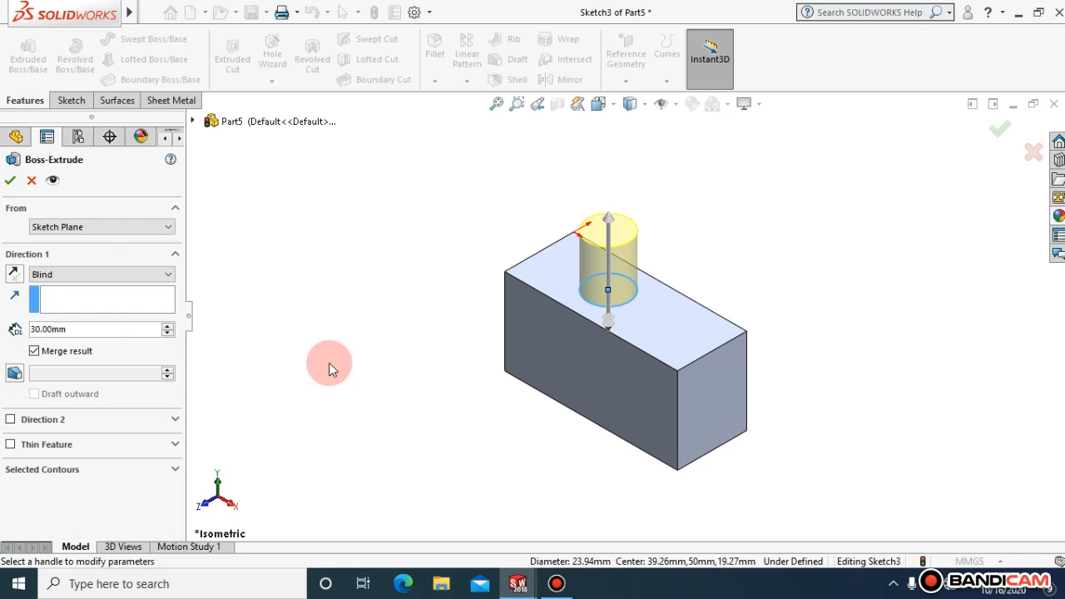
- Turn on draft for the circular boss and try draft angles of 45° and 30°
{"action": "left_click", "coordinate": [14, 374]}
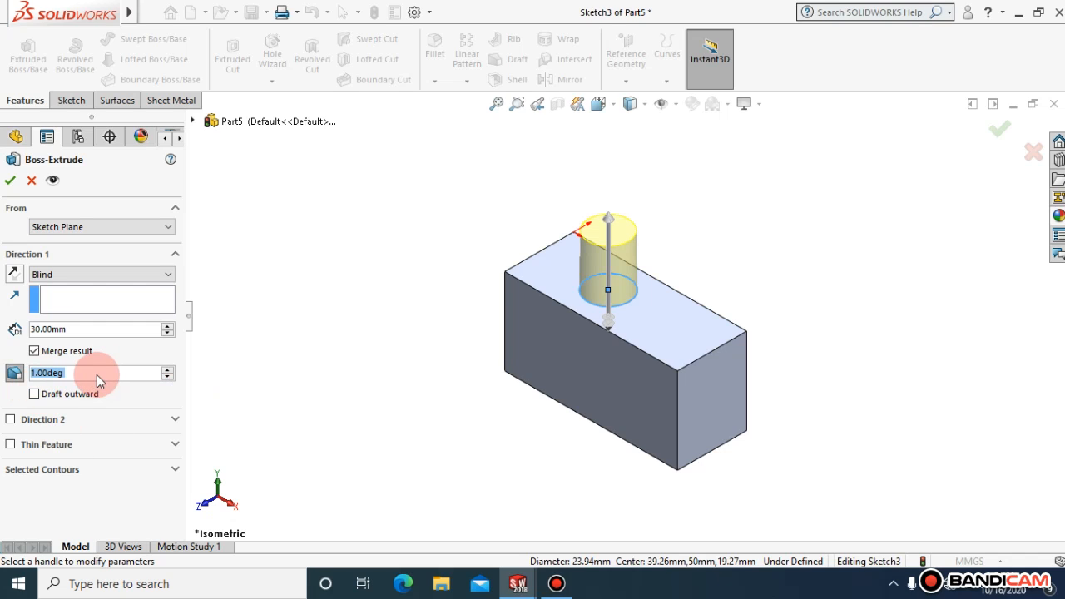
{"action": "type", "text": "45"}
{"action": "key", "text": "Return"}
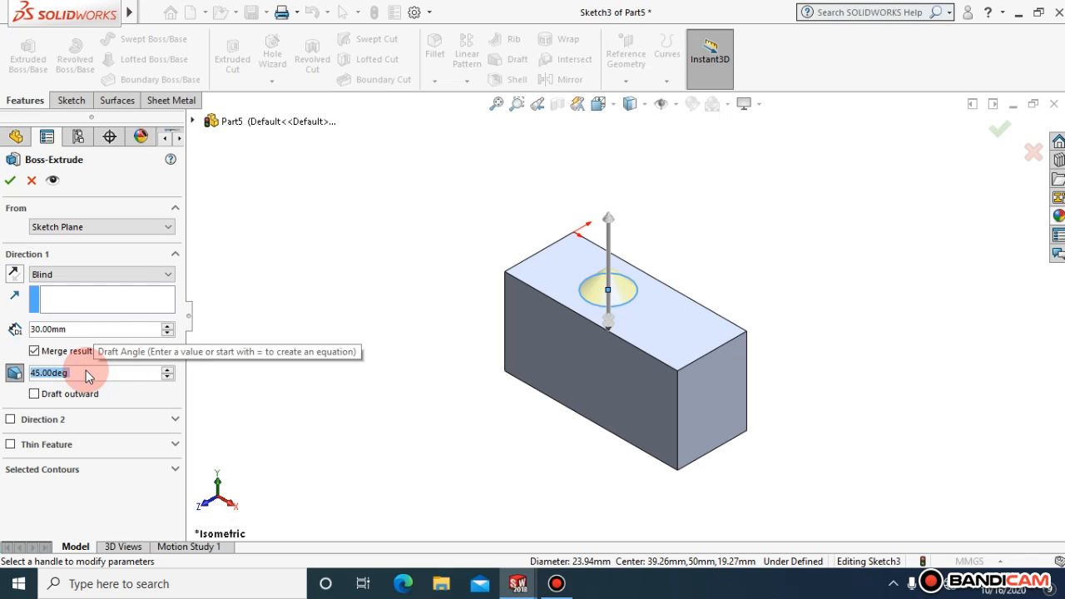
{"action": "type", "text": "30-"}
{"action": "key", "text": "BackSpace"}
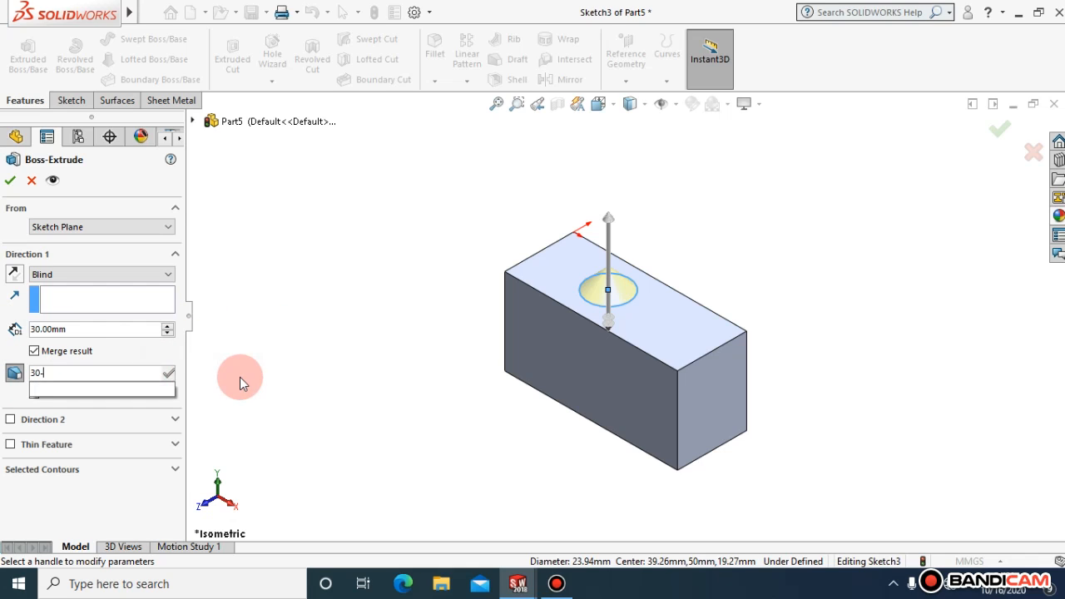
{"action": "key", "text": "Return"}
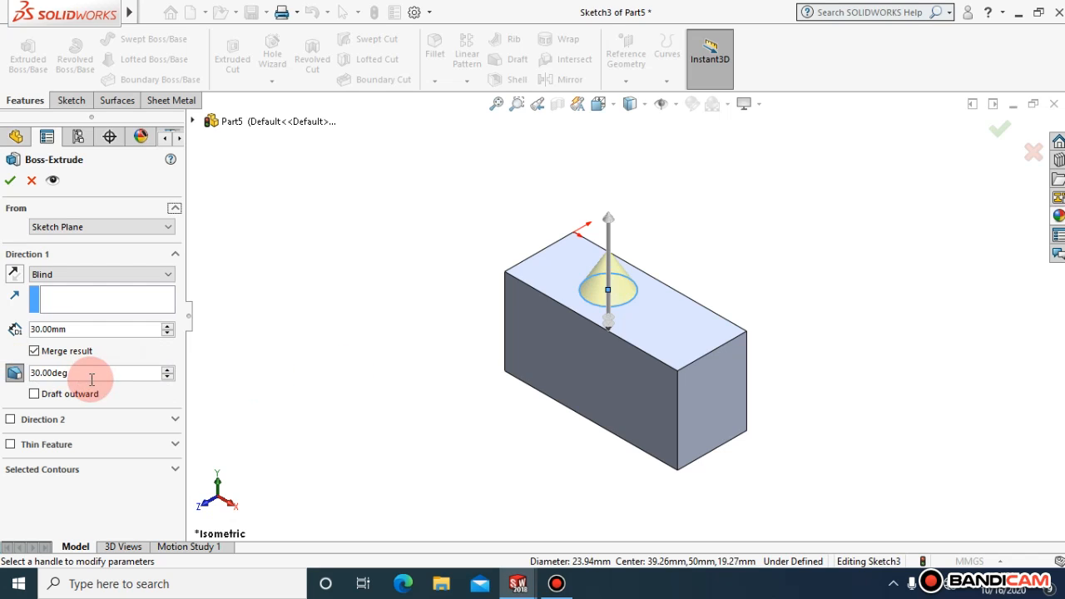
- Set the circular boss's draft angle to 10° and complete the 30 mm extrusion
{"action": "left_click_drag", "start_coordinate": [90, 373], "coordinate": [25, 374]}
{"action": "type", "text": "10"}
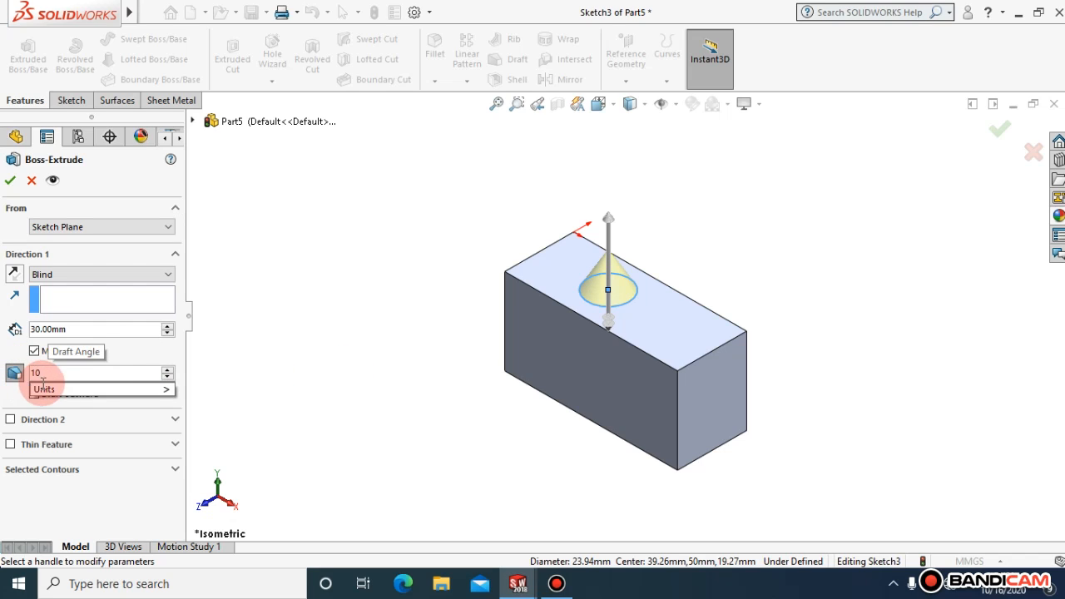
{"action": "mouse_move", "coordinate": [44, 388]}
{"action": "left_click", "coordinate": [191, 412]}
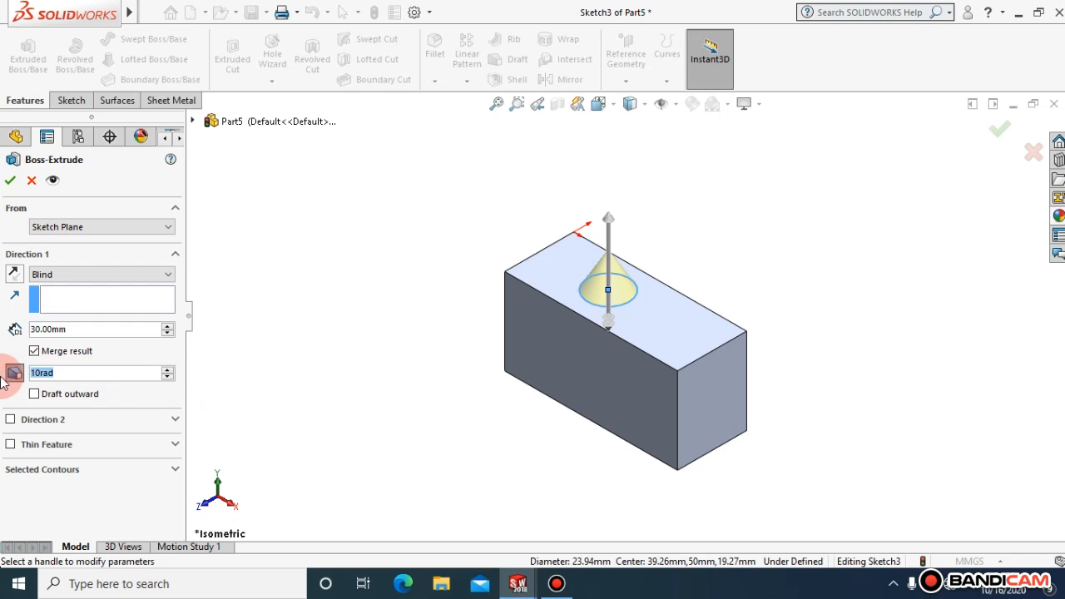
{"action": "type", "text": "10"}
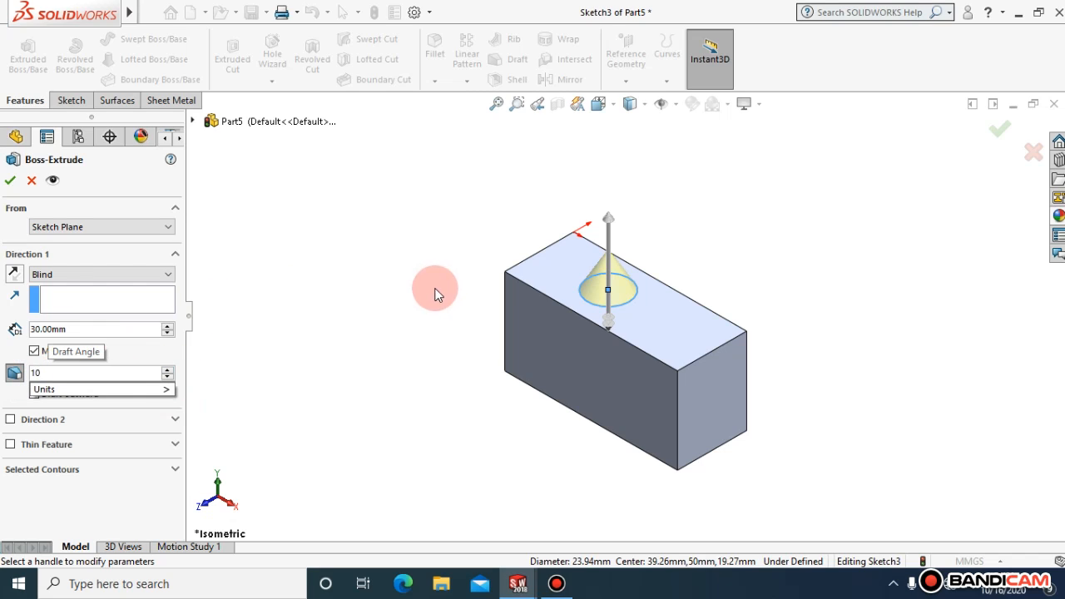
{"action": "mouse_move", "coordinate": [109, 390]}
{"action": "left_click", "coordinate": [195, 392]}
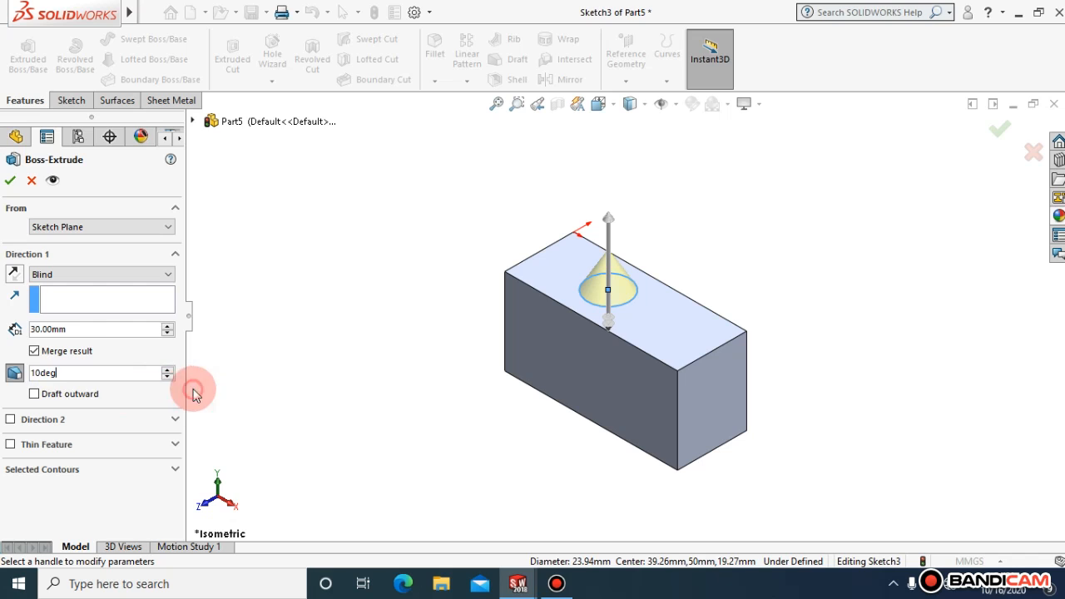
{"action": "left_click", "coordinate": [332, 352]}
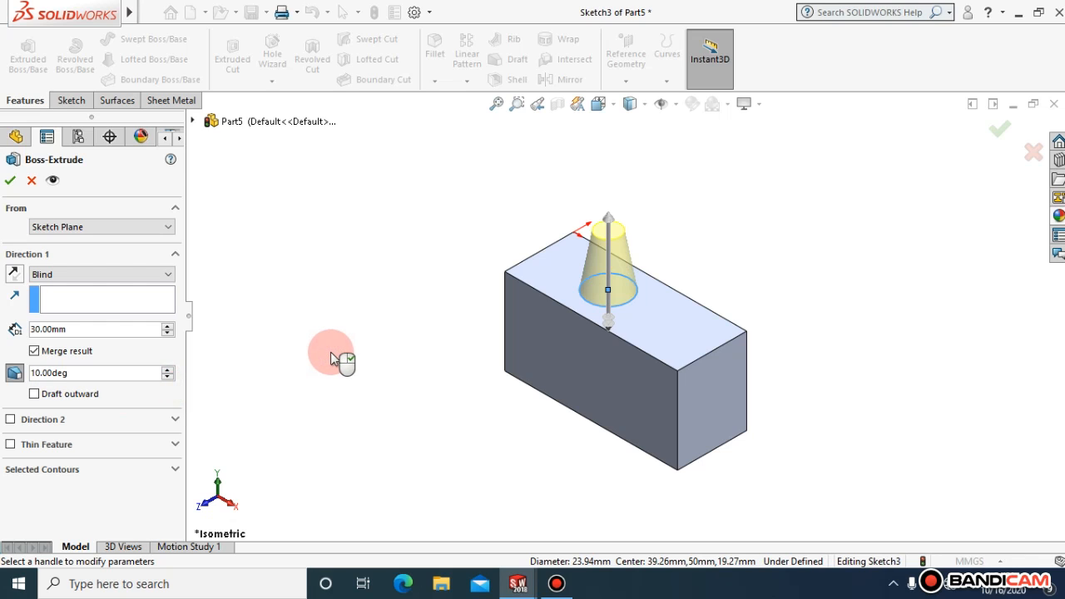
{"action": "left_click", "coordinate": [10, 181]}
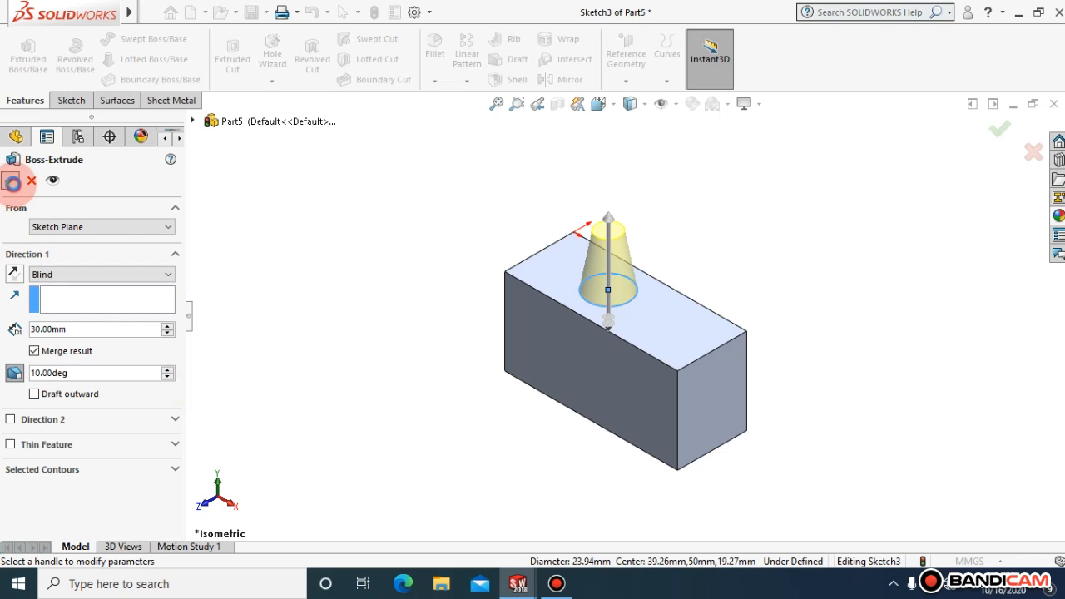
- Hide the solid body formed by the block and its tapered boss
{"action": "left_click", "coordinate": [321, 311]}
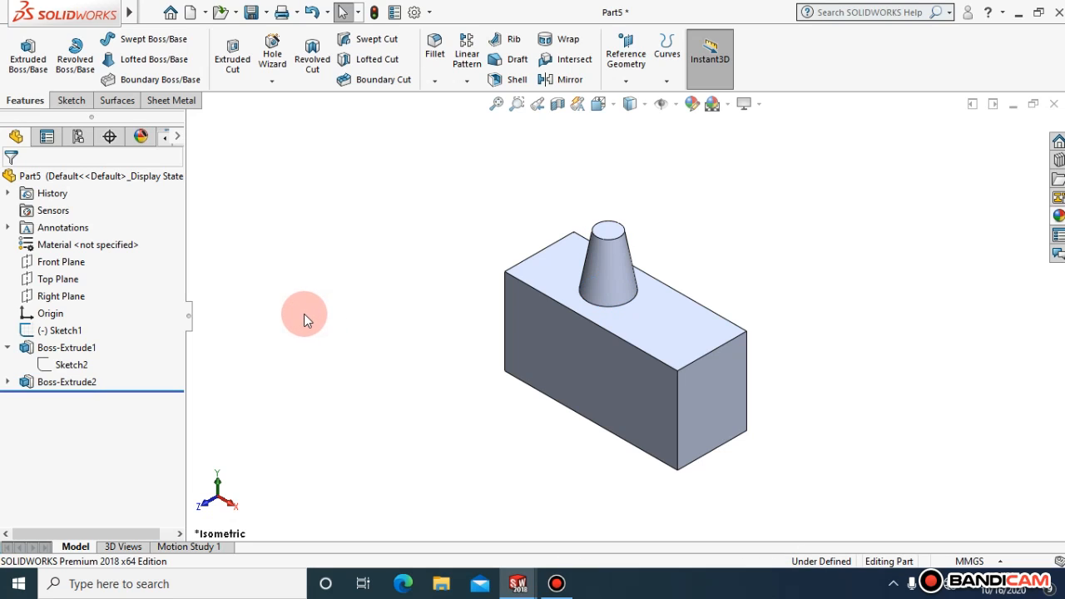
{"action": "right_click", "coordinate": [605, 247]}
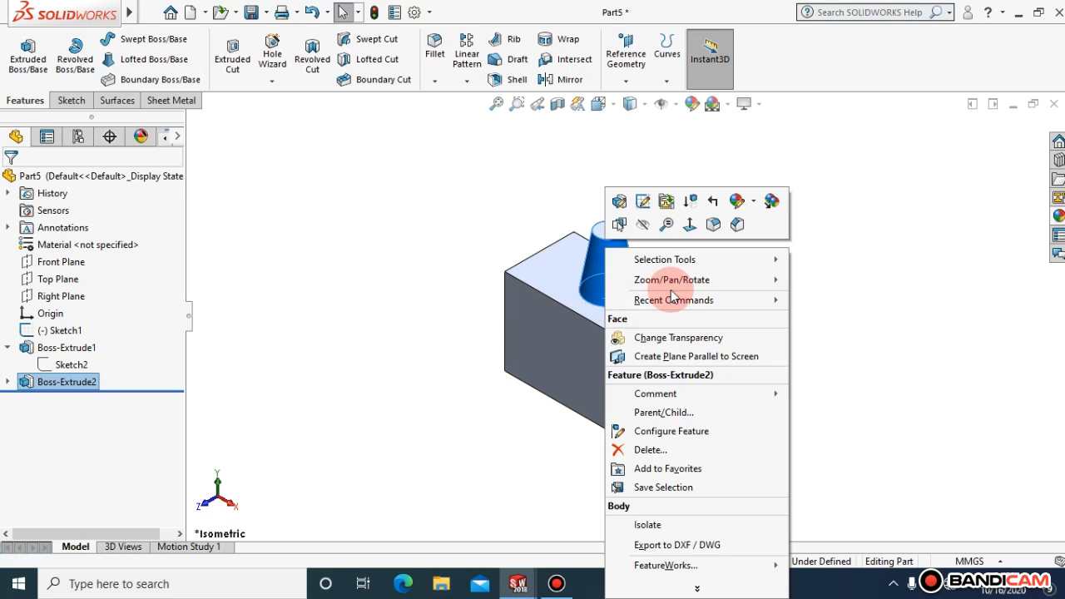
{"action": "left_click", "coordinate": [643, 225]}
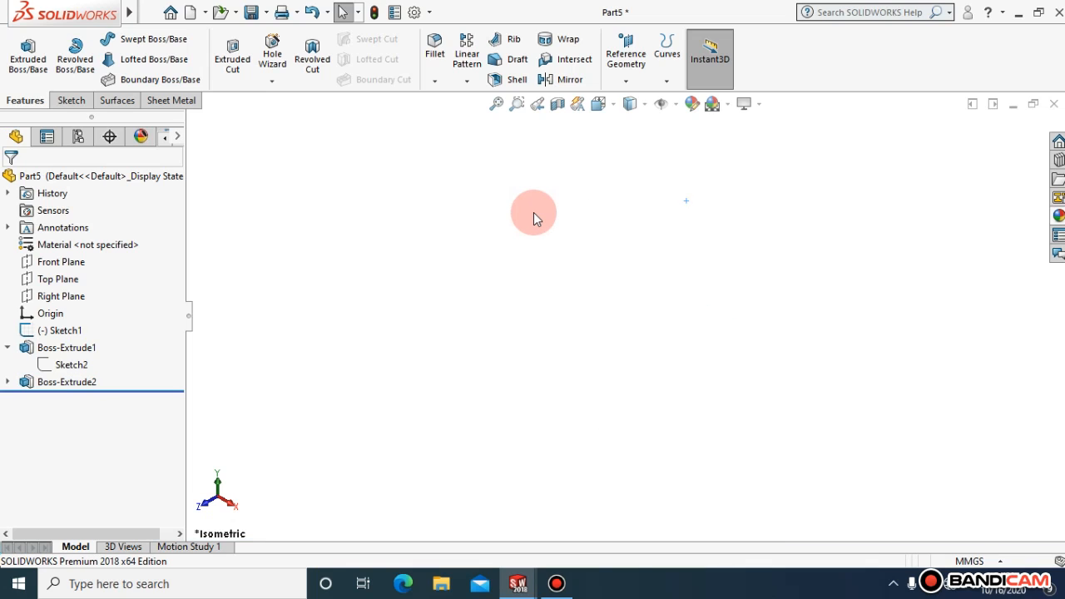
{"action": "left_click", "coordinate": [69, 102]}
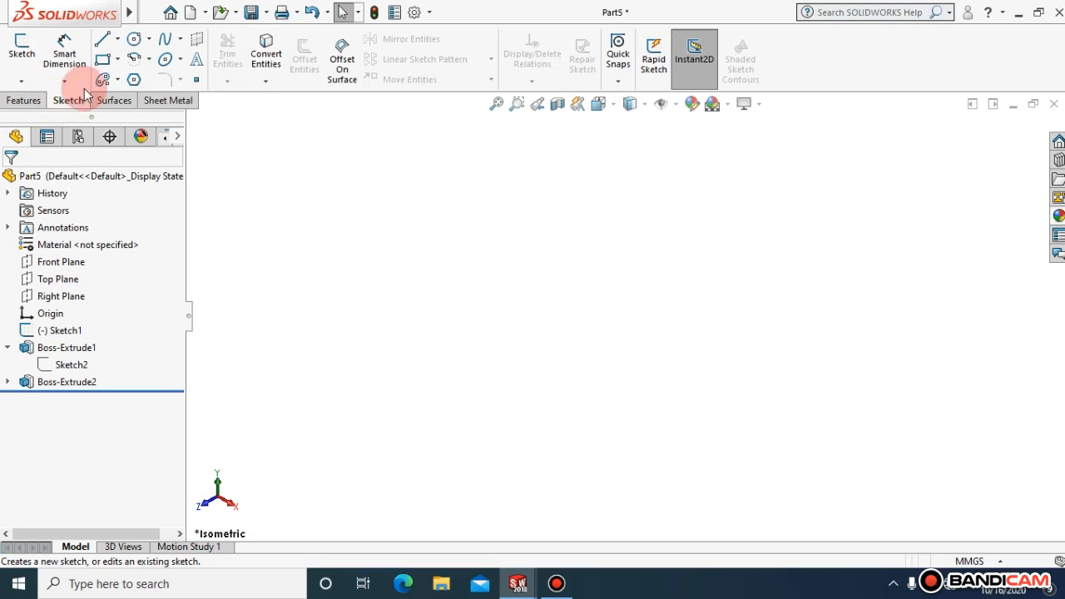
{"action": "left_click", "coordinate": [134, 39]}
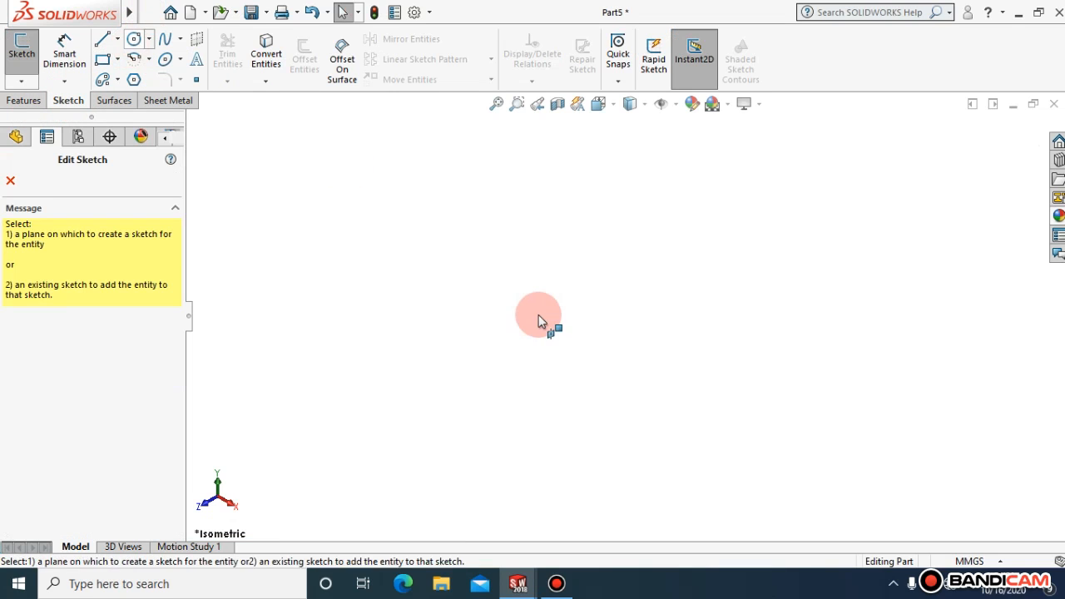
{"action": "left_click", "coordinate": [11, 182]}
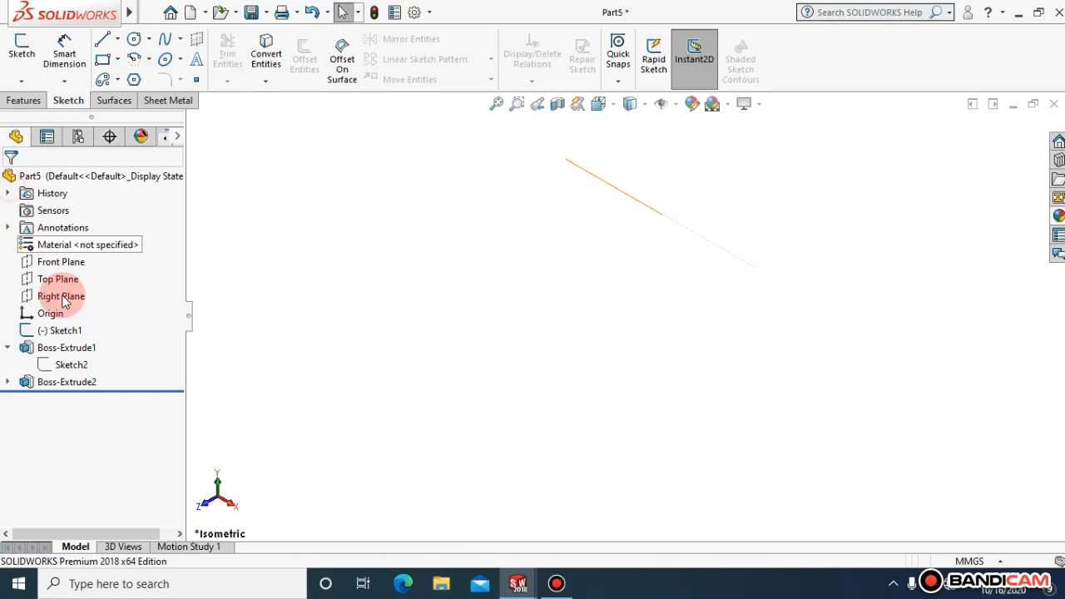
- Sketch a circle about 64.5 mm in diameter on the Front Plane, viewed normal to the plane
{"action": "left_click", "coordinate": [56, 265]}
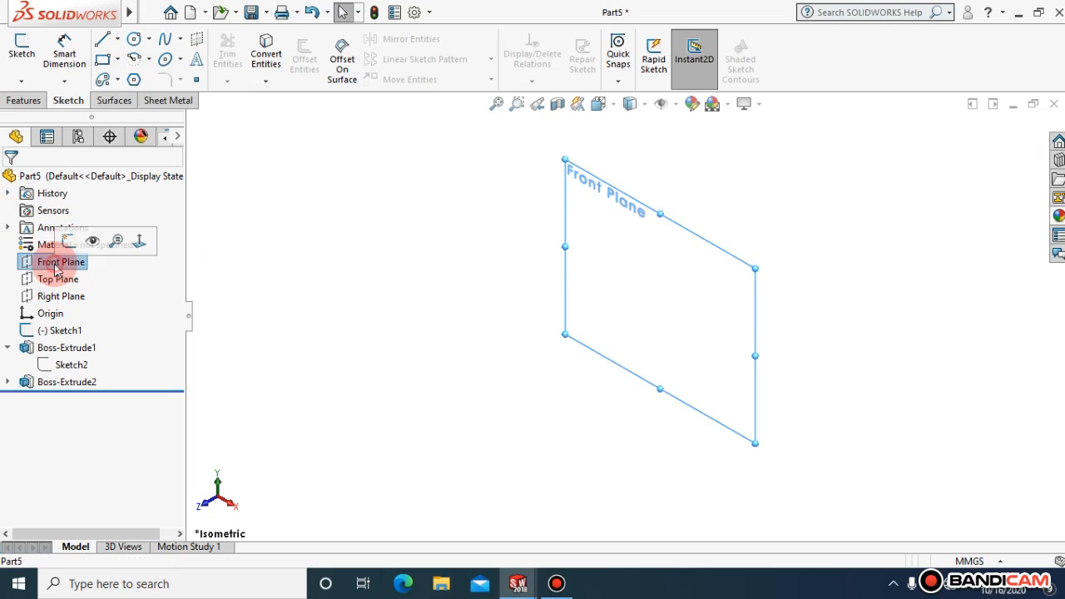
{"action": "left_click", "coordinate": [138, 247]}
{"action": "key", "text": "ctrl+8"}
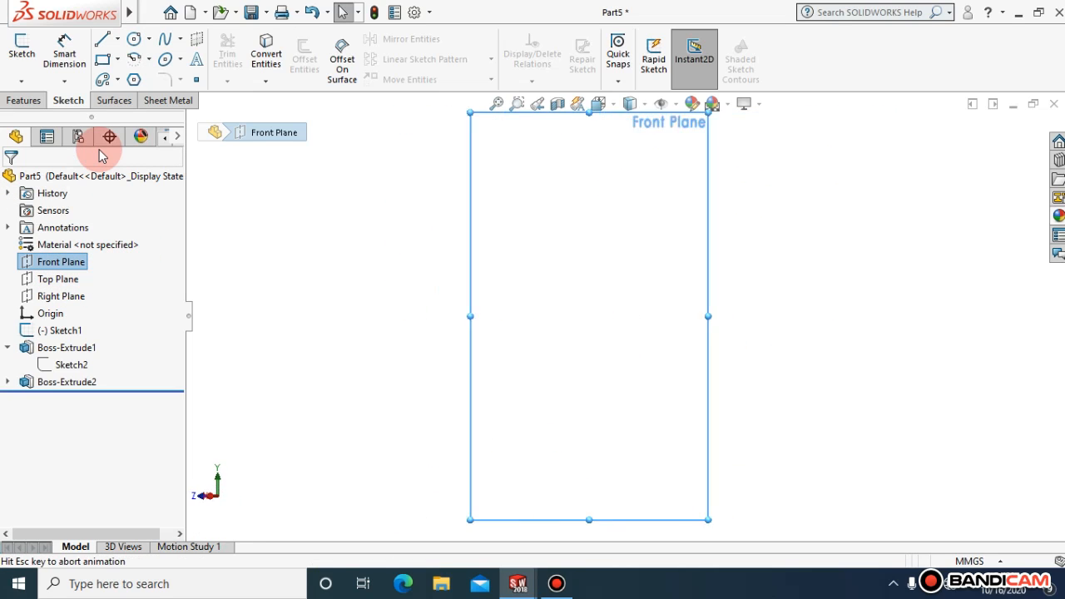
{"action": "left_click", "coordinate": [136, 39]}
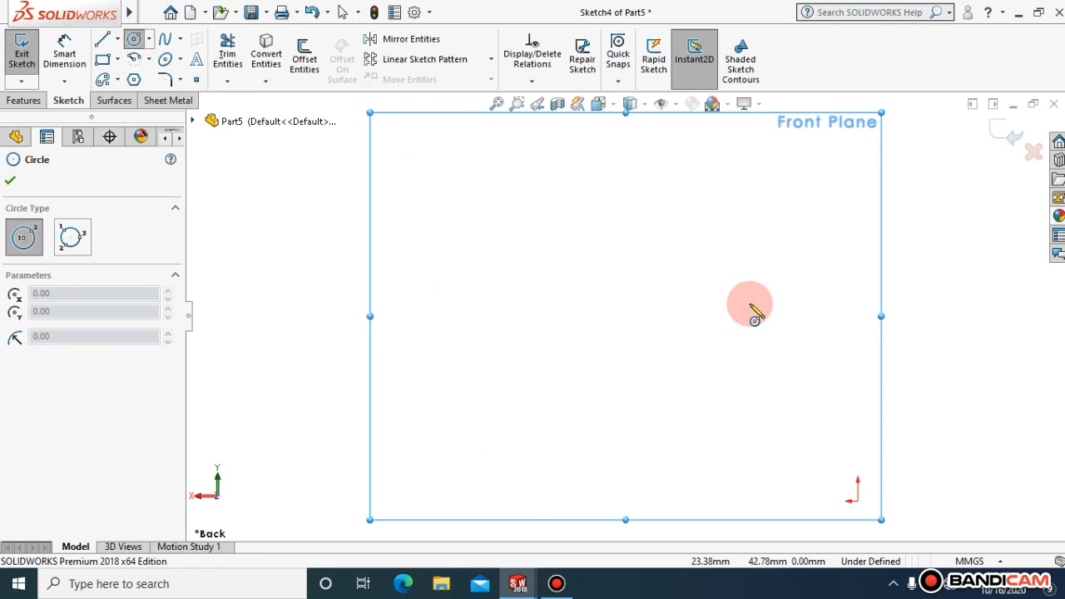
{"action": "left_click", "coordinate": [569, 286]}
{"action": "left_click", "coordinate": [706, 357]}
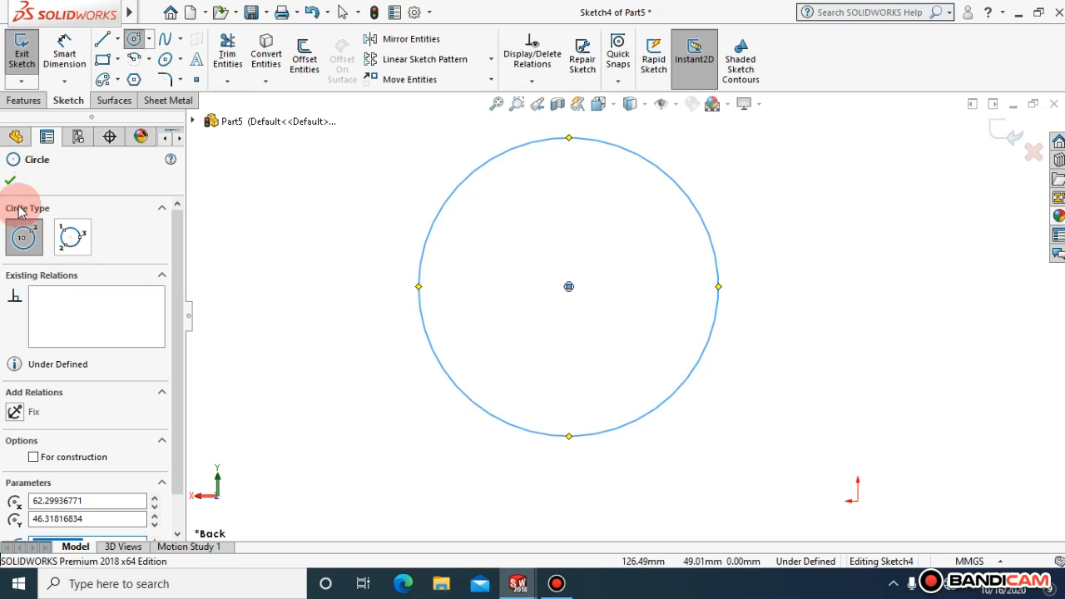
{"action": "left_click", "coordinate": [10, 181]}
- Dimension the circle's diameter and set it to 50 mm
{"action": "left_click", "coordinate": [64, 57]}
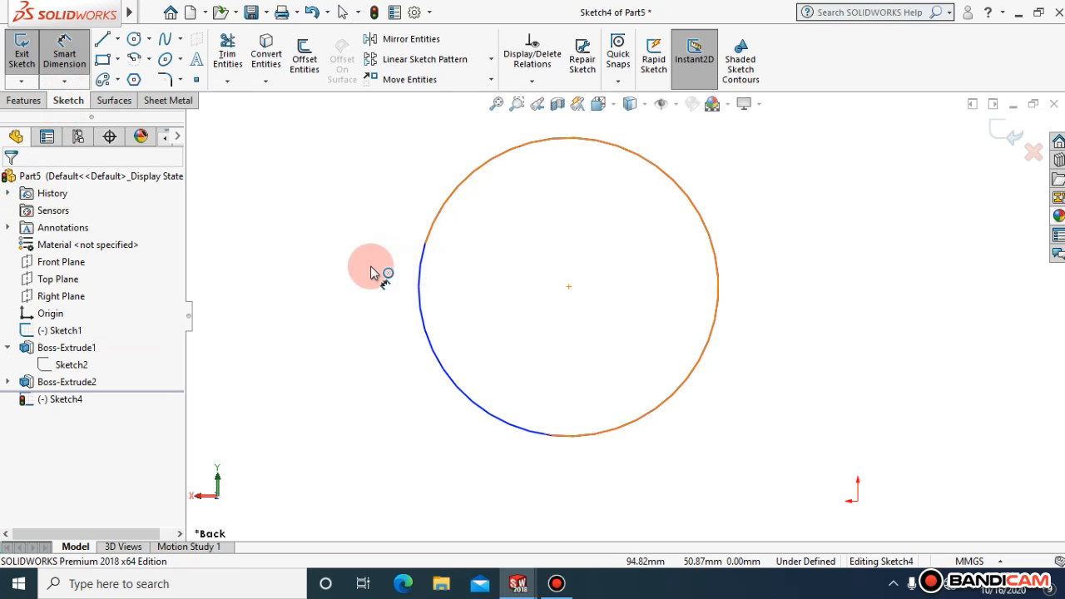
{"action": "left_click", "coordinate": [371, 266]}
{"action": "left_click", "coordinate": [371, 266]}
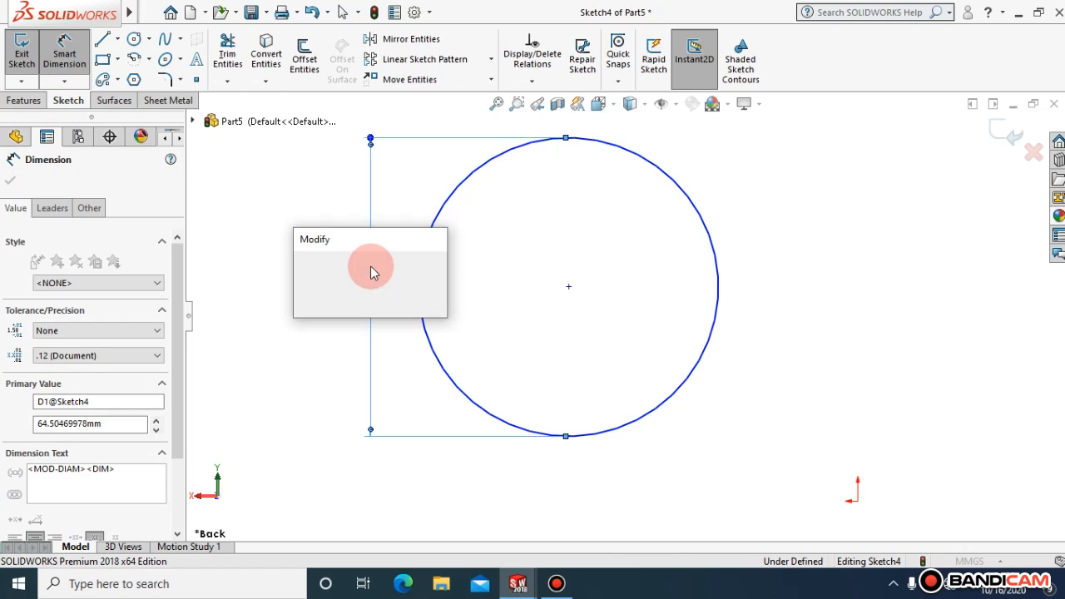
{"action": "left_click", "coordinate": [306, 263]}
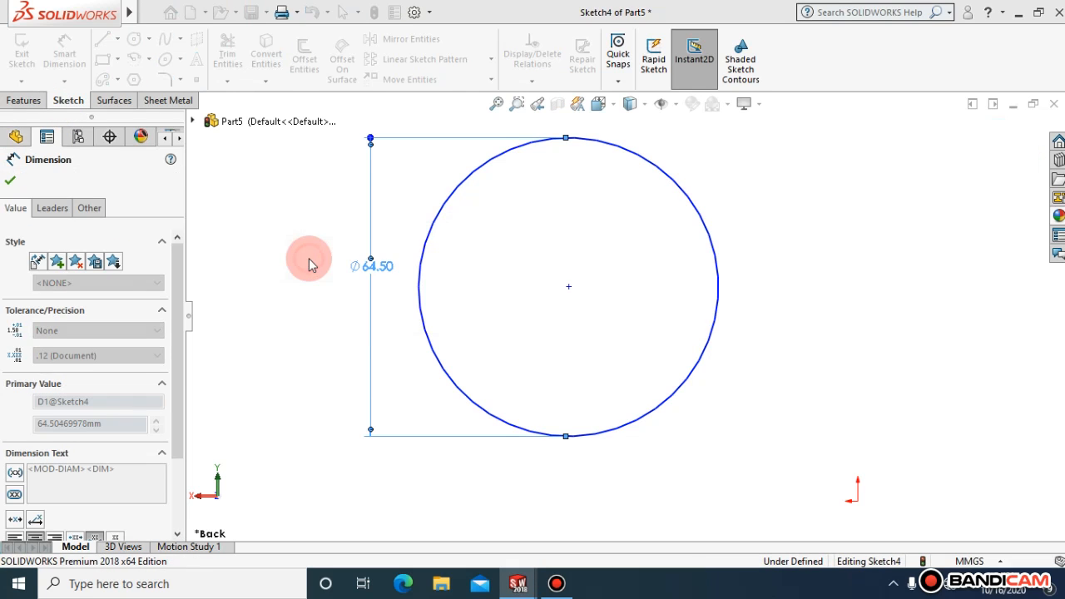
{"action": "left_click", "coordinate": [10, 181]}
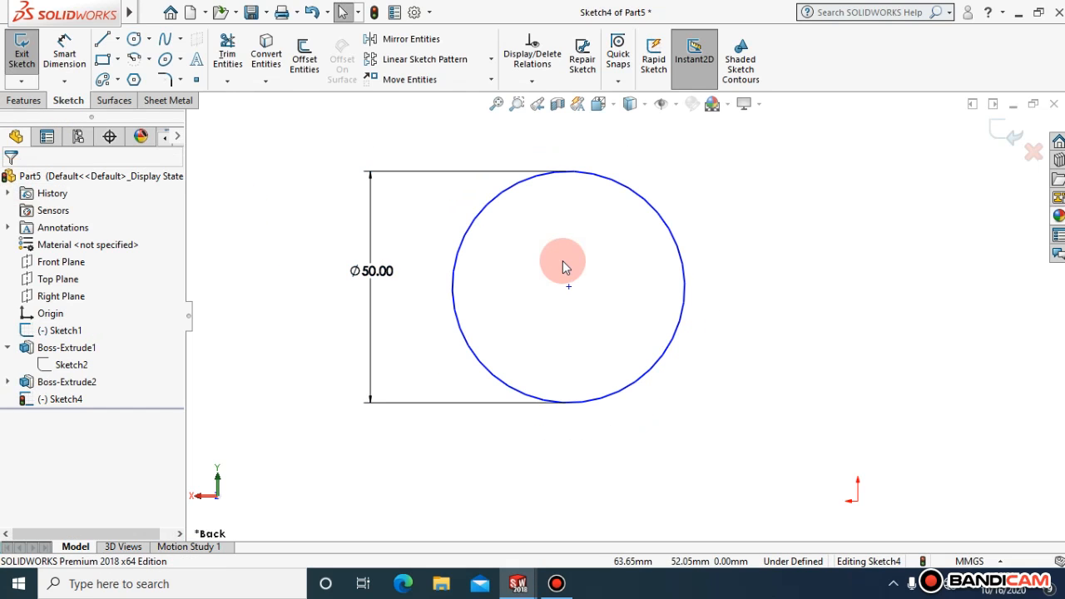
- Extrude the 50 mm circle as a blind boss 104 mm deep, with Merge result off to make a separate body
{"action": "left_click", "coordinate": [40, 99]}
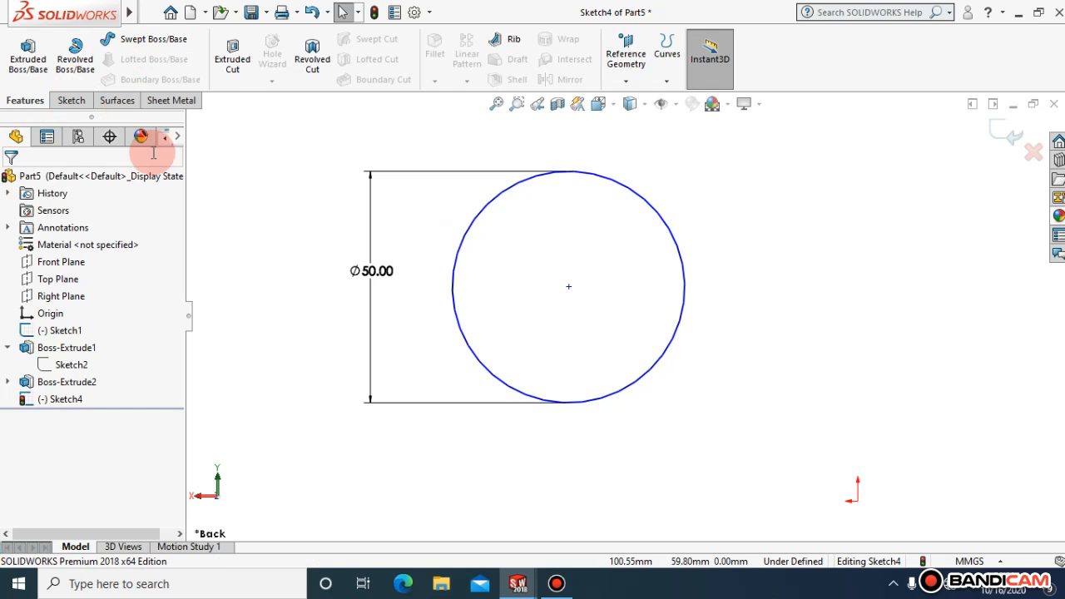
{"action": "left_click", "coordinate": [28, 54]}
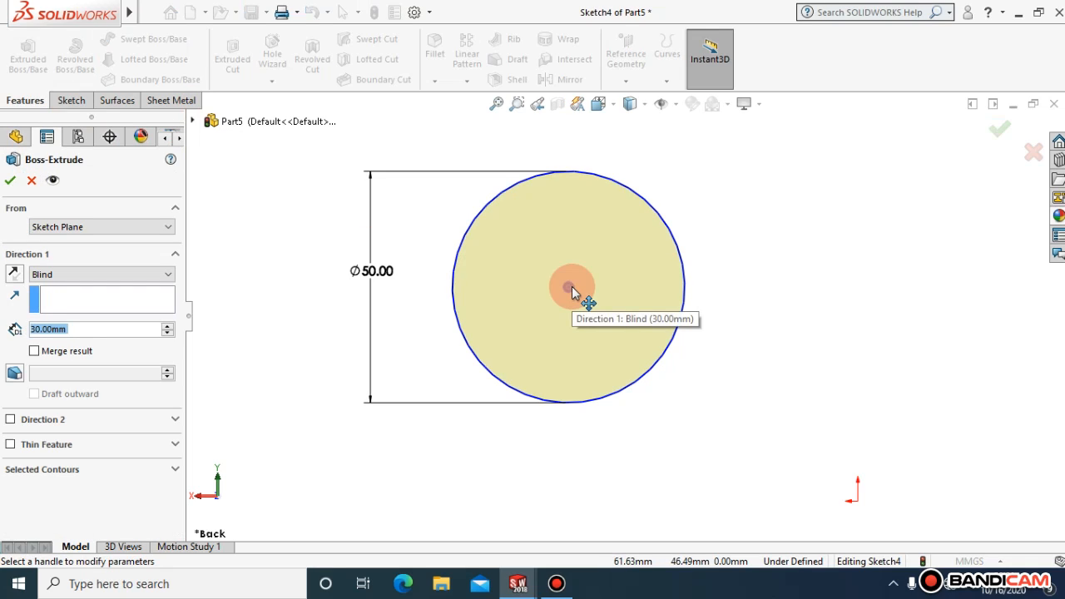
{"action": "left_click", "coordinate": [612, 105]}
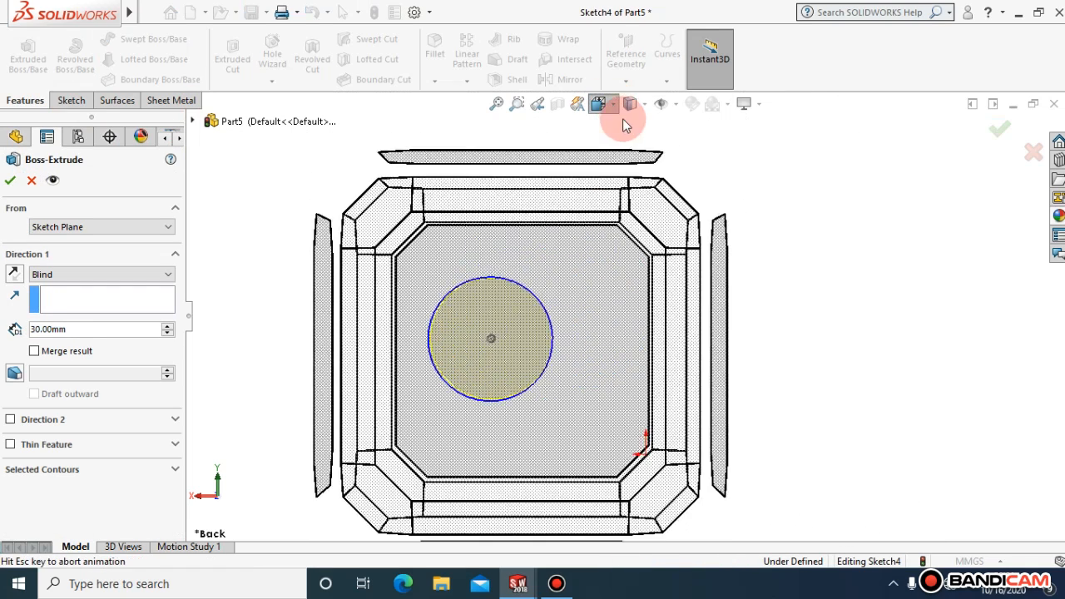
{"action": "left_click", "coordinate": [690, 148]}
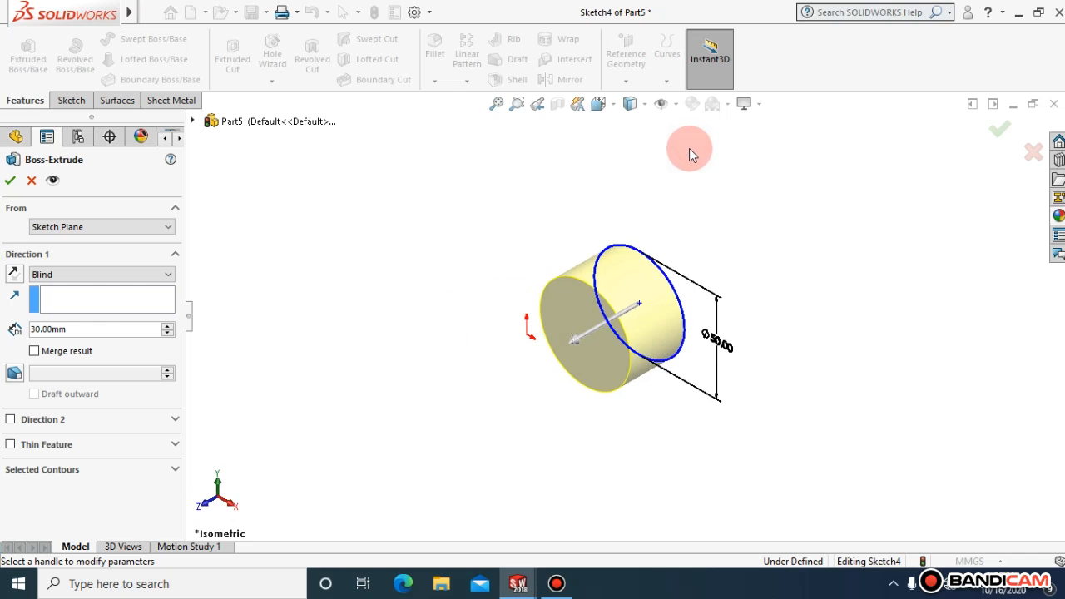
{"action": "left_click_drag", "start_coordinate": [575, 345], "coordinate": [403, 390]}
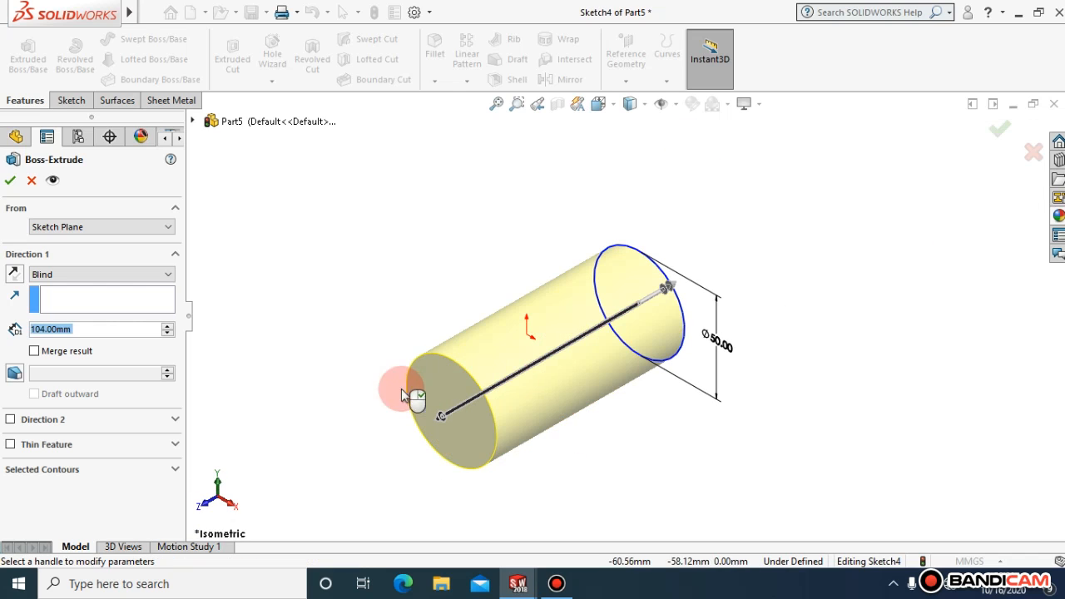
{"action": "left_click", "coordinate": [34, 351]}
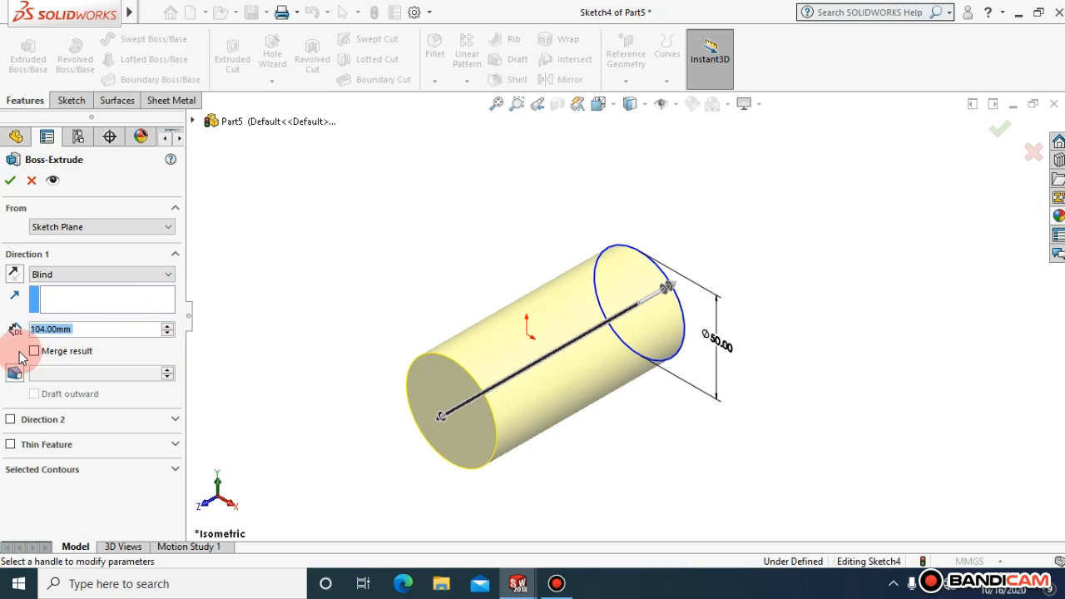
{"action": "left_click", "coordinate": [9, 181]}
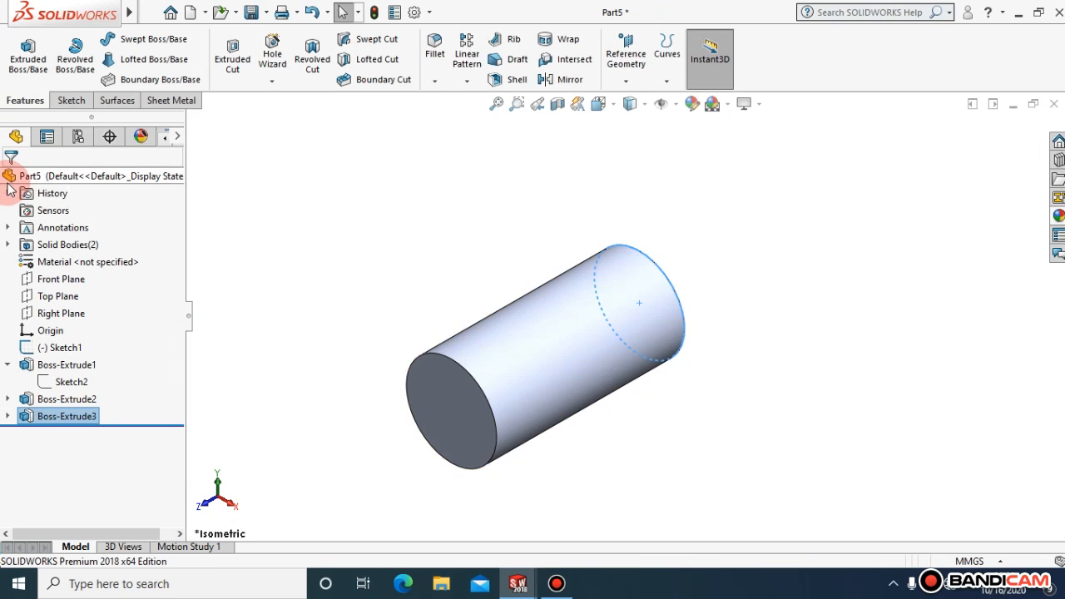
- Start a sketch on the cylinder's front end face and draw a small circle centred on the face
{"action": "left_click", "coordinate": [438, 385]}
{"action": "right_click", "coordinate": [438, 394]}
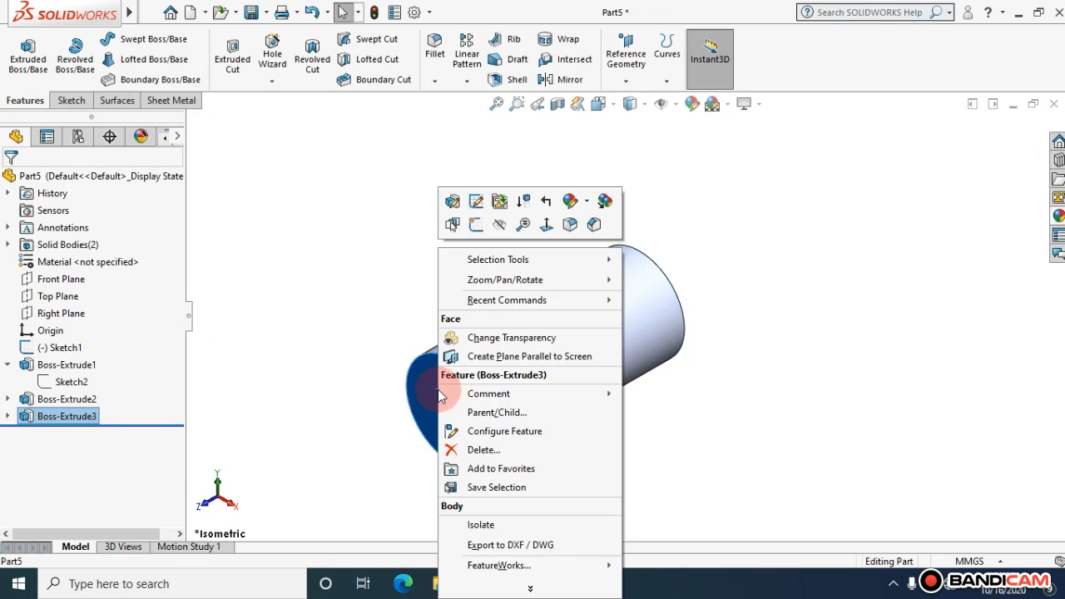
{"action": "left_click", "coordinate": [476, 225]}
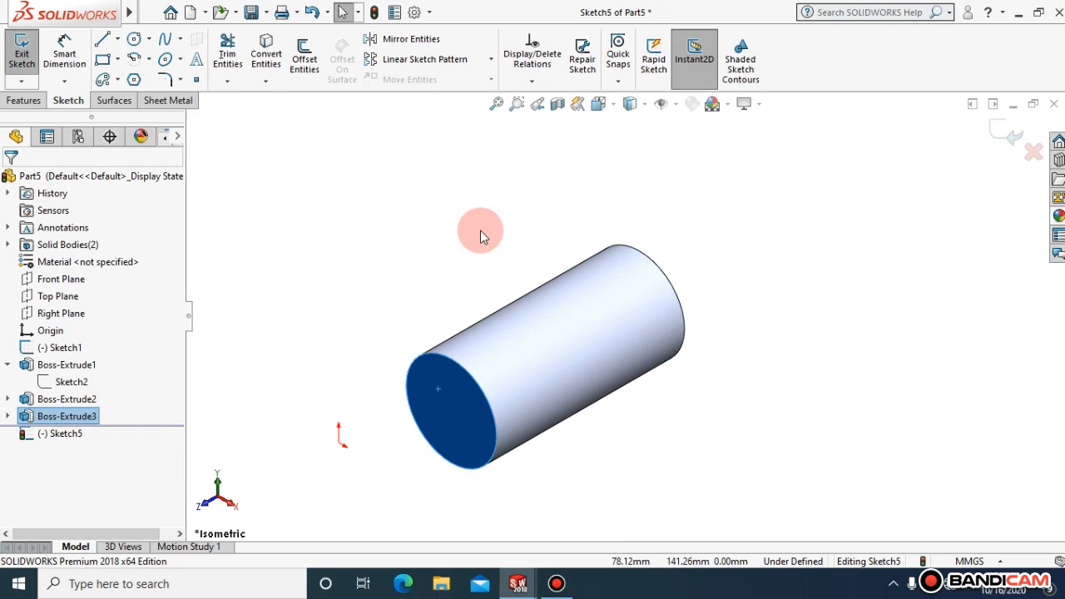
{"action": "left_click", "coordinate": [133, 39]}
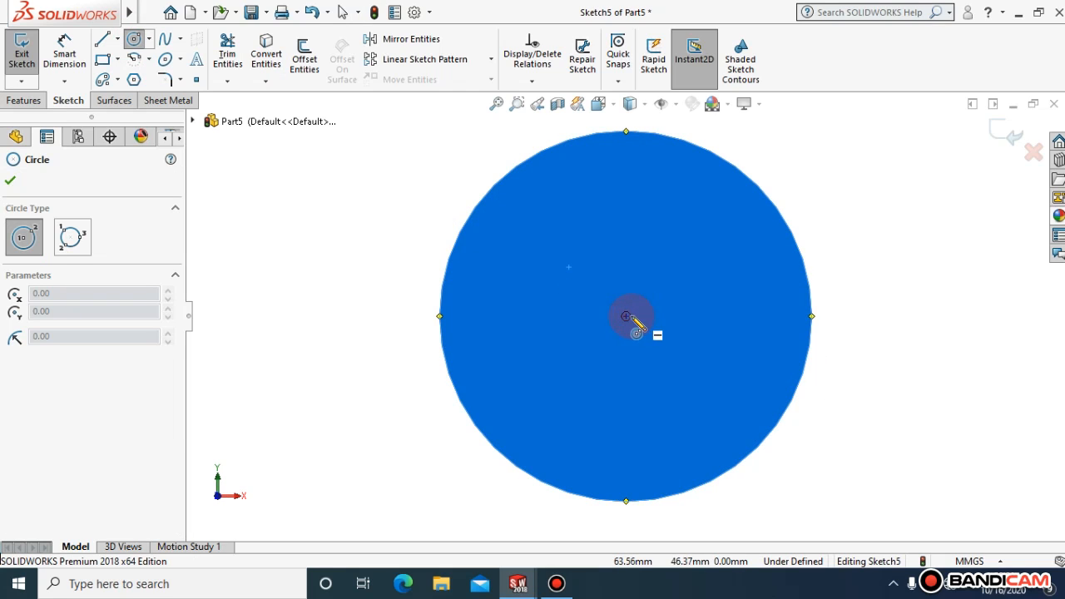
{"action": "left_click", "coordinate": [627, 317]}
{"action": "left_click", "coordinate": [640, 337]}
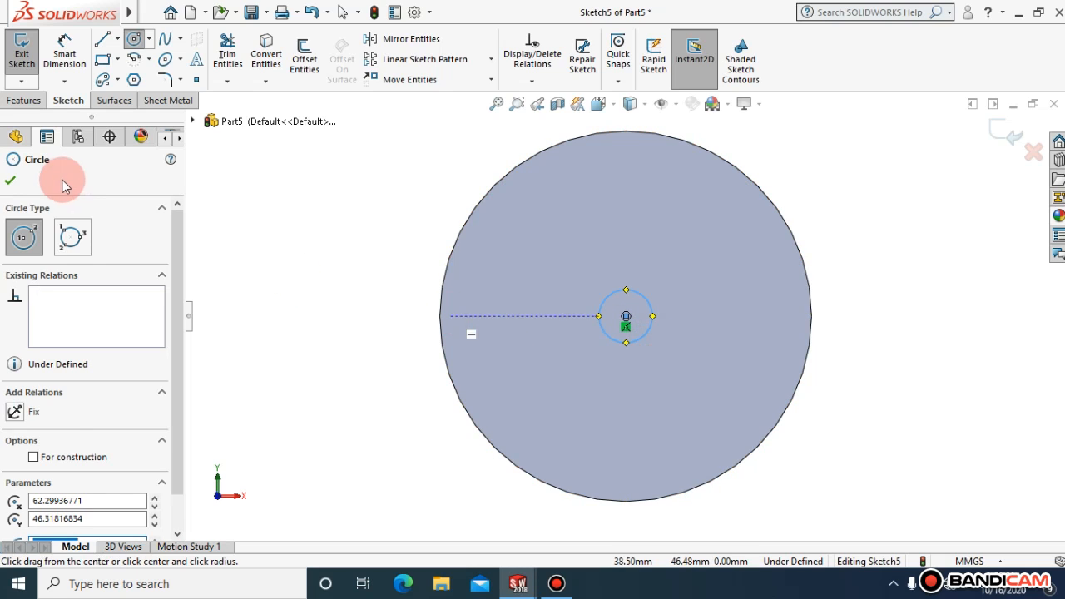
- Extrude the small circle on the cylinder's end face outward as a blind boss with a depth of 45 mm
{"action": "left_click", "coordinate": [10, 180]}
{"action": "left_click", "coordinate": [23, 100]}
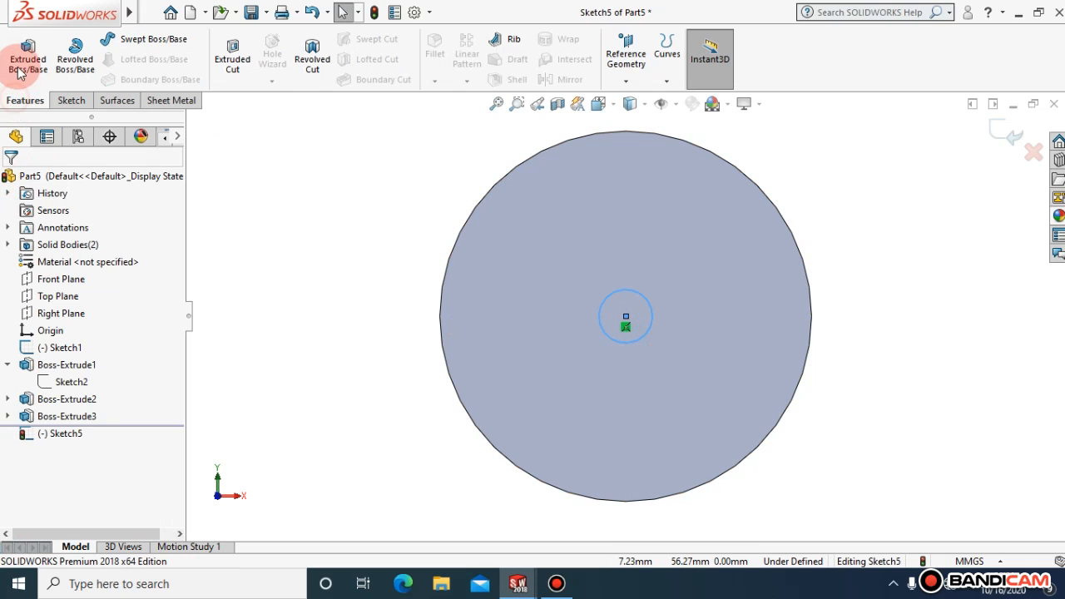
{"action": "left_click", "coordinate": [28, 58]}
{"action": "left_click", "coordinate": [654, 331]}
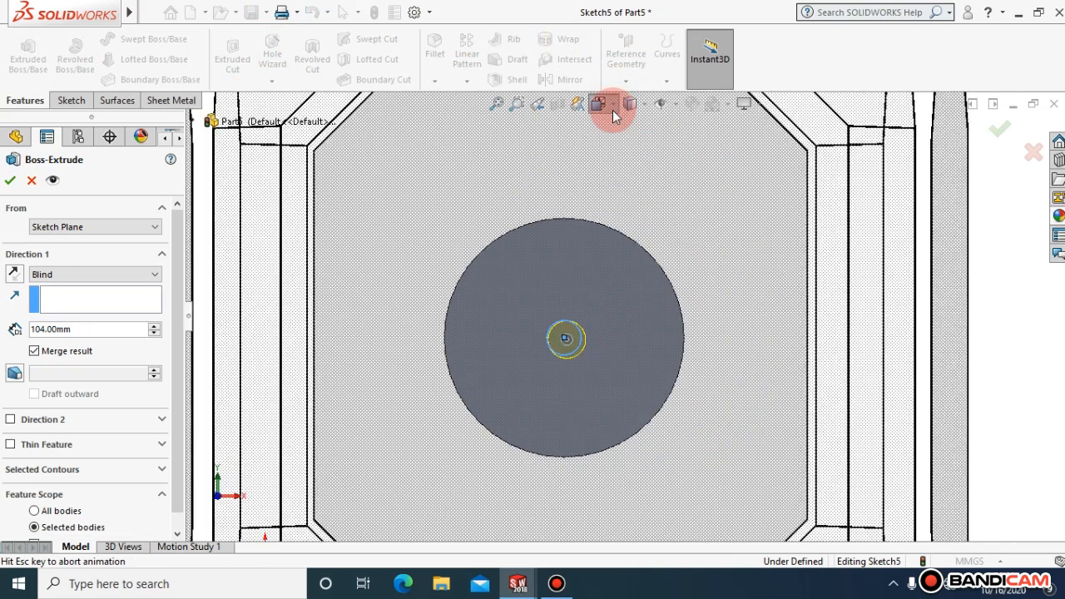
{"action": "left_click", "coordinate": [613, 105]}
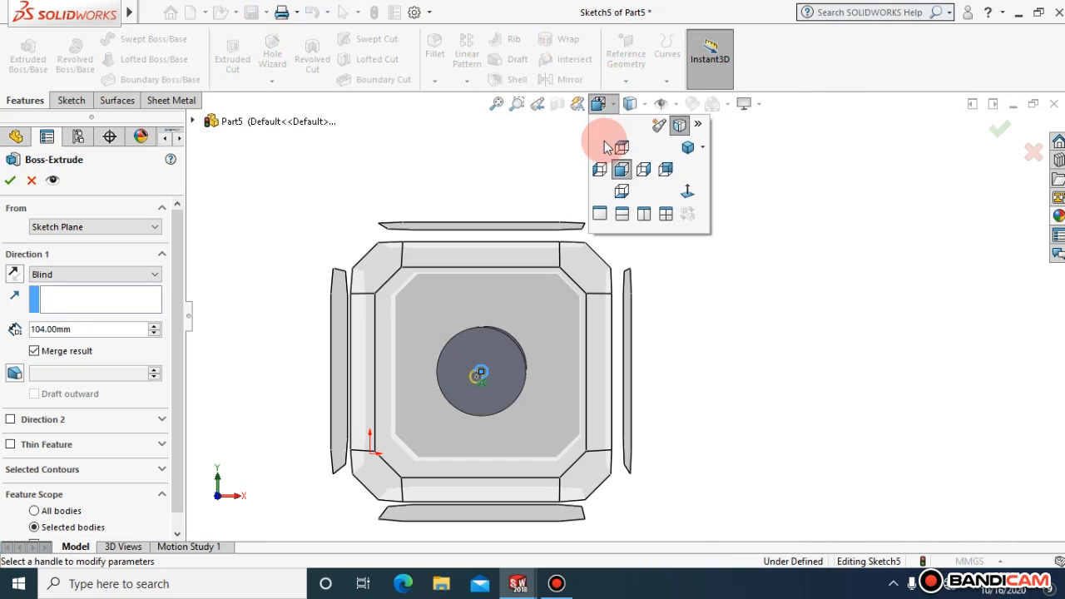
{"action": "left_click", "coordinate": [688, 147]}
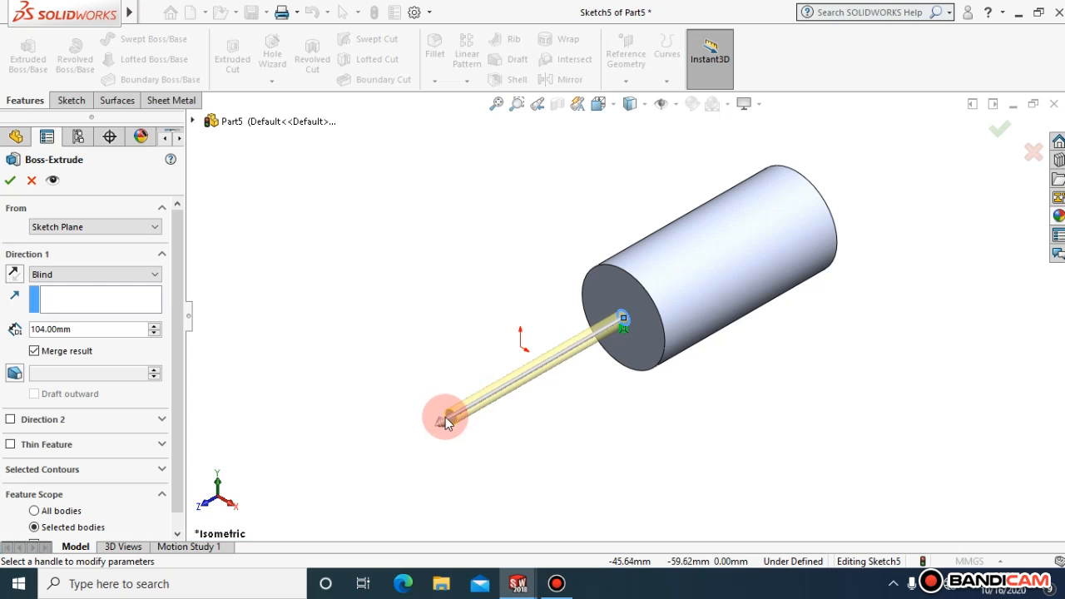
{"action": "left_click_drag", "start_coordinate": [447, 423], "coordinate": [572, 371]}
{"action": "double_click", "coordinate": [86, 341]}
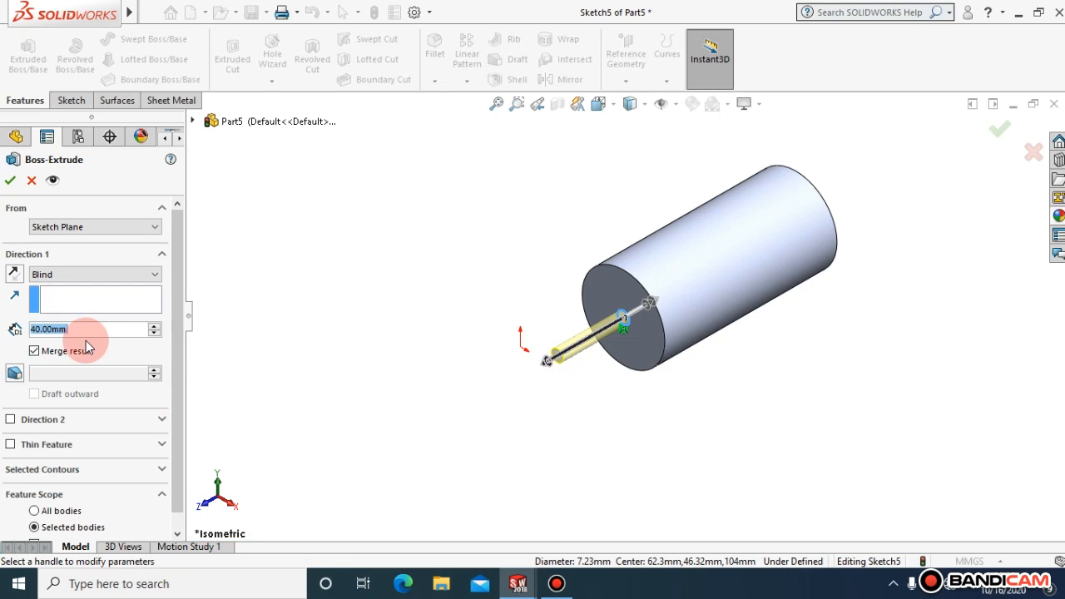
{"action": "type", "text": "45"}
{"action": "left_click", "coordinate": [374, 309]}
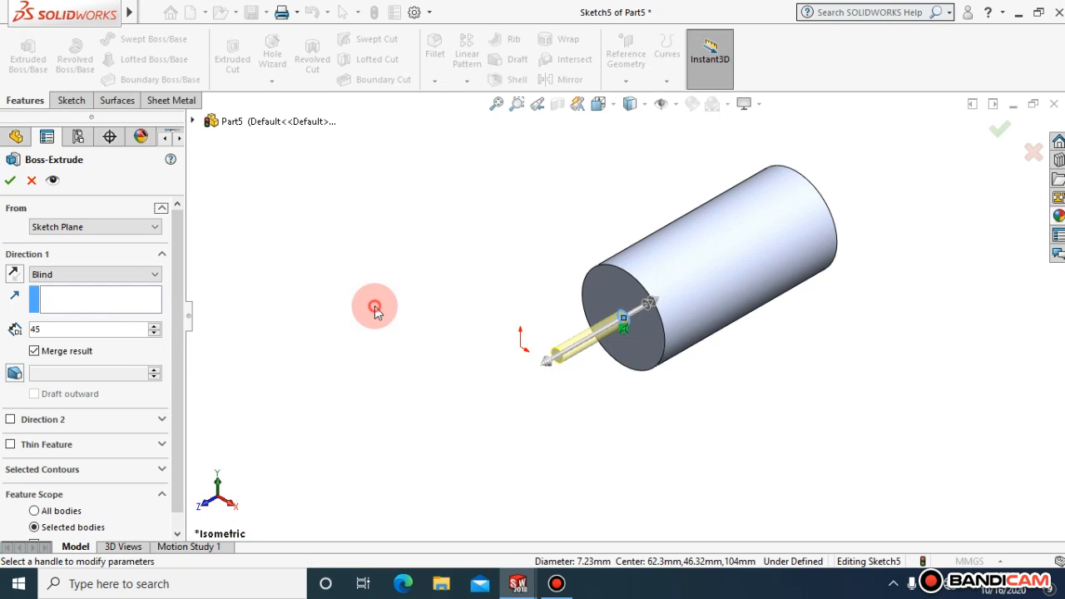
- Compare the boss extrusion with Merge result off and on, and finish it with Merge result on
{"action": "left_click", "coordinate": [34, 352]}
{"action": "left_click", "coordinate": [628, 321]}
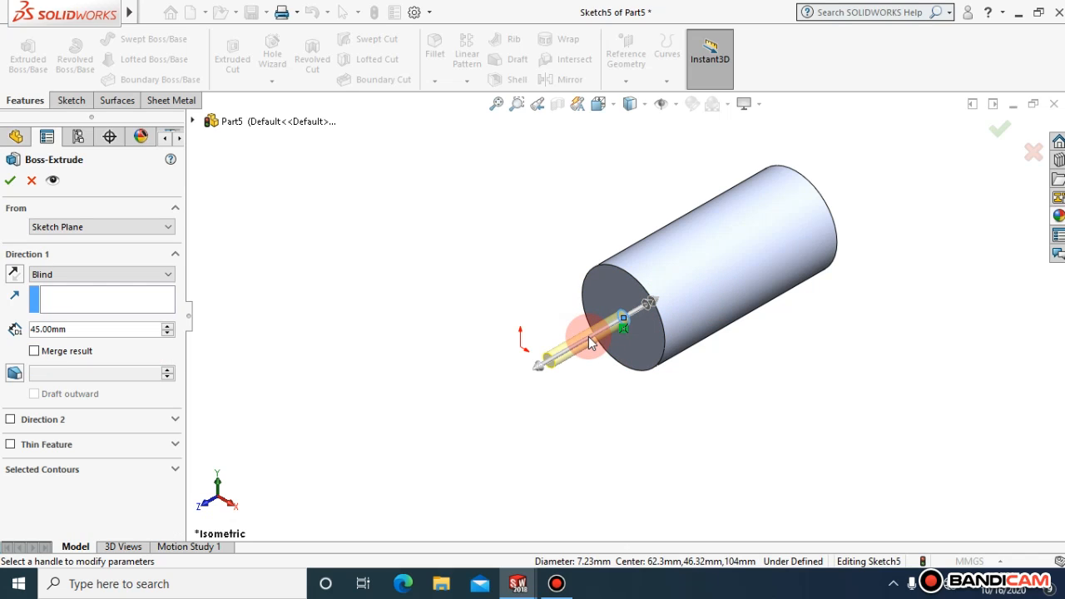
{"action": "left_click", "coordinate": [33, 352]}
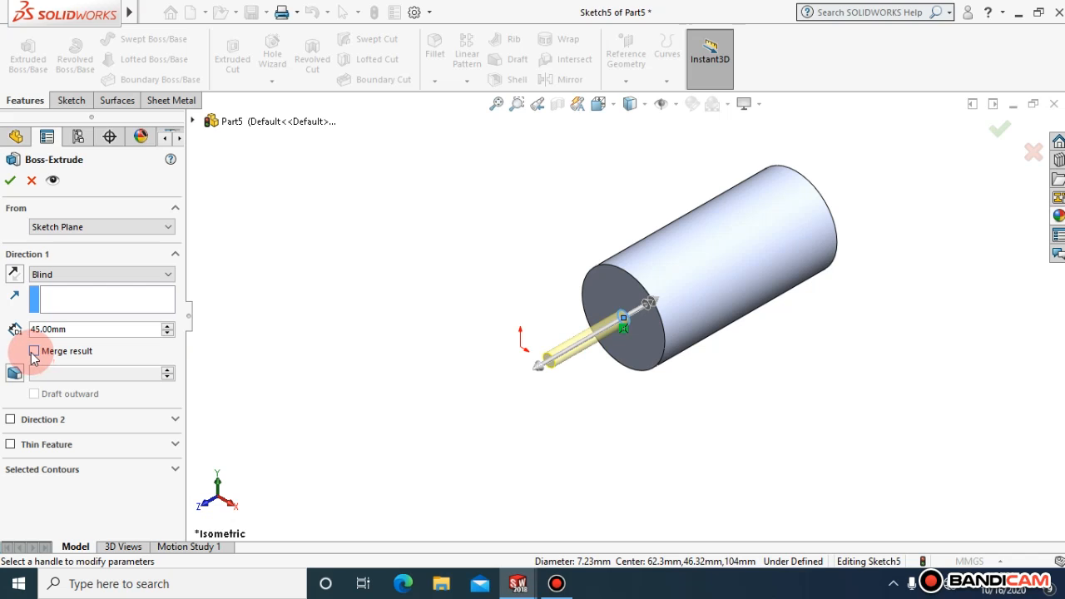
{"action": "left_click", "coordinate": [33, 352]}
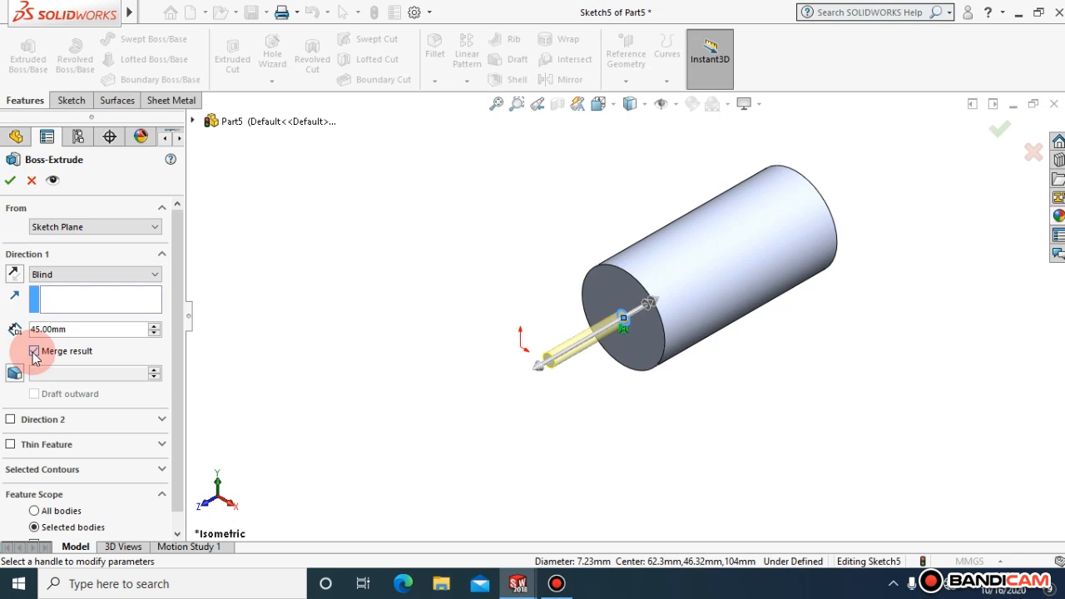
{"action": "left_click", "coordinate": [9, 180]}
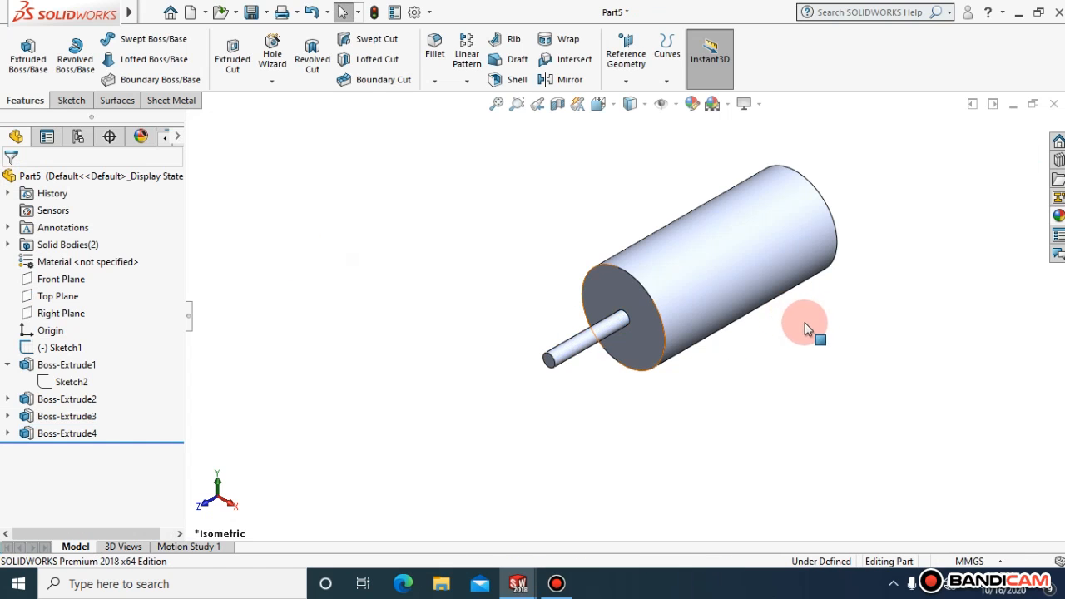
- Temporarily hide the cylinder's body to check whether the pin belongs to it, and undo the hiding
{"action": "right_click", "coordinate": [643, 312]}
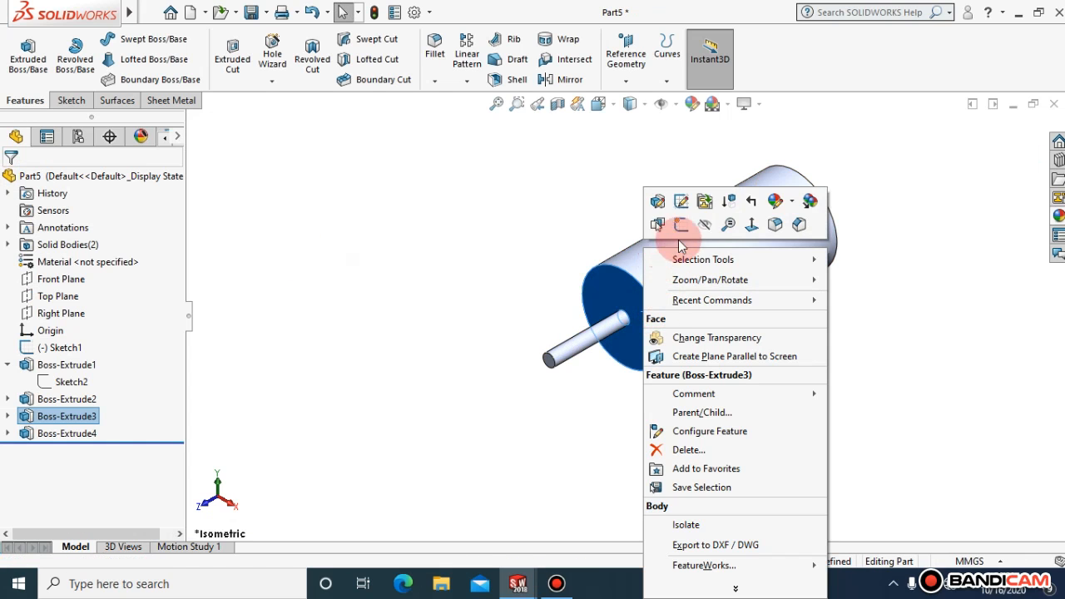
{"action": "left_click", "coordinate": [707, 227]}
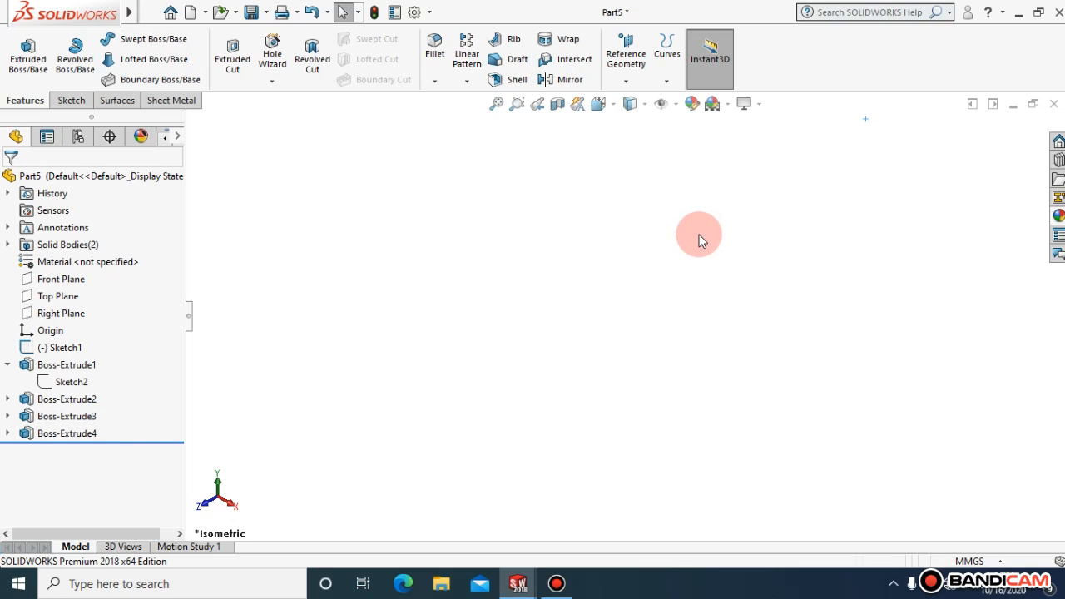
{"action": "key", "text": "ctrl+z"}
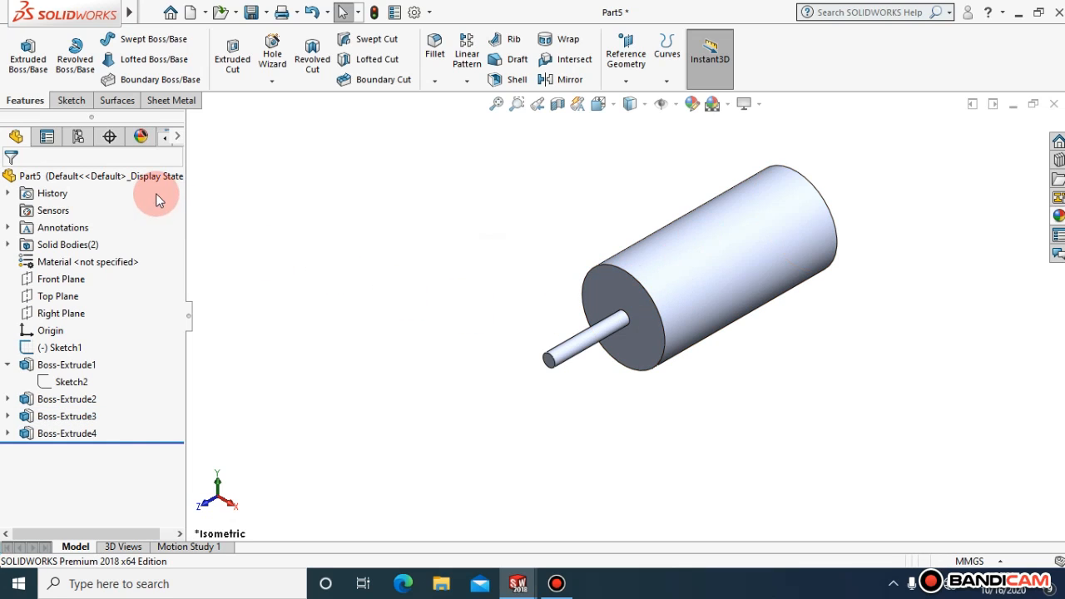
- Edit the pin's extrusion and turn off Merge result to make the pin a separate body
{"action": "right_click", "coordinate": [66, 434]}
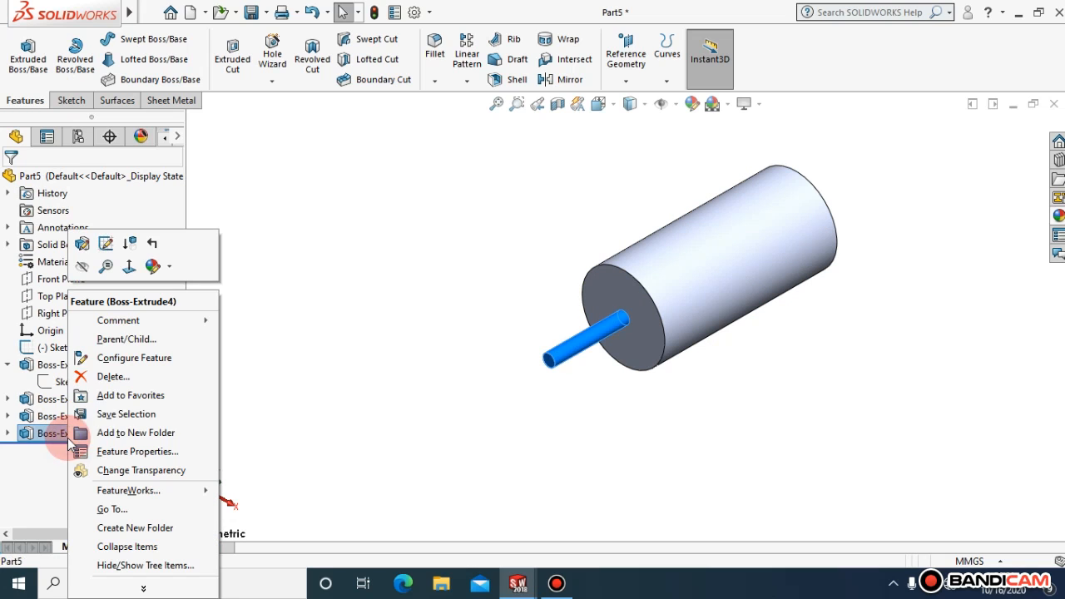
{"action": "left_click", "coordinate": [82, 243]}
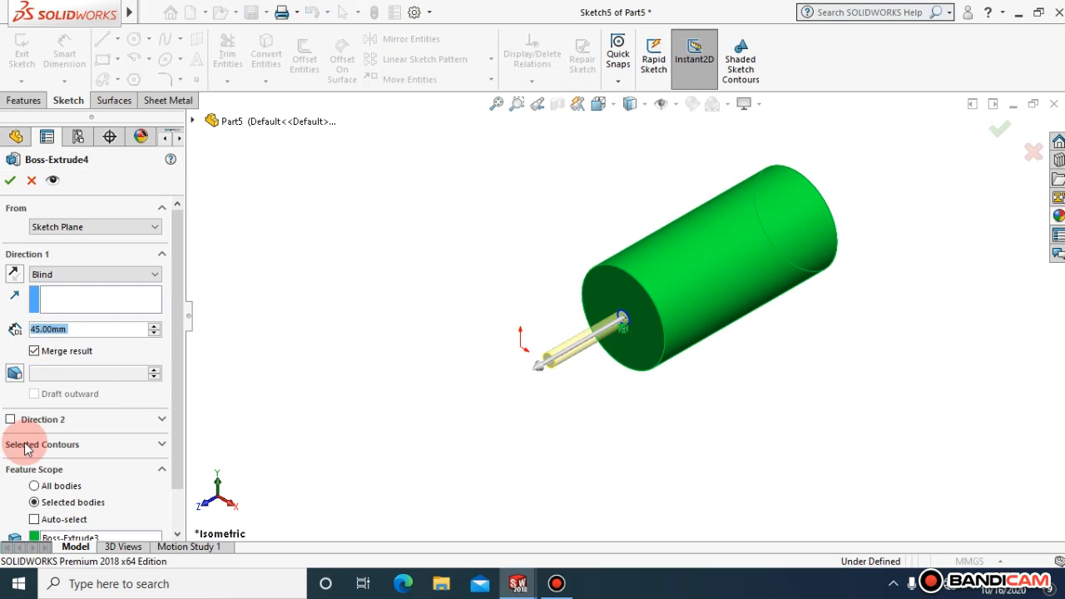
{"action": "left_click", "coordinate": [34, 351]}
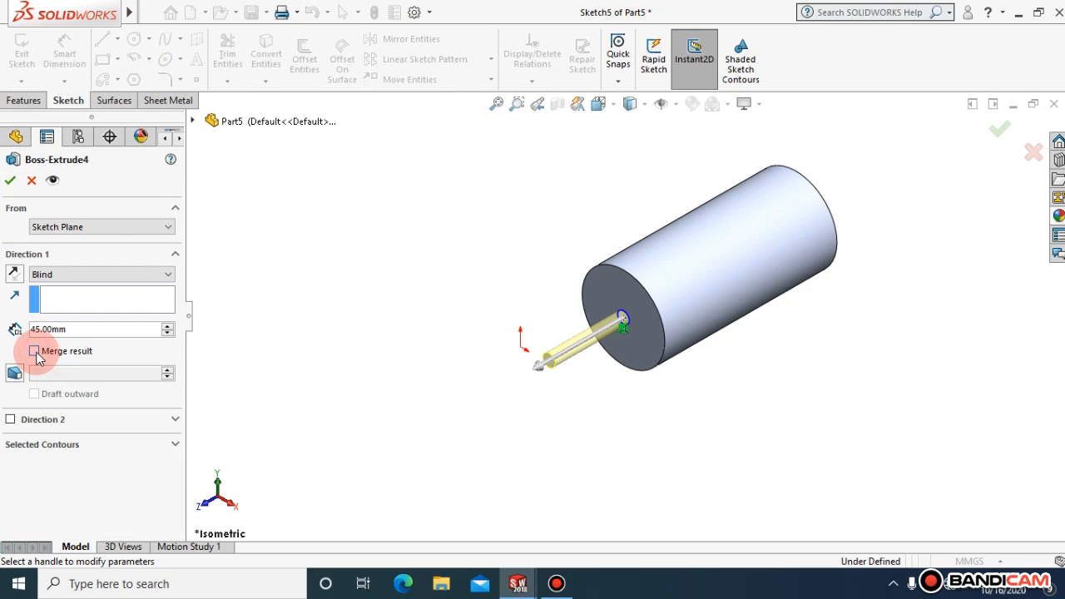
{"action": "left_click", "coordinate": [9, 182]}
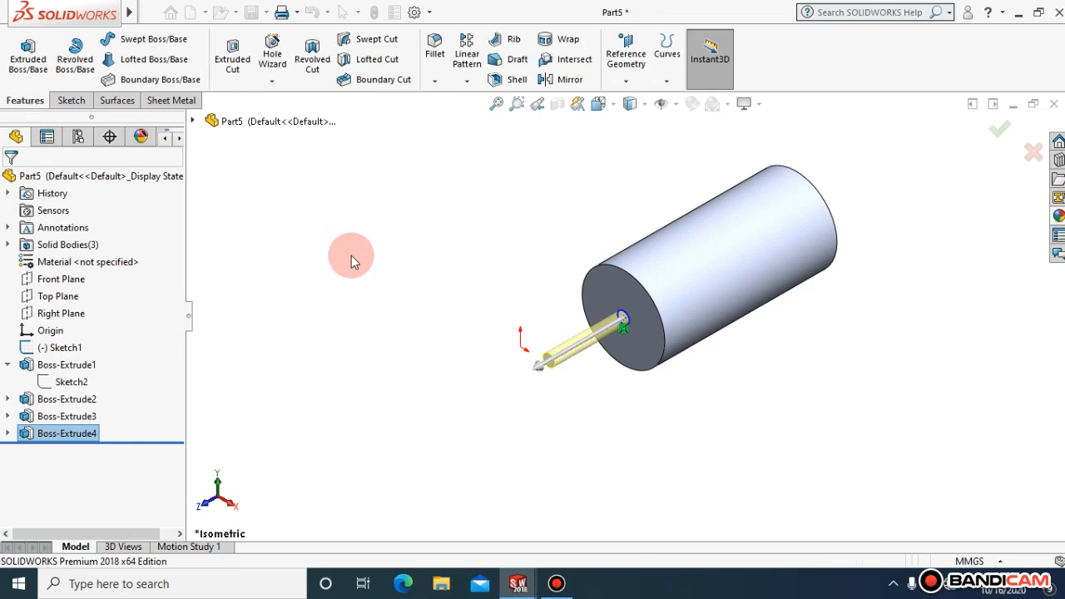
- Temporarily hide the large cylinder to check that the pin is a separate body, and show it again
{"action": "right_click", "coordinate": [697, 262]}
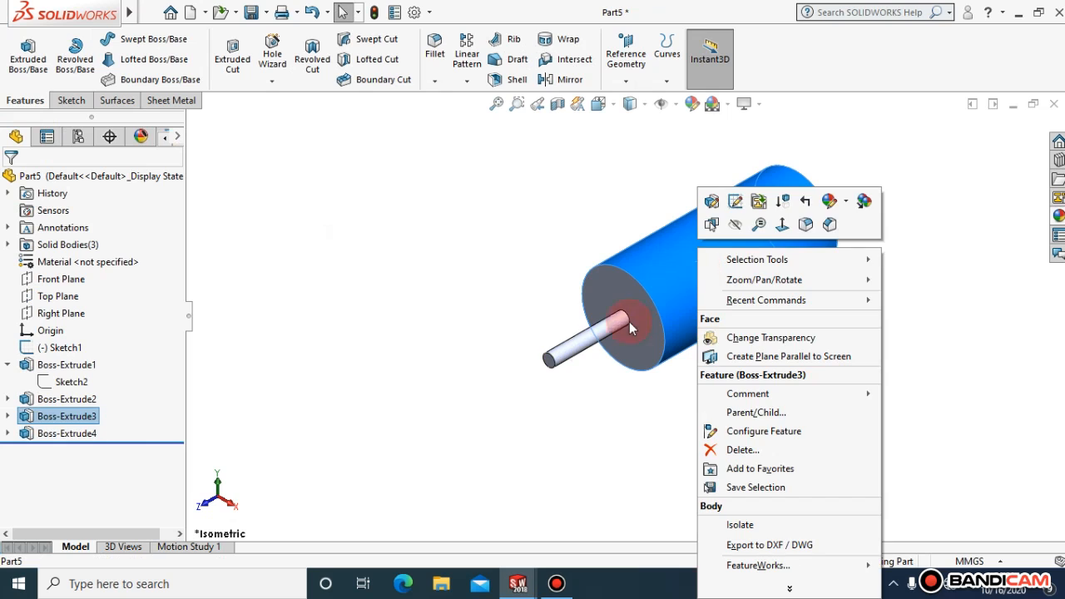
{"action": "left_click", "coordinate": [713, 227]}
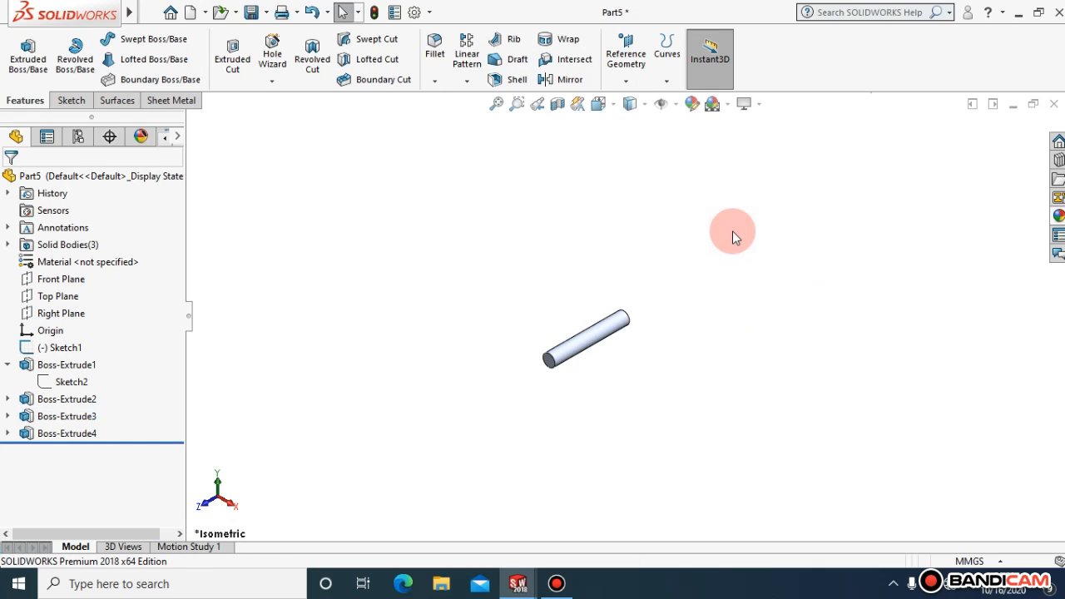
{"action": "key", "text": "shift+Tab"}
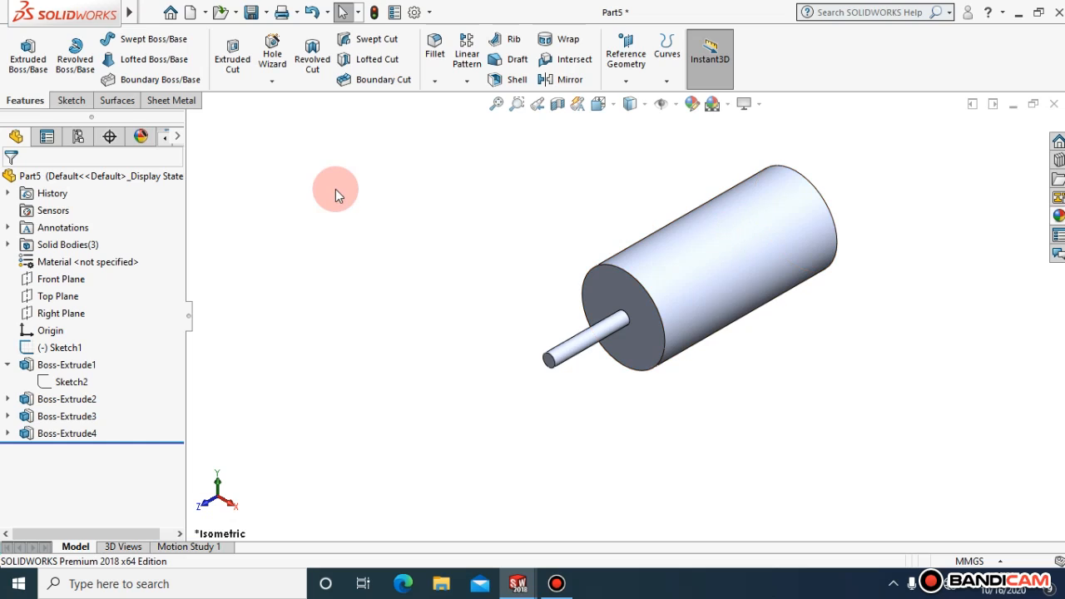
- Try to delete the box-selected circular edges around the pin and the cylinder's front face
{"action": "left_click_drag", "start_coordinate": [764, 422], "coordinate": [572, 247]}
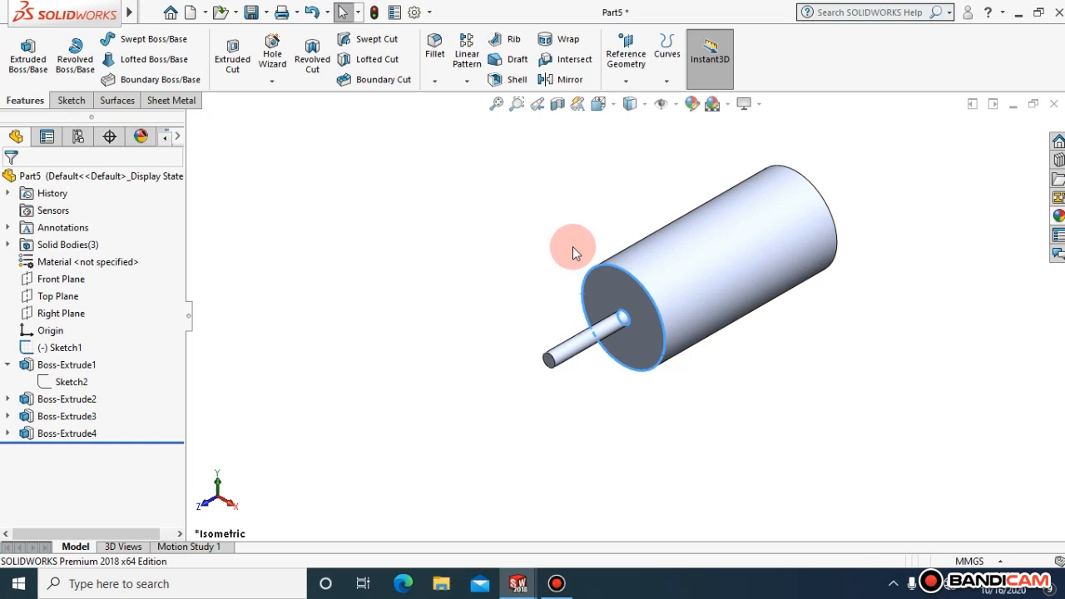
{"action": "key", "text": "Delete"}
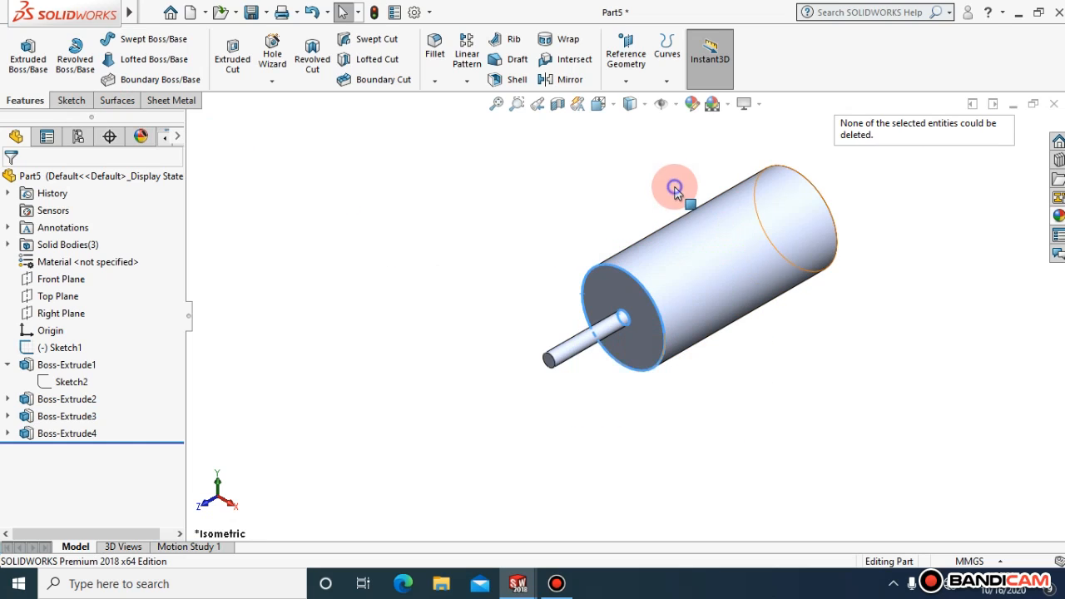
{"action": "right_click", "coordinate": [713, 254]}
{"action": "left_click", "coordinate": [561, 231]}
{"action": "left_click", "coordinate": [644, 294]}
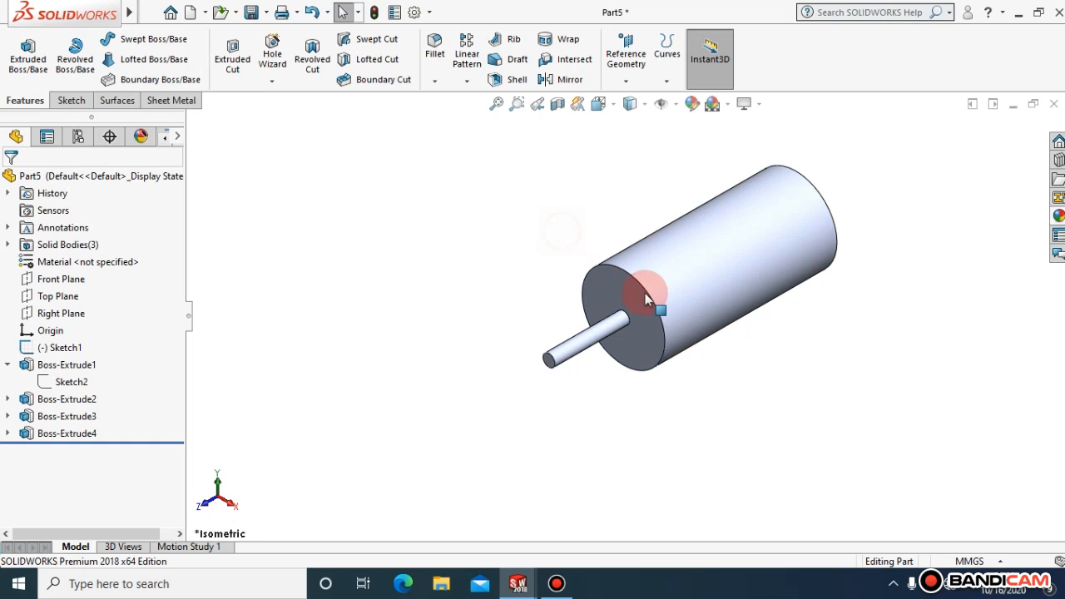
{"action": "right_click", "coordinate": [644, 294]}
{"action": "left_click", "coordinate": [435, 275]}
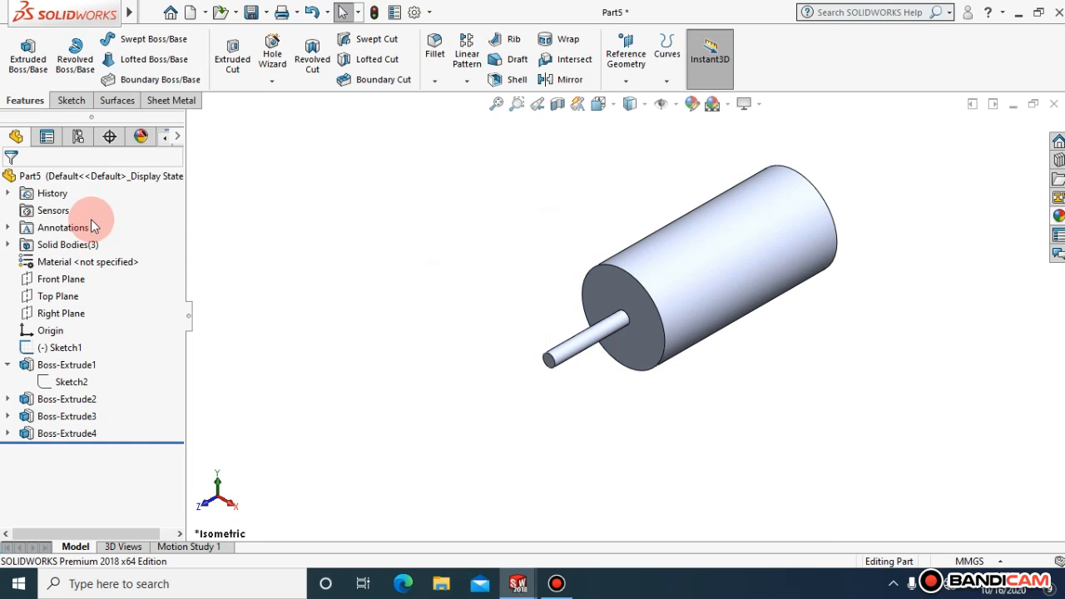
- Edit the pin's extrusion and turn Merge result back on to join the pin to the cylinder
{"action": "right_click", "coordinate": [65, 434]}
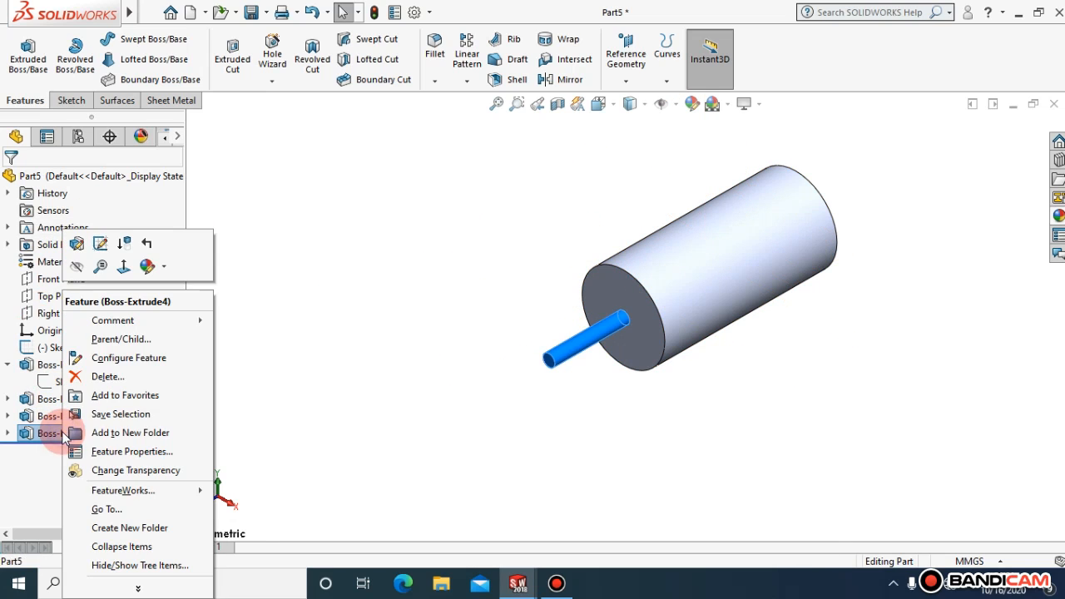
{"action": "left_click", "coordinate": [73, 240]}
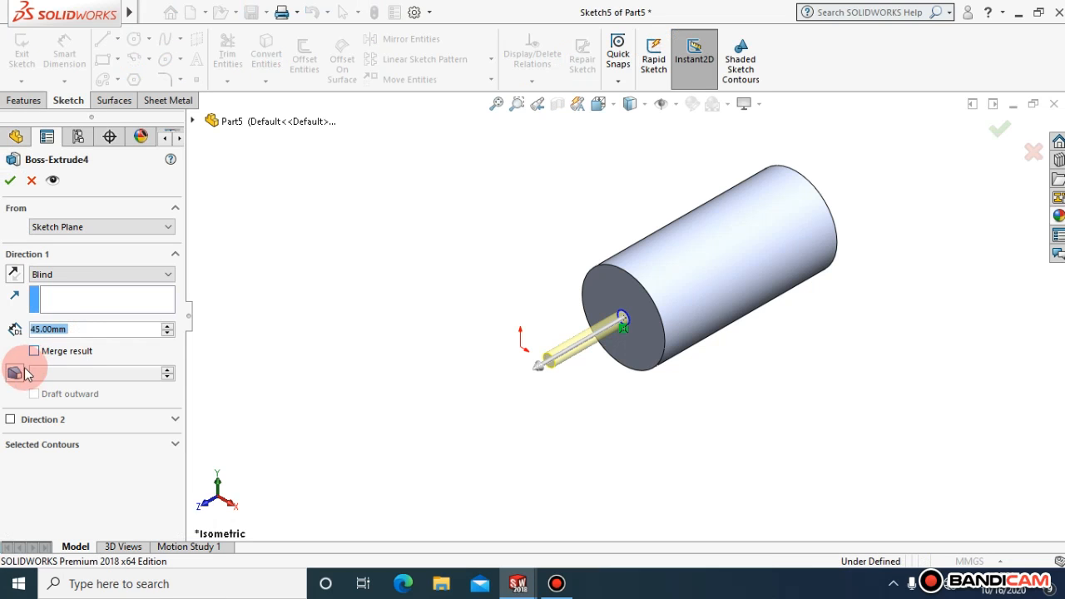
{"action": "left_click", "coordinate": [34, 352]}
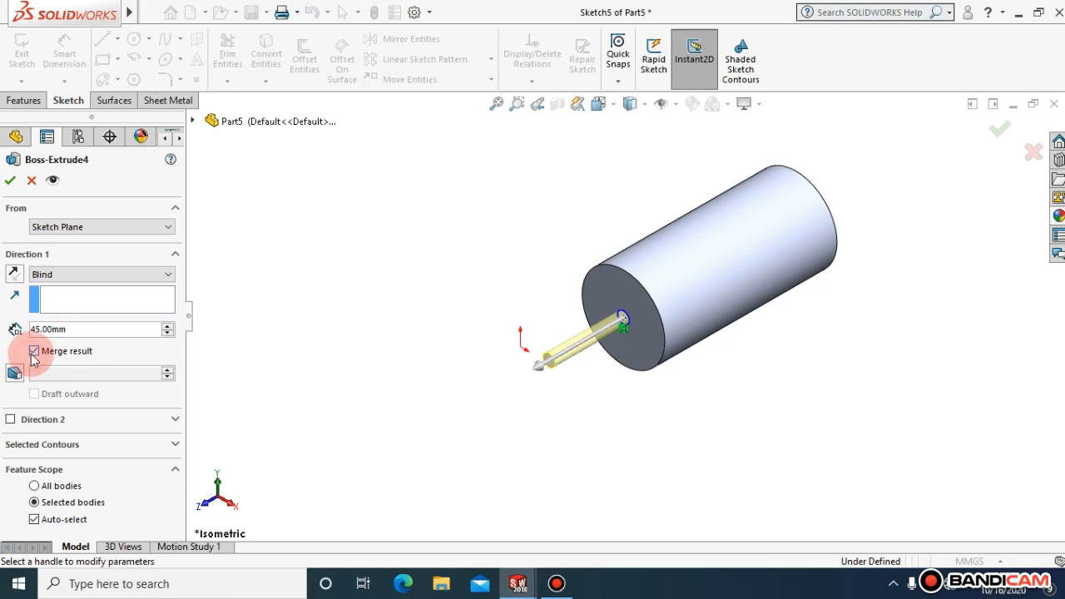
{"action": "left_click", "coordinate": [10, 179]}
- Hide the merged cylinder and pin body
{"action": "right_click", "coordinate": [656, 293]}
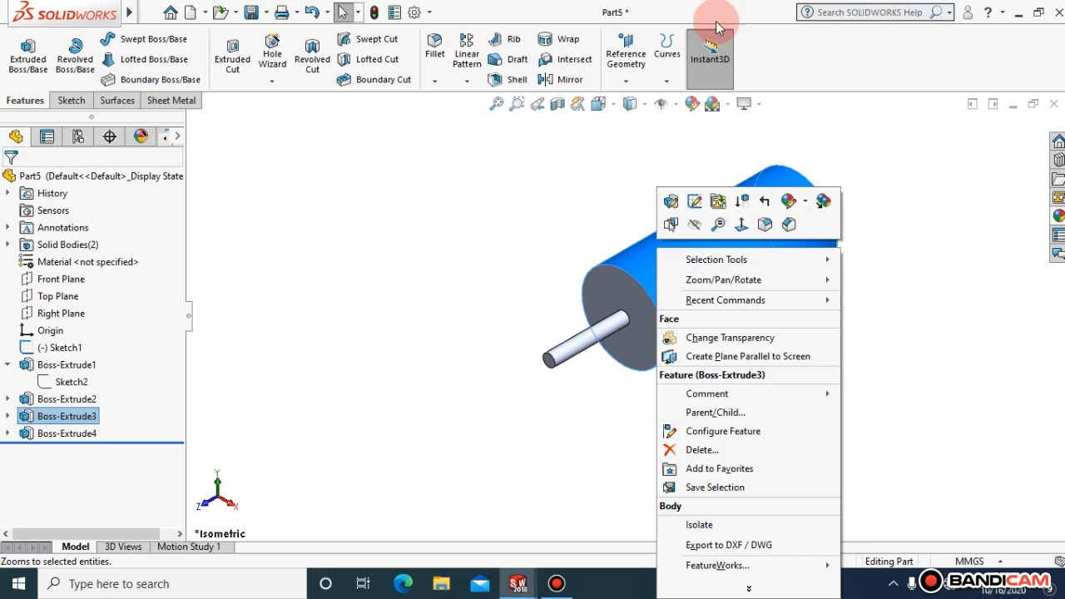
{"action": "left_click", "coordinate": [694, 223]}
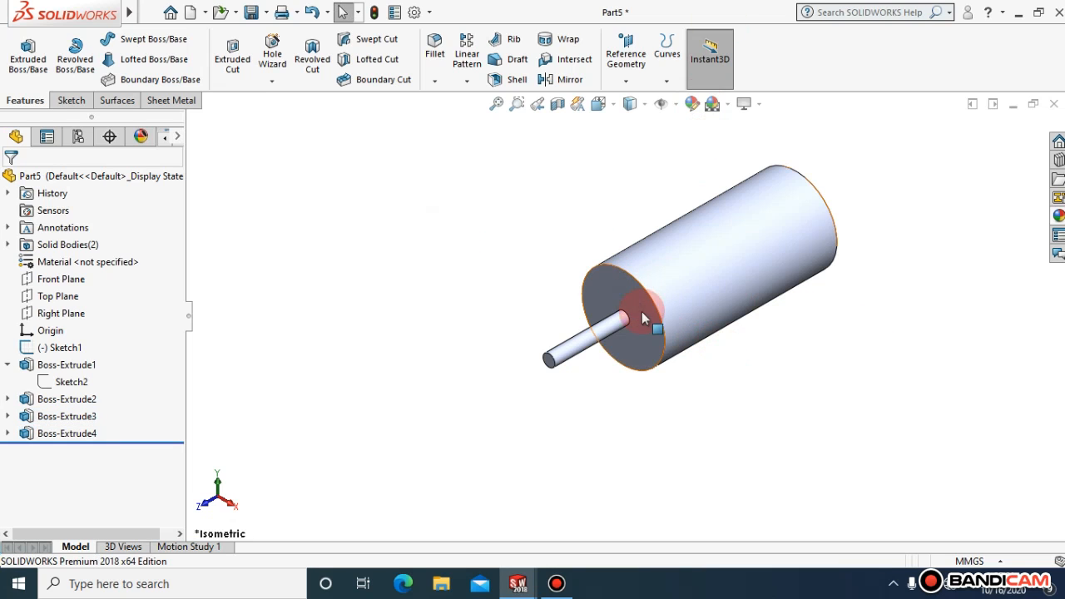
{"action": "right_click", "coordinate": [585, 341]}
{"action": "left_click", "coordinate": [620, 226]}
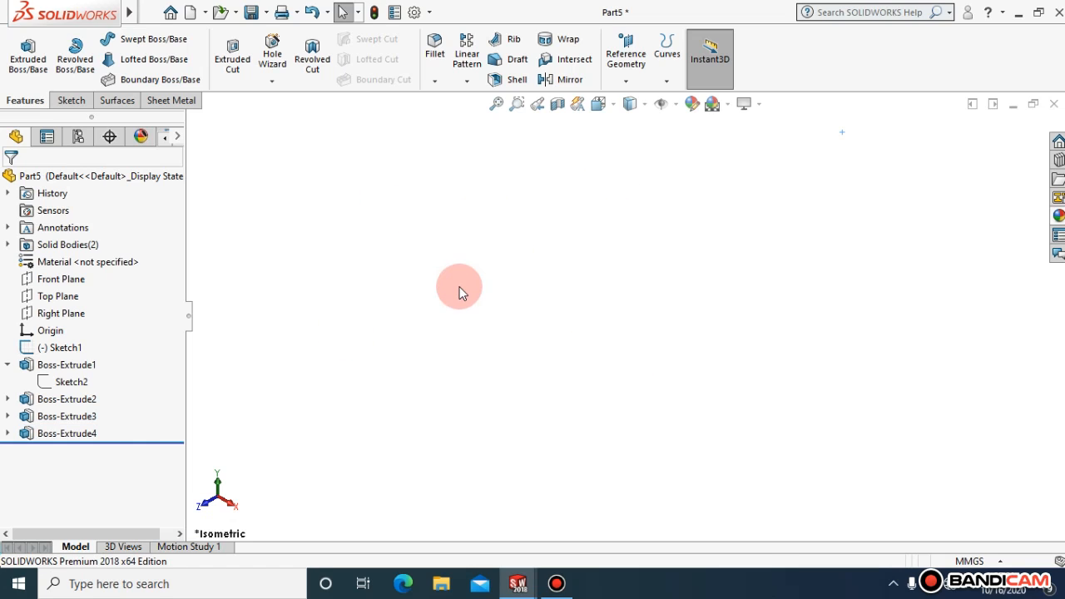
- Sketch a horizontal corner rectangle on the Front Plane, above and to the right of the origin, viewed normal to the plane
{"action": "left_click", "coordinate": [72, 100]}
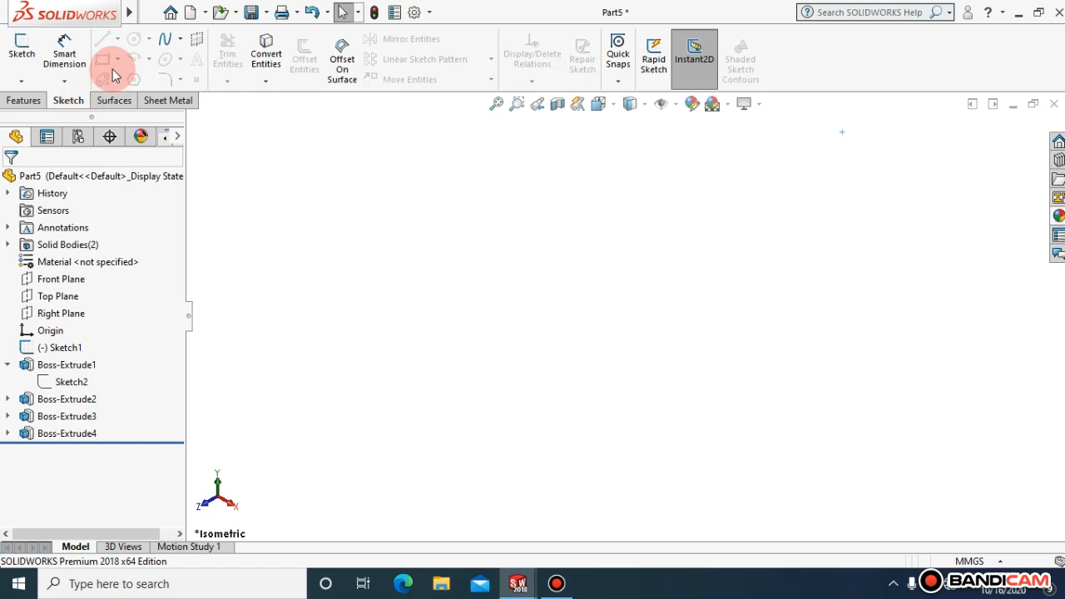
{"action": "left_click", "coordinate": [65, 281]}
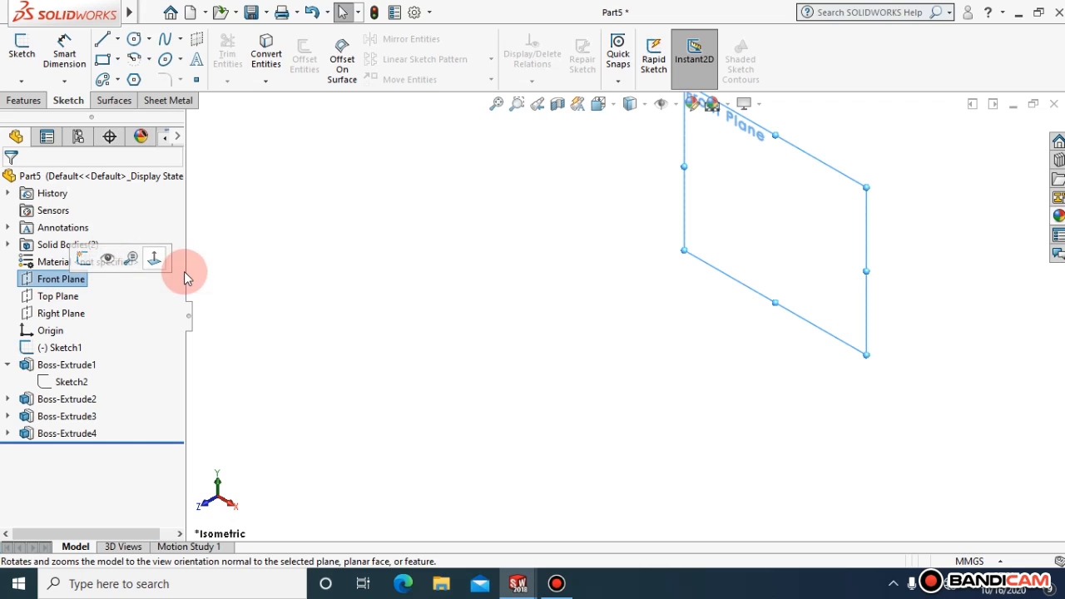
{"action": "left_click", "coordinate": [155, 261]}
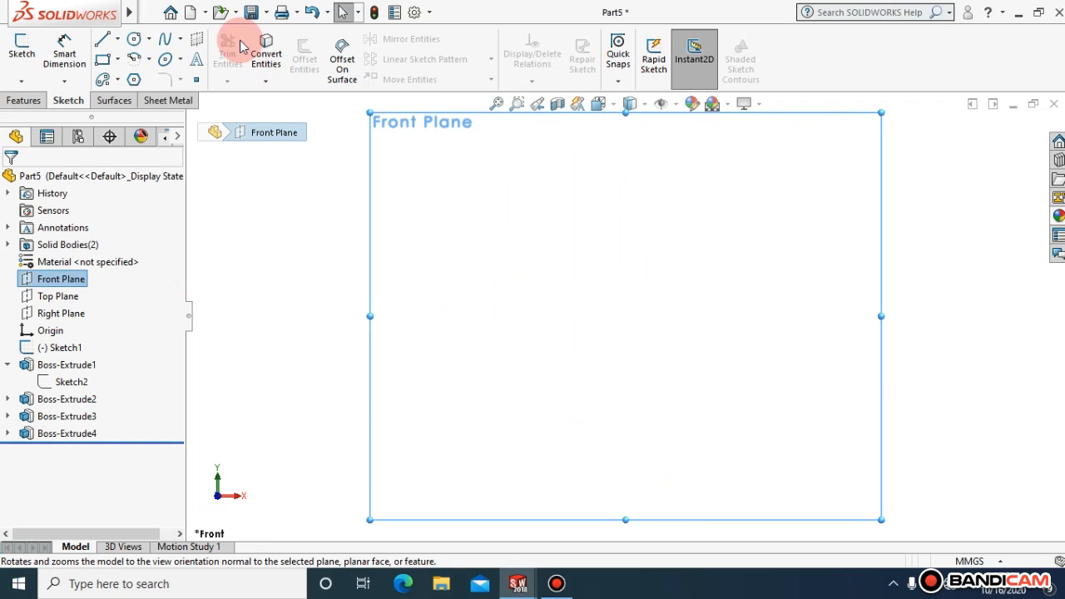
{"action": "left_click", "coordinate": [97, 63]}
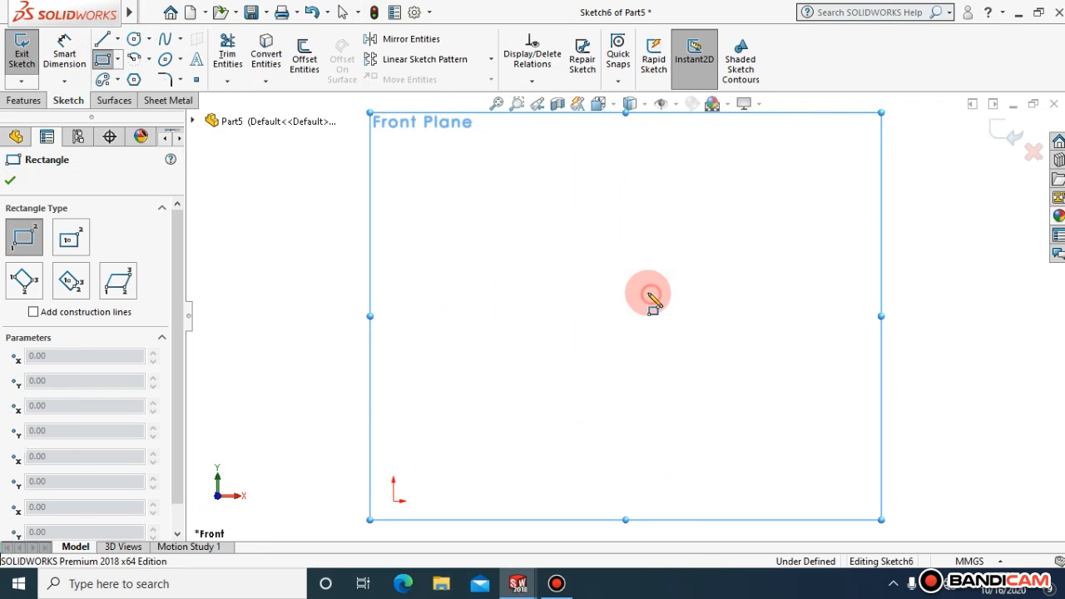
{"action": "left_click_drag", "start_coordinate": [651, 293], "coordinate": [463, 202]}
{"action": "left_click", "coordinate": [10, 181]}
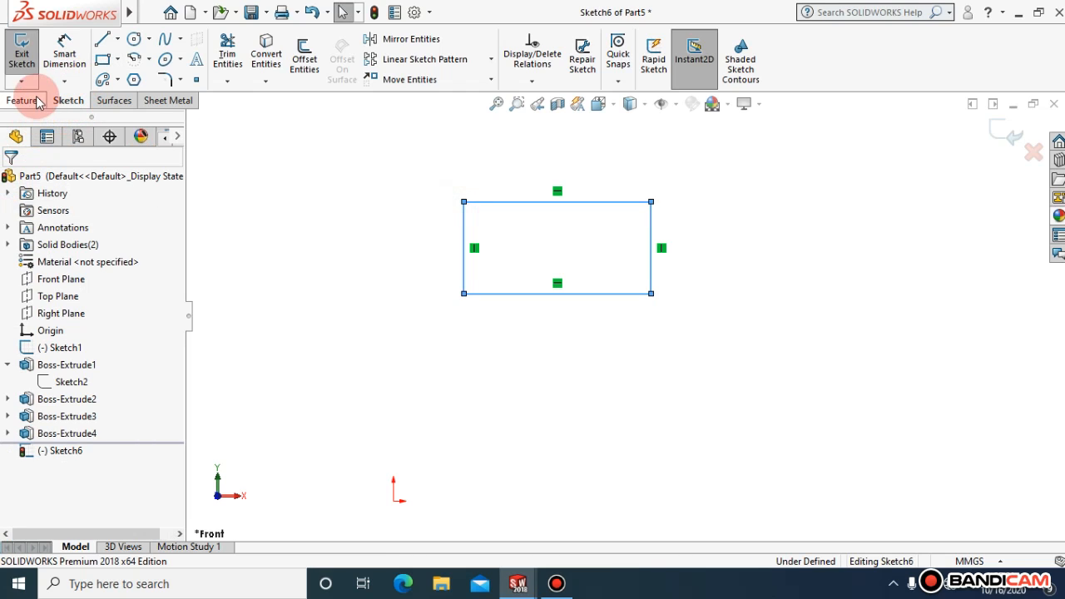
- Dimension the rectangle 30 mm wide and 40 mm high
{"action": "left_click", "coordinate": [59, 58]}
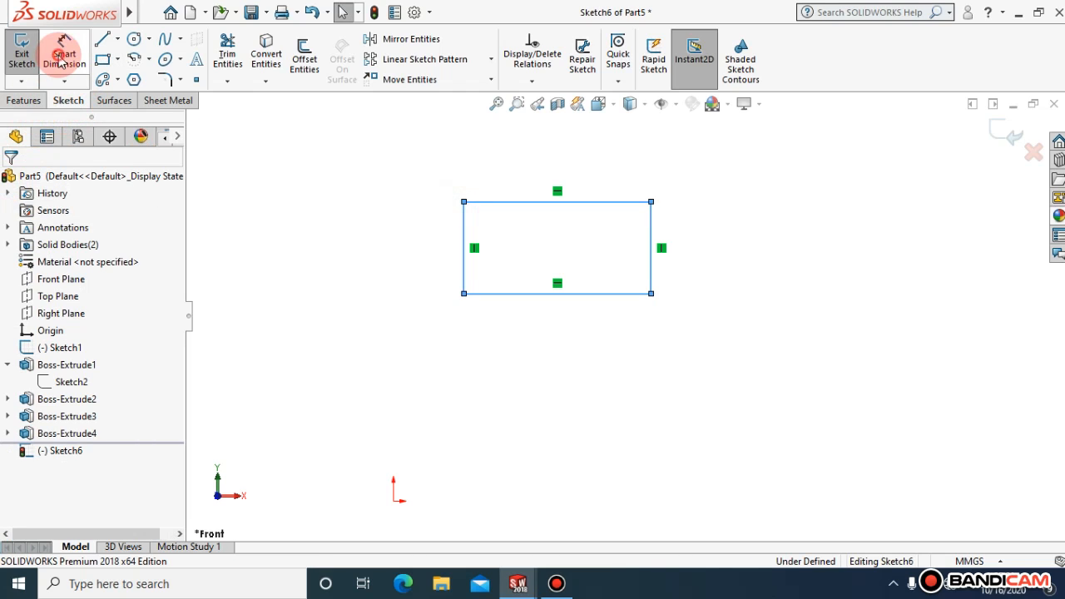
{"action": "left_click", "coordinate": [571, 298]}
{"action": "left_click", "coordinate": [568, 313]}
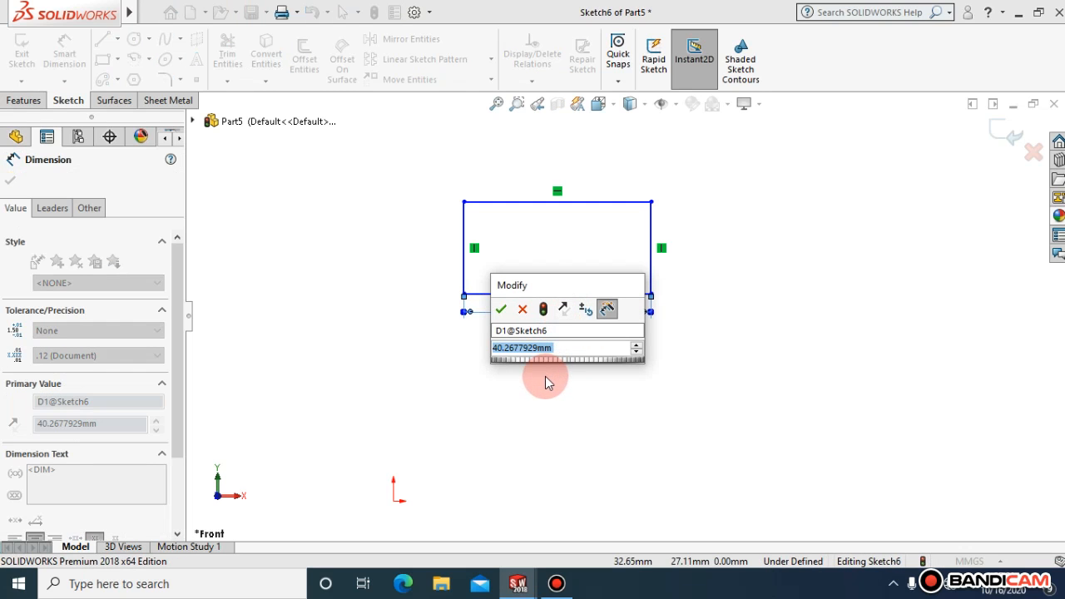
{"action": "left_click", "coordinate": [502, 308]}
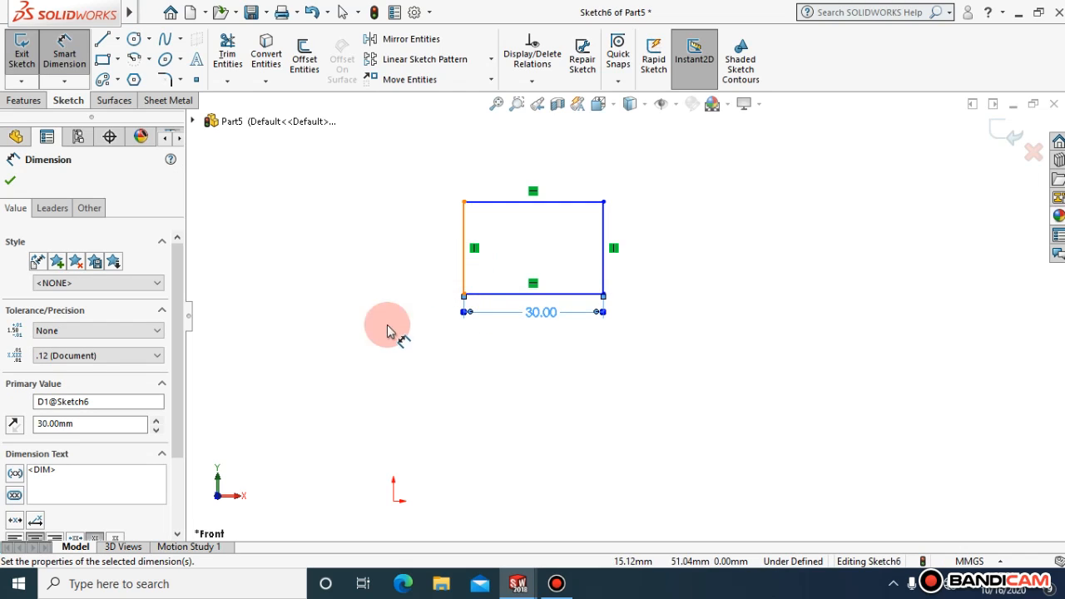
{"action": "left_click", "coordinate": [466, 254]}
{"action": "left_click", "coordinate": [438, 253]}
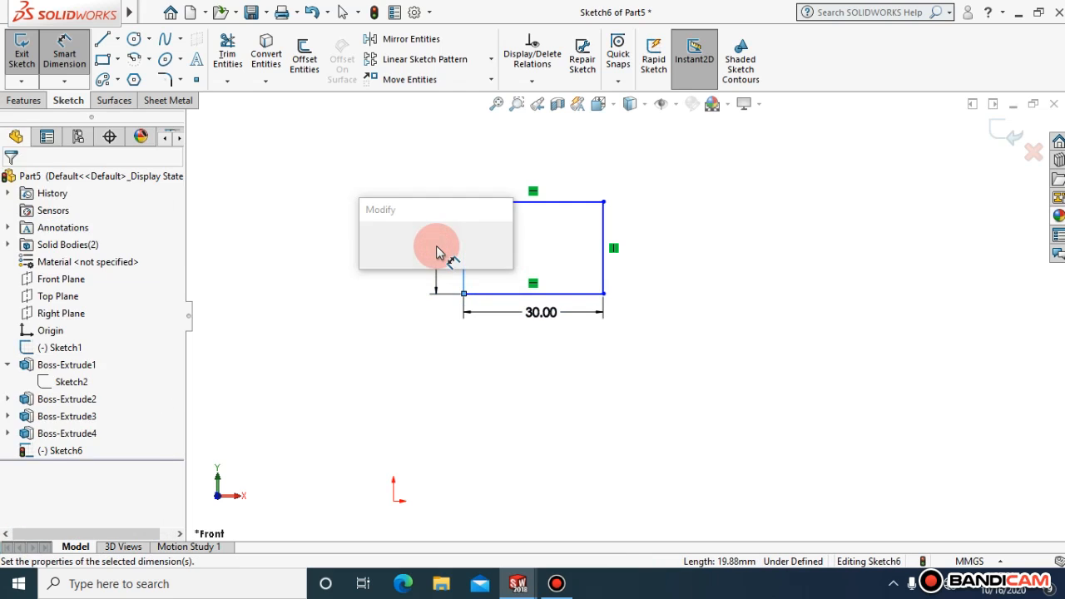
{"action": "type", "text": "40"}
{"action": "left_click", "coordinate": [369, 242]}
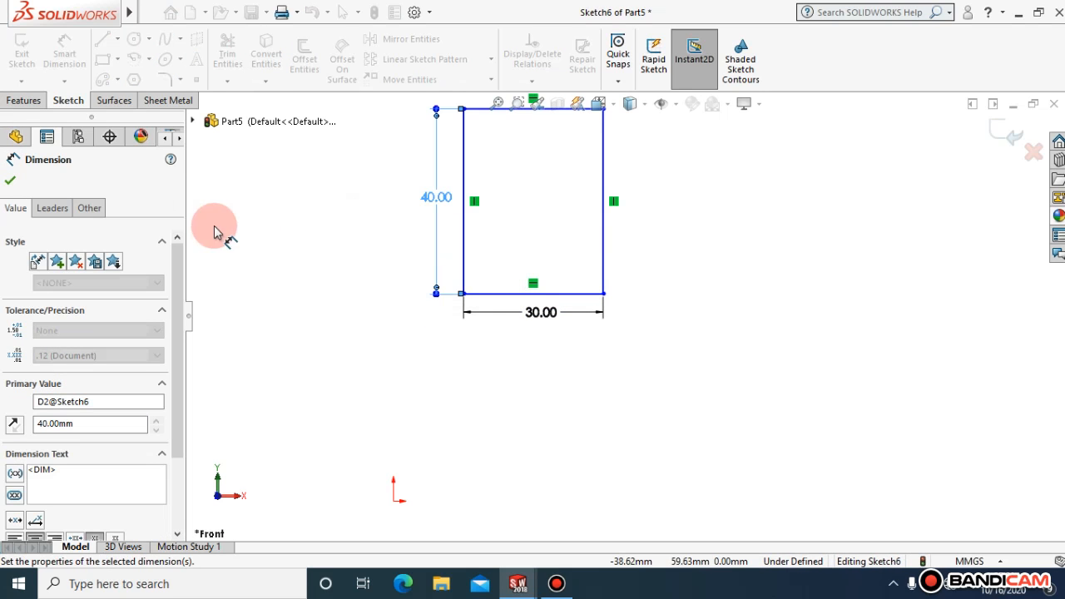
{"action": "left_click", "coordinate": [10, 182]}
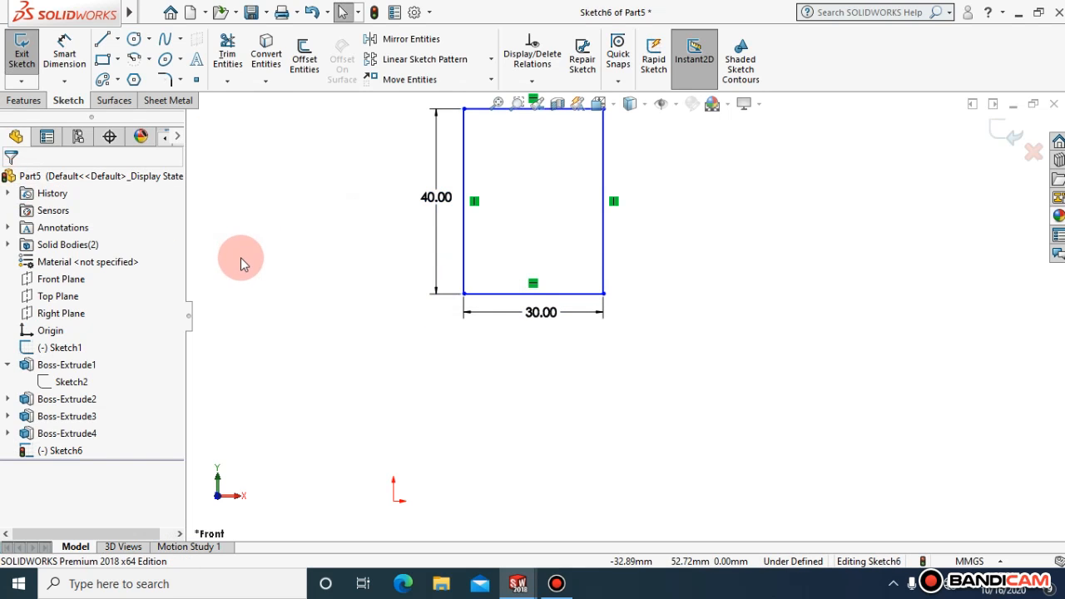
{"action": "left_click", "coordinate": [68, 101]}
{"action": "left_click", "coordinate": [24, 100]}
{"action": "left_click", "coordinate": [27, 54]}
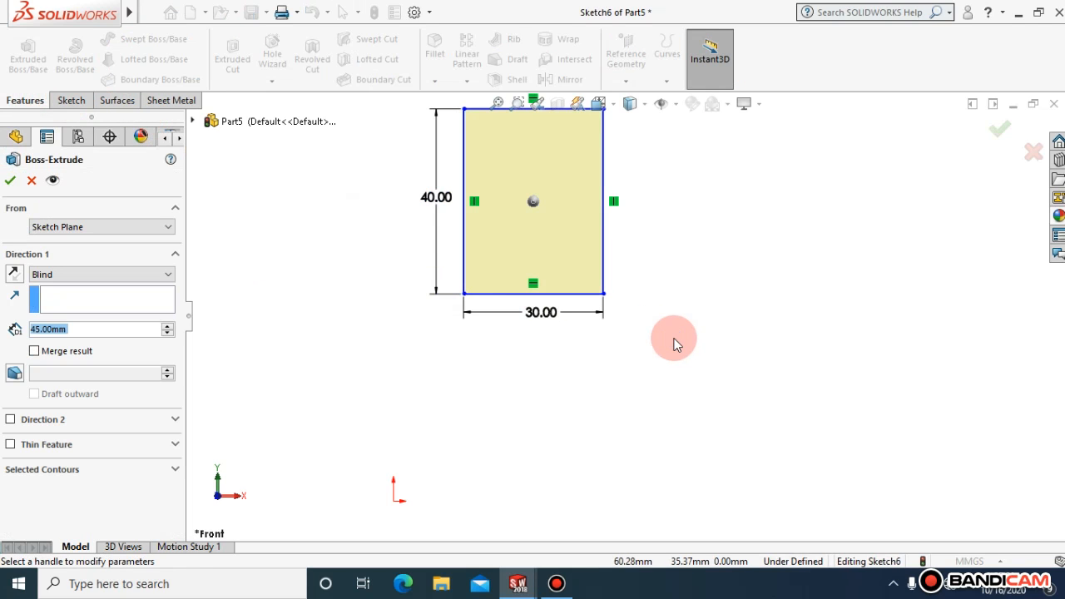
{"action": "key", "text": "BackSpace"}
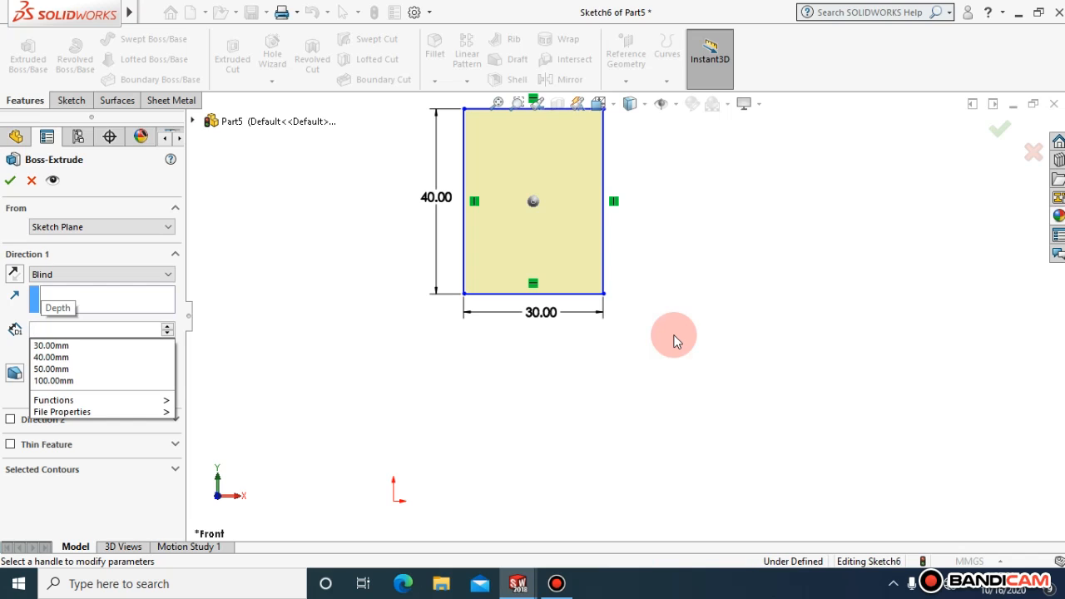
{"action": "left_click", "coordinate": [541, 366]}
{"action": "left_click", "coordinate": [545, 312]}
{"action": "left_click", "coordinate": [446, 271]}
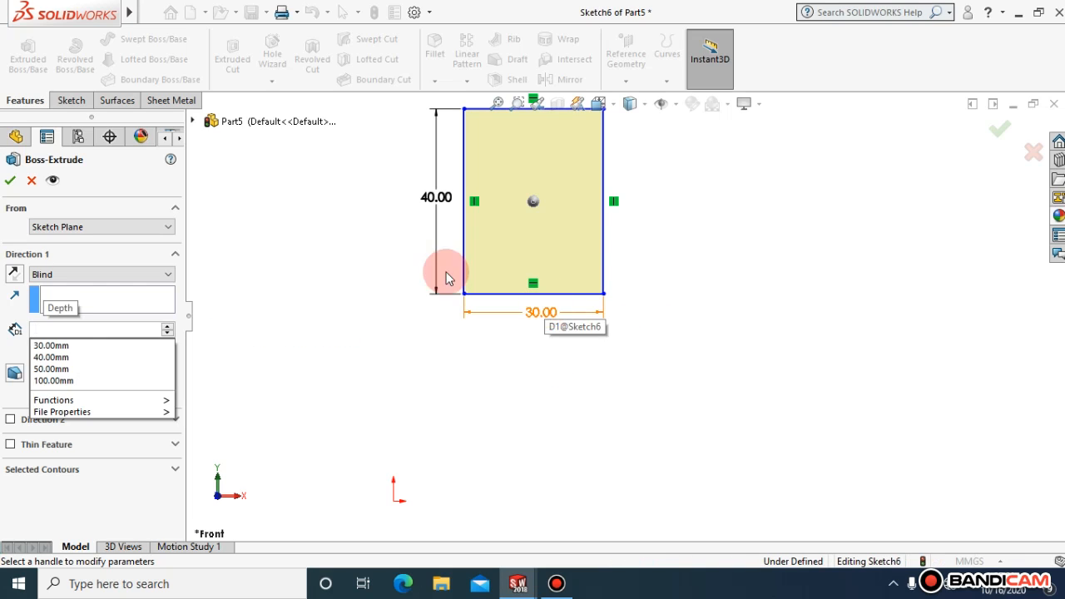
{"action": "left_click", "coordinate": [294, 216]}
{"action": "left_click", "coordinate": [89, 277]}
{"action": "left_click", "coordinate": [127, 278]}
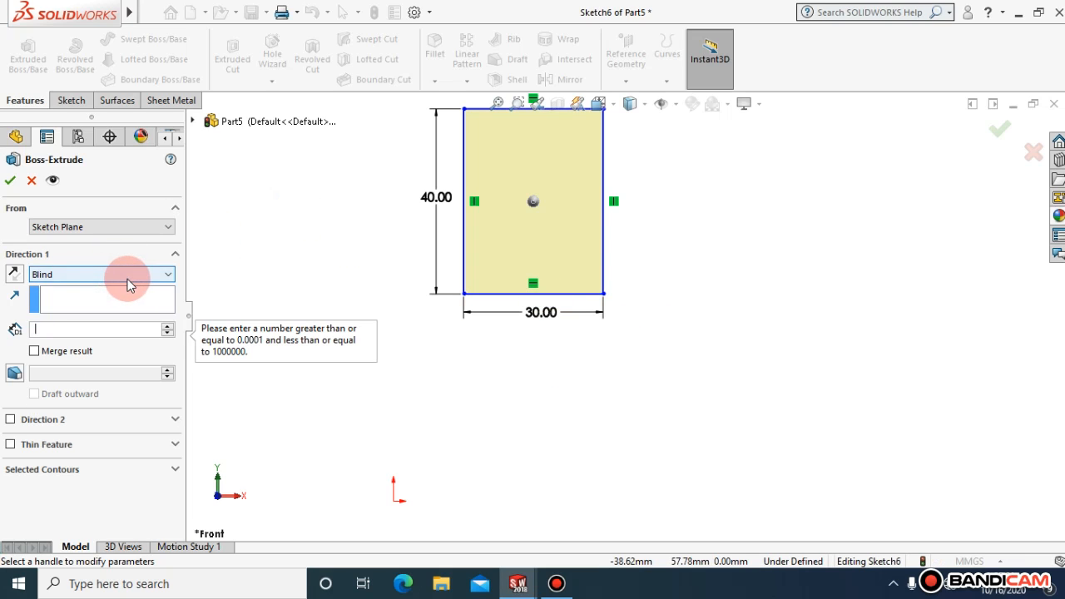
{"action": "left_click", "coordinate": [130, 273]}
{"action": "left_click", "coordinate": [130, 275]}
{"action": "left_click", "coordinate": [161, 227]}
{"action": "left_click", "coordinate": [160, 227]}
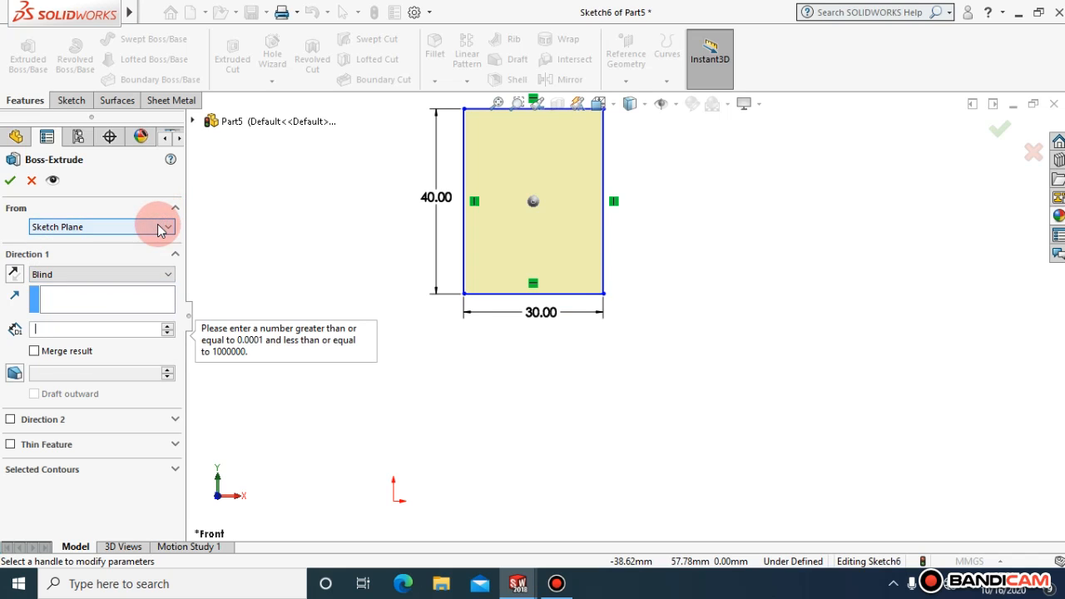
{"action": "left_click", "coordinate": [32, 179]}
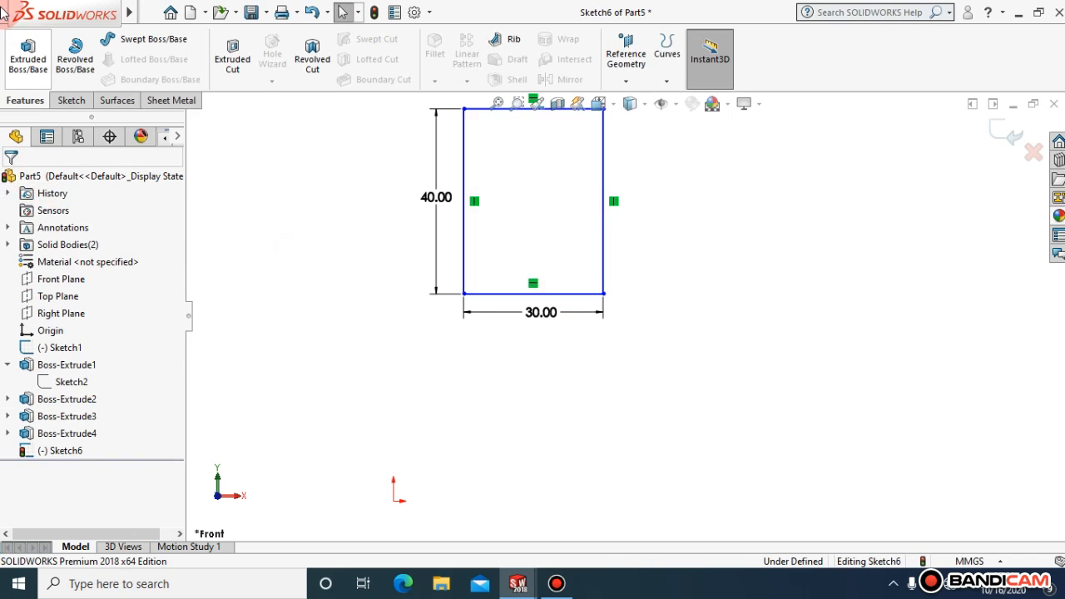
- Start a Blind boss extrusion of the rectangle from the sketch plane with a depth of 40 mm
{"action": "left_click", "coordinate": [26, 46]}
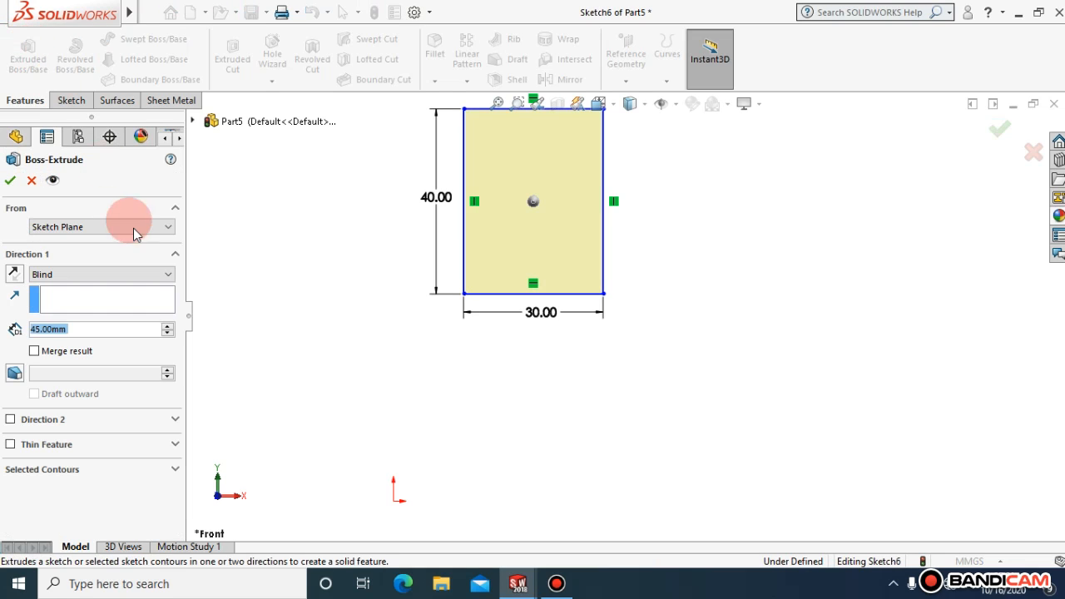
{"action": "left_click", "coordinate": [135, 230]}
{"action": "left_click", "coordinate": [137, 241]}
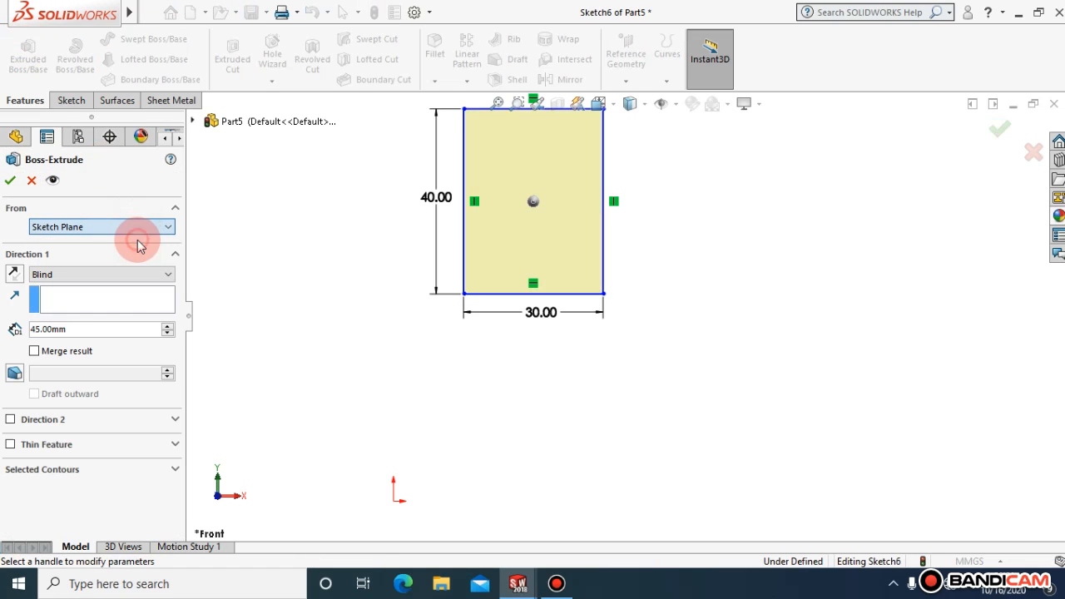
{"action": "left_click", "coordinate": [118, 275]}
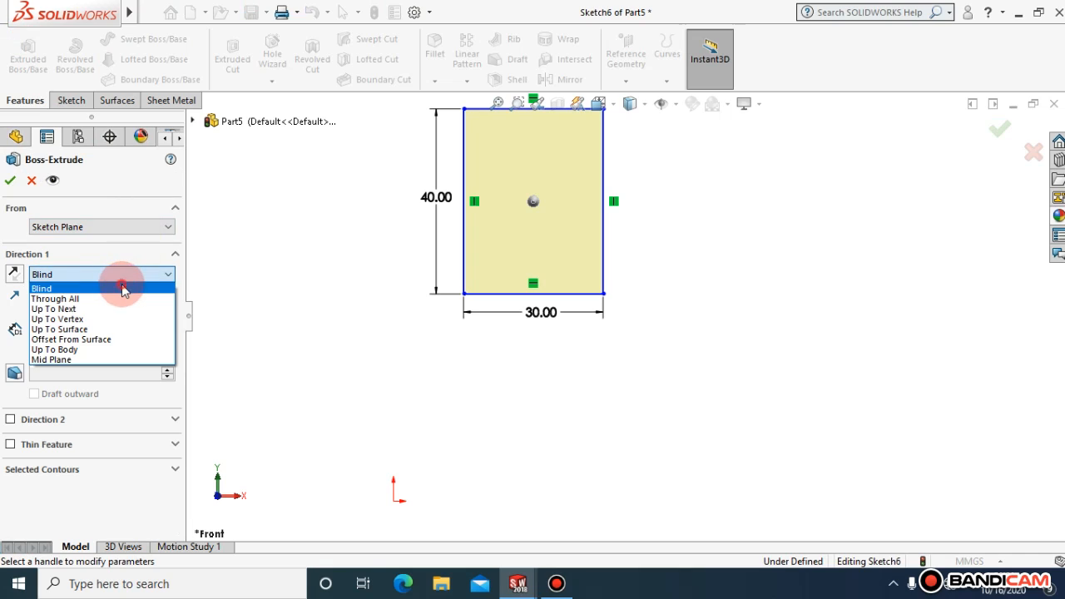
{"action": "left_click", "coordinate": [122, 285]}
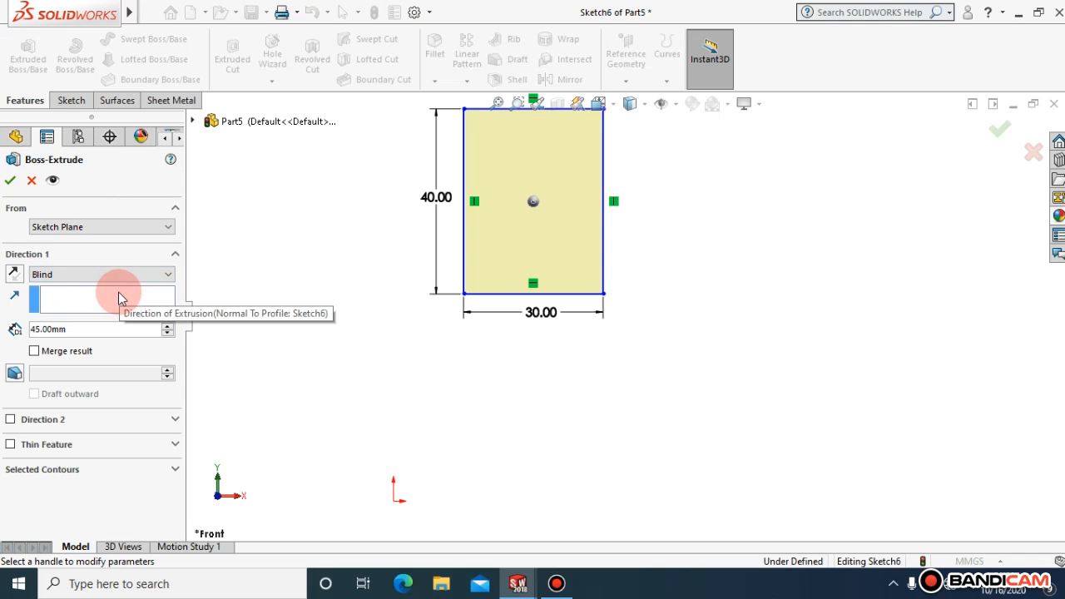
{"action": "left_click", "coordinate": [119, 294]}
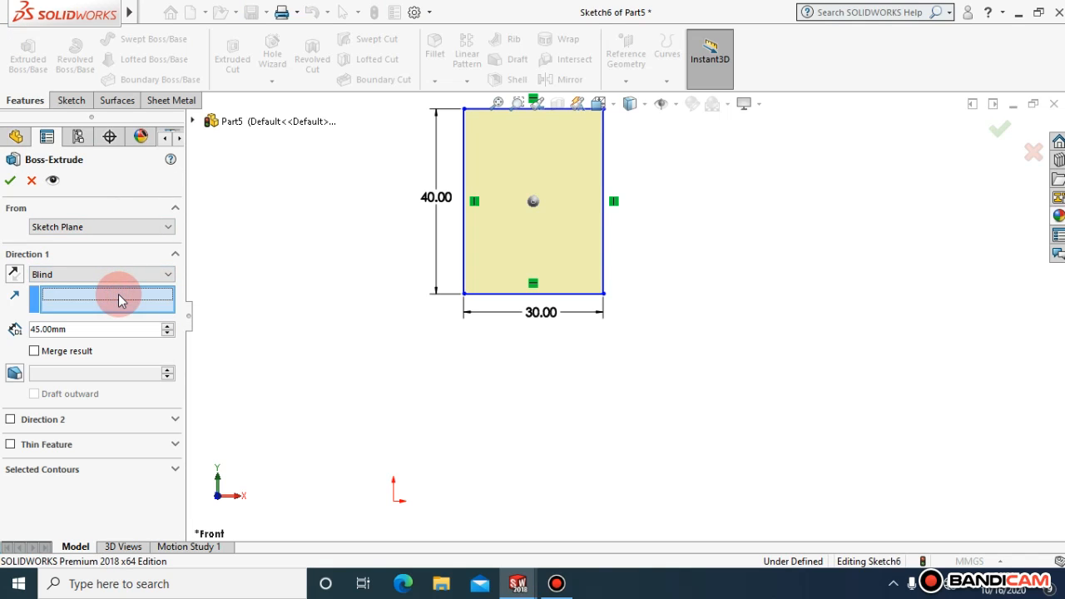
{"action": "left_click_drag", "start_coordinate": [105, 328], "coordinate": [26, 331]}
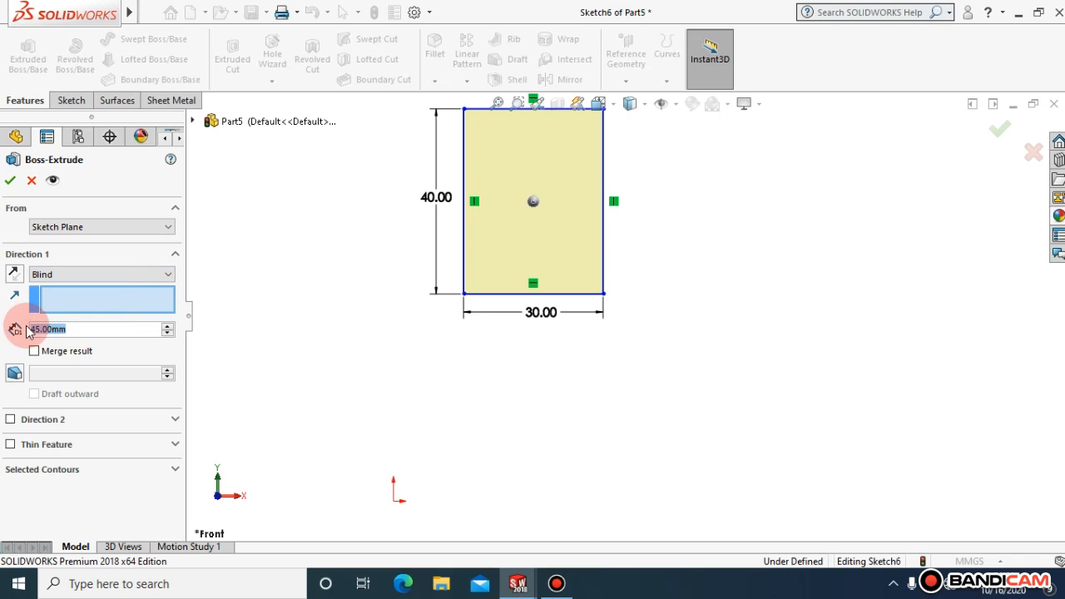
{"action": "type", "text": "40"}
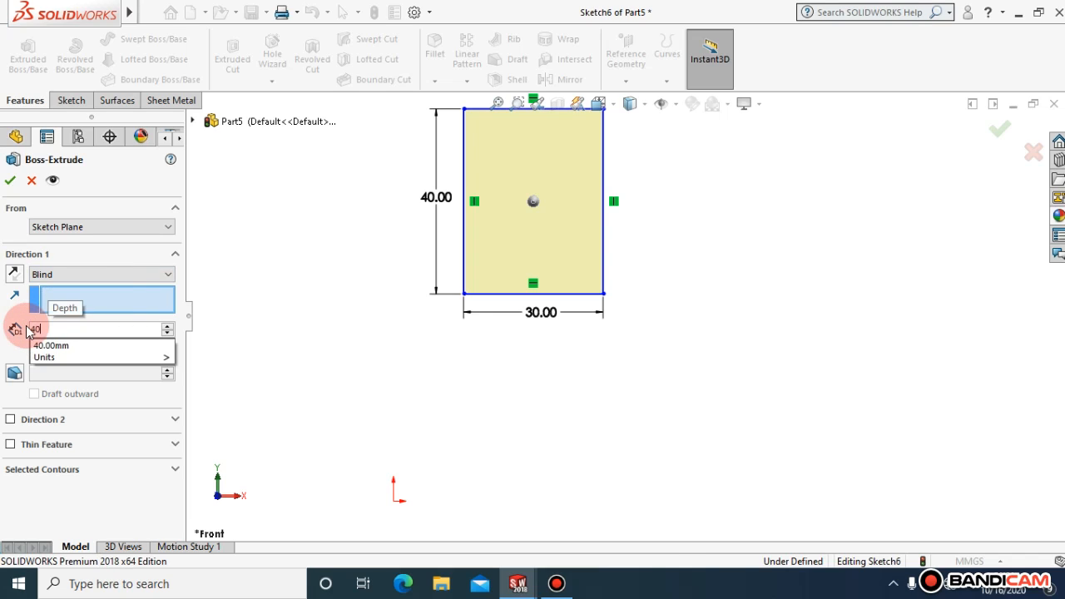
{"action": "key", "text": "Return"}
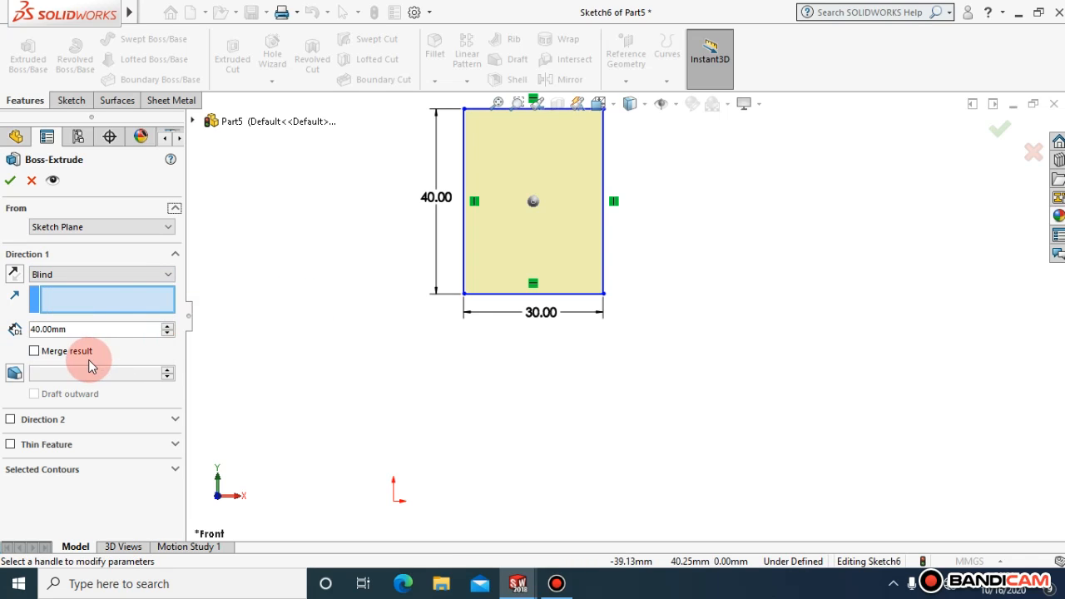
- Turn on Merge result and draft for the extrusion, trying Draft outward before returning to inward draft
{"action": "left_click", "coordinate": [34, 351]}
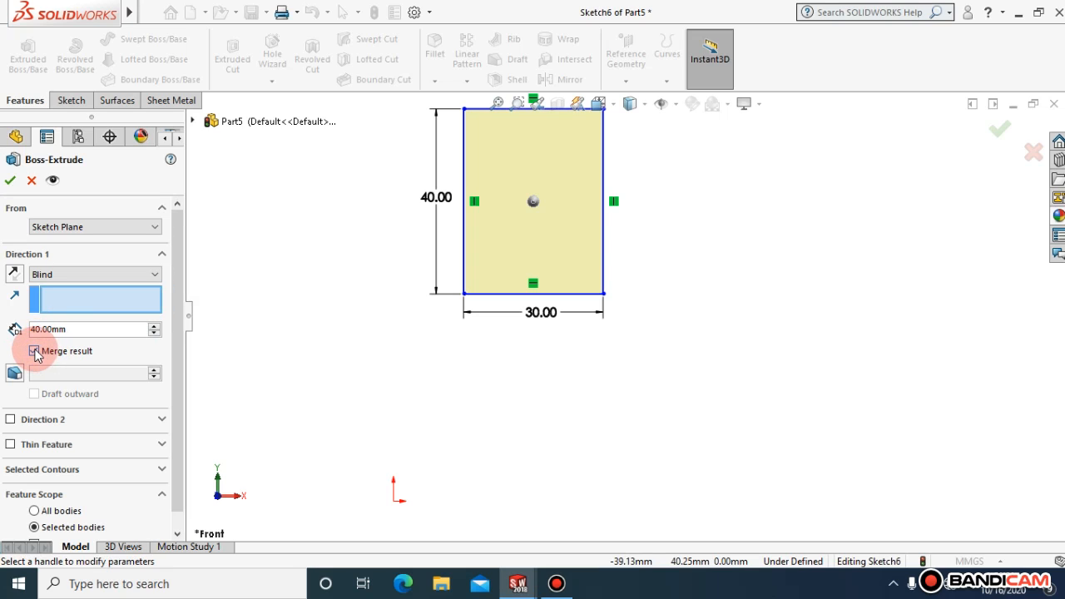
{"action": "scroll", "coordinate": [176, 349], "scroll_direction": "down", "scroll_amount": 1}
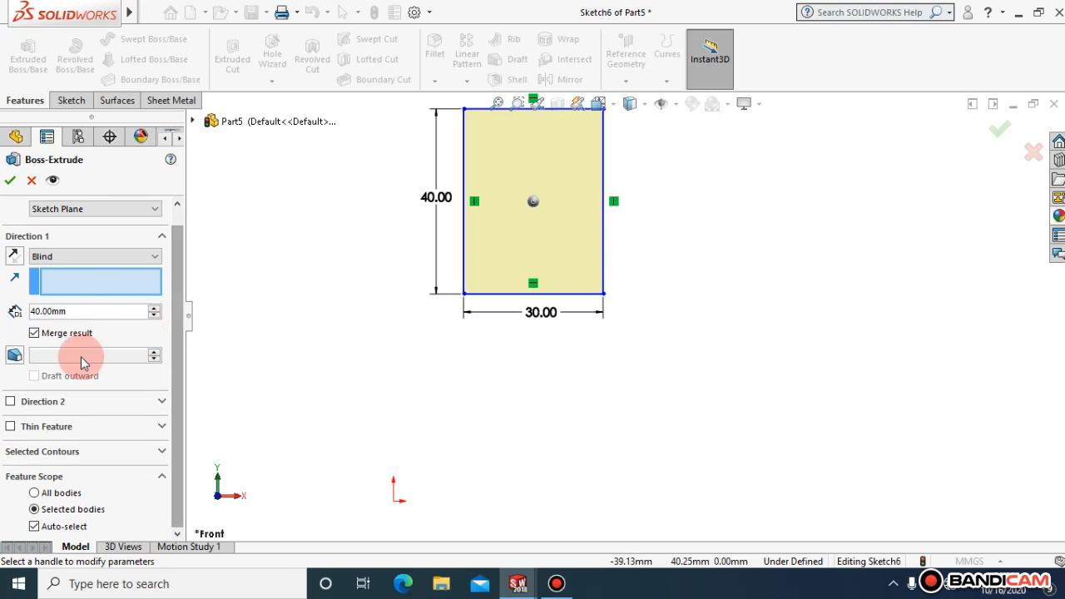
{"action": "left_click", "coordinate": [15, 355]}
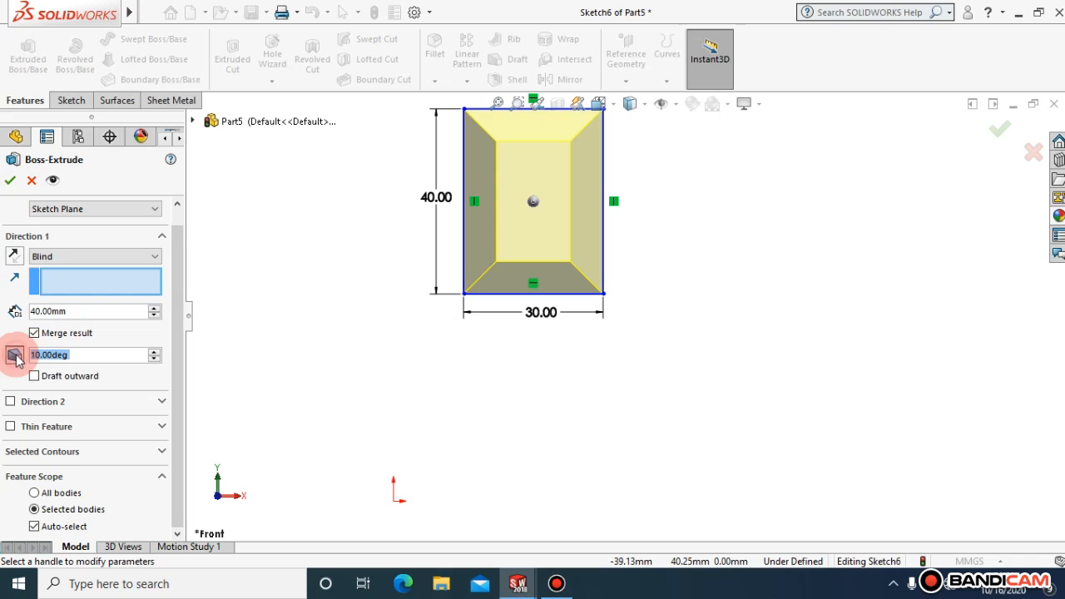
{"action": "left_click", "coordinate": [35, 377]}
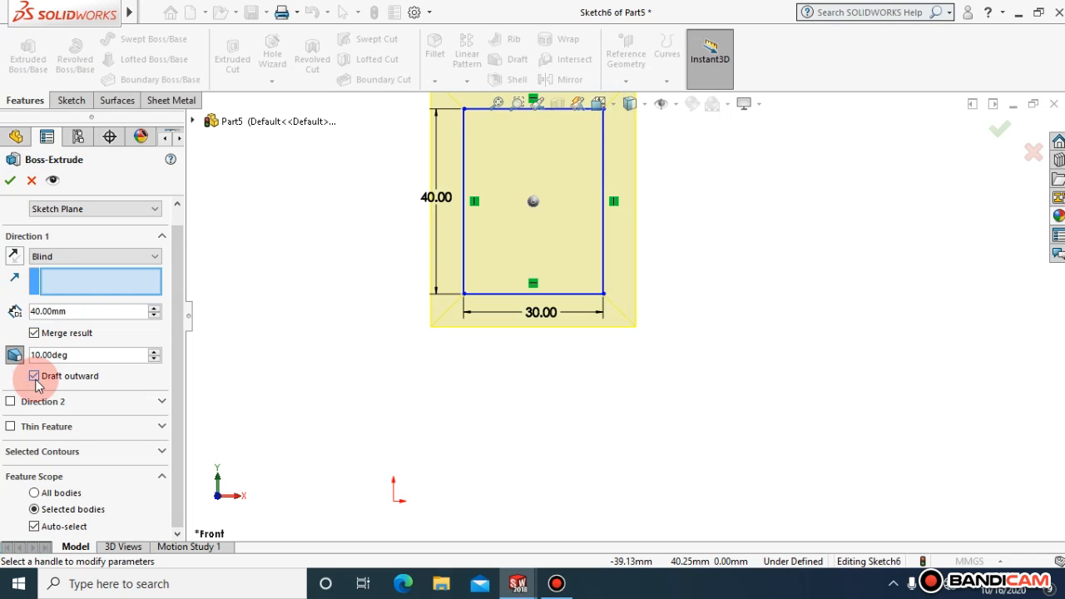
{"action": "left_click", "coordinate": [35, 378]}
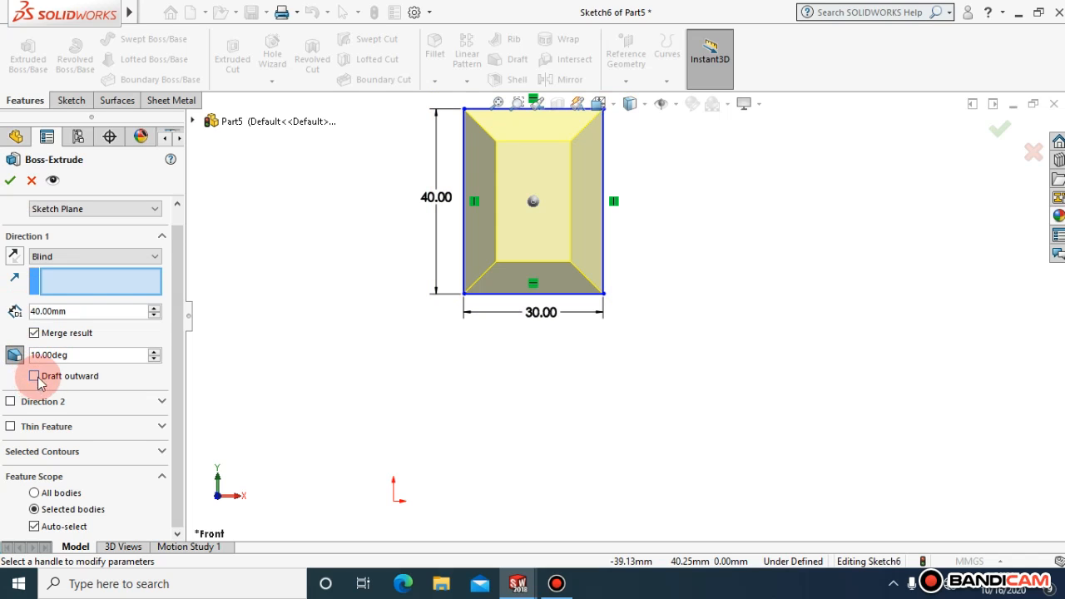
- Set the Direction 1 draft angle of the extrusion to 20 degrees
{"action": "left_click", "coordinate": [614, 108]}
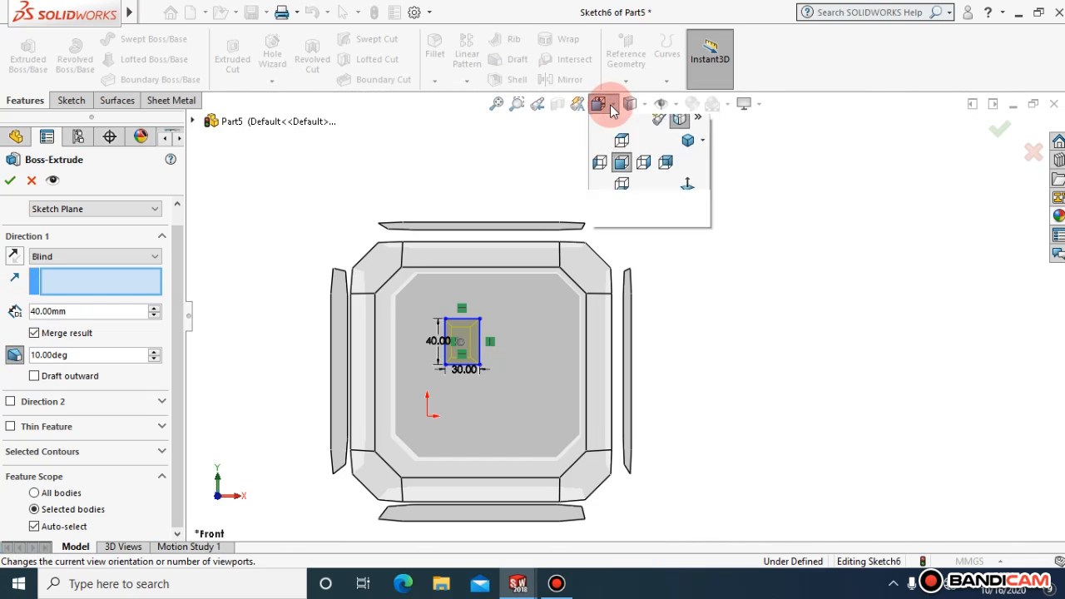
{"action": "left_click", "coordinate": [685, 151]}
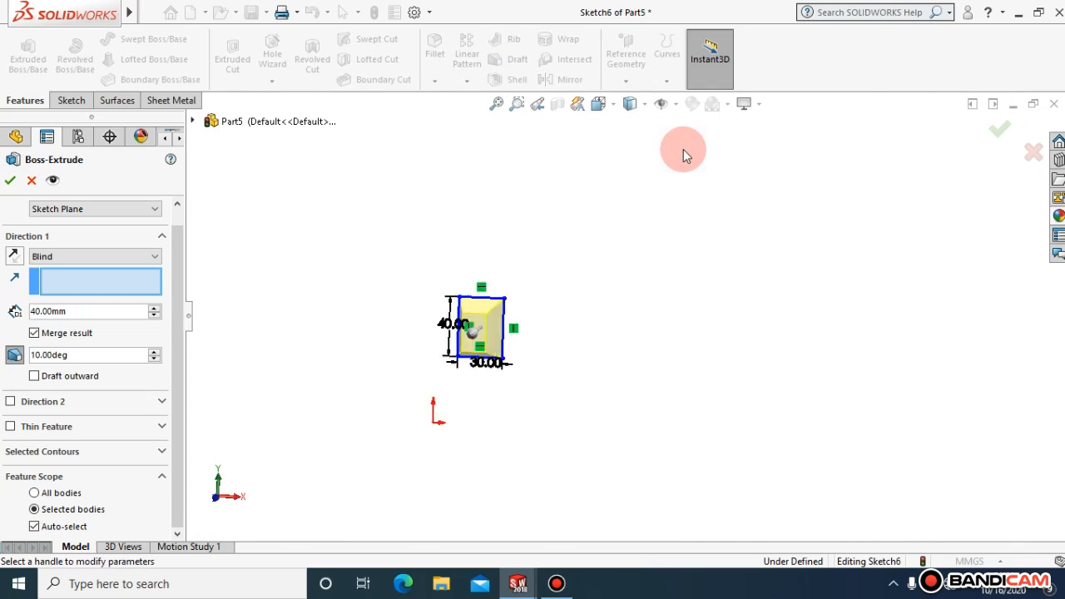
{"action": "left_click", "coordinate": [33, 356]}
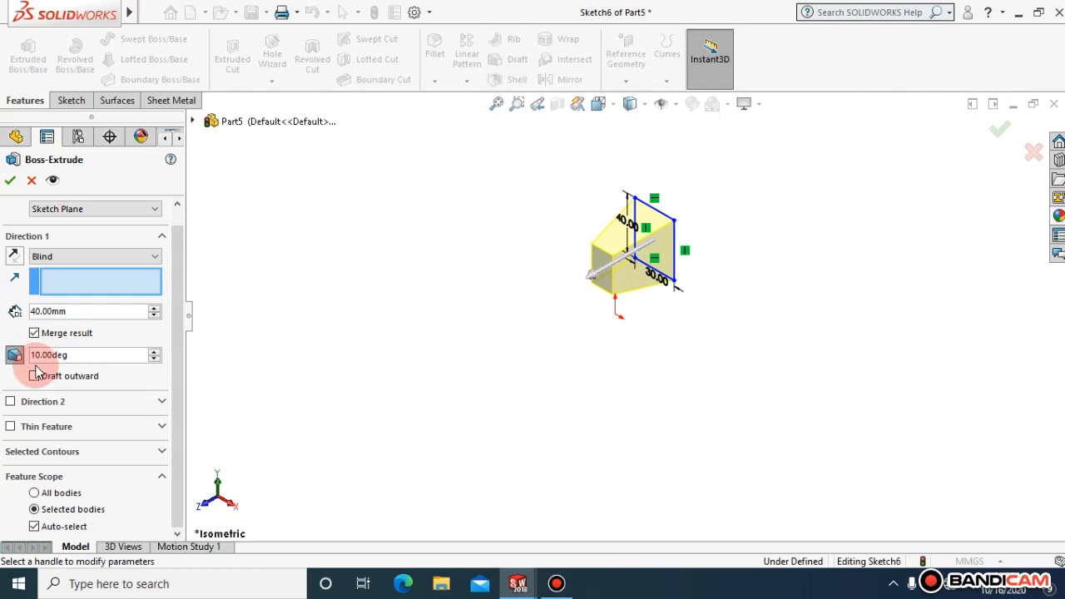
{"action": "left_click_drag", "start_coordinate": [88, 355], "coordinate": [20, 355]}
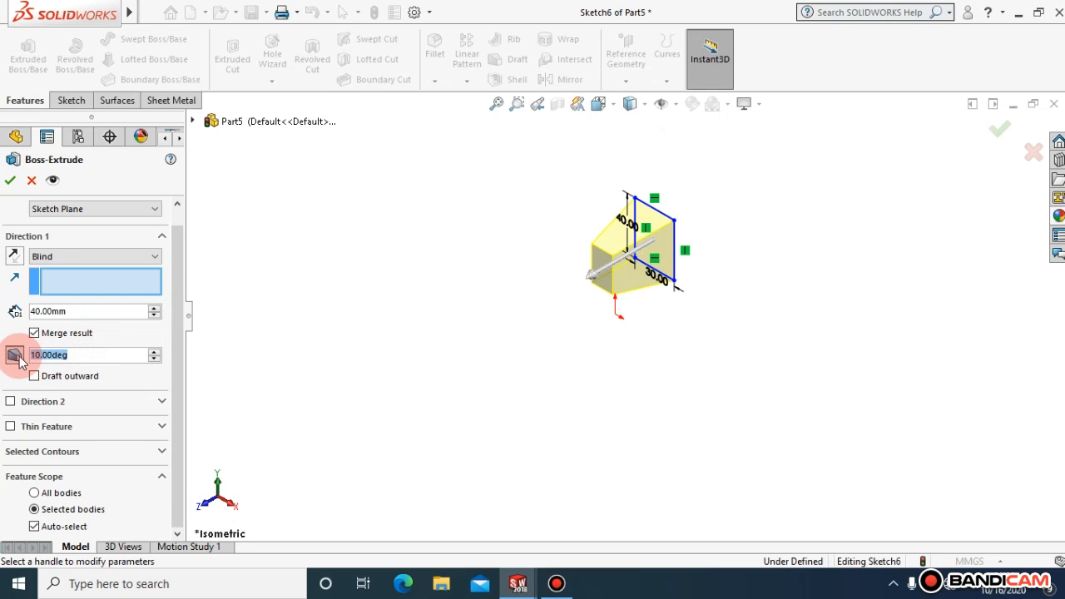
{"action": "type", "text": "20"}
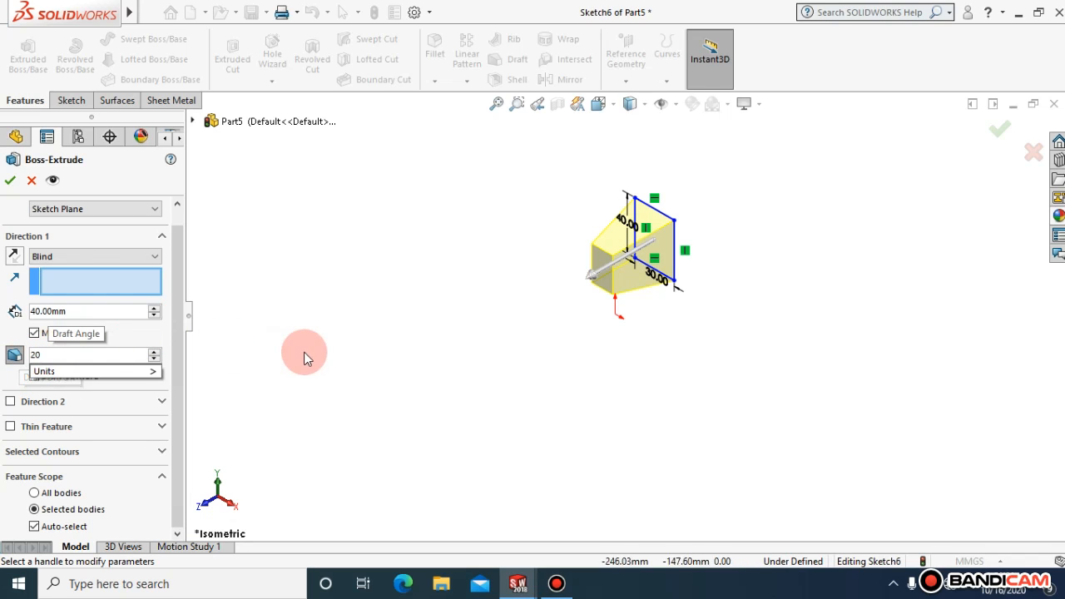
{"action": "key", "text": "Return"}
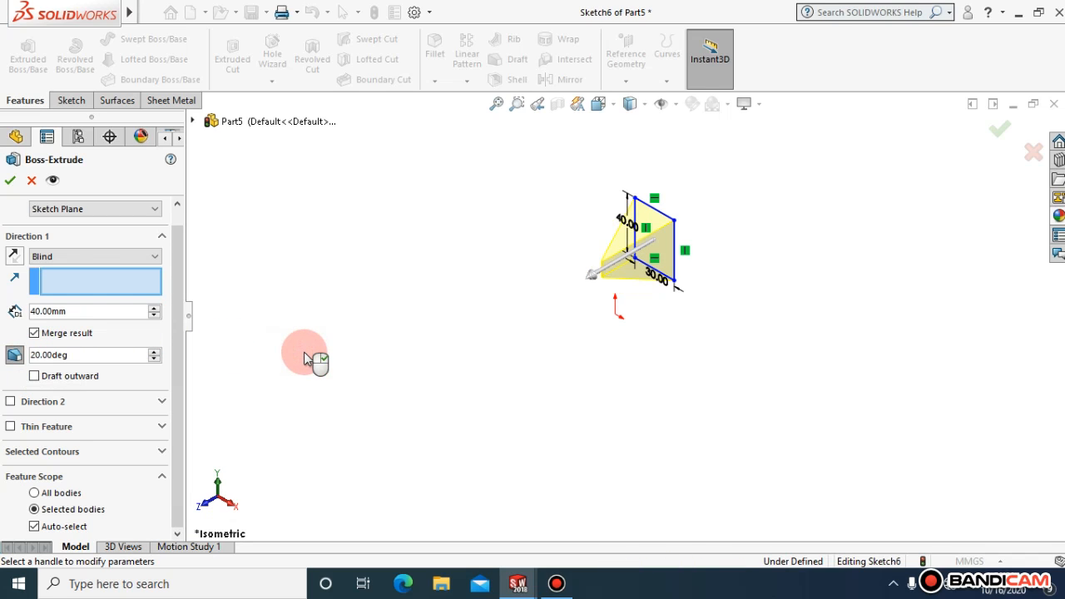
- Compare the 20-degree draft with Draft outward switched on and off, leaving it off
{"action": "left_click", "coordinate": [34, 377]}
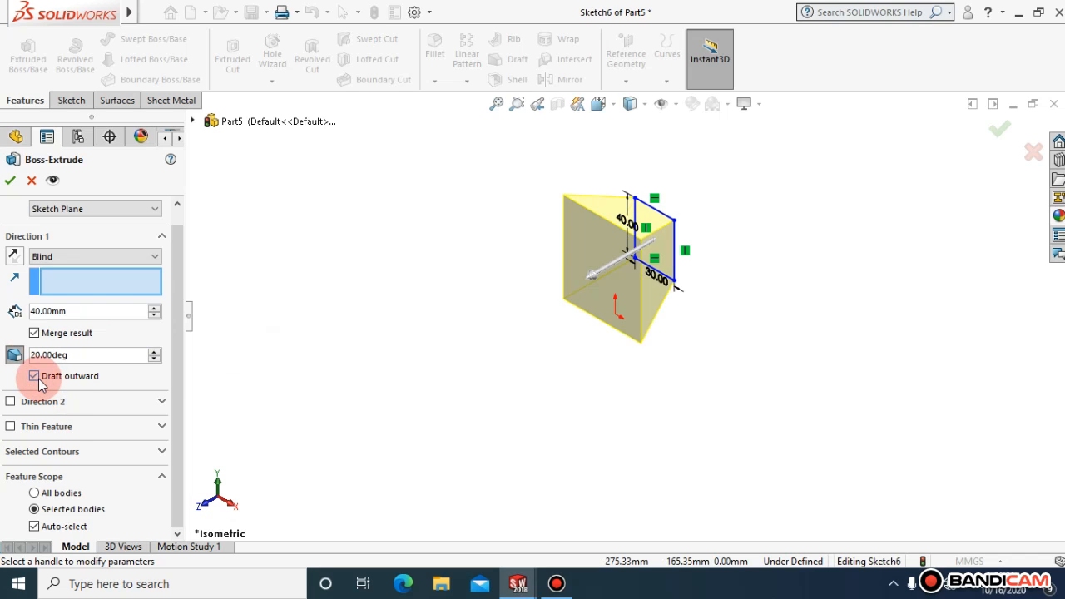
{"action": "left_click", "coordinate": [38, 378]}
{"action": "left_click", "coordinate": [38, 379]}
{"action": "left_click", "coordinate": [38, 378]}
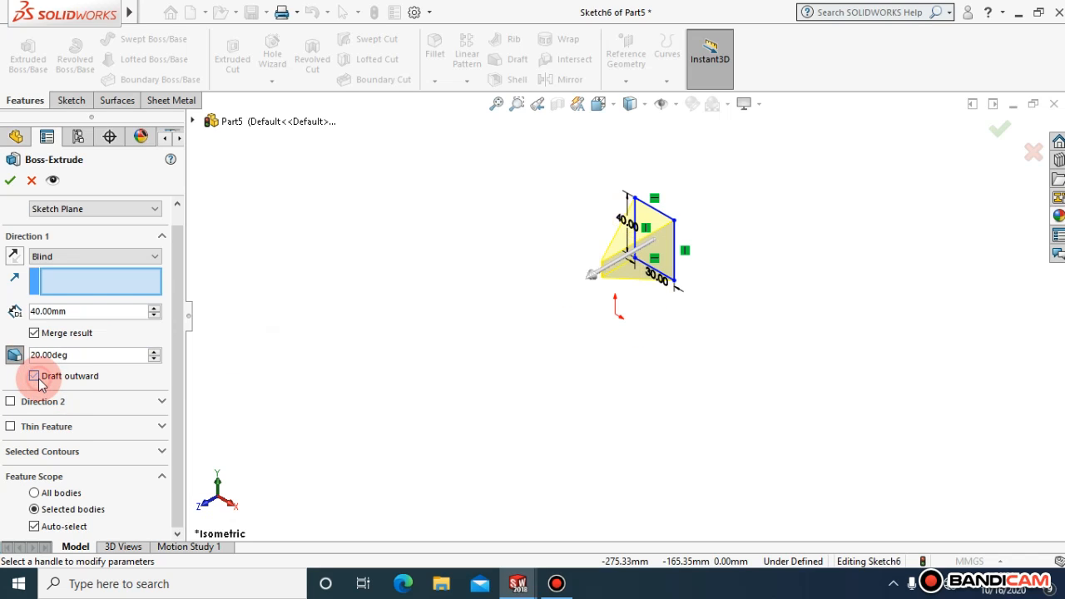
- Enable Direction 2 for the extrusion as Blind with a depth of 40 mm
{"action": "left_click", "coordinate": [161, 404]}
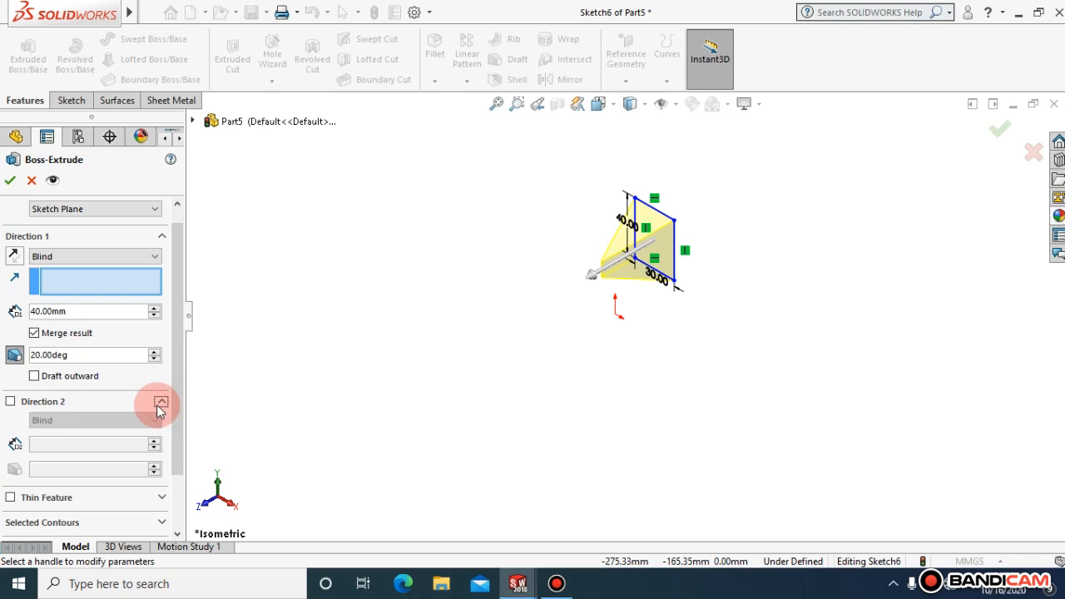
{"action": "left_click", "coordinate": [10, 402]}
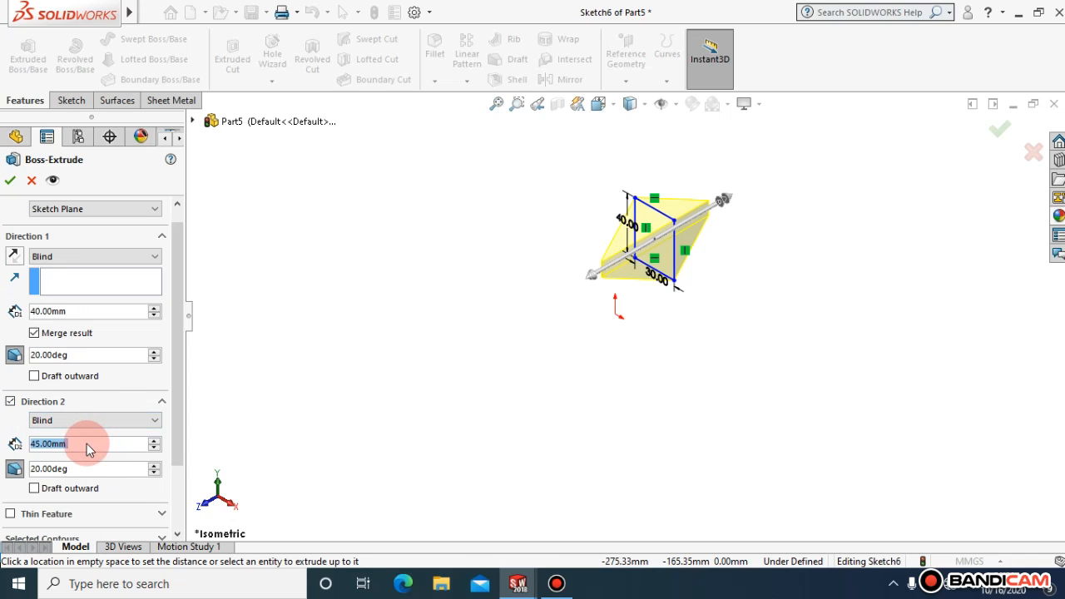
{"action": "type", "text": "40"}
{"action": "key", "text": "Return"}
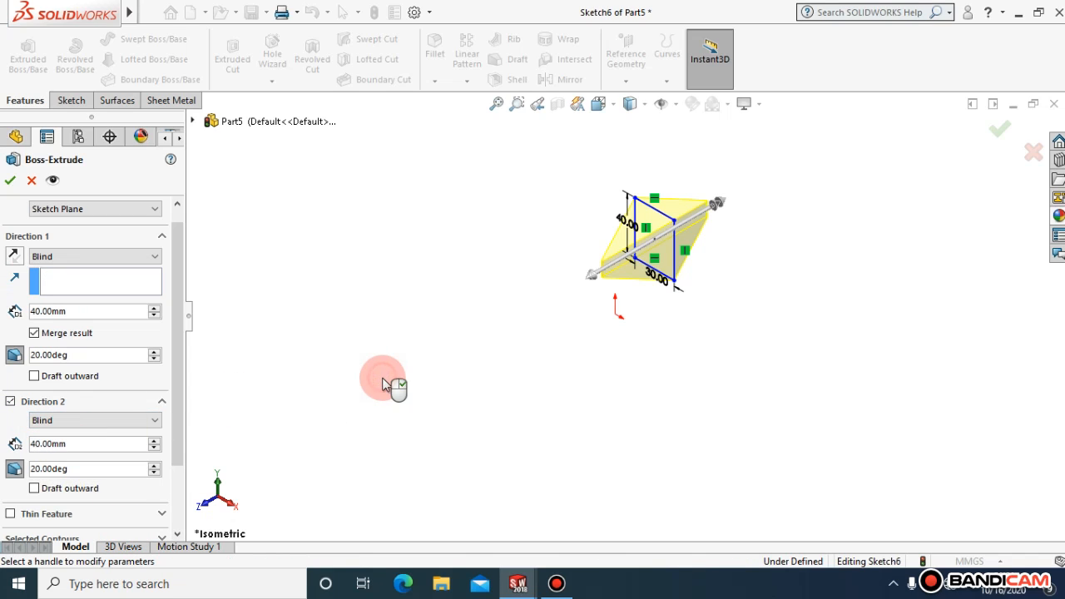
- Compare the Direction 2 draft with Draft outward switched on and off, leaving it off
{"action": "left_click_drag", "start_coordinate": [176, 357], "coordinate": [177, 434]}
{"action": "left_click", "coordinate": [34, 401]}
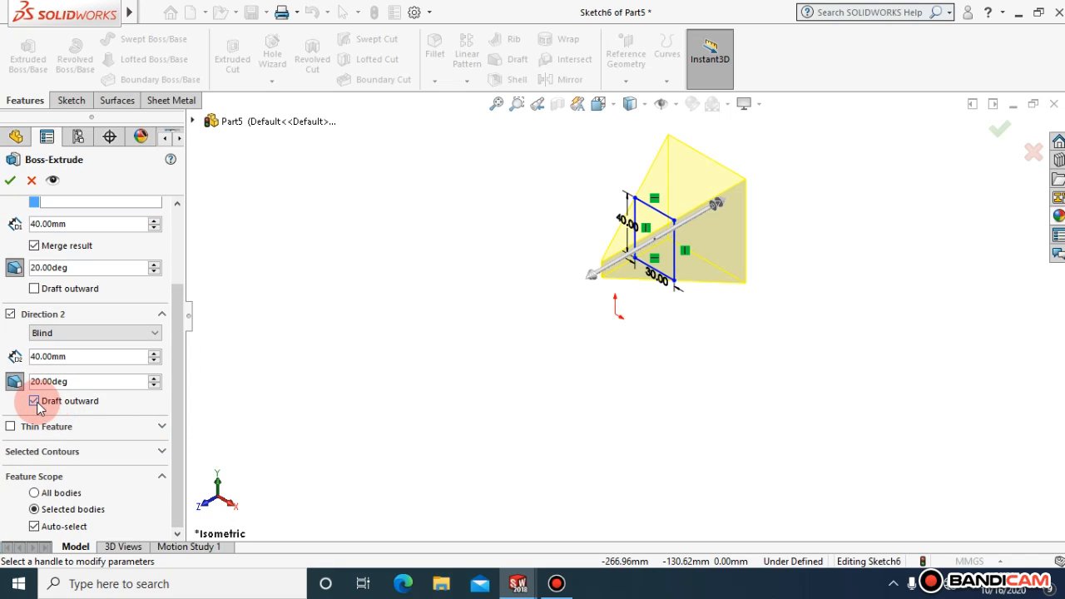
{"action": "left_click", "coordinate": [36, 400]}
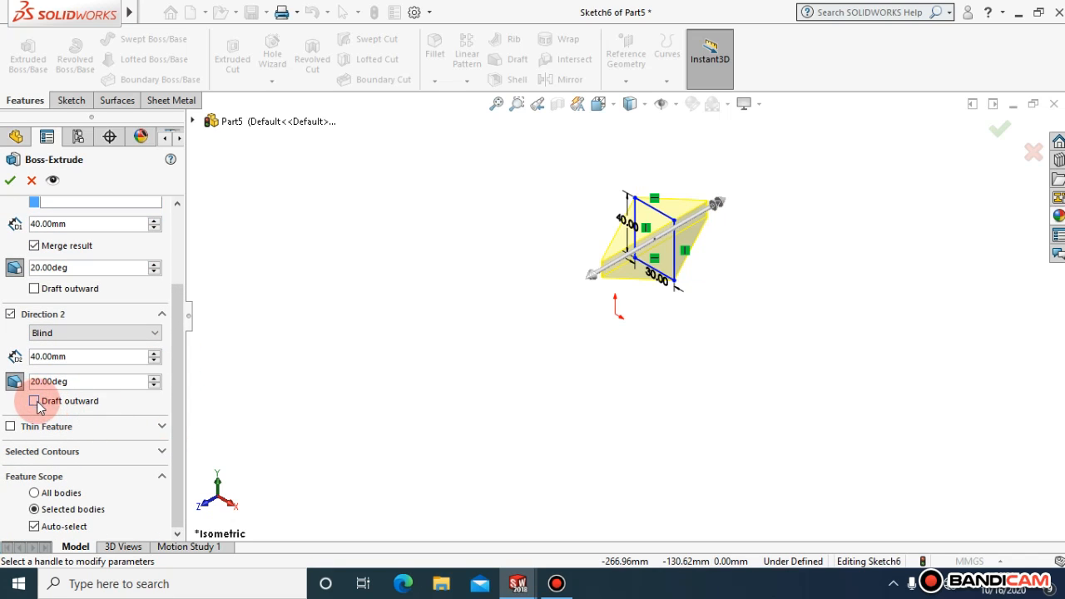
- Turn on Thin Feature for the extrusion with the One-Direction type
{"action": "left_click", "coordinate": [174, 429]}
{"action": "left_click", "coordinate": [162, 427]}
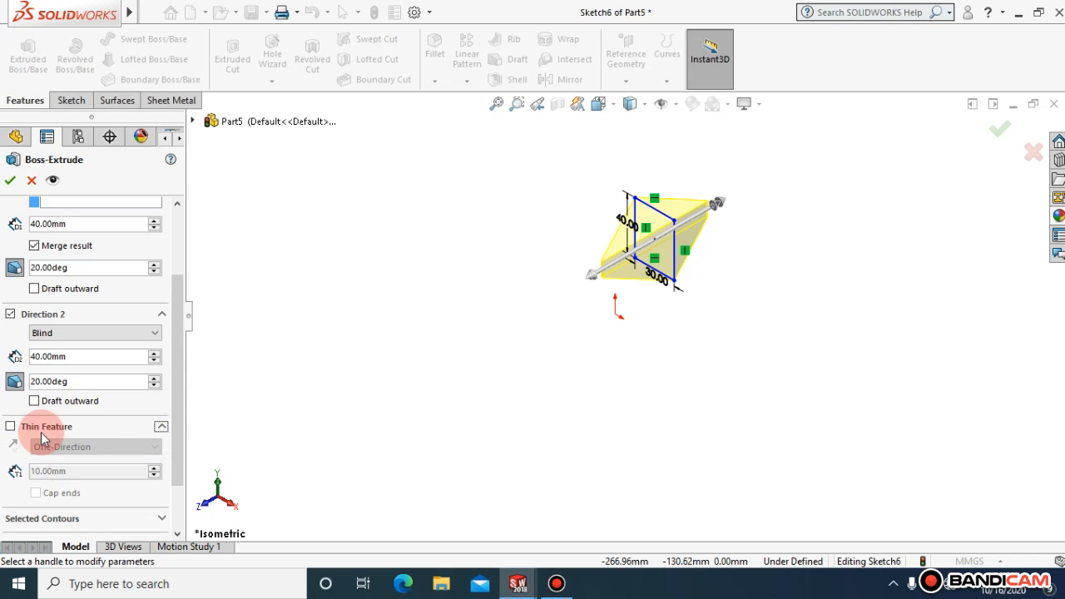
{"action": "left_click", "coordinate": [11, 426]}
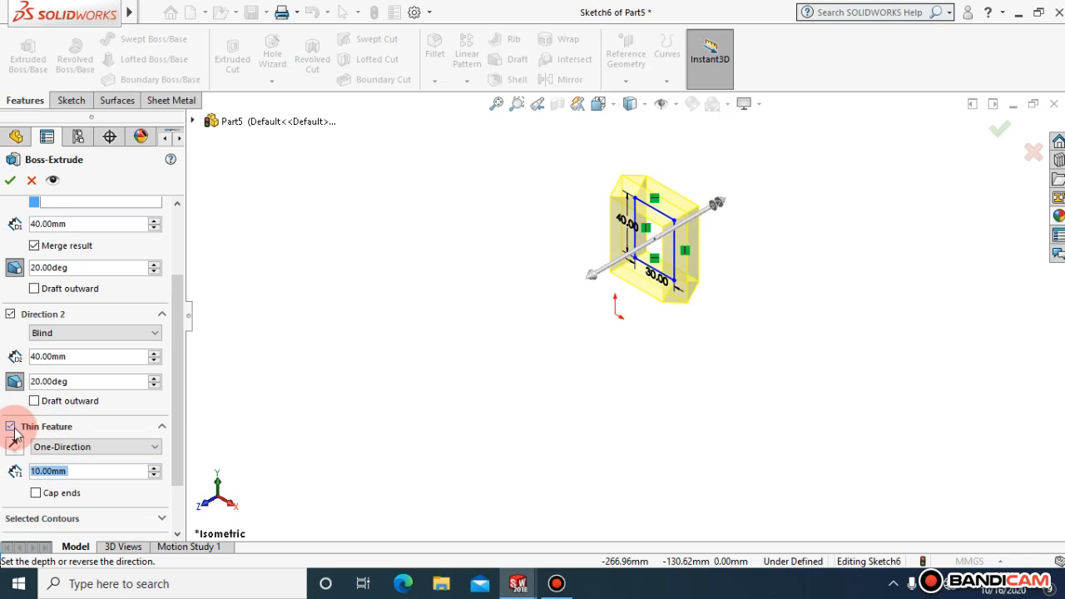
{"action": "left_click", "coordinate": [137, 402]}
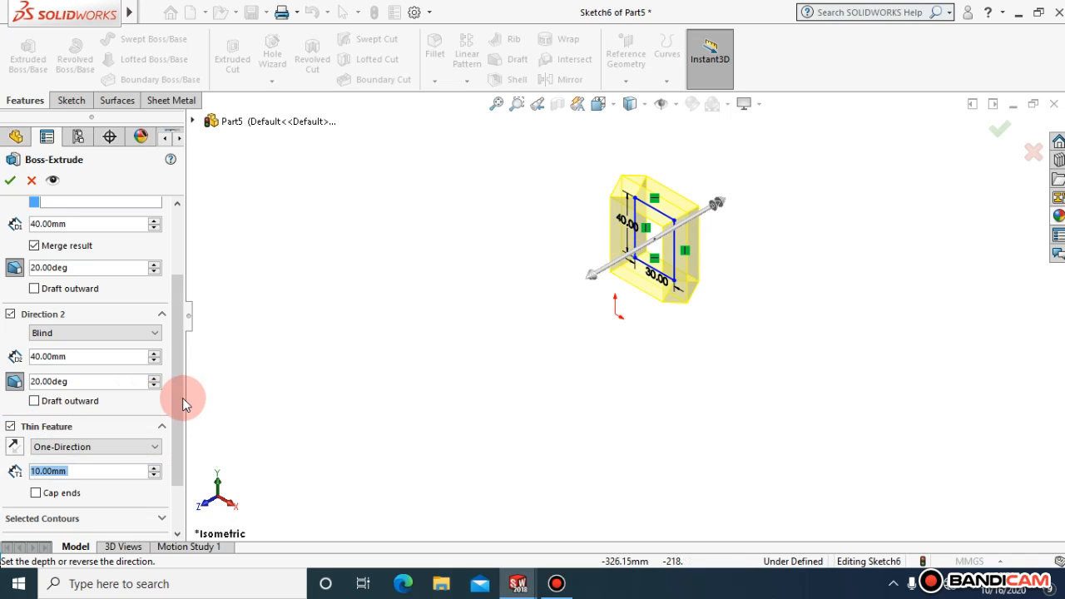
- Try a thin feature thickness of 5 mm and return it to 10 mm
{"action": "left_click_drag", "start_coordinate": [182, 399], "coordinate": [182, 452]}
{"action": "left_click", "coordinate": [114, 407]}
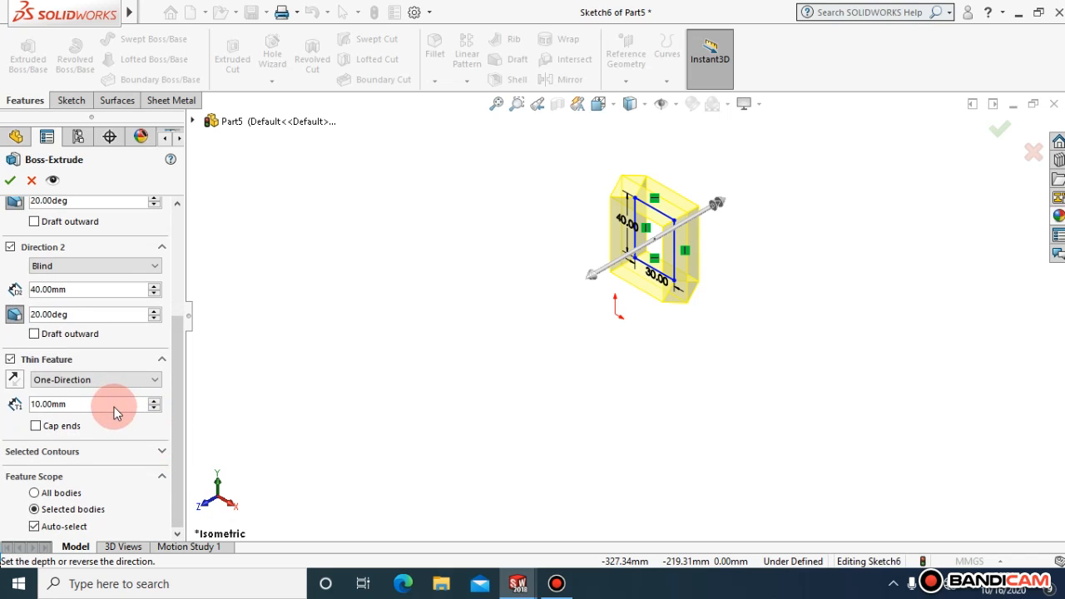
{"action": "left_click_drag", "start_coordinate": [114, 407], "coordinate": [33, 406]}
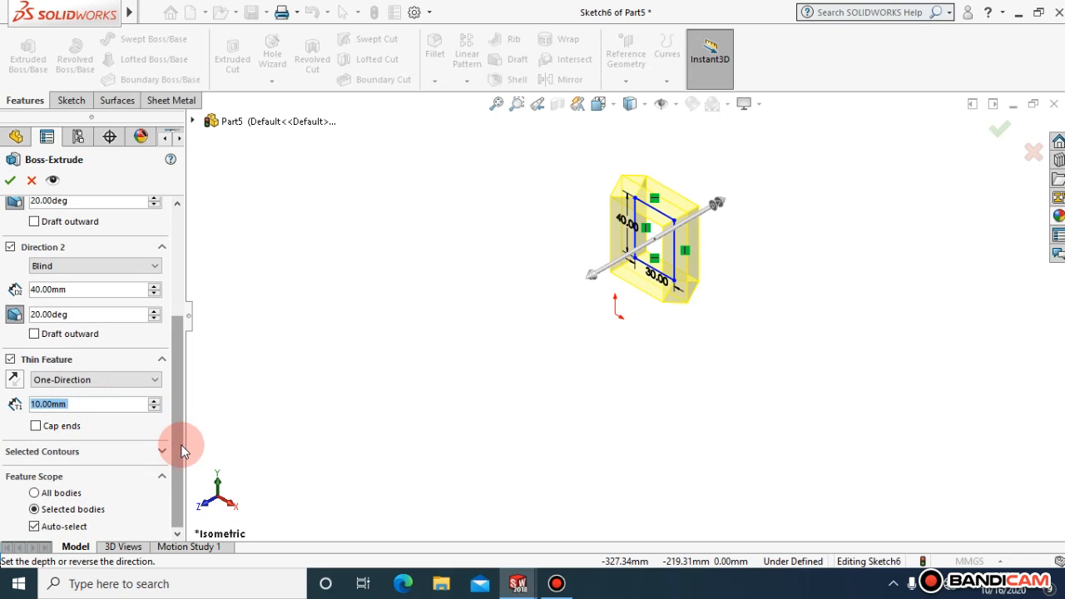
{"action": "type", "text": "5"}
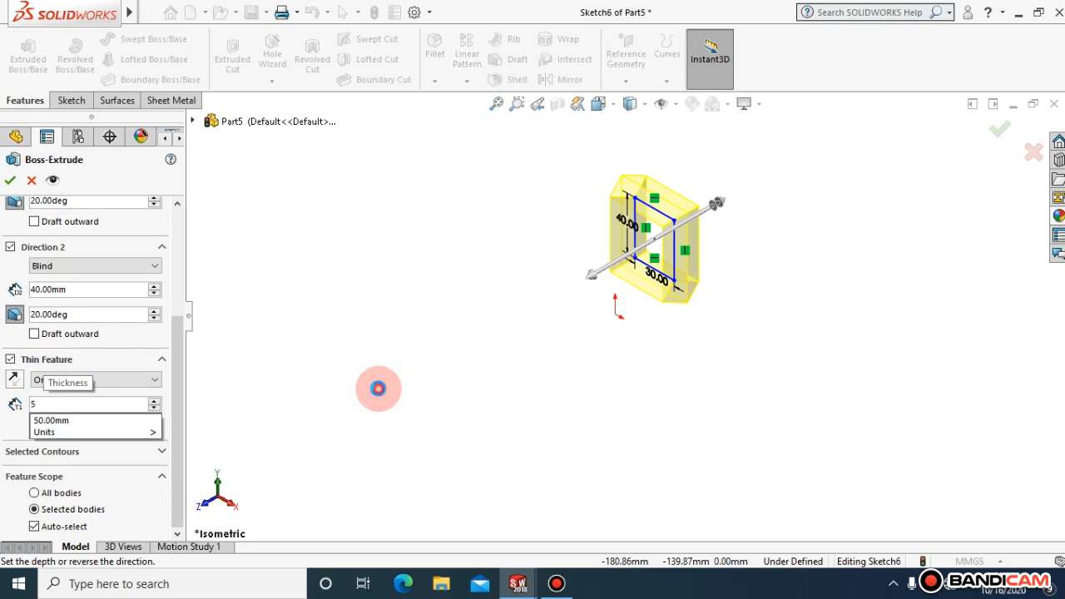
{"action": "left_click", "coordinate": [378, 388]}
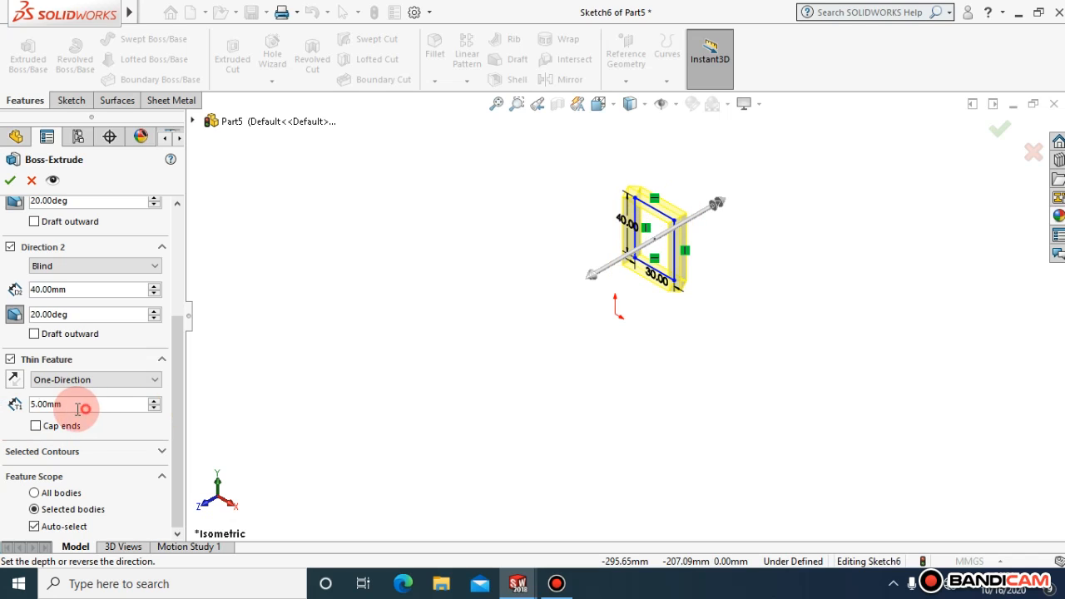
{"action": "left_click_drag", "start_coordinate": [73, 405], "coordinate": [19, 407]}
{"action": "type", "text": "10"}
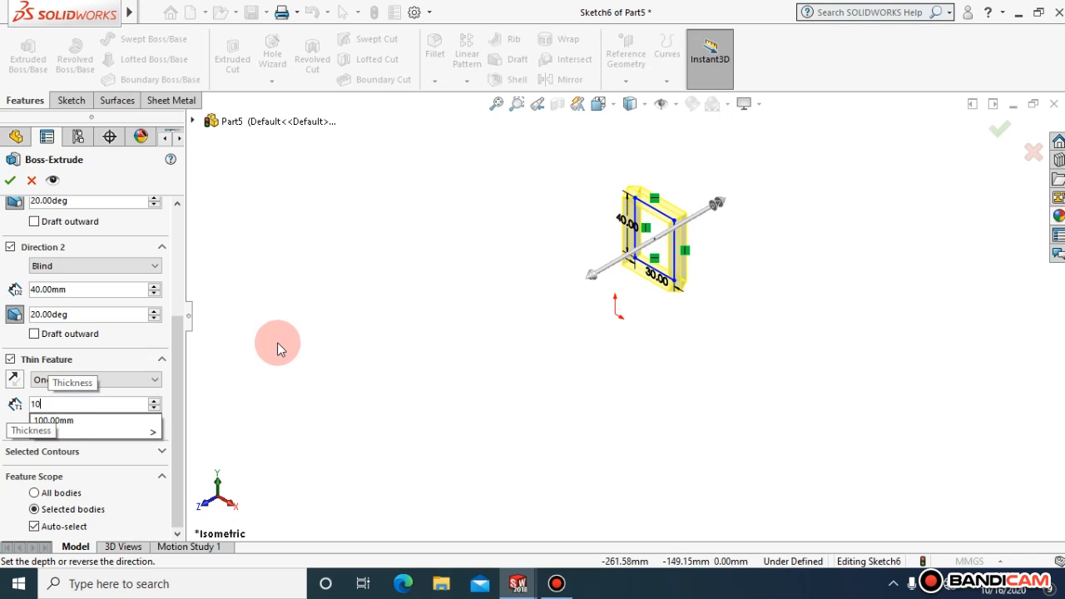
{"action": "left_click", "coordinate": [309, 344]}
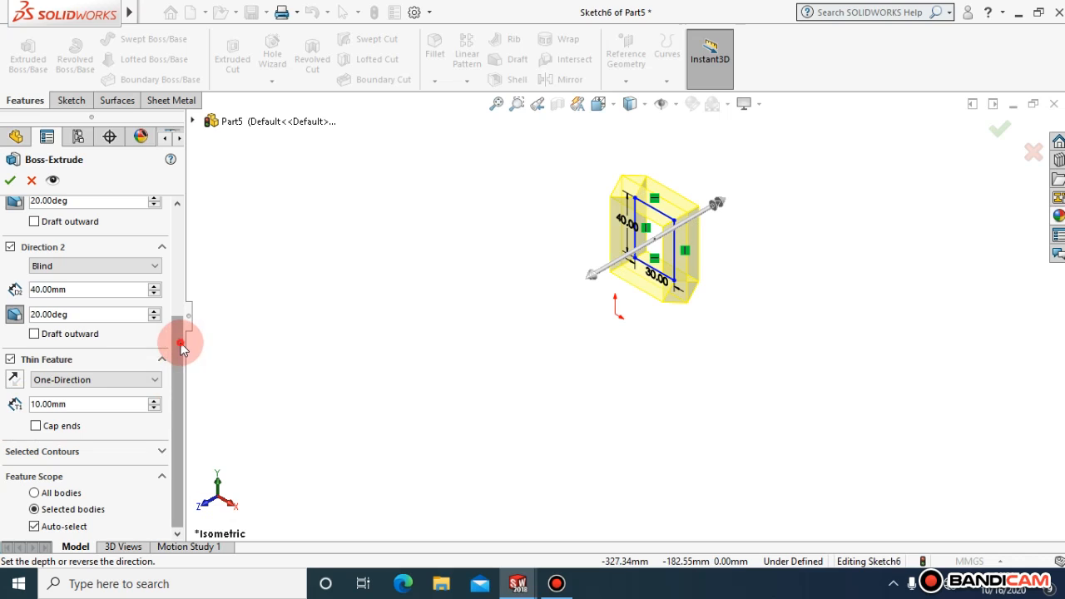
- Try the Cap ends option, leave it off and accept the thin-walled extrusion
{"action": "left_click", "coordinate": [36, 427]}
{"action": "left_click", "coordinate": [36, 426]}
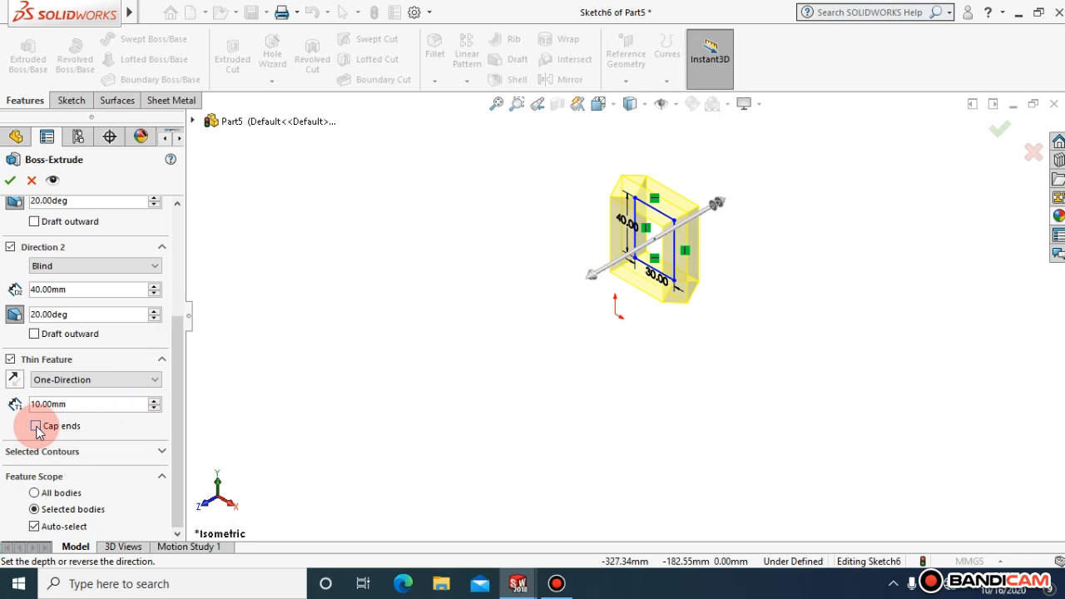
{"action": "left_click", "coordinate": [36, 426]}
{"action": "left_click", "coordinate": [36, 426]}
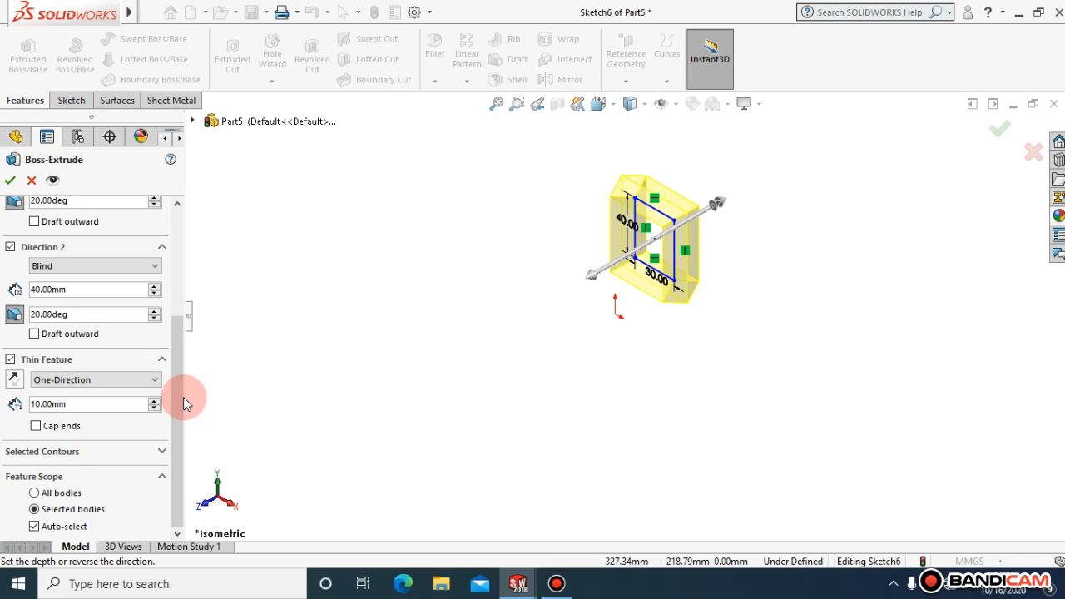
{"action": "left_click", "coordinate": [10, 181]}
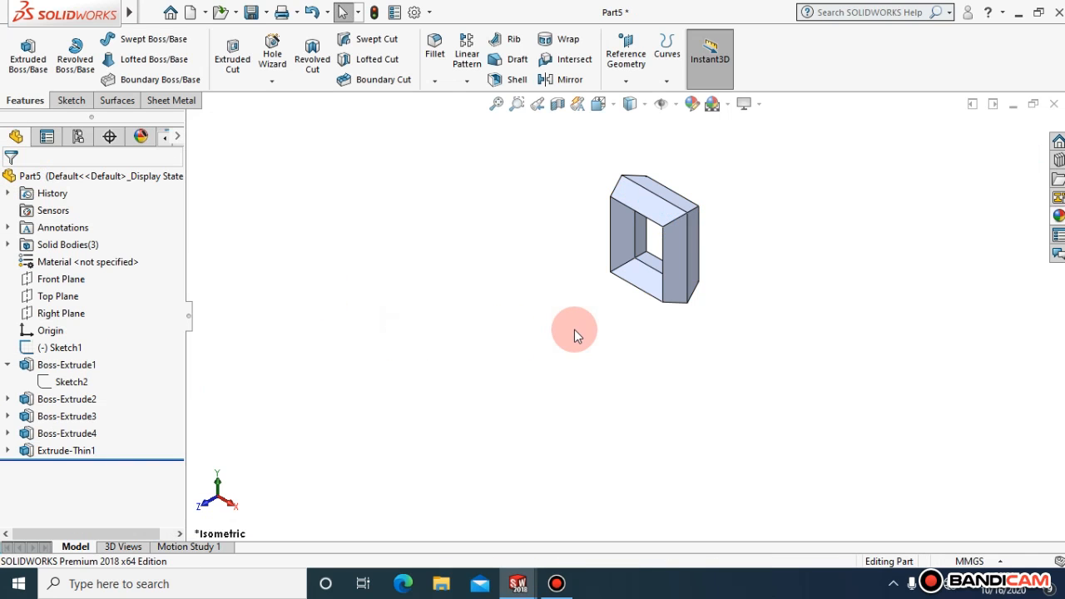
{"action": "right_click", "coordinate": [673, 275]}
{"action": "left_click", "coordinate": [706, 225]}
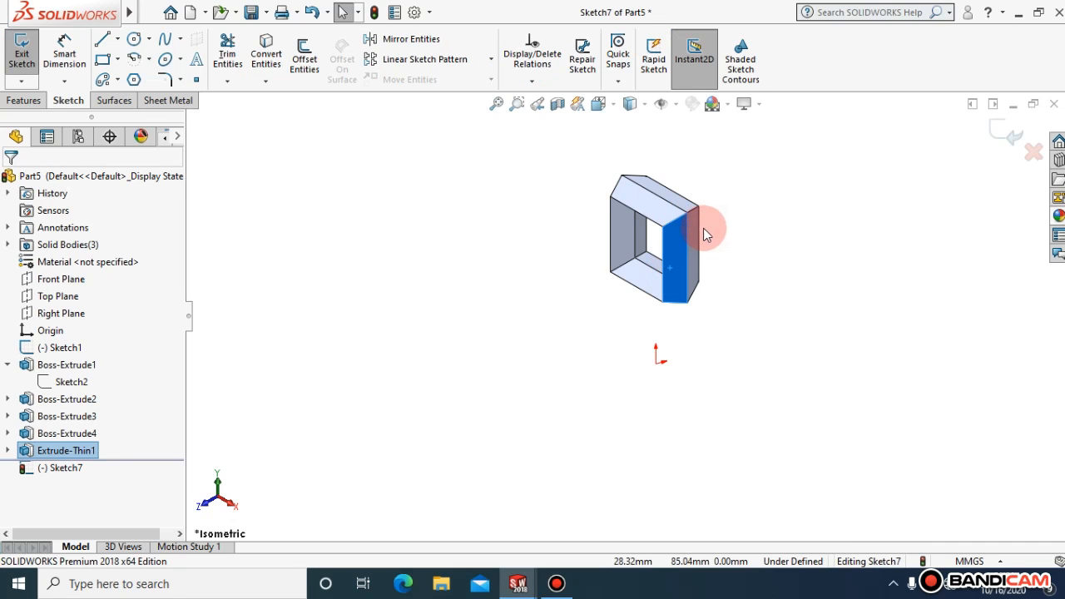
{"action": "right_click", "coordinate": [692, 278]}
{"action": "left_click", "coordinate": [620, 268]}
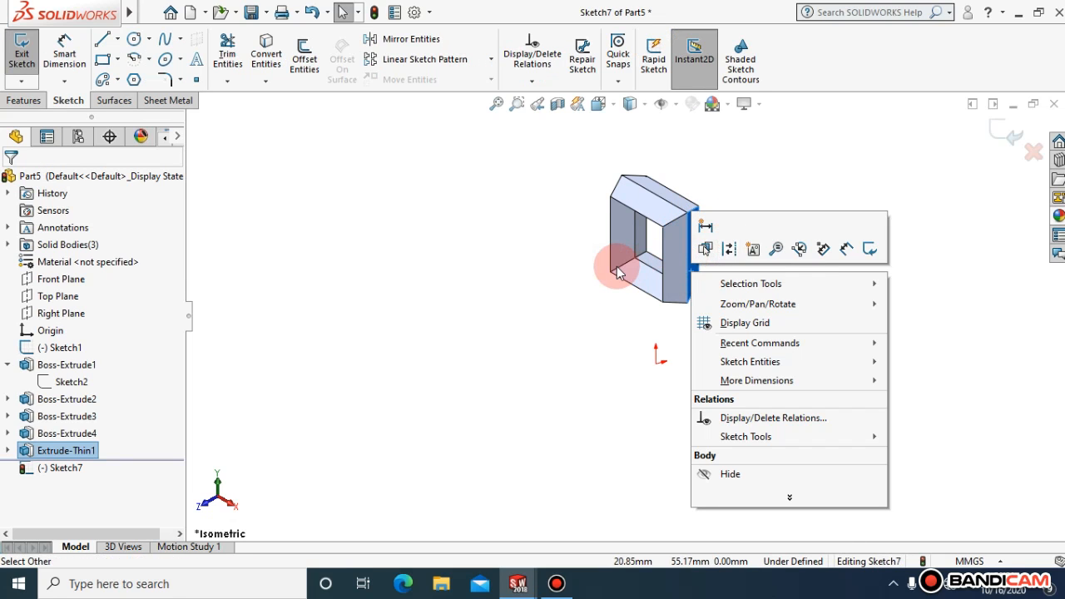
{"action": "key", "text": "ctrl+z"}
- Hide the thin-walled extruded body
{"action": "right_click", "coordinate": [660, 221]}
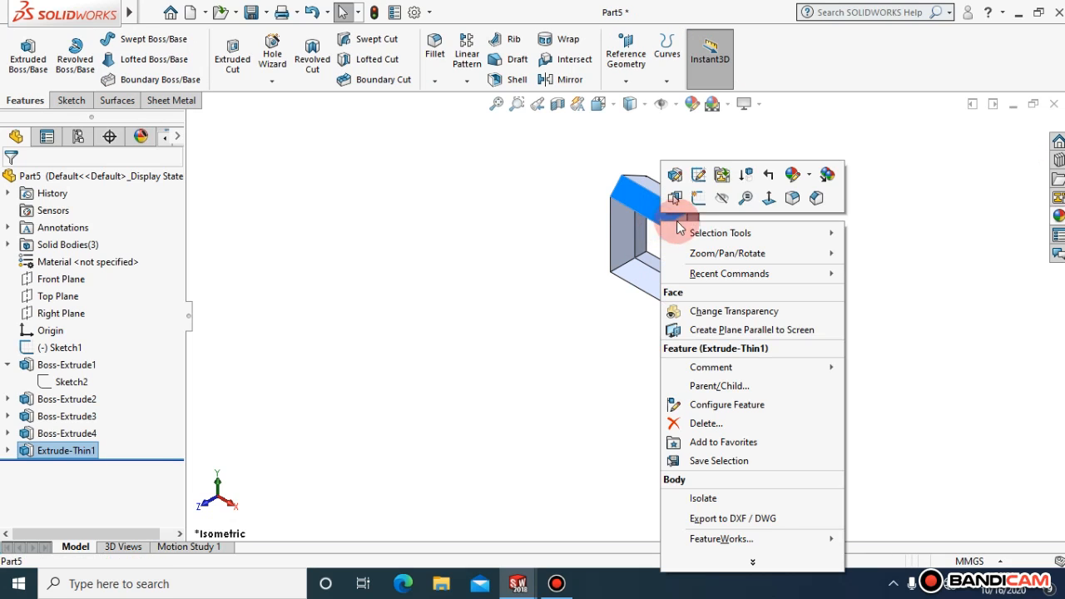
{"action": "left_click", "coordinate": [722, 205]}
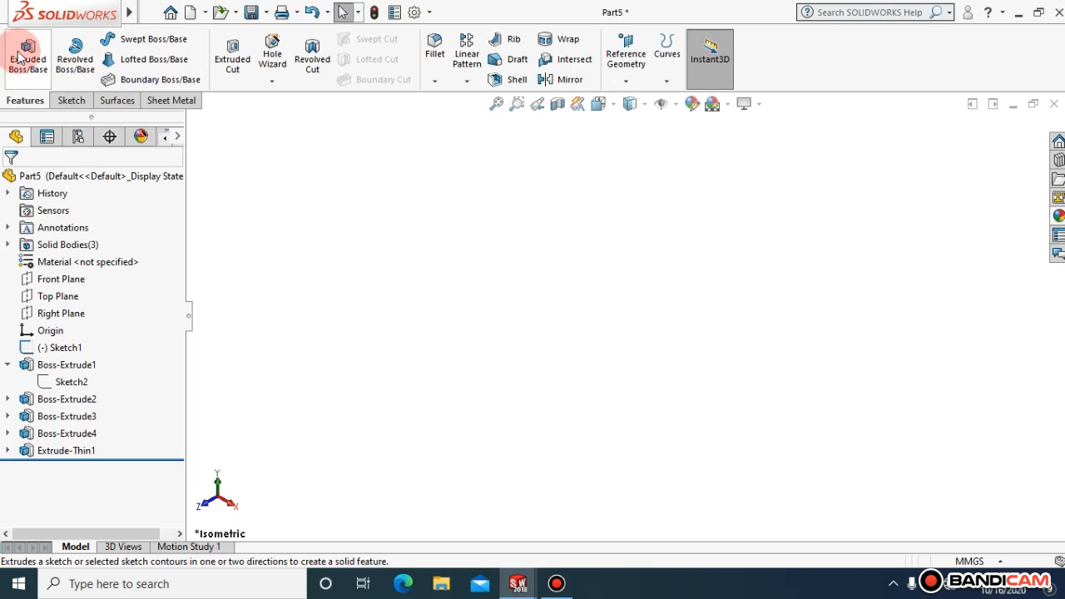
- Sketch a tall, narrow corner rectangle about 68 mm high on the Front Plane, viewed face-on
{"action": "left_click", "coordinate": [72, 101]}
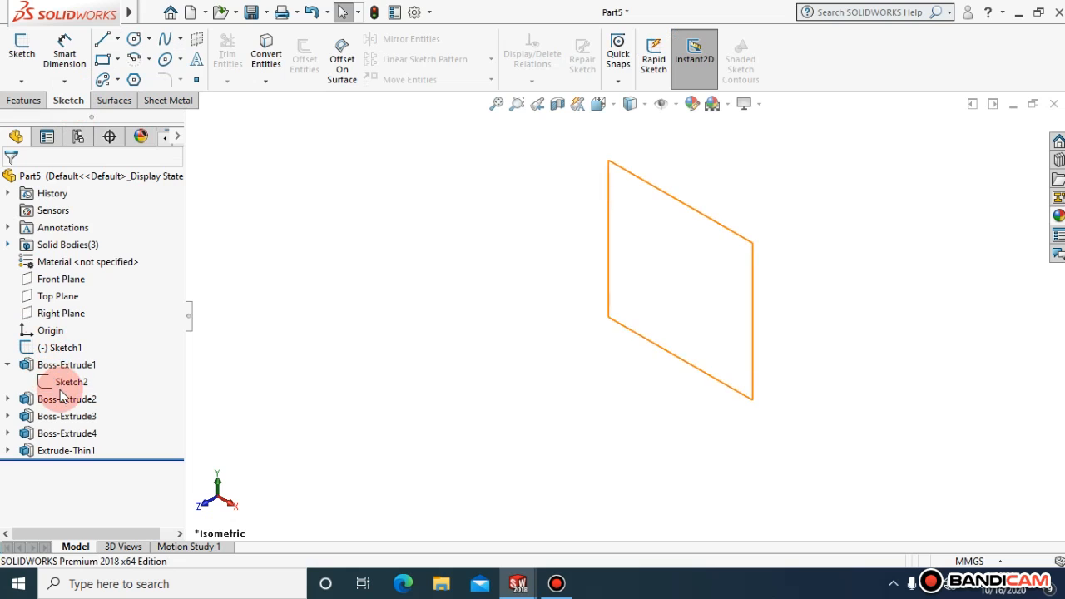
{"action": "left_click", "coordinate": [58, 281]}
{"action": "left_click", "coordinate": [136, 260]}
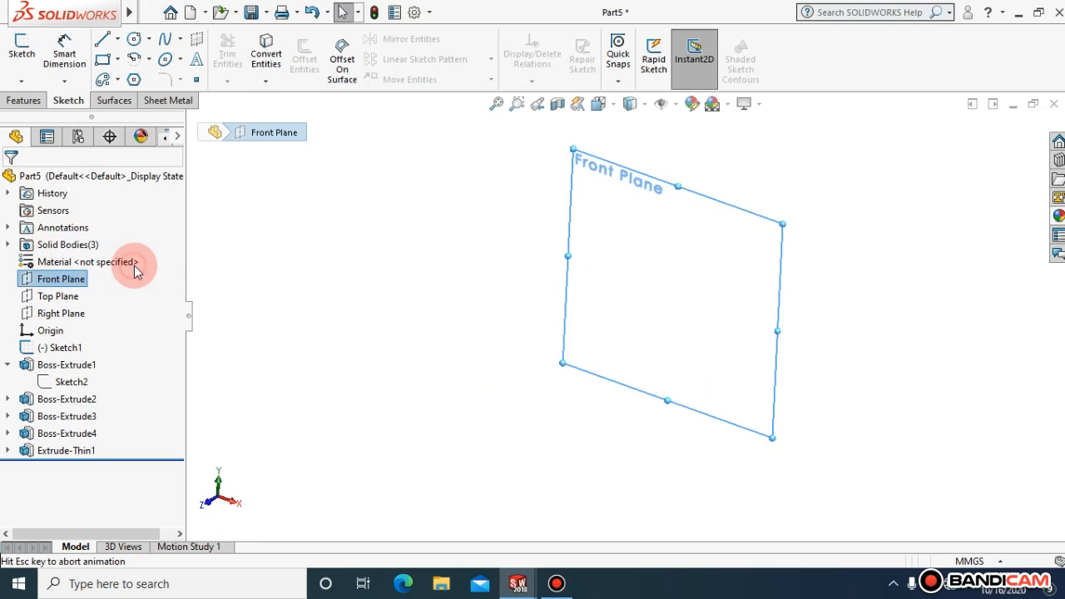
{"action": "left_click", "coordinate": [104, 60]}
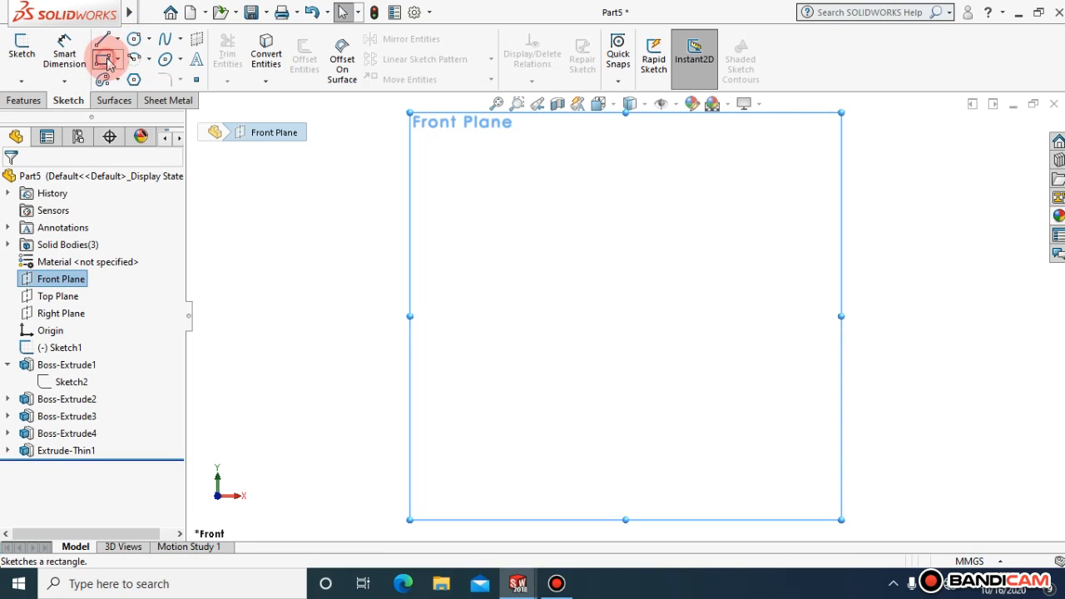
{"action": "left_click", "coordinate": [627, 190]}
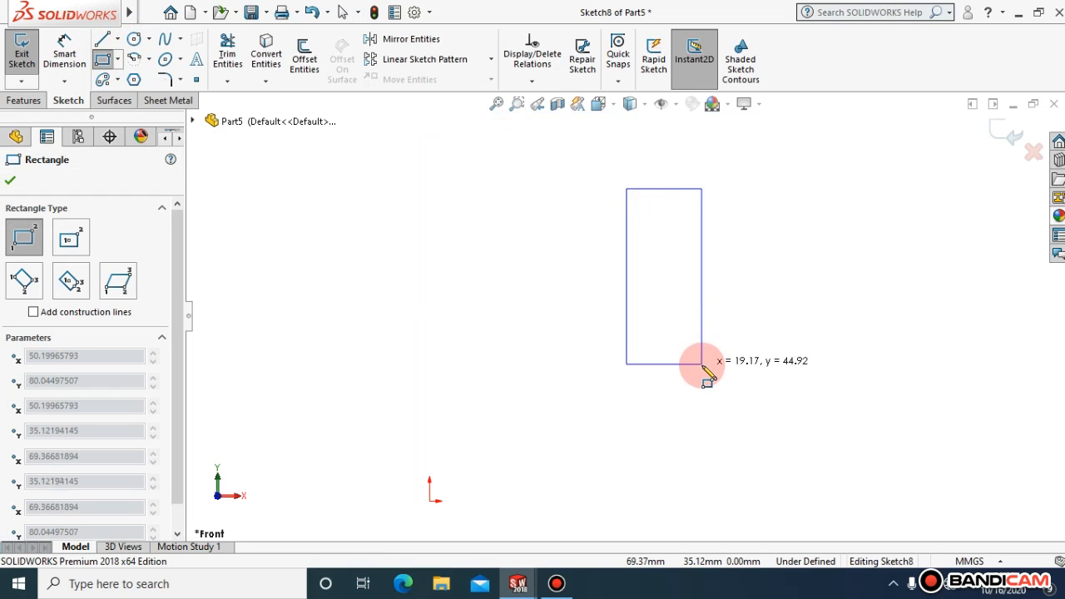
{"action": "left_click", "coordinate": [698, 455]}
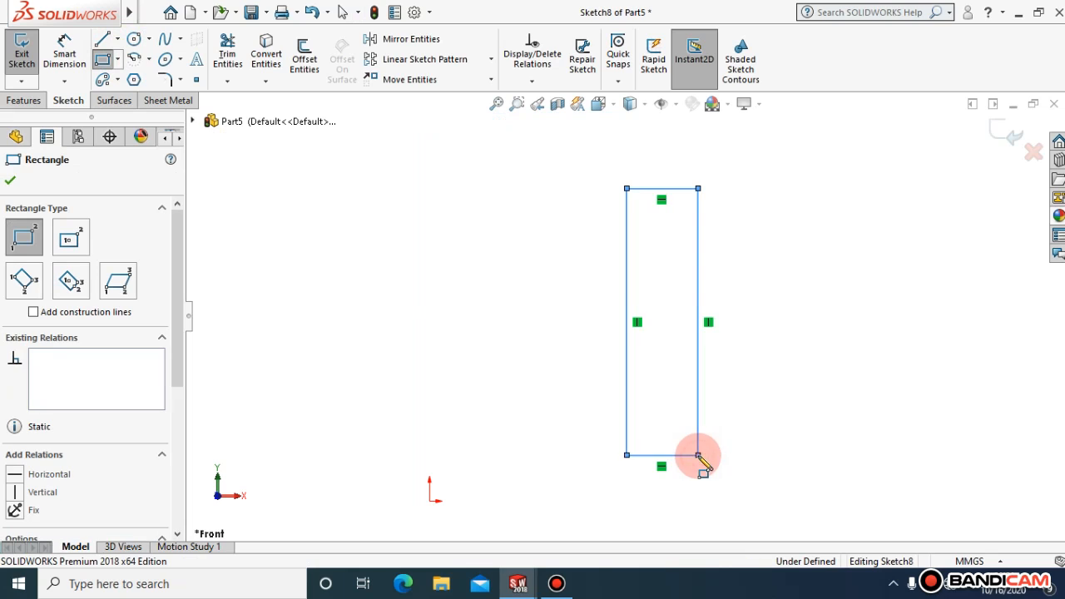
{"action": "left_click", "coordinate": [14, 180]}
- Start a Blind 360-degree Revolved Boss/Base of the rectangle about its left vertical edge
{"action": "left_click", "coordinate": [24, 100]}
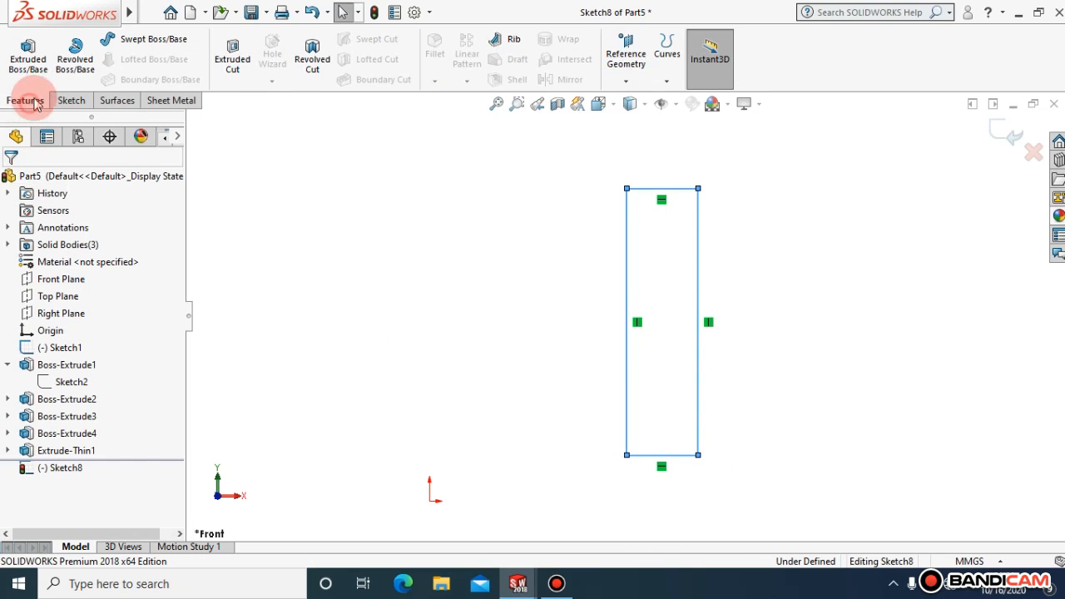
{"action": "left_click", "coordinate": [91, 53]}
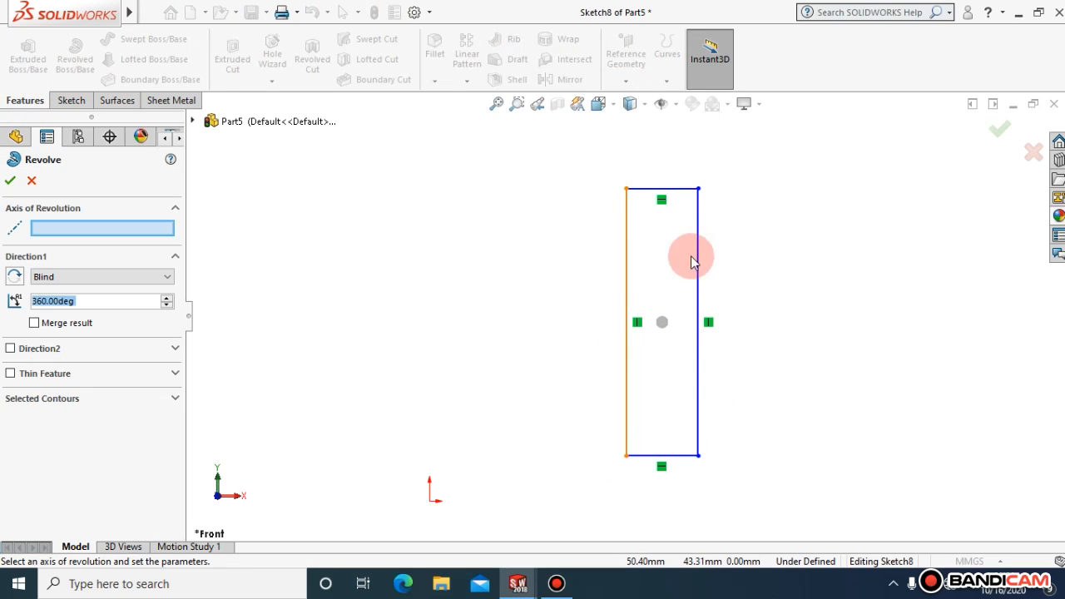
{"action": "left_click", "coordinate": [96, 225]}
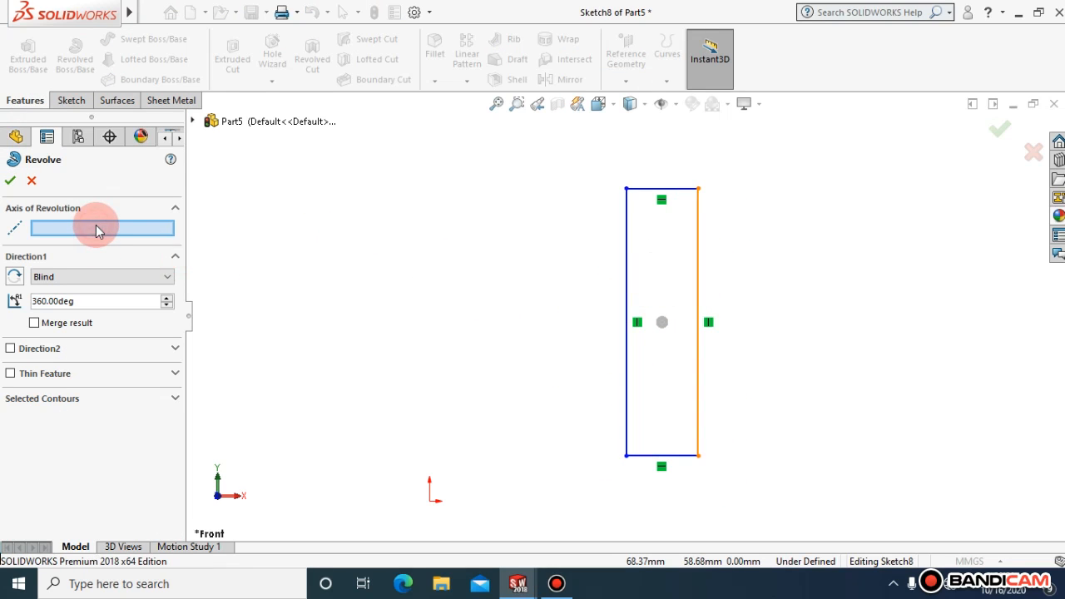
{"action": "left_click", "coordinate": [729, 309]}
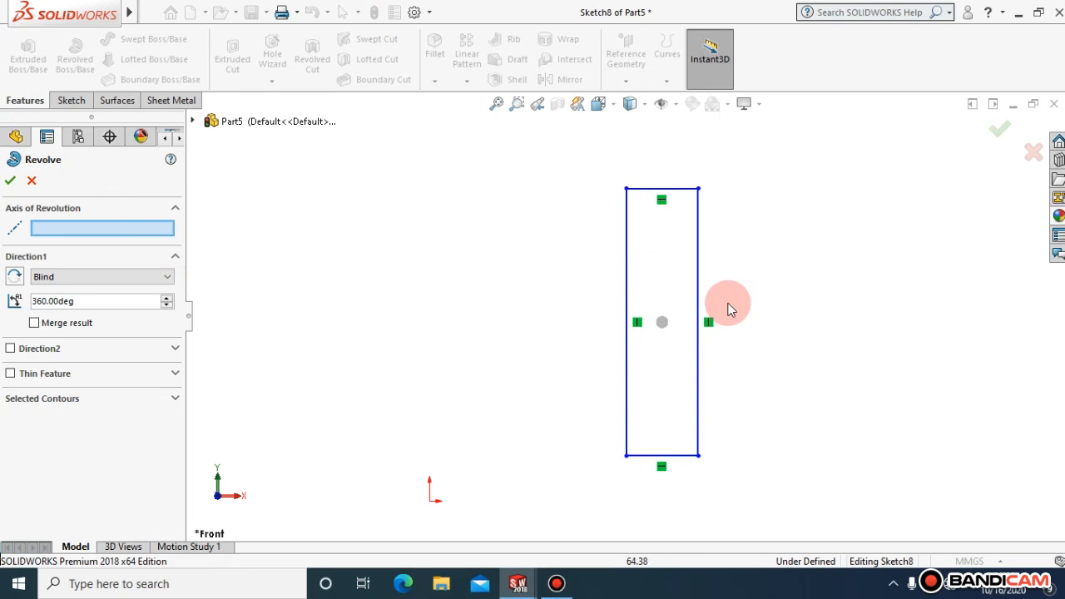
{"action": "left_click", "coordinate": [625, 285]}
{"action": "left_click", "coordinate": [103, 281]}
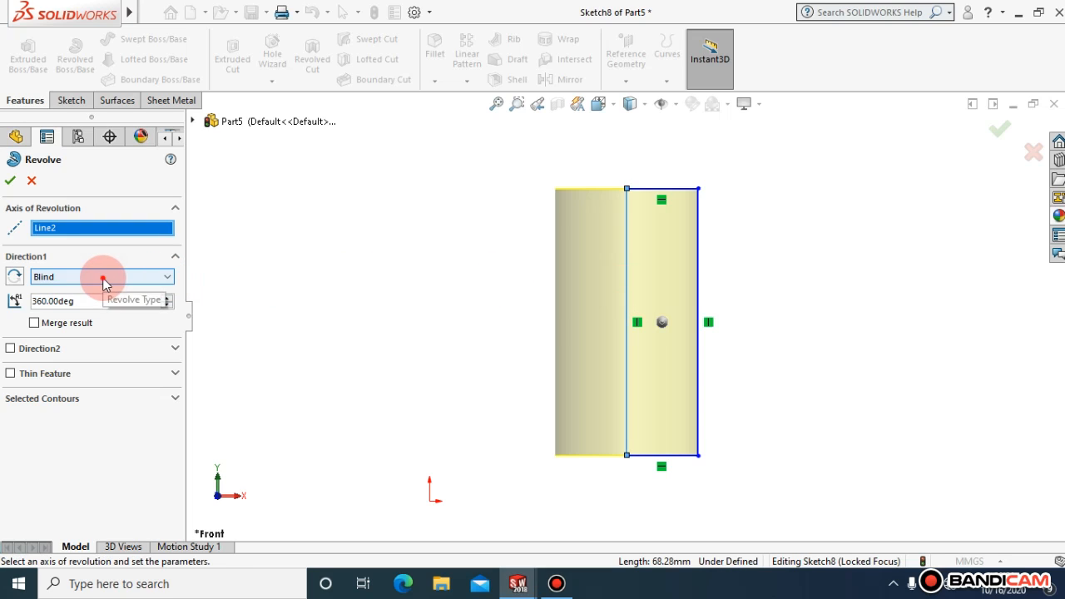
{"action": "left_click", "coordinate": [103, 291]}
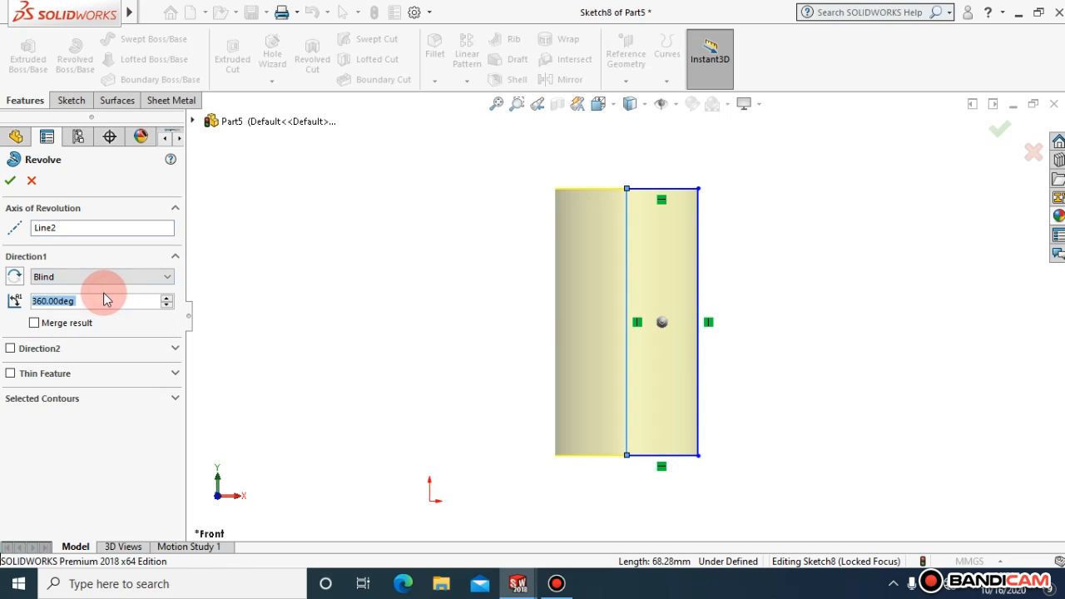
- Turn on Merge result for the revolve, try a Blind Direction 2 of 3600 degrees, and leave Direction 2 off
{"action": "left_click", "coordinate": [35, 323]}
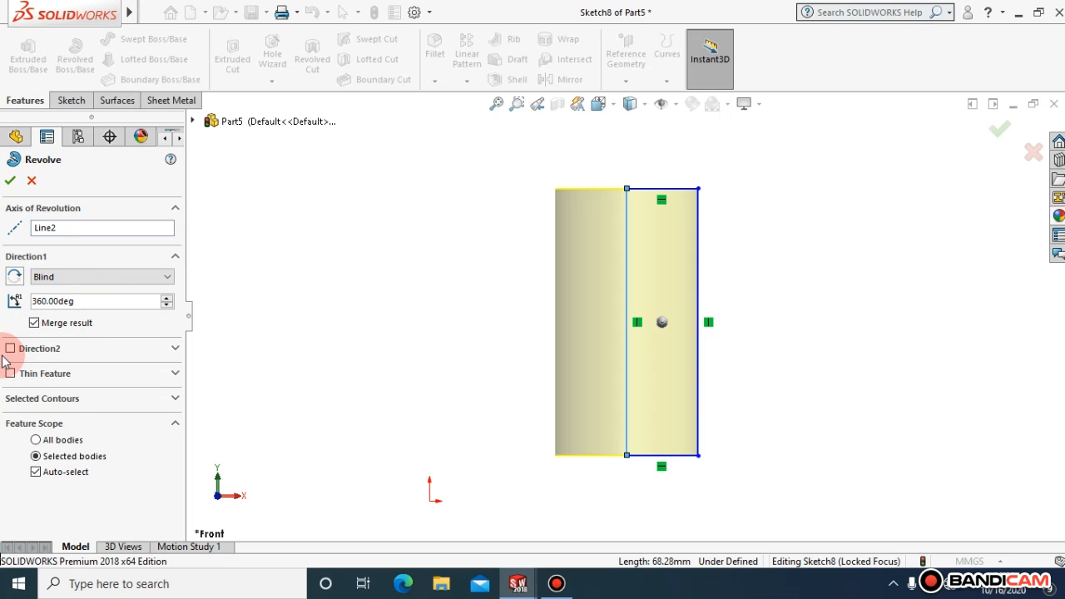
{"action": "left_click", "coordinate": [10, 350]}
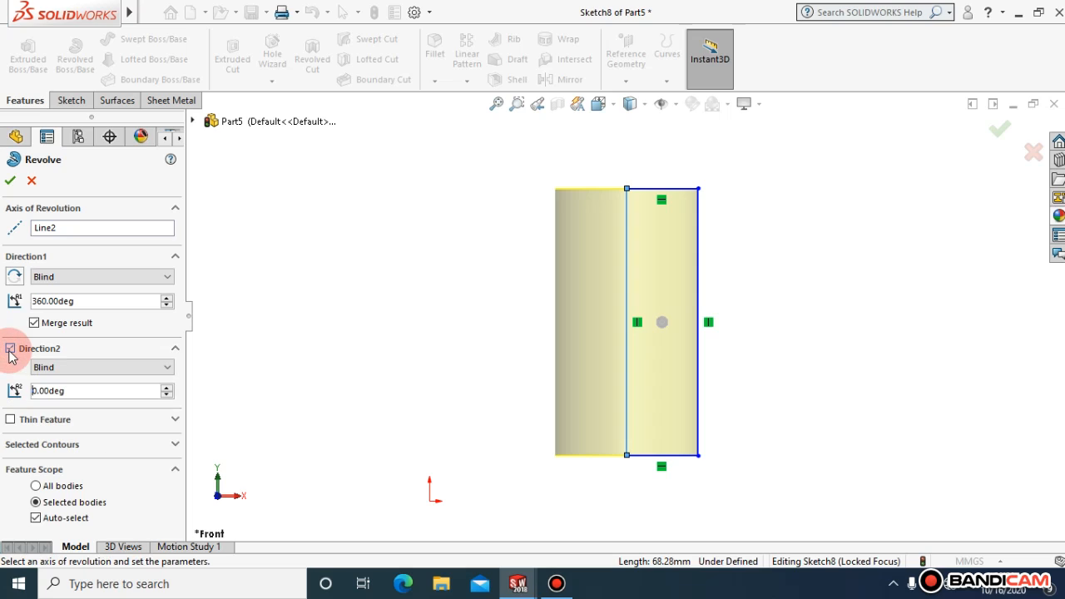
{"action": "left_click", "coordinate": [83, 389]}
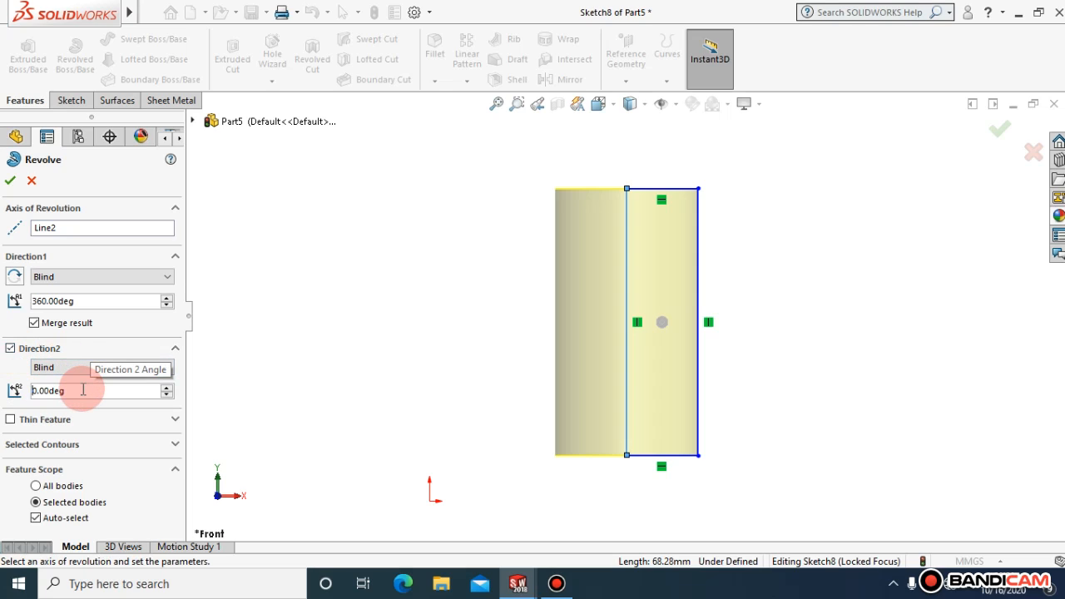
{"action": "type", "text": "360"}
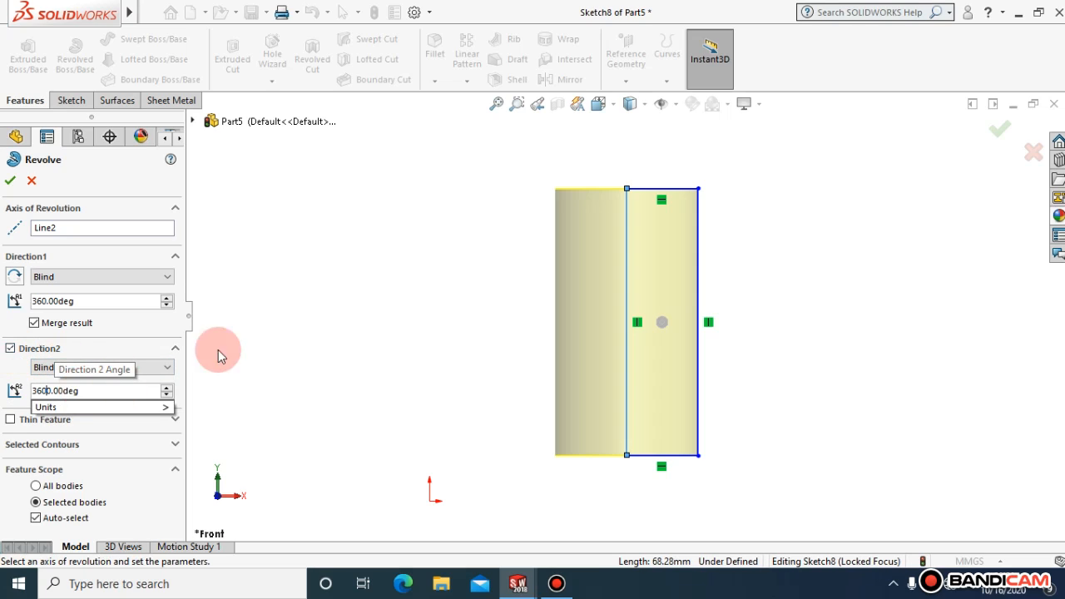
{"action": "left_click", "coordinate": [340, 329]}
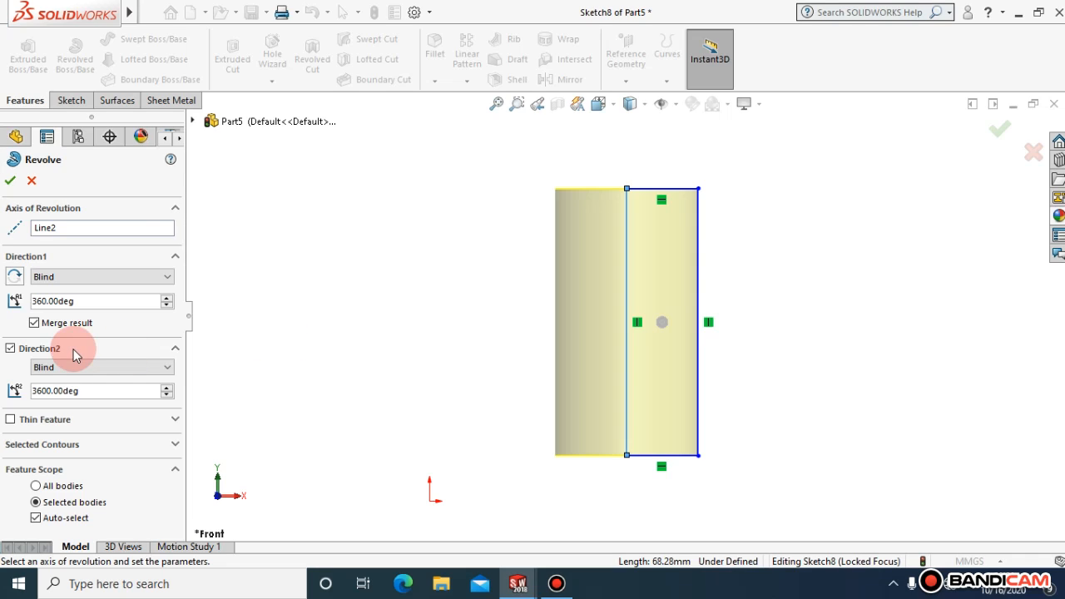
{"action": "left_click", "coordinate": [10, 350]}
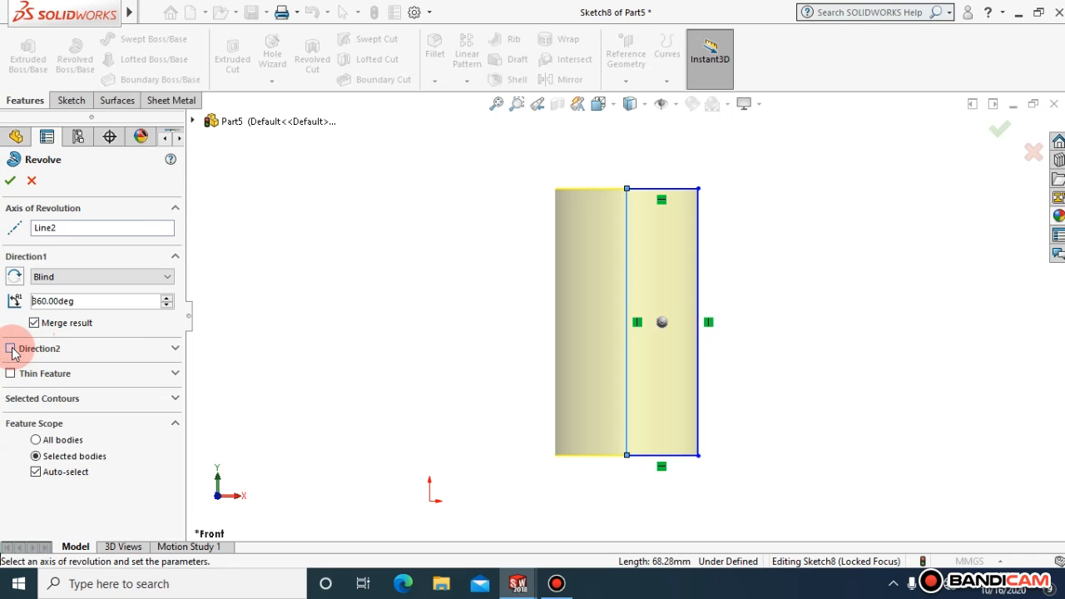
- Try a 10 mm One-Direction thin feature on the revolve, switch it off and accept the solid revolved boss
{"action": "left_click", "coordinate": [179, 376]}
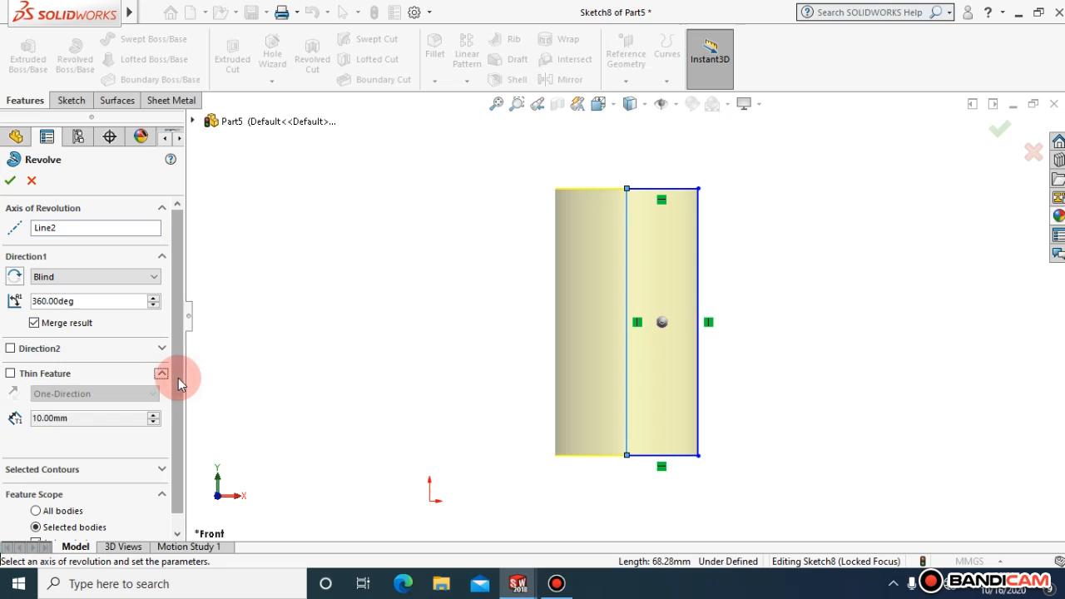
{"action": "left_click", "coordinate": [11, 376]}
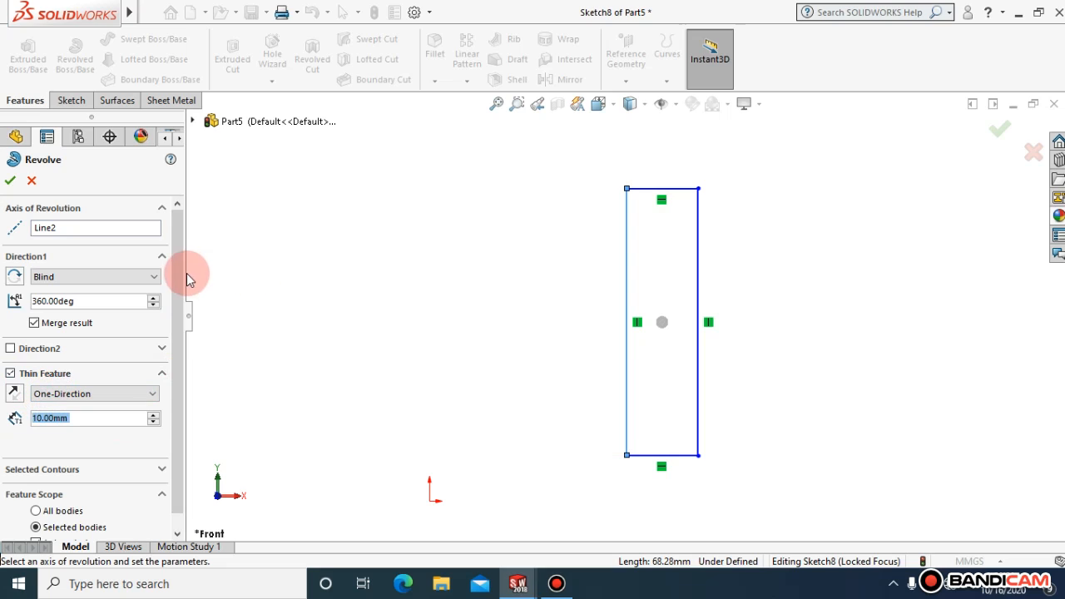
{"action": "scroll", "coordinate": [187, 305], "scroll_direction": "down", "scroll_amount": 1}
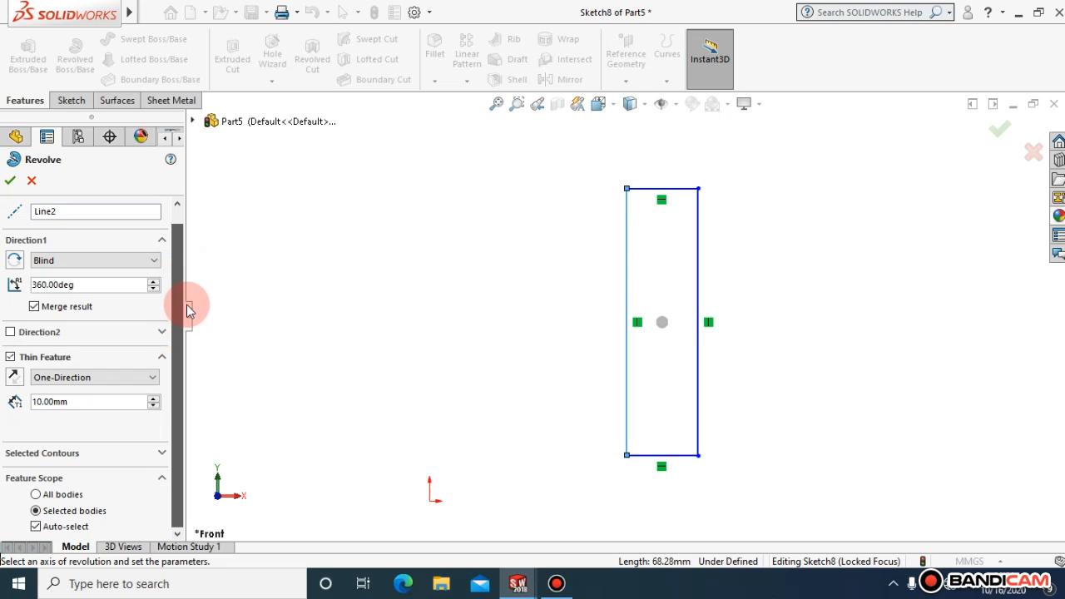
{"action": "left_click", "coordinate": [10, 358]}
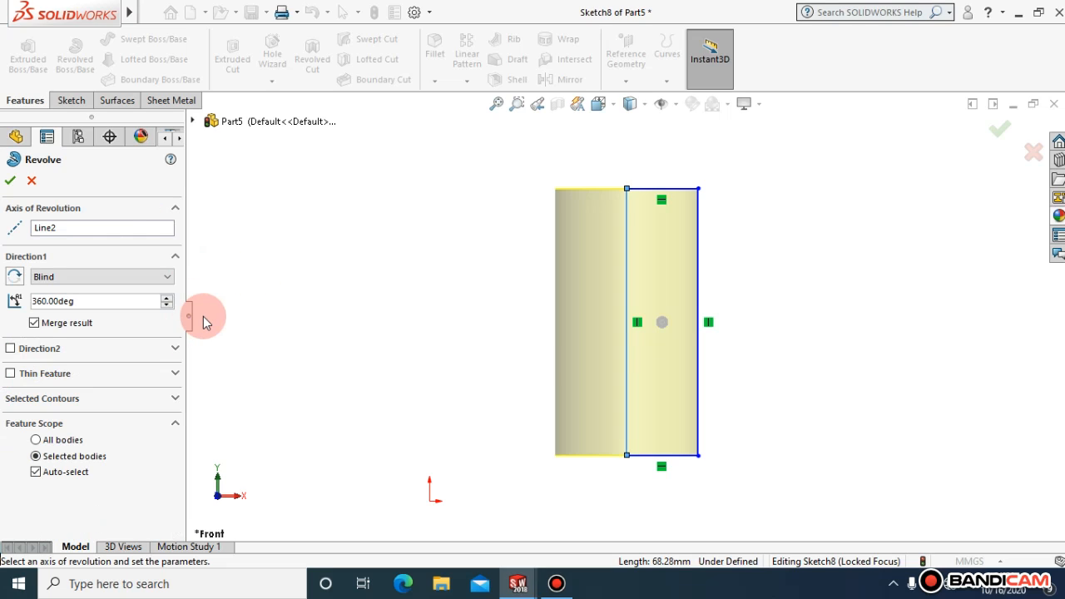
{"action": "left_click", "coordinate": [11, 182]}
{"action": "left_click", "coordinate": [306, 261]}
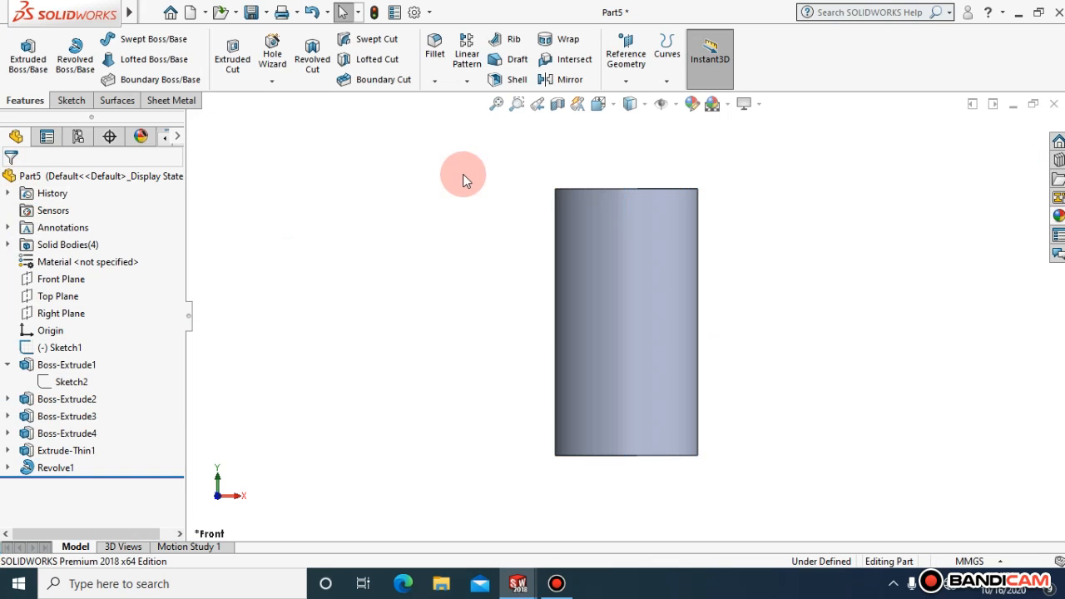
- Examine the revolved cylinder from the isometric, left and angled standard orientations, finishing in the isometric view
{"action": "key", "text": "space"}
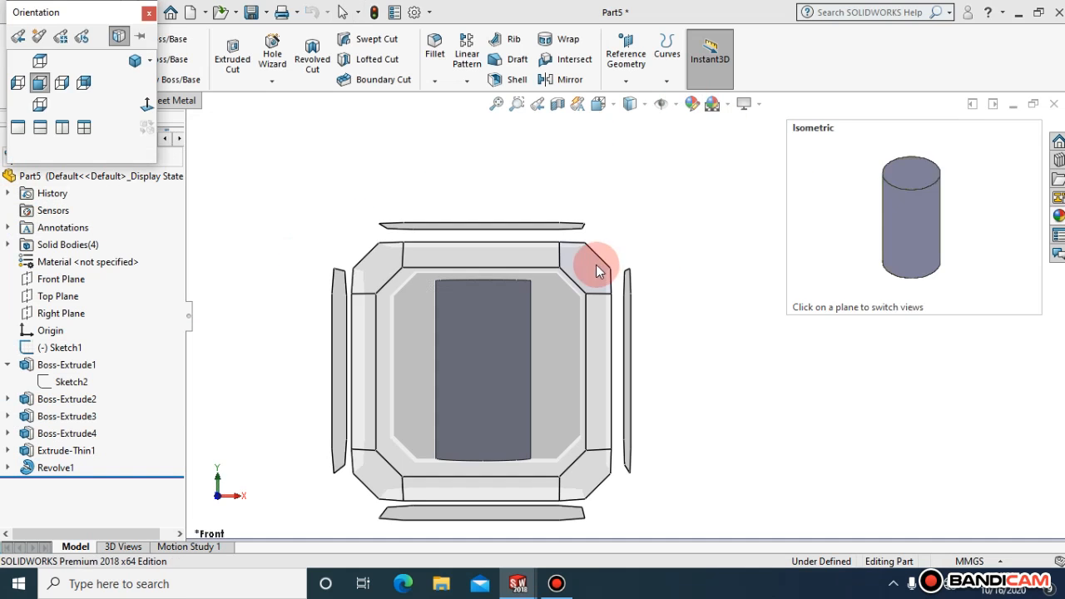
{"action": "left_click", "coordinate": [596, 264]}
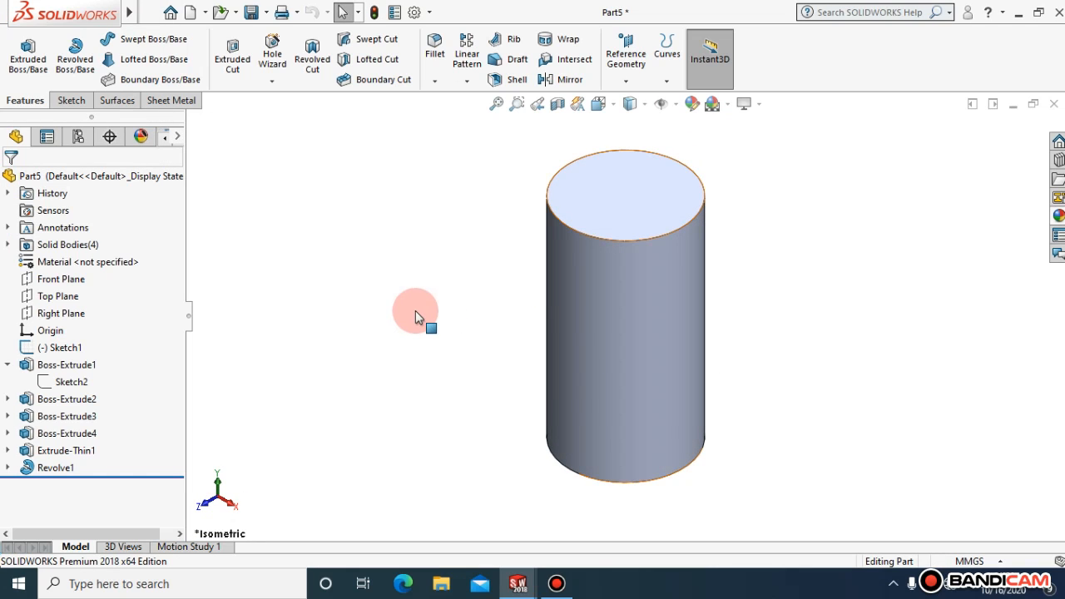
{"action": "key", "text": "space"}
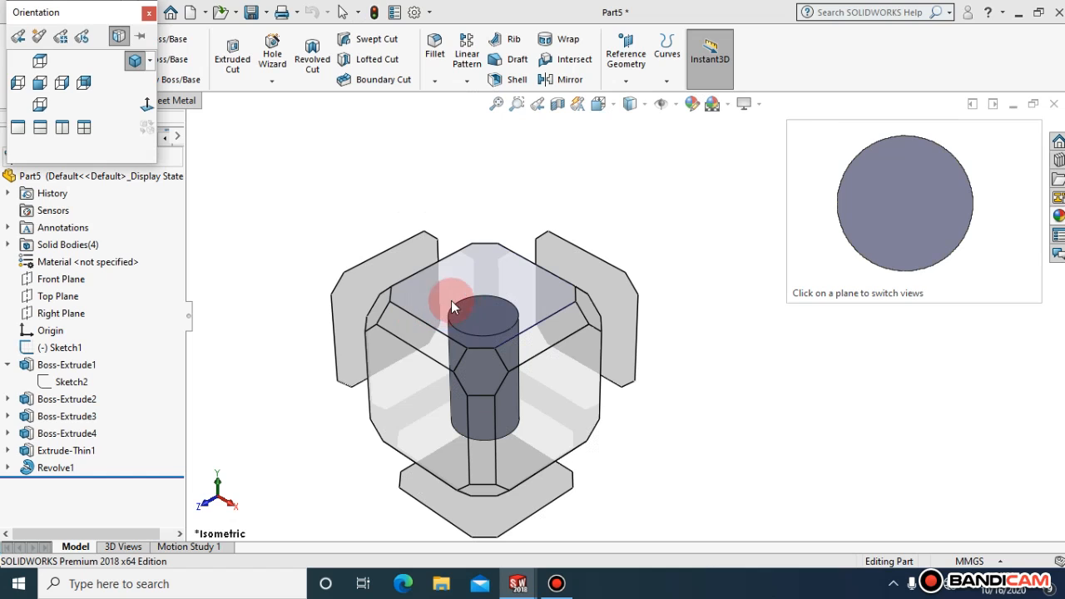
{"action": "left_click", "coordinate": [390, 275]}
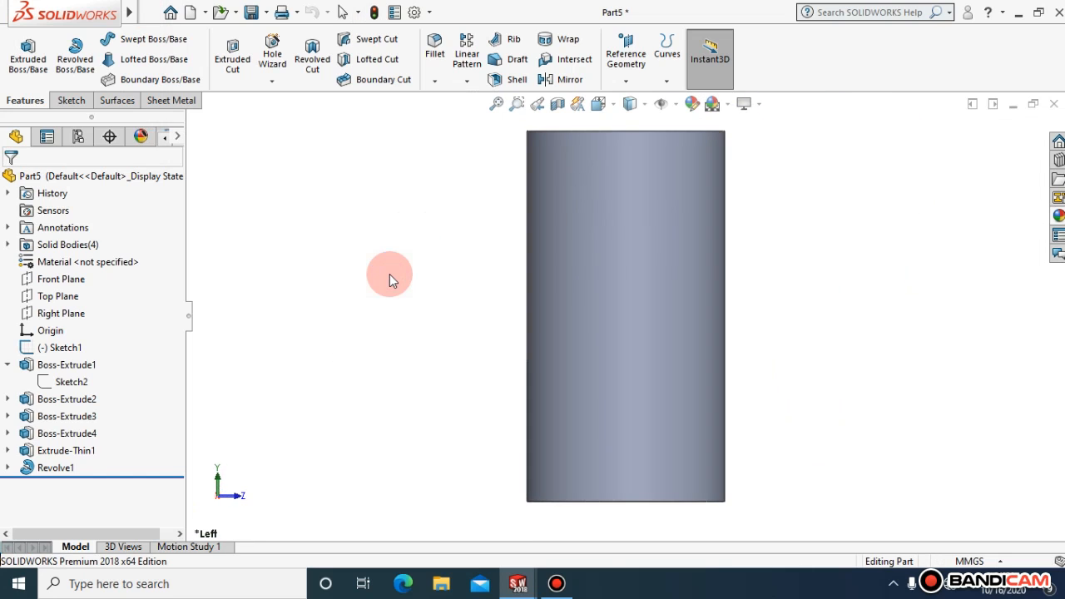
{"action": "key", "text": "space"}
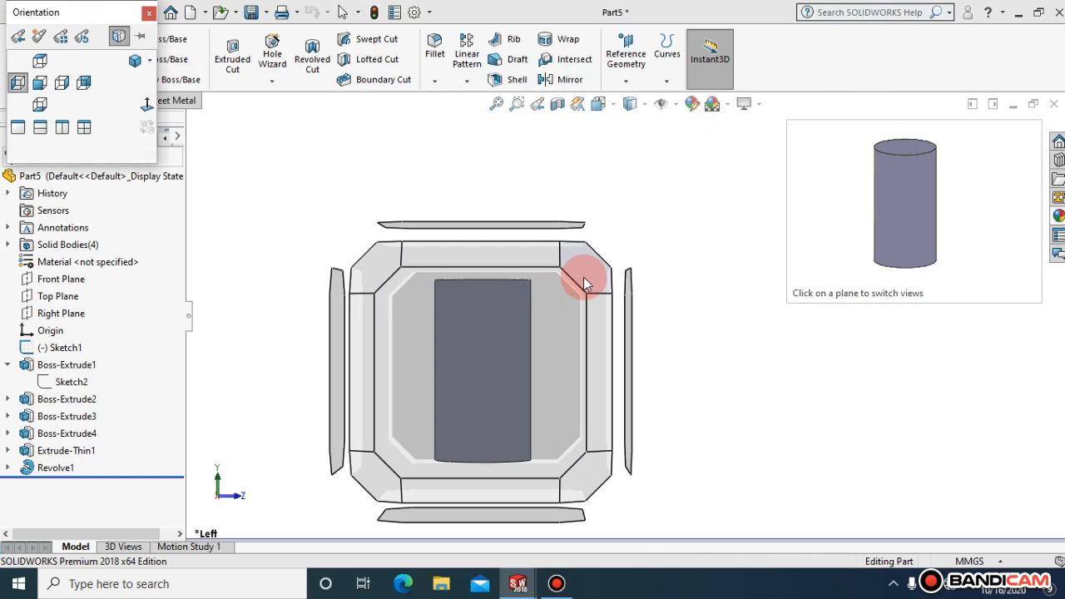
{"action": "left_click", "coordinate": [584, 284]}
{"action": "key", "text": "space"}
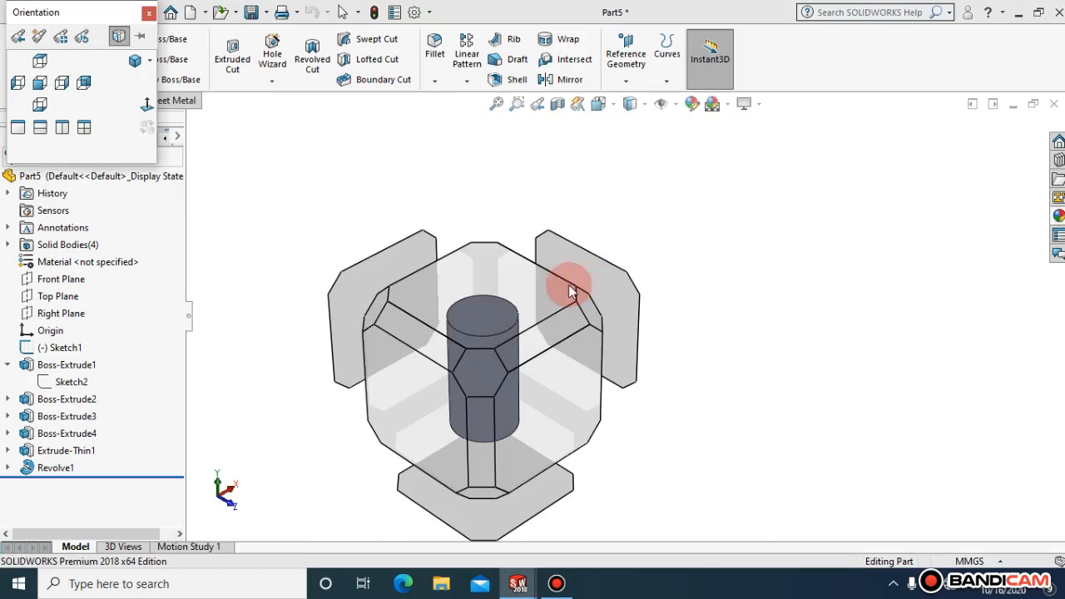
{"action": "left_click", "coordinate": [488, 366]}
{"action": "key", "text": "space"}
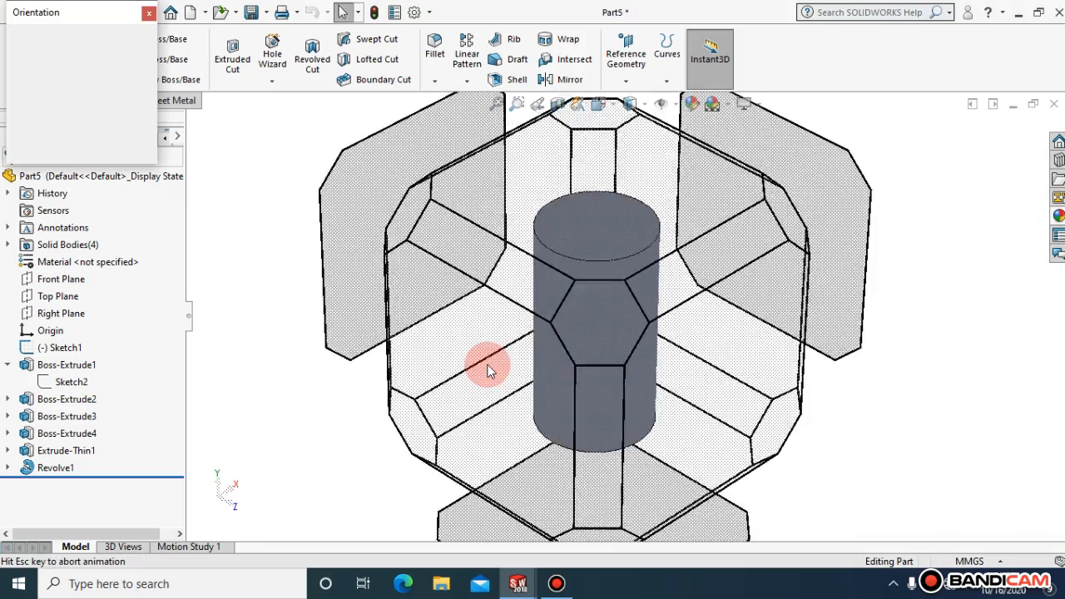
{"action": "left_click", "coordinate": [383, 441]}
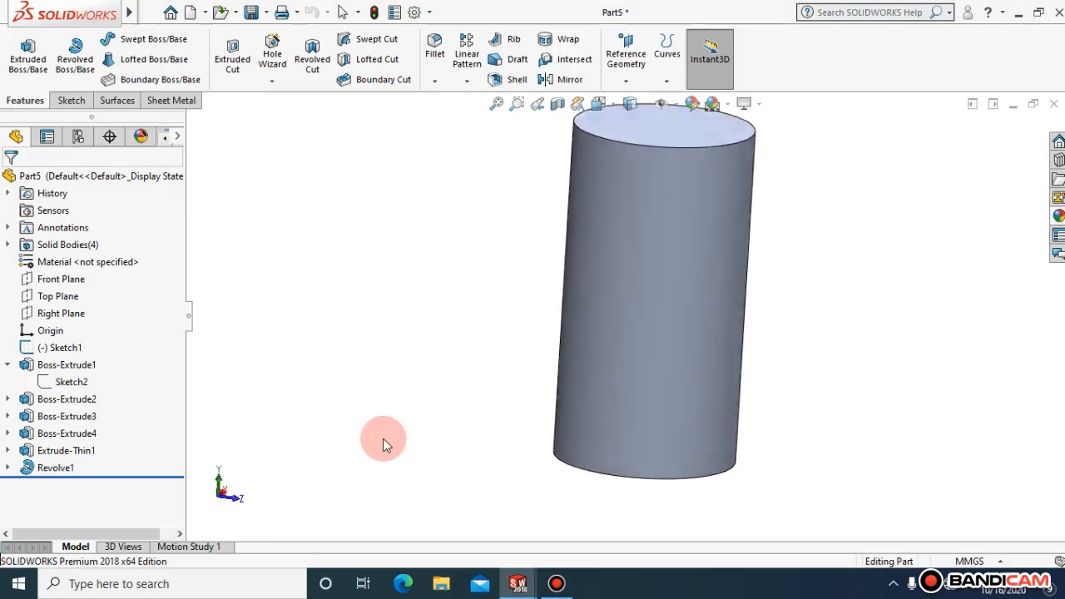
{"action": "key", "text": "space"}
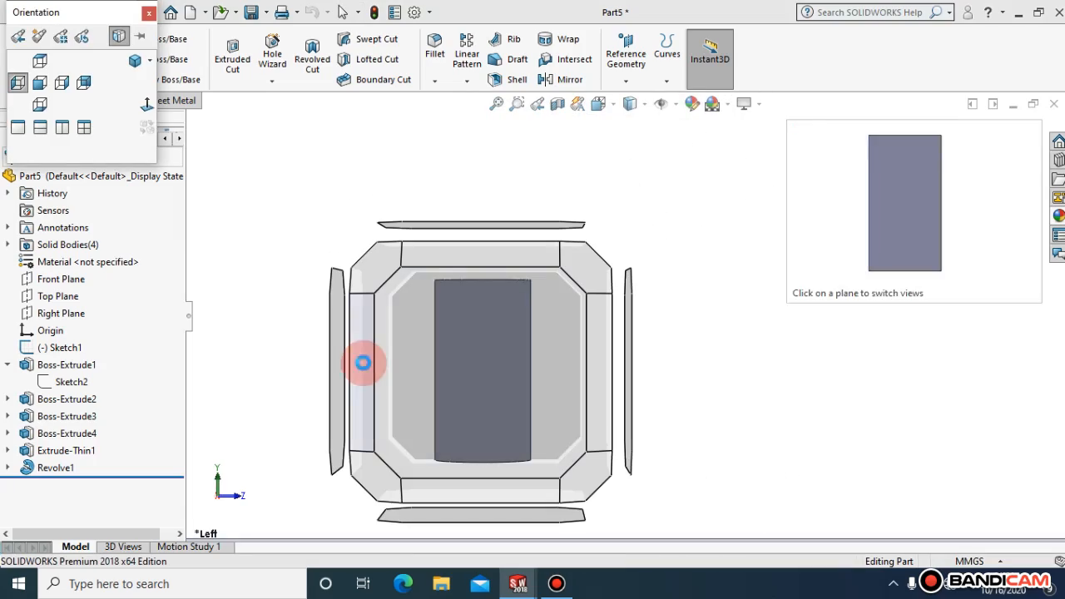
{"action": "left_click", "coordinate": [364, 363]}
{"action": "key", "text": "space"}
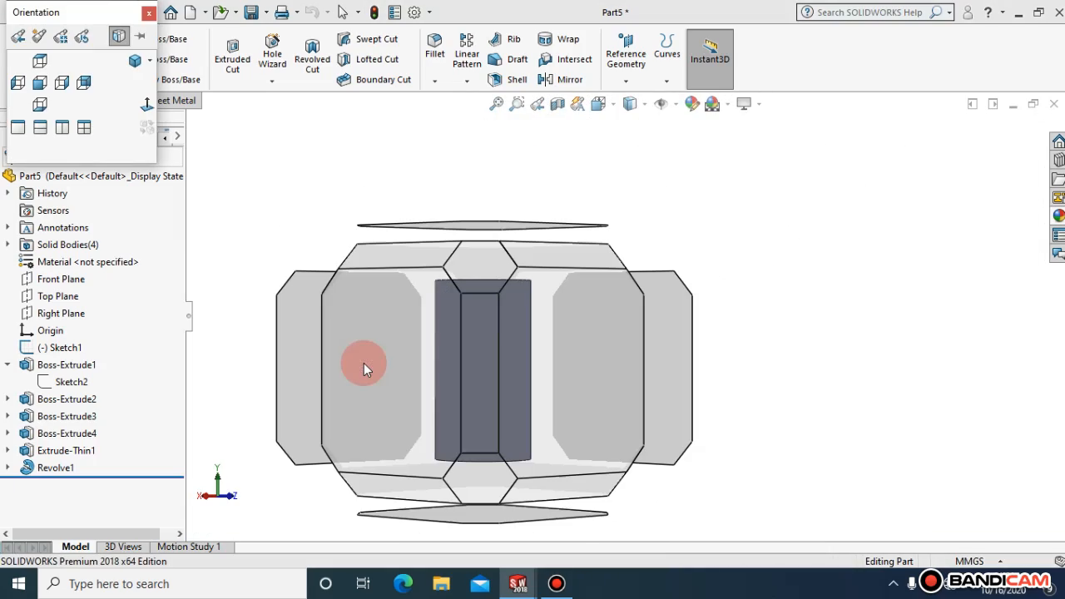
{"action": "left_click", "coordinate": [134, 61]}
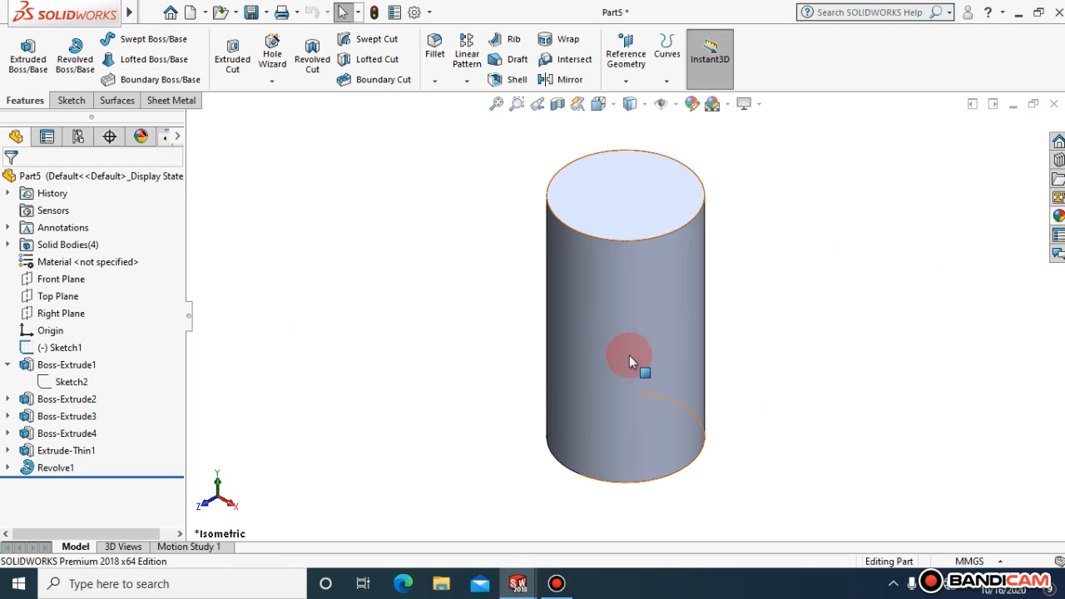
- Colour the whole revolved body red (RGB 255, 0, 0) after trying dark blue
{"action": "right_click", "coordinate": [628, 356]}
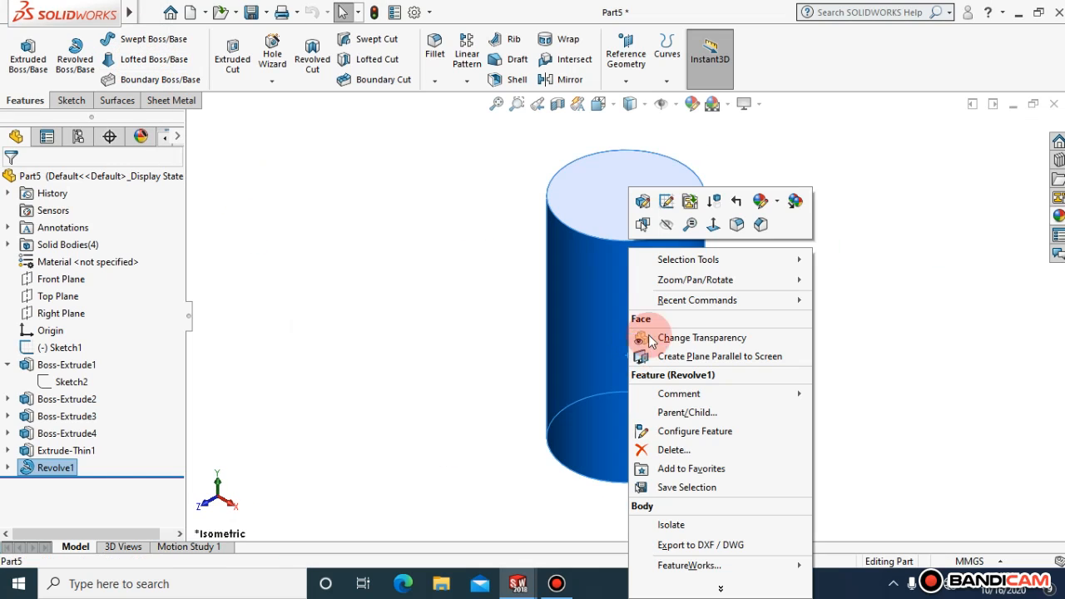
{"action": "left_click", "coordinate": [766, 203]}
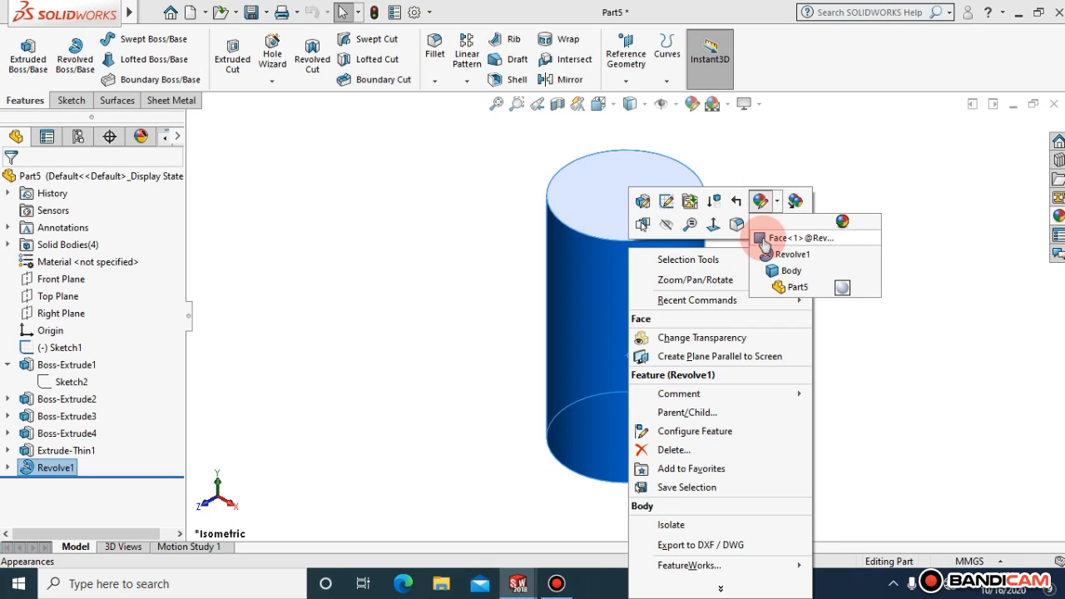
{"action": "left_click", "coordinate": [792, 272]}
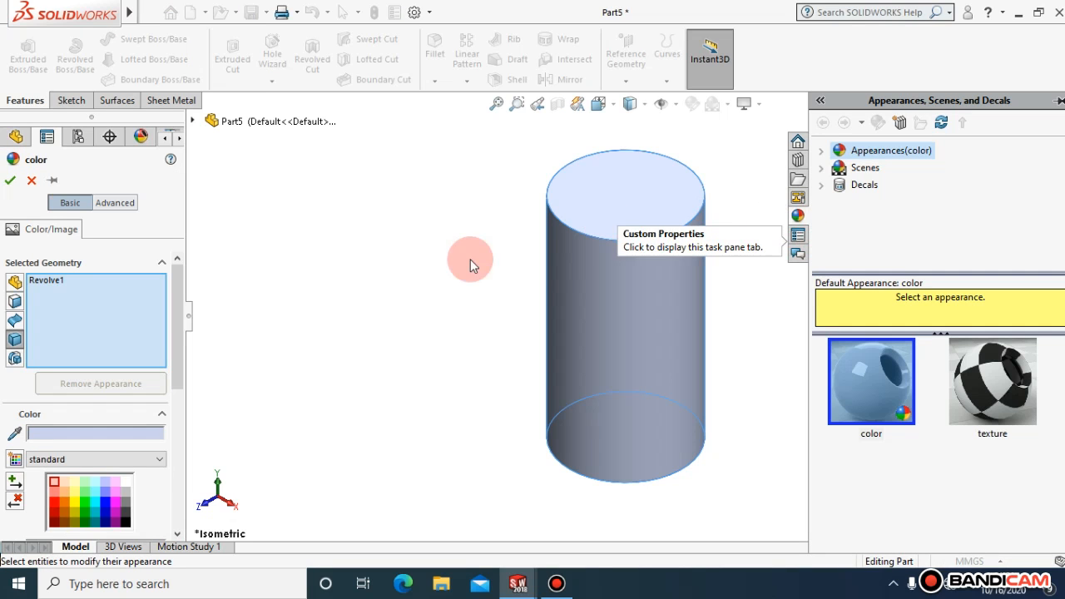
{"action": "left_click_drag", "start_coordinate": [180, 331], "coordinate": [180, 428]}
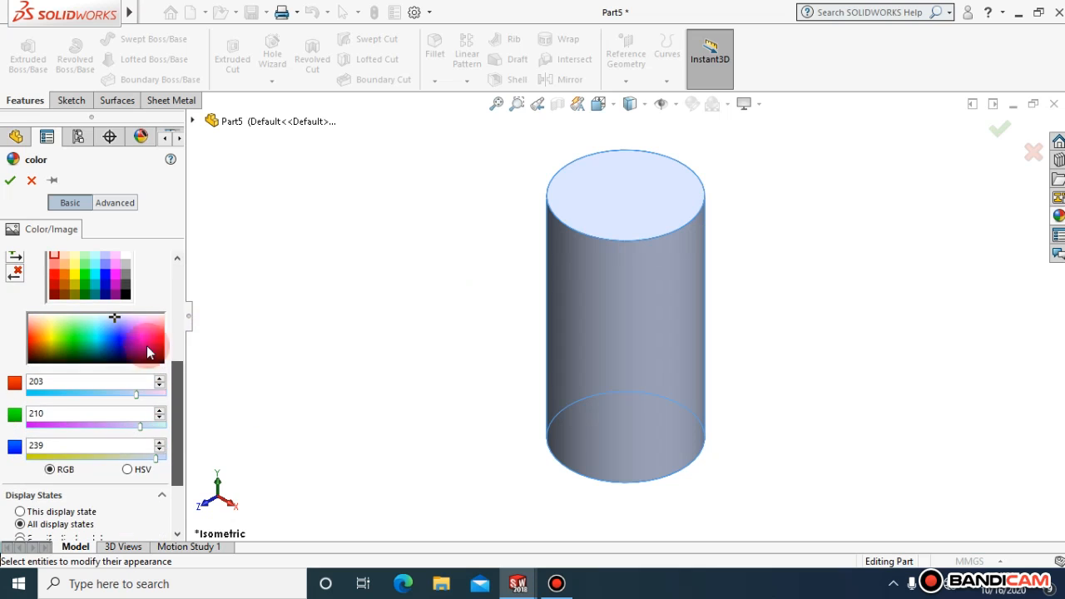
{"action": "left_click", "coordinate": [107, 283]}
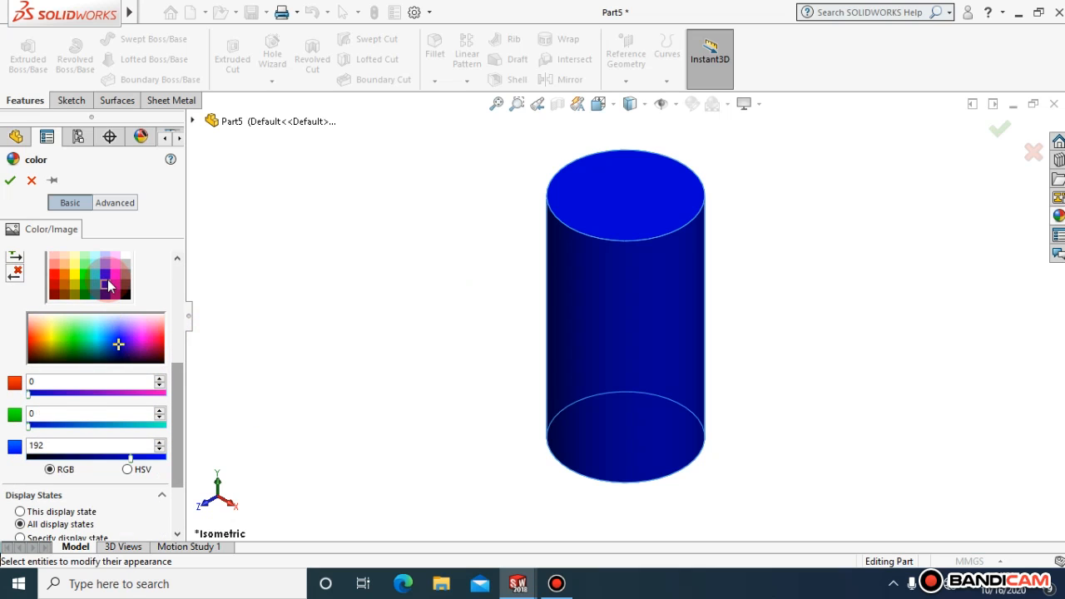
{"action": "left_click", "coordinate": [56, 275]}
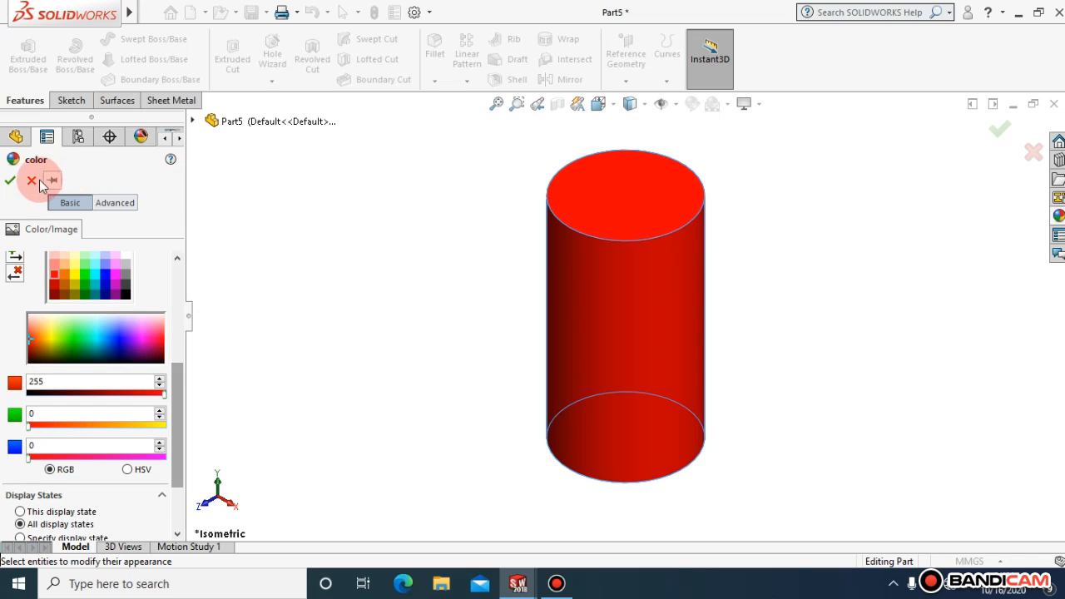
{"action": "left_click", "coordinate": [11, 180]}
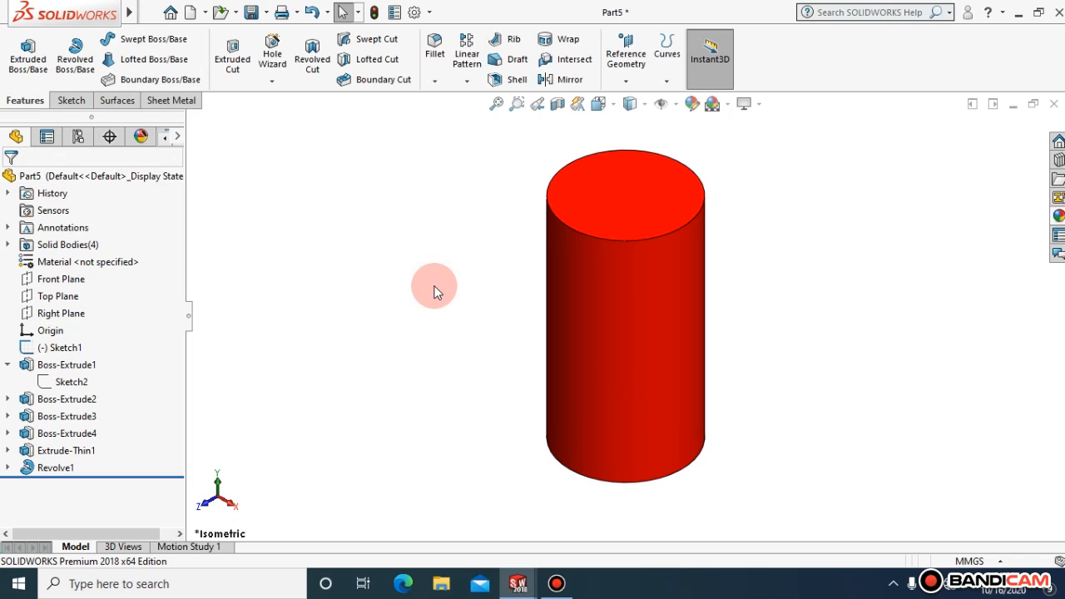
- Open the appearance settings for the cylinder's side face alone and look through the Scenes library folders
{"action": "right_click", "coordinate": [641, 265]}
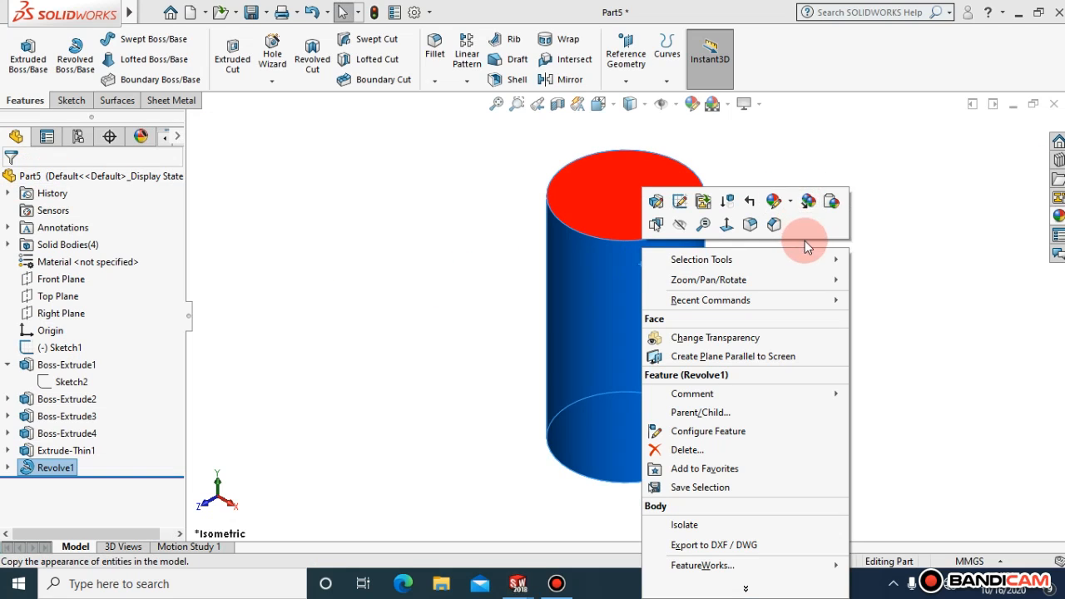
{"action": "left_click", "coordinate": [790, 201]}
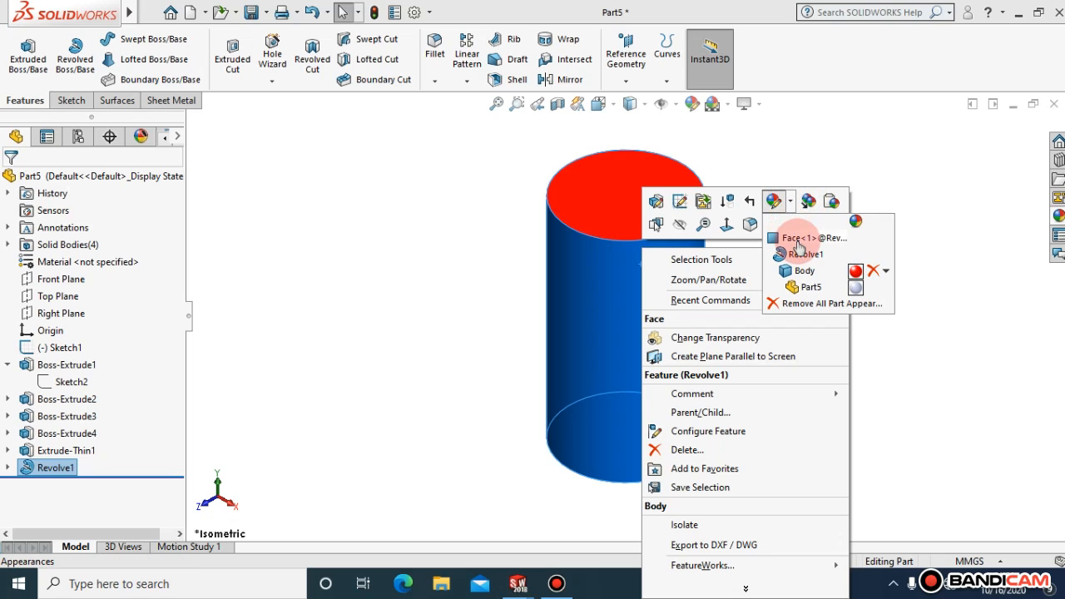
{"action": "left_click", "coordinate": [797, 239]}
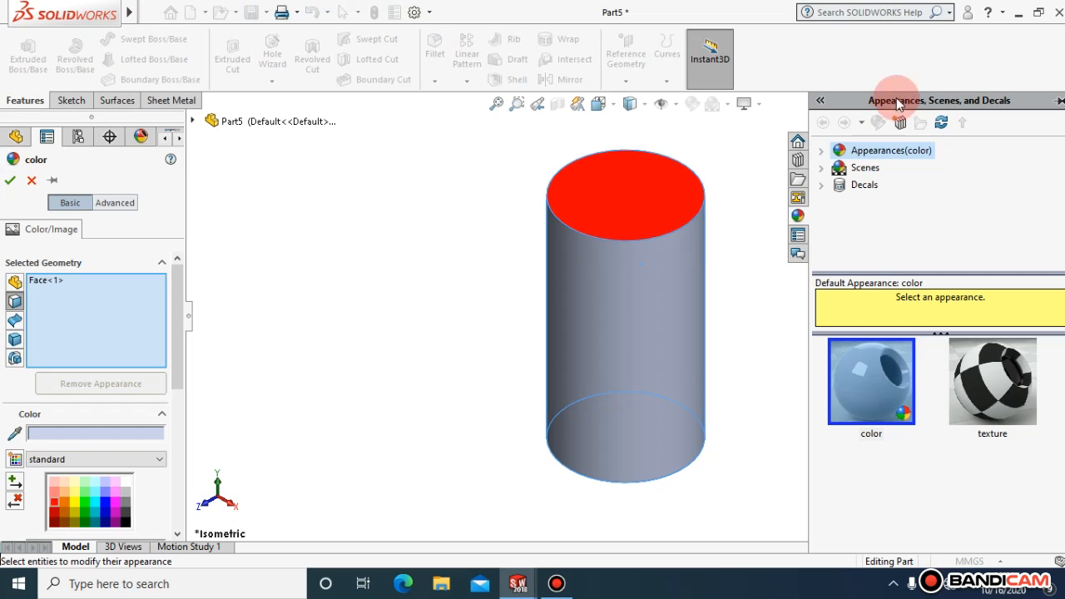
{"action": "left_click", "coordinate": [823, 168]}
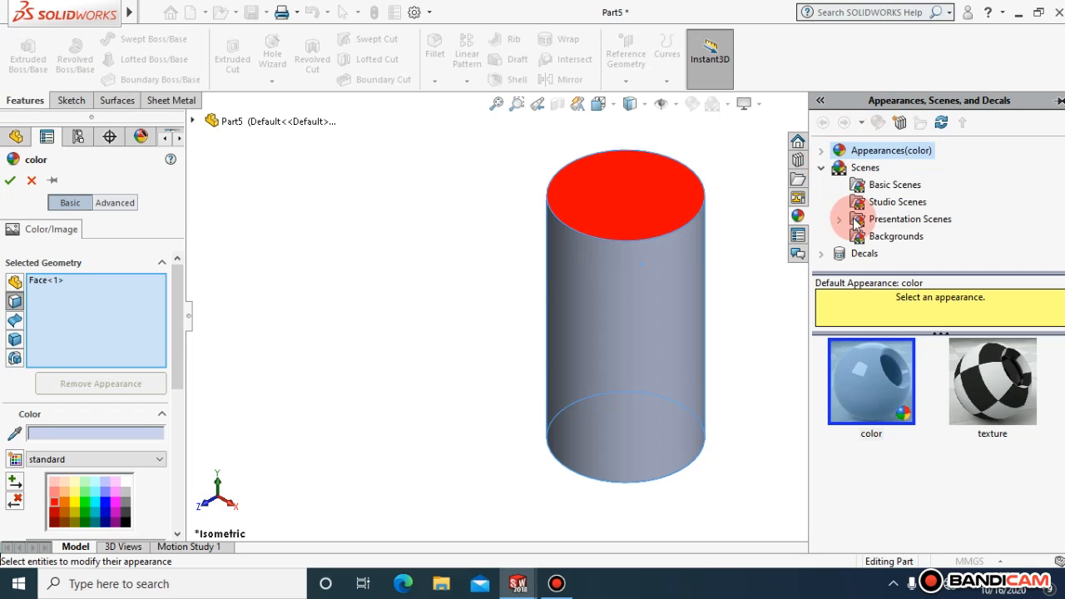
{"action": "left_click", "coordinate": [859, 168]}
{"action": "left_click", "coordinate": [822, 168]}
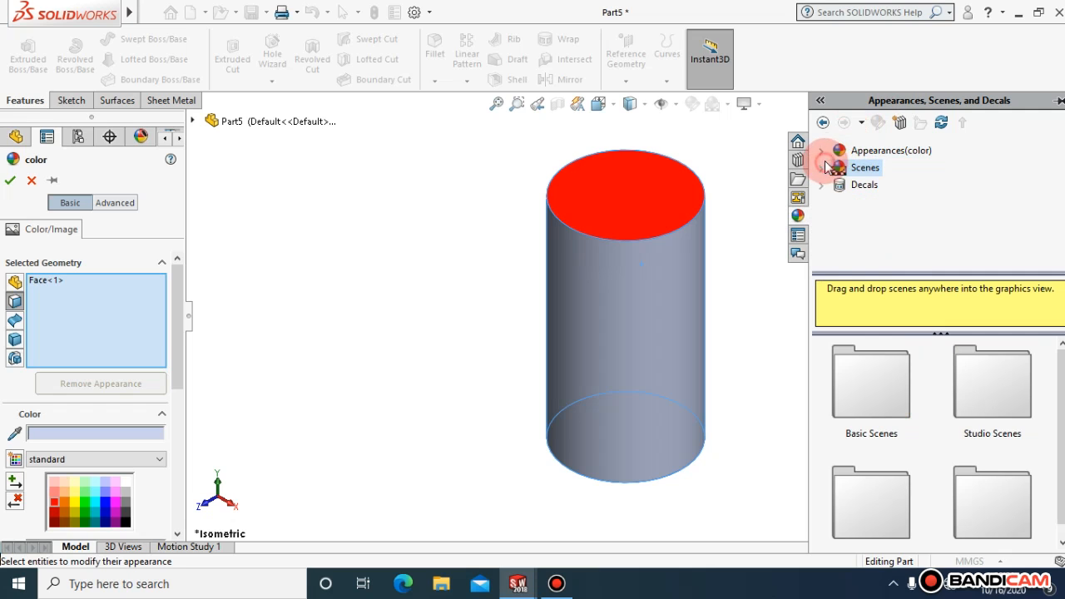
- Apply the polished aluminum metal appearance to the cylinder's side face and accept it
{"action": "left_click", "coordinate": [821, 150]}
{"action": "left_click", "coordinate": [871, 178]}
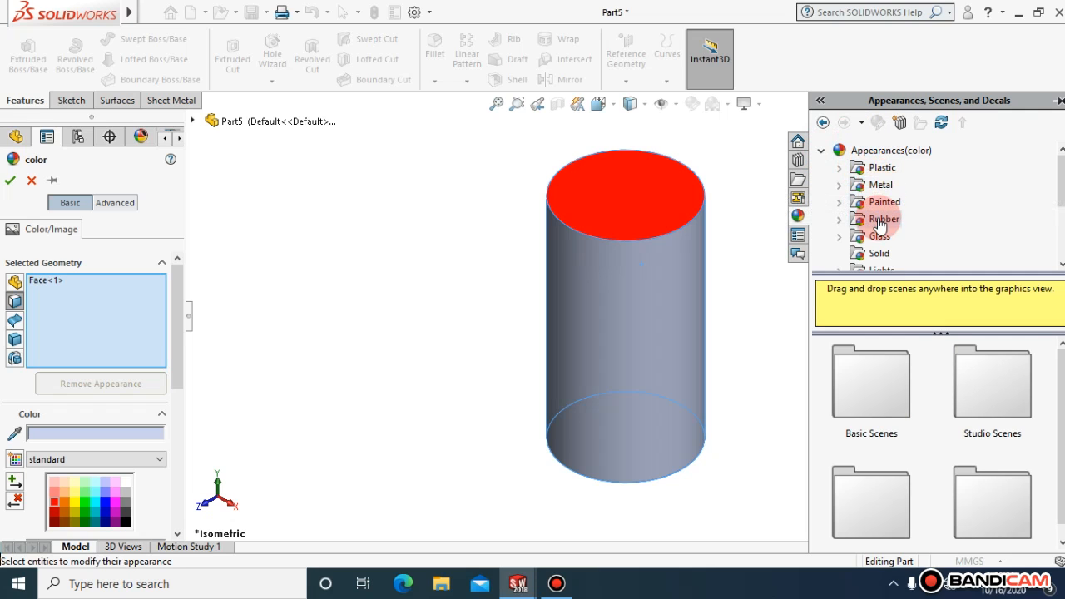
{"action": "left_click", "coordinate": [879, 187]}
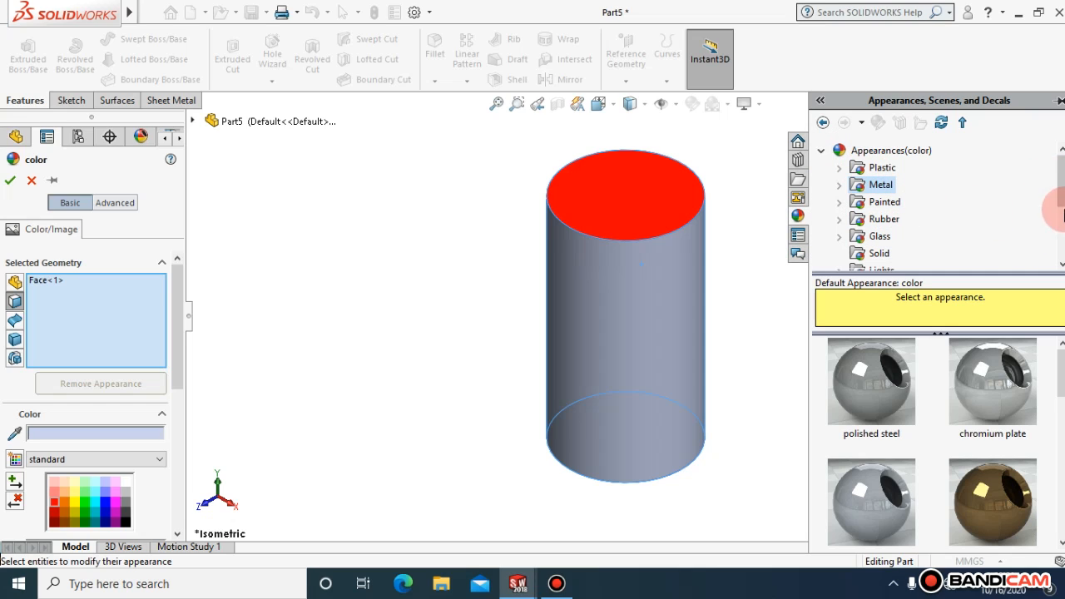
{"action": "left_click_drag", "start_coordinate": [1062, 203], "coordinate": [1062, 217]}
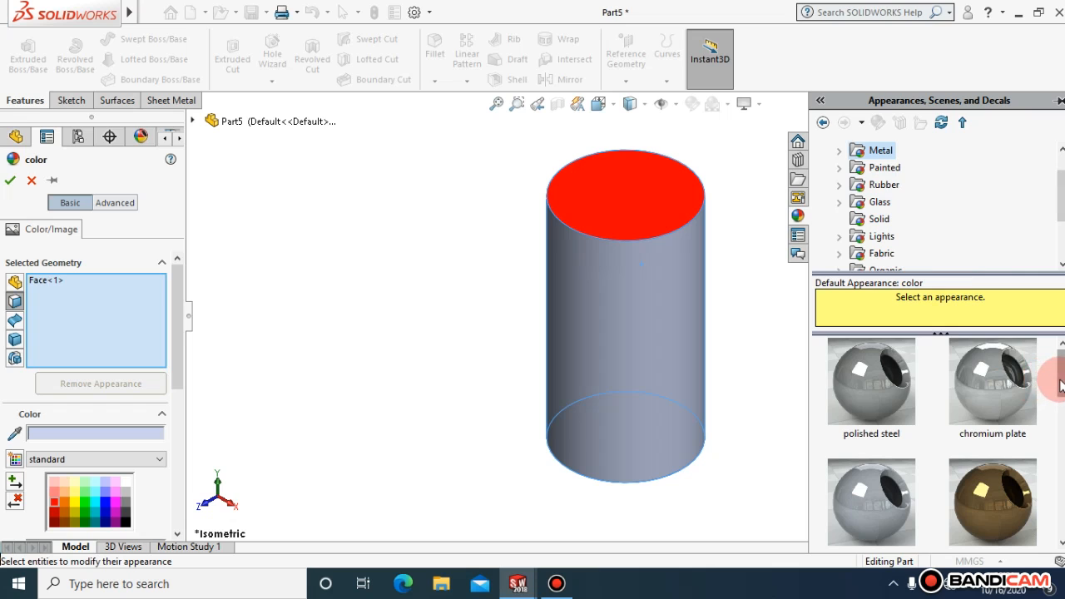
{"action": "left_click_drag", "start_coordinate": [1061, 385], "coordinate": [1062, 408]}
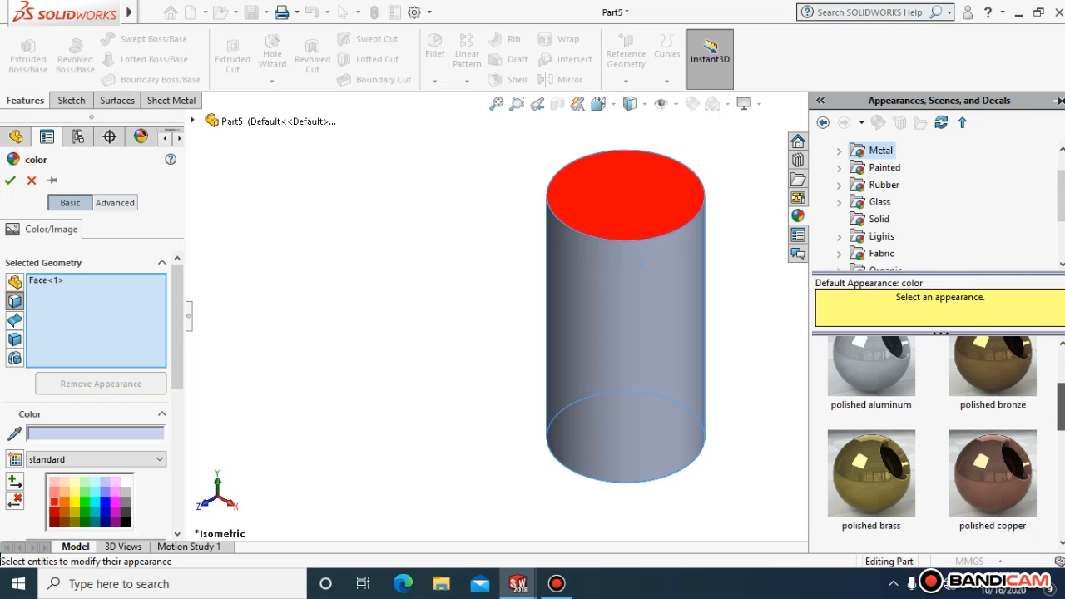
{"action": "left_click", "coordinate": [874, 391]}
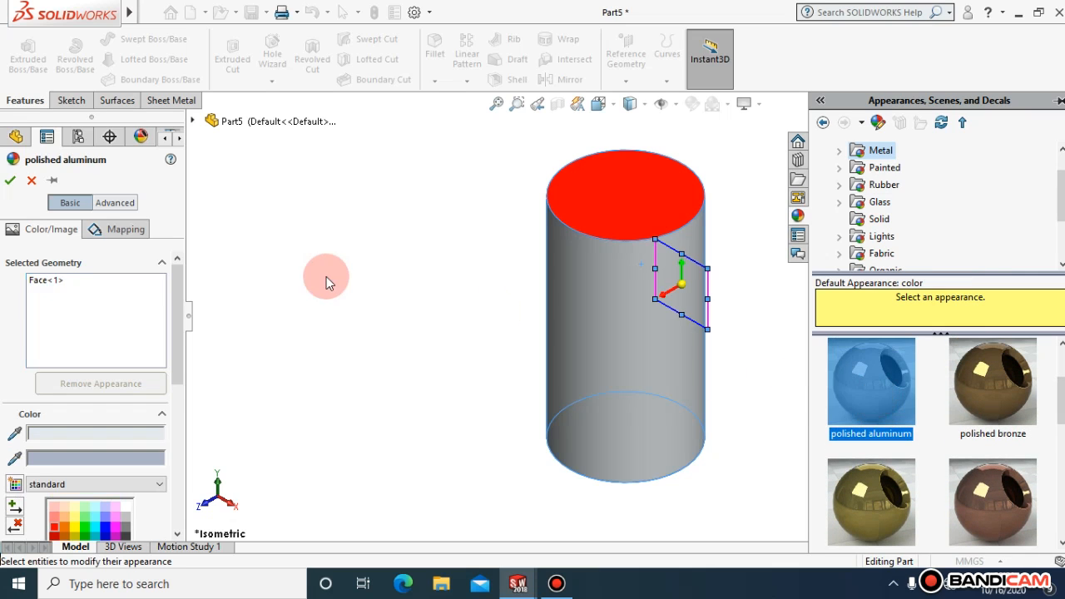
{"action": "left_click", "coordinate": [11, 180]}
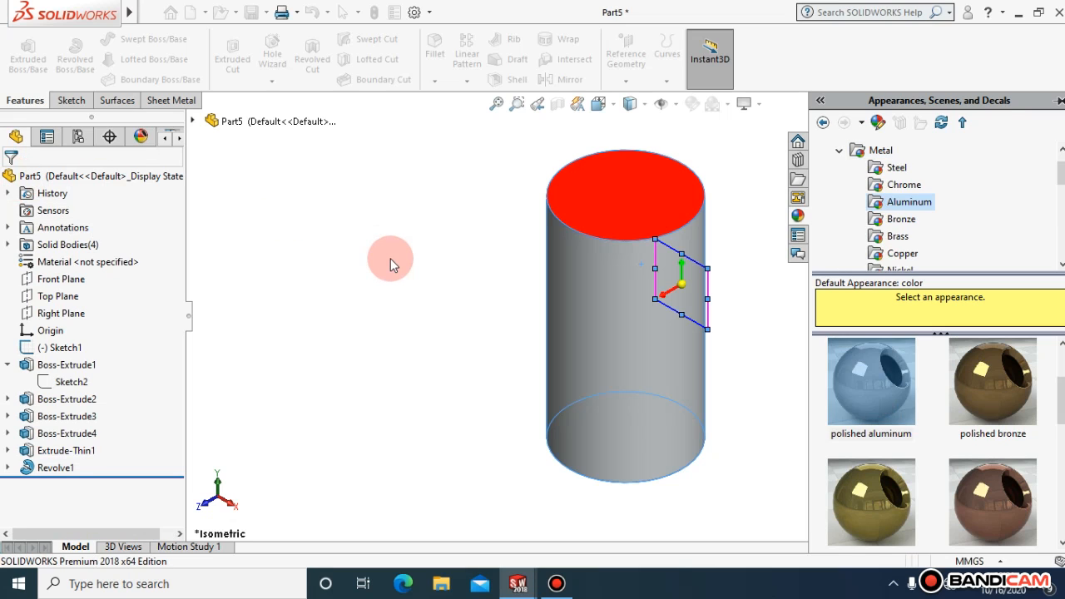
{"action": "left_click", "coordinate": [390, 258]}
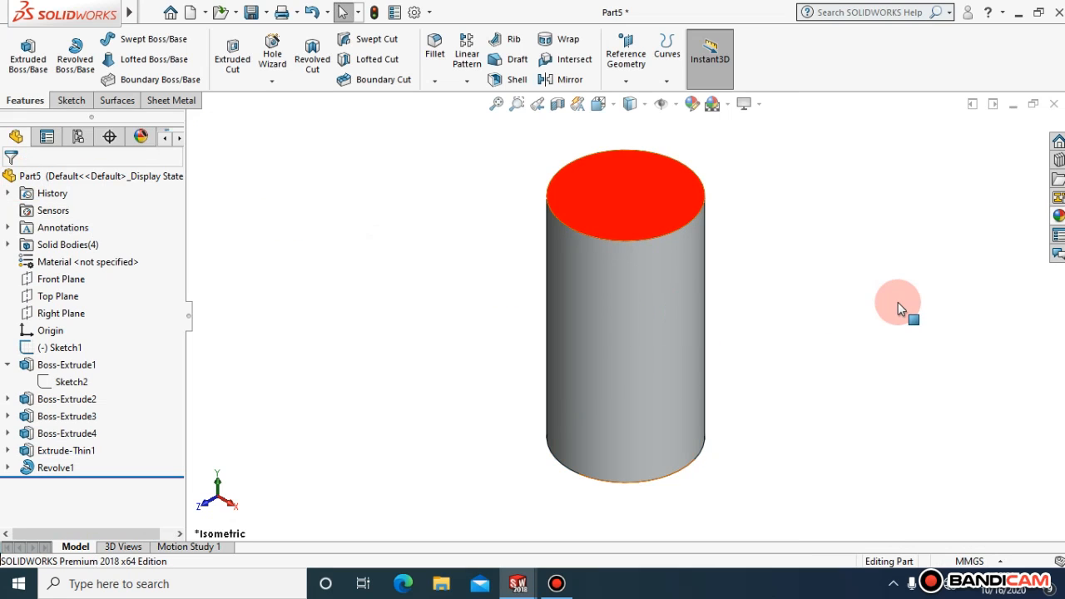
- Apply the checkered texture appearance to the whole revolved body and accept it
{"action": "right_click", "coordinate": [648, 285]}
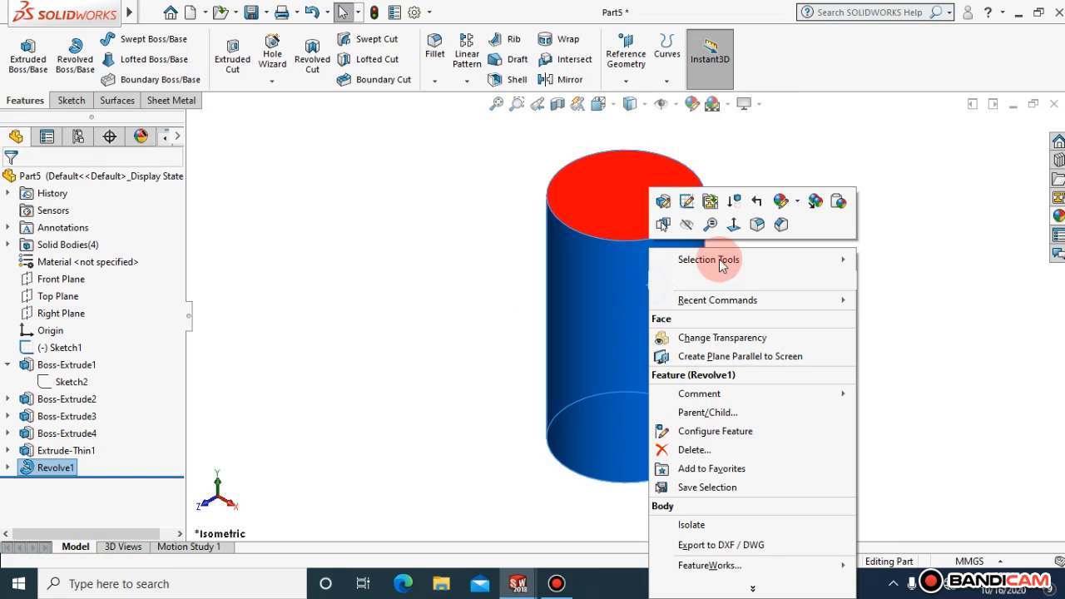
{"action": "left_click", "coordinate": [798, 202]}
{"action": "left_click", "coordinate": [803, 274]}
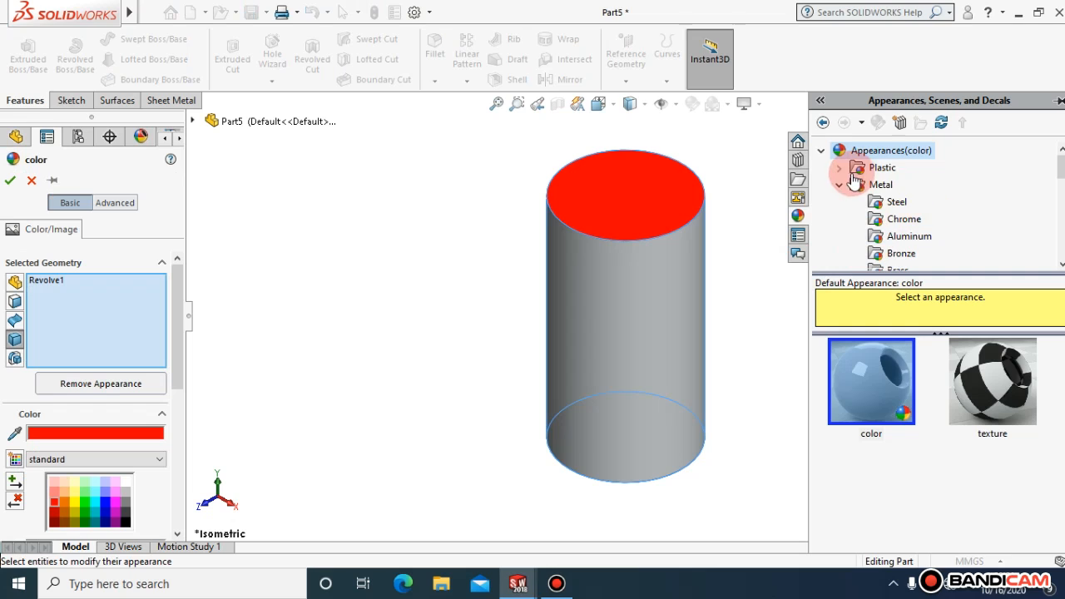
{"action": "left_click", "coordinate": [975, 404]}
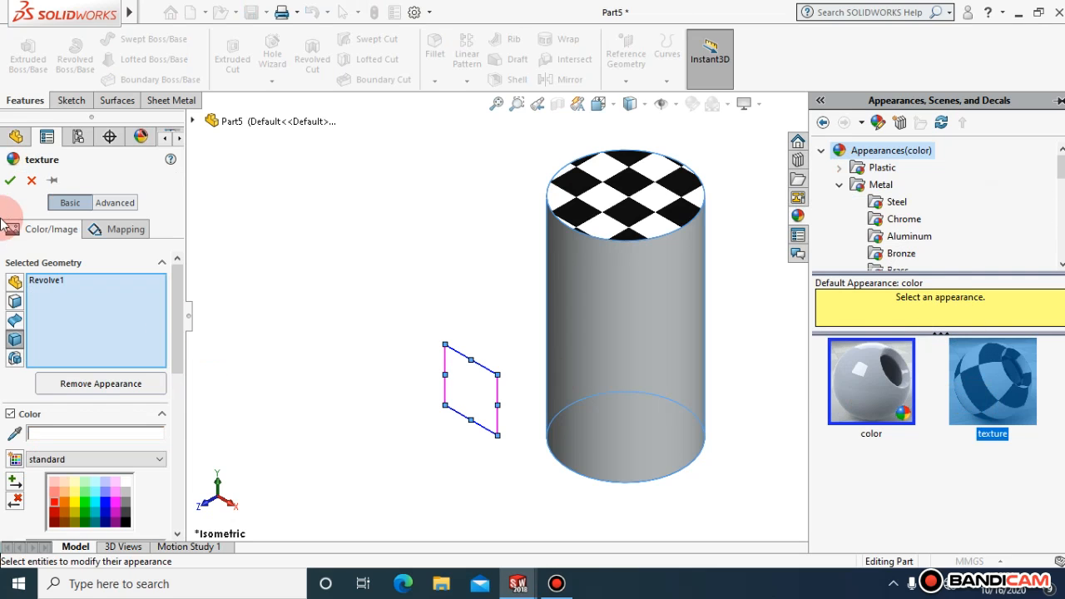
{"action": "left_click", "coordinate": [10, 180]}
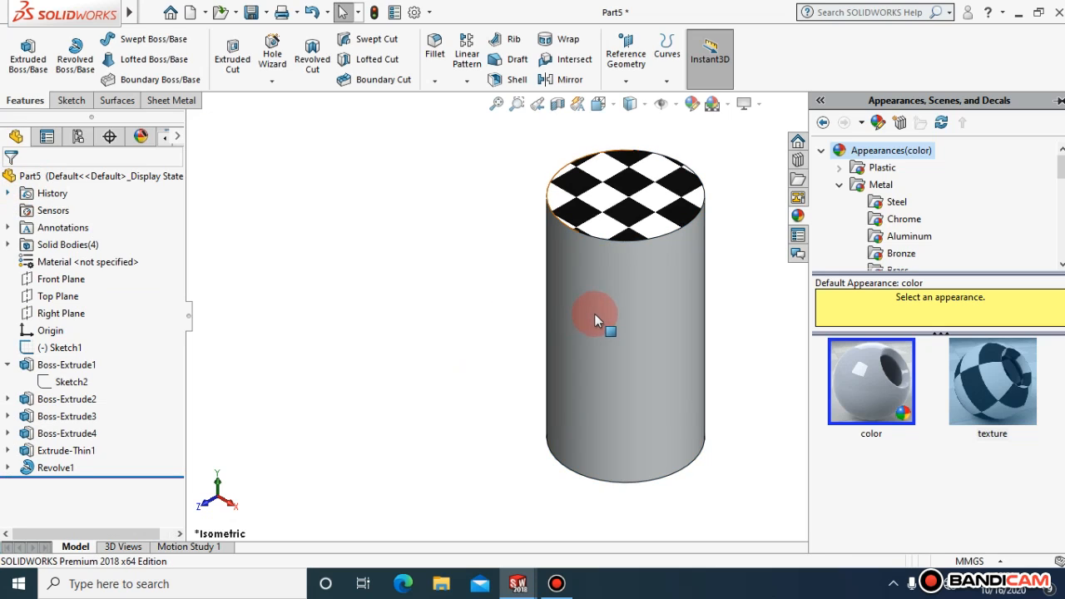
{"action": "left_click", "coordinate": [228, 352]}
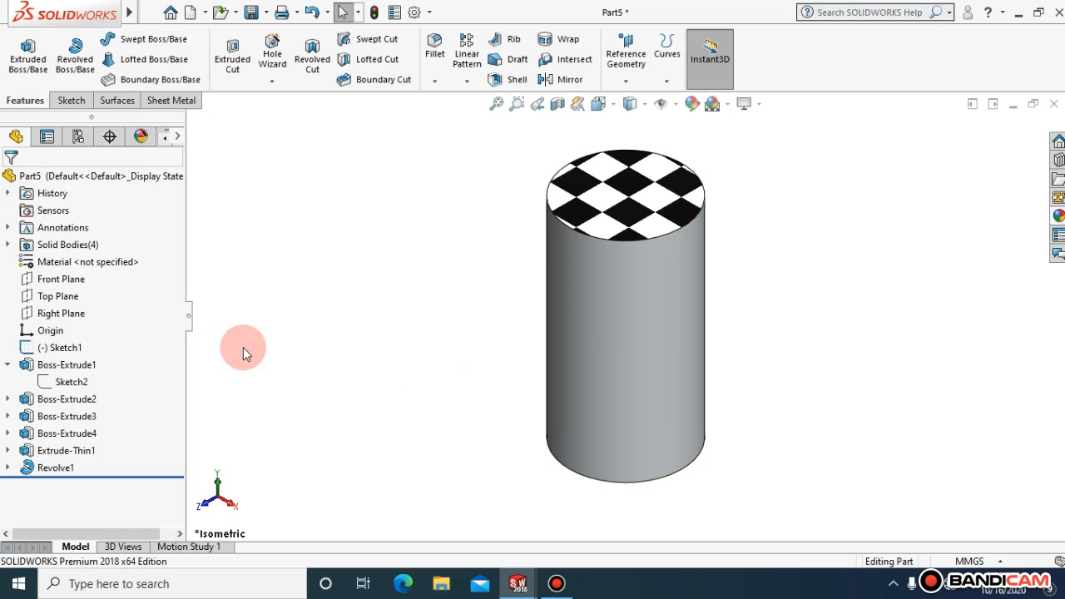
- Start a fillet on the cylinder's top face and set its radius to 5 mm
{"action": "right_click", "coordinate": [630, 276]}
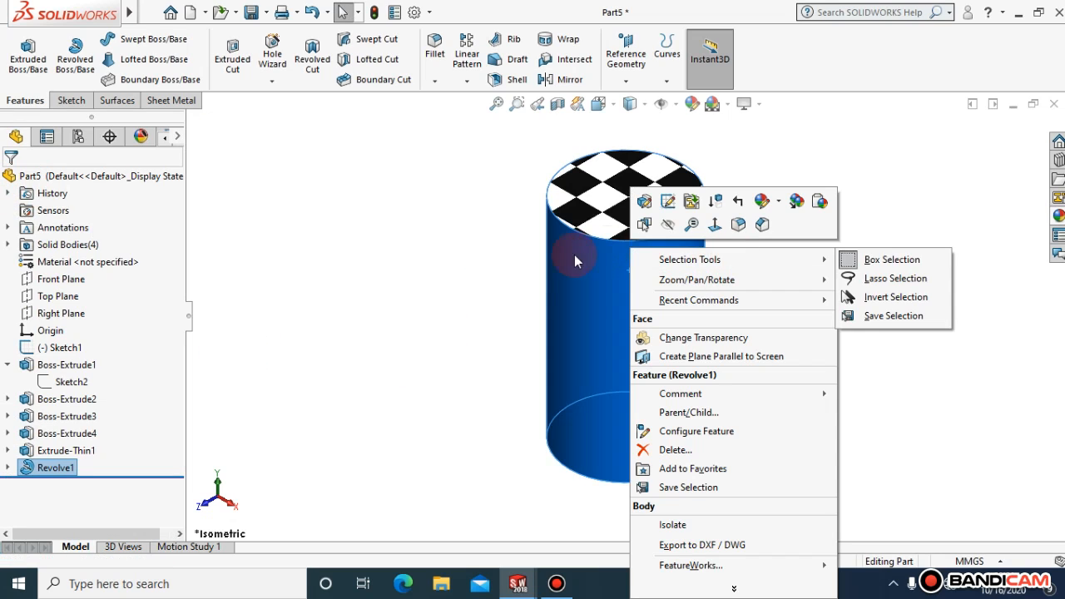
{"action": "left_click", "coordinate": [452, 231]}
{"action": "right_click", "coordinate": [614, 186]}
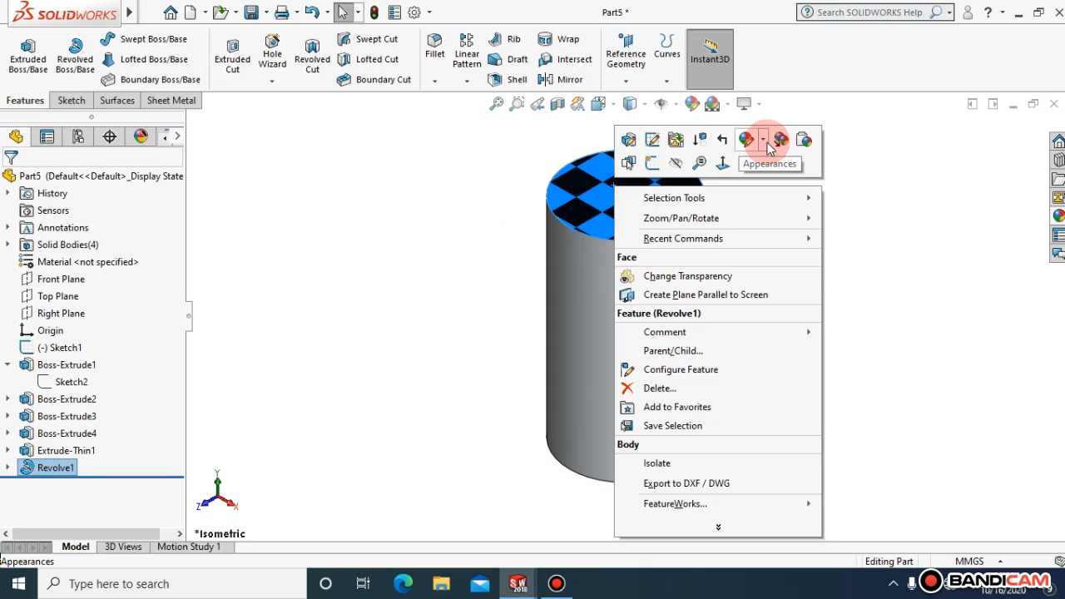
{"action": "left_click", "coordinate": [748, 163]}
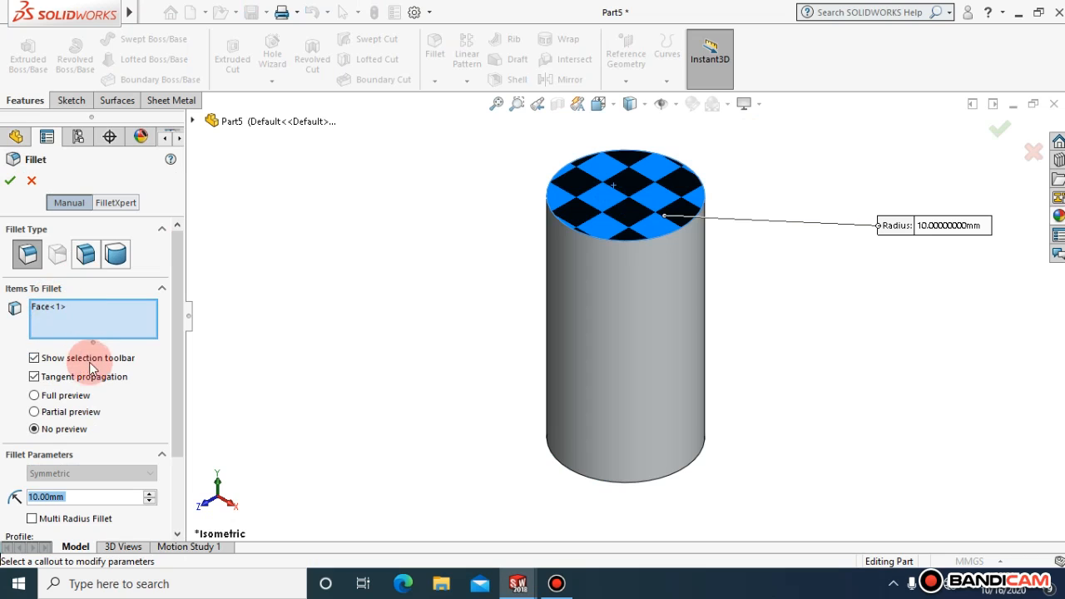
{"action": "left_click_drag", "start_coordinate": [171, 338], "coordinate": [173, 380]}
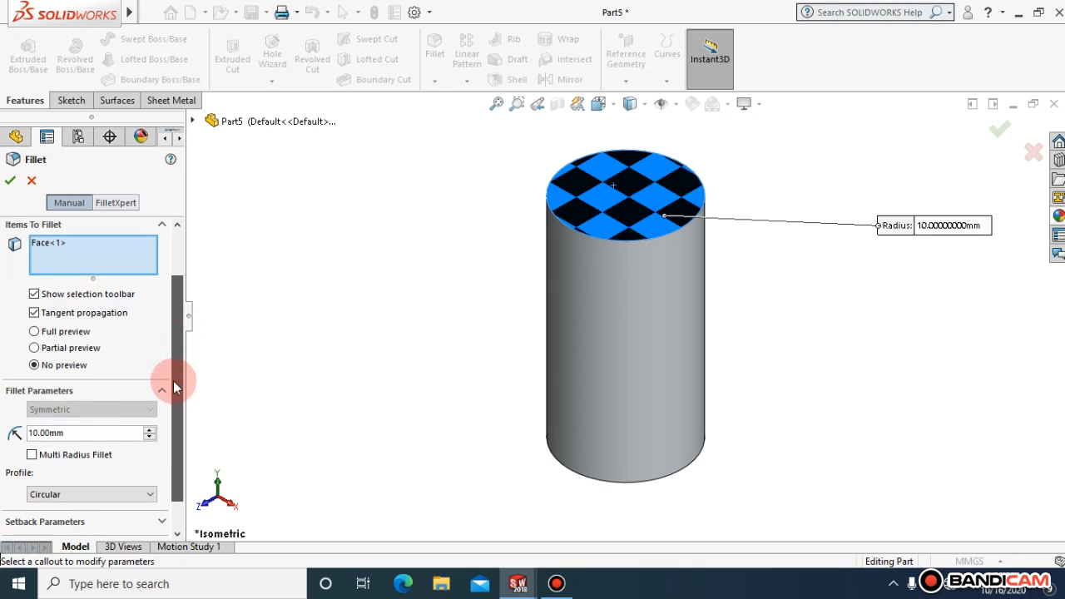
{"action": "left_click", "coordinate": [105, 427]}
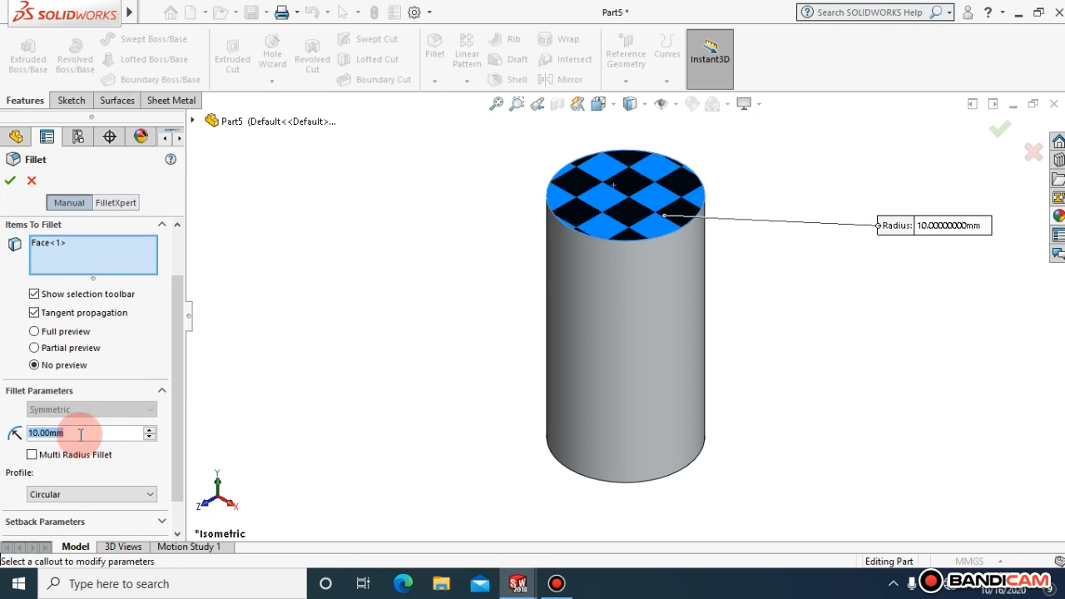
{"action": "type", "text": "5"}
{"action": "key", "text": "Return"}
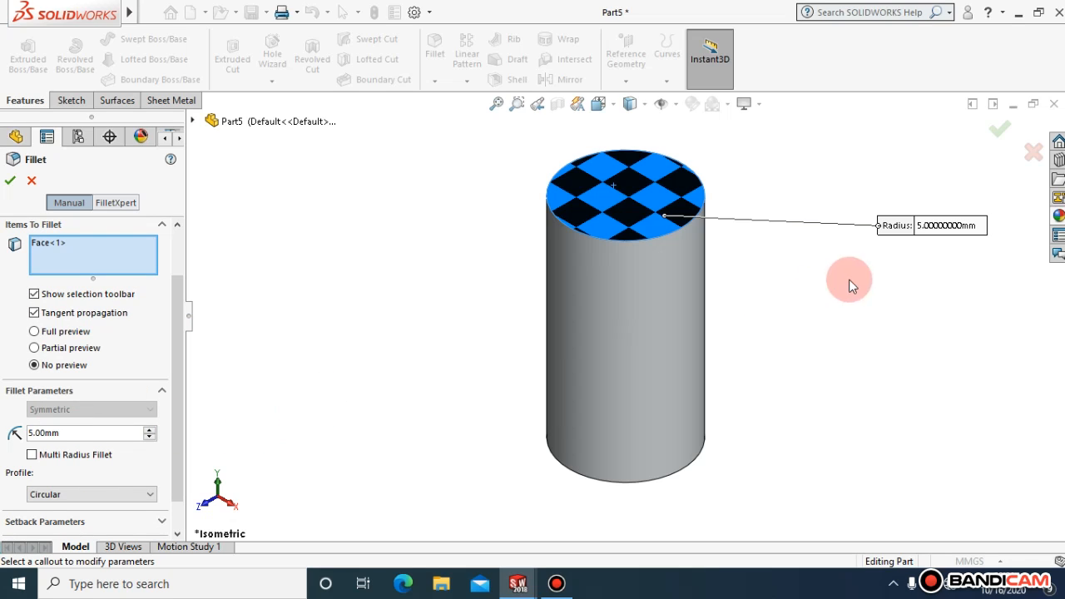
- Re-enter 5 mm as the radius on the model callout and accept the top-face fillet
{"action": "left_click", "coordinate": [939, 227]}
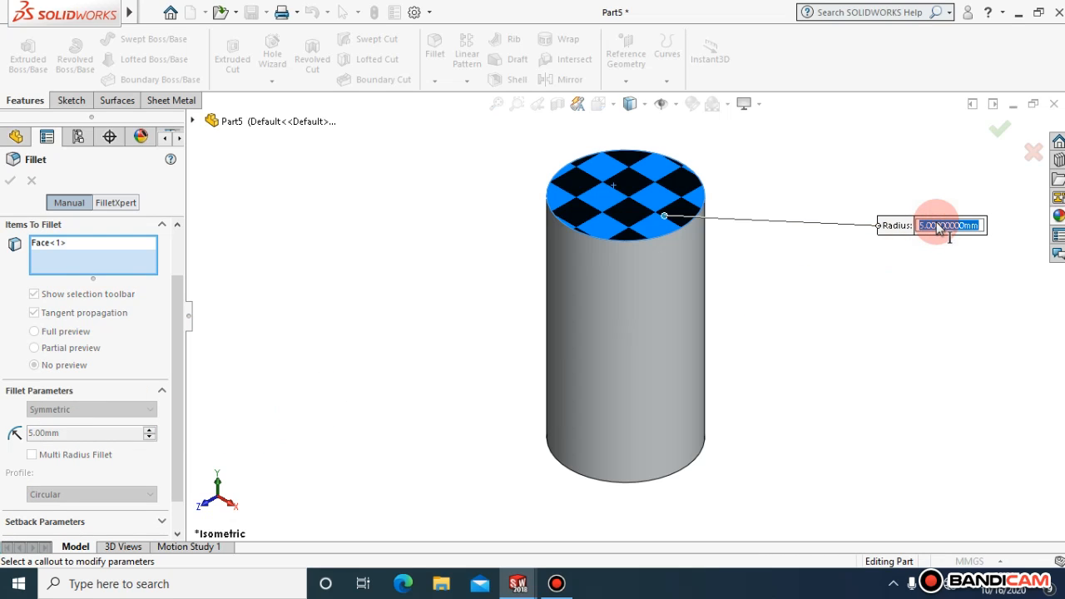
{"action": "type", "text": "5"}
{"action": "left_click", "coordinate": [844, 274]}
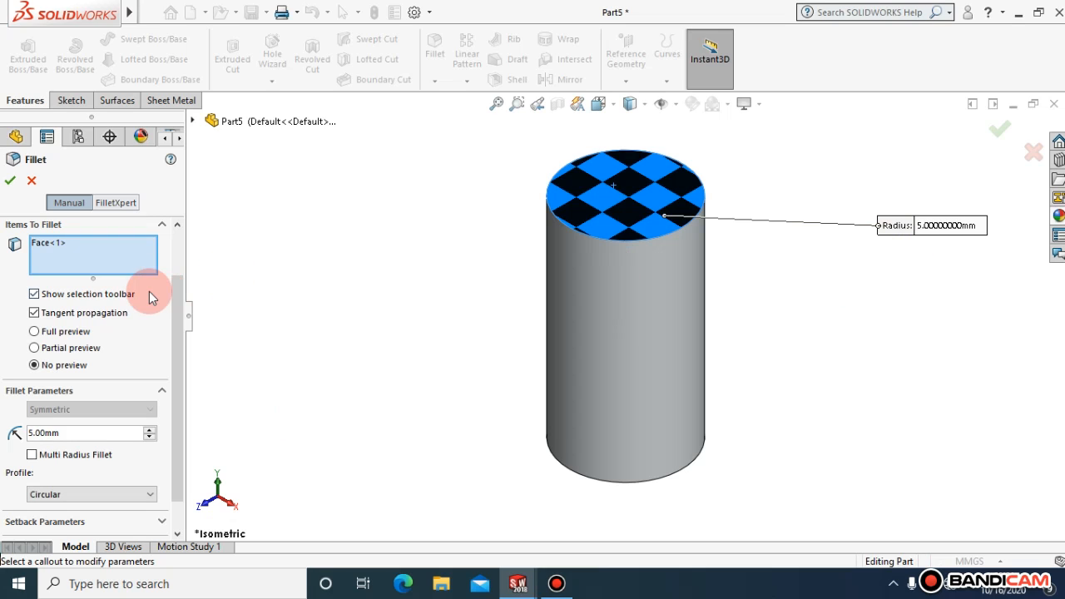
{"action": "left_click_drag", "start_coordinate": [174, 324], "coordinate": [178, 365]}
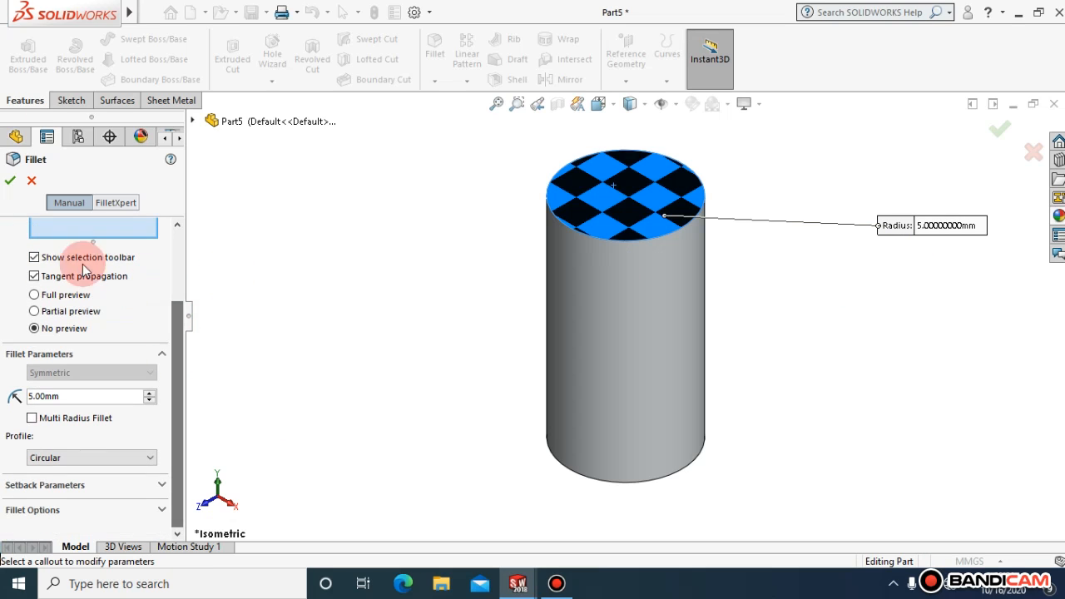
{"action": "left_click", "coordinate": [10, 181]}
{"action": "left_click", "coordinate": [10, 176]}
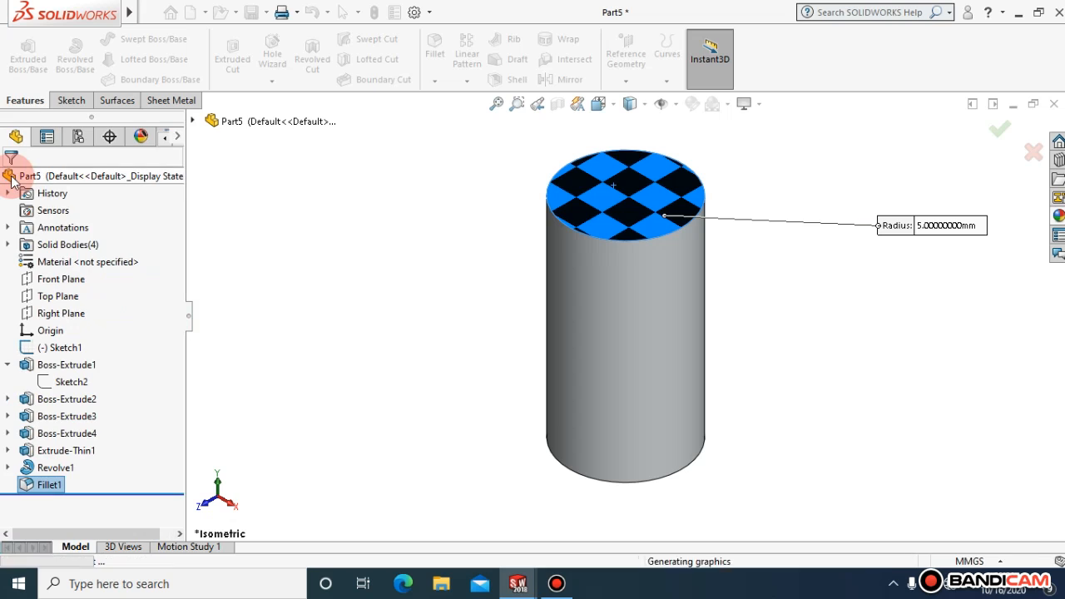
{"action": "left_click", "coordinate": [369, 257]}
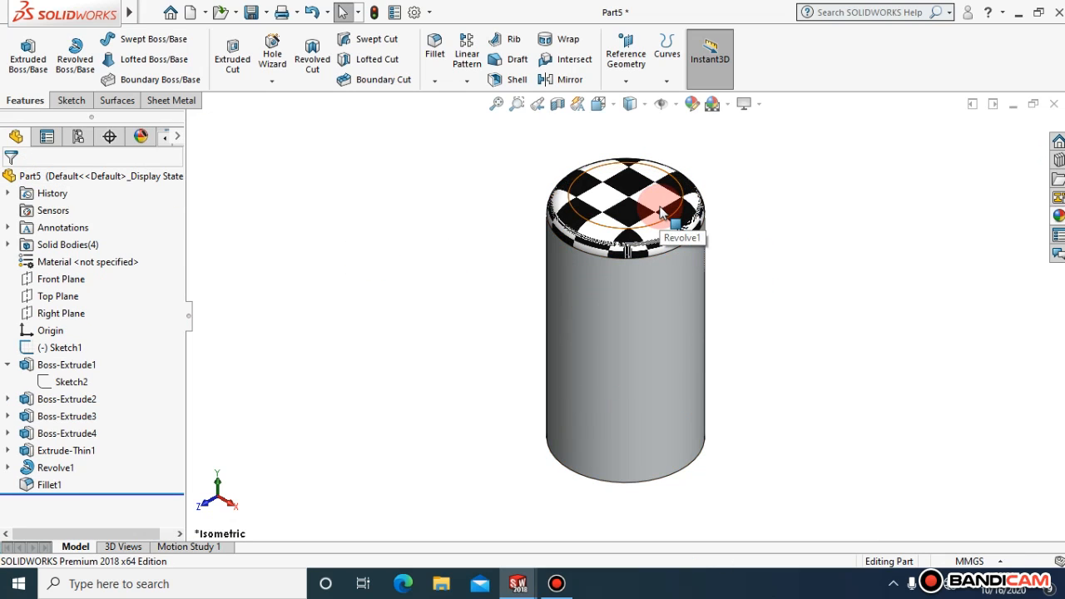
- Undo the fillet on the cylinder's top face
{"action": "key", "text": "ctrl+z"}
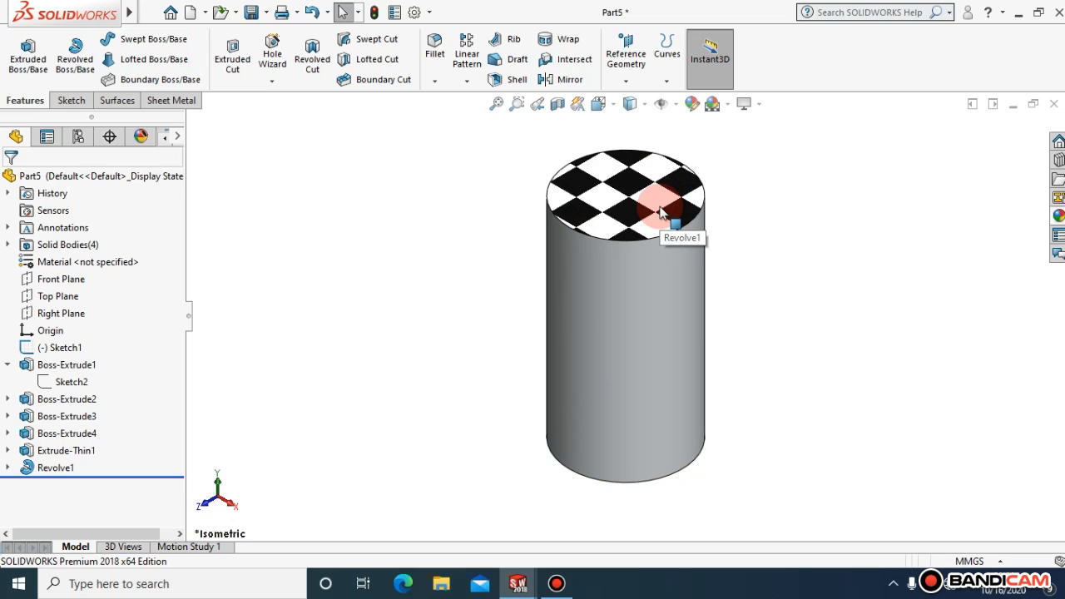
{"action": "right_click", "coordinate": [617, 208]}
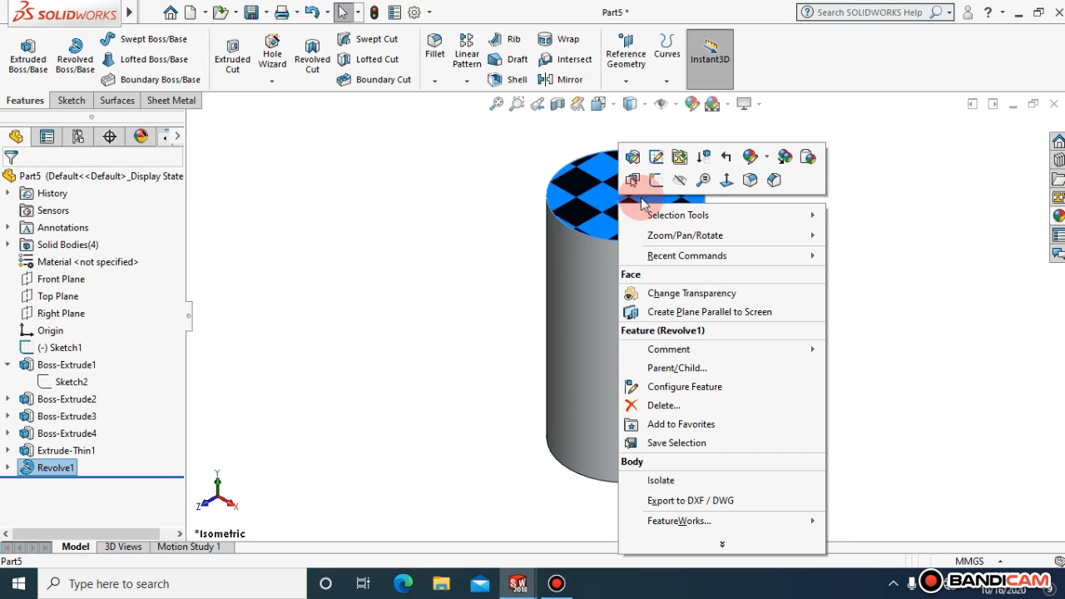
{"action": "left_click", "coordinate": [469, 214]}
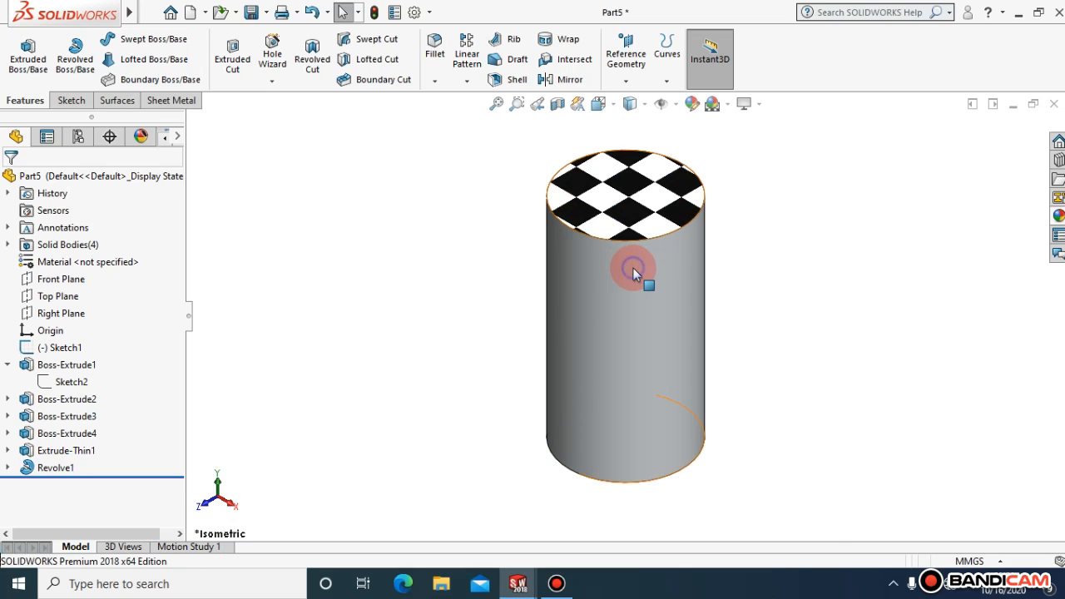
- Review the texture appearance settings of the revolved body and close them without changes
{"action": "right_click", "coordinate": [648, 263]}
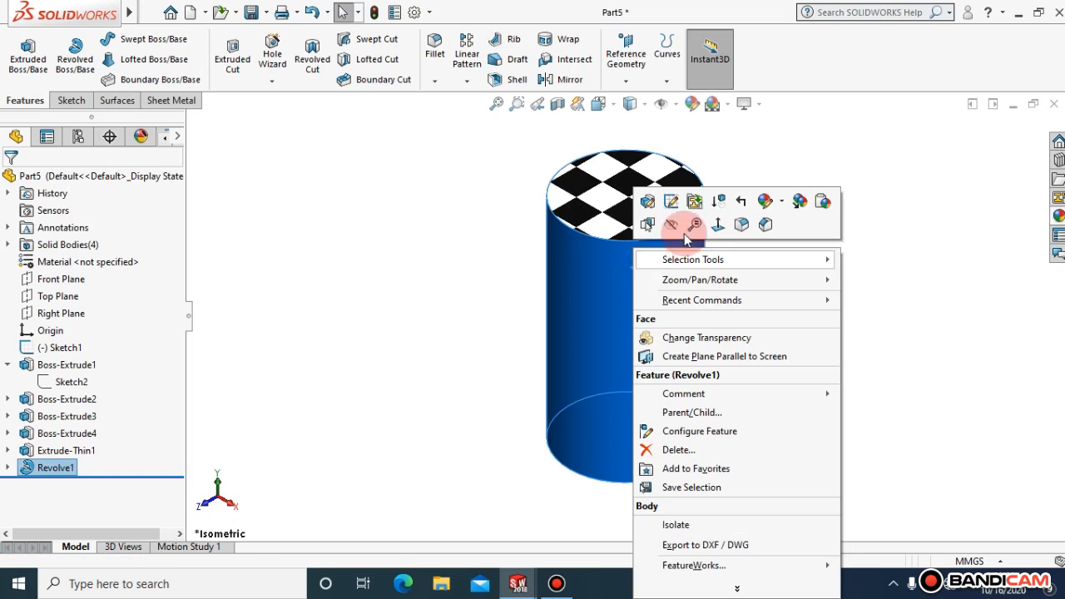
{"action": "left_click", "coordinate": [782, 202]}
{"action": "left_click", "coordinate": [774, 254]}
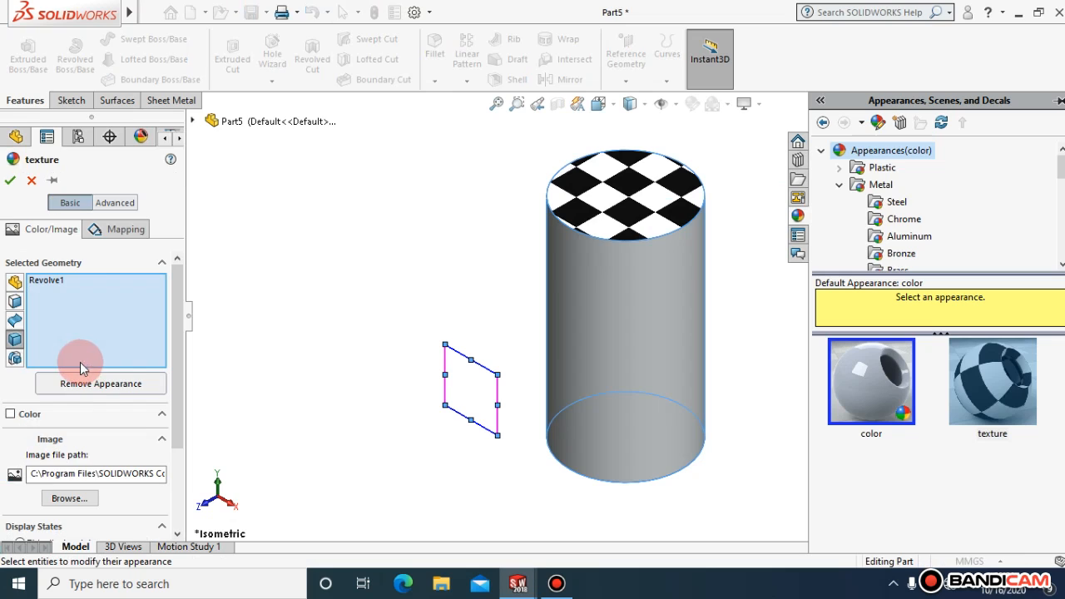
{"action": "mouse_move", "coordinate": [180, 361]}
{"action": "left_mouse_down"}
{"action": "mouse_move", "coordinate": [180, 442]}
{"action": "mouse_move", "coordinate": [178, 356]}
{"action": "mouse_move", "coordinate": [176, 370]}
{"action": "left_mouse_up"}
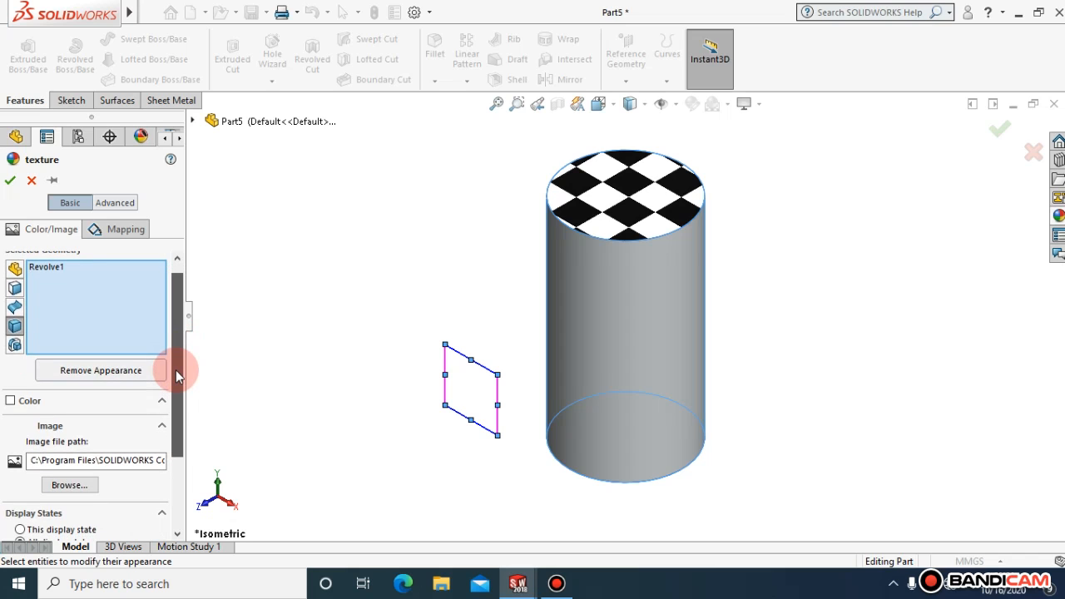
{"action": "left_click", "coordinate": [19, 184]}
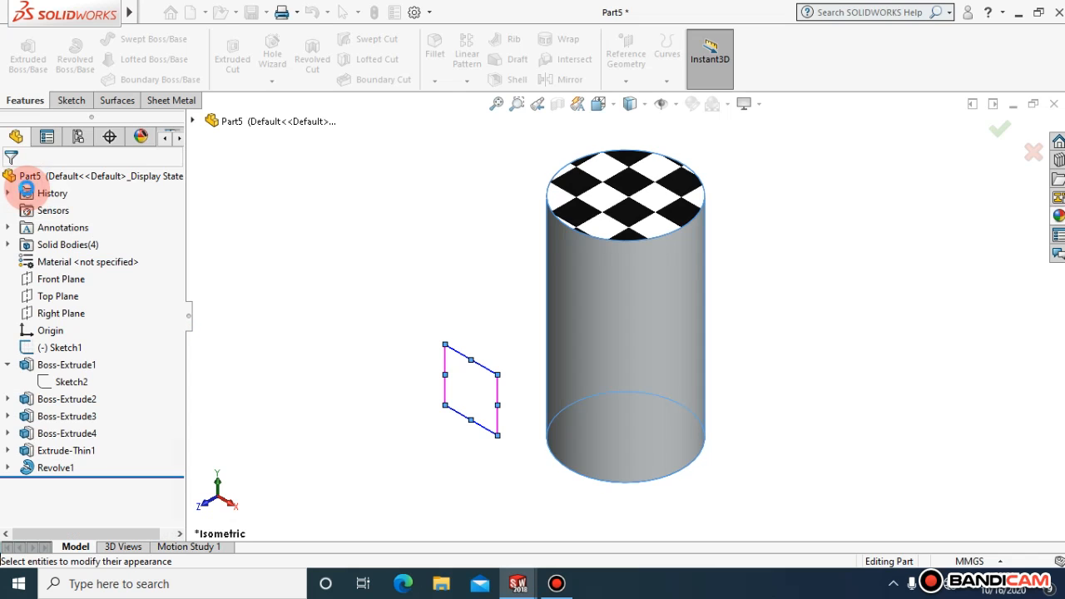
- Hide the revolved cylinder's body and undo the hiding
{"action": "left_click", "coordinate": [648, 364]}
{"action": "right_click", "coordinate": [643, 340]}
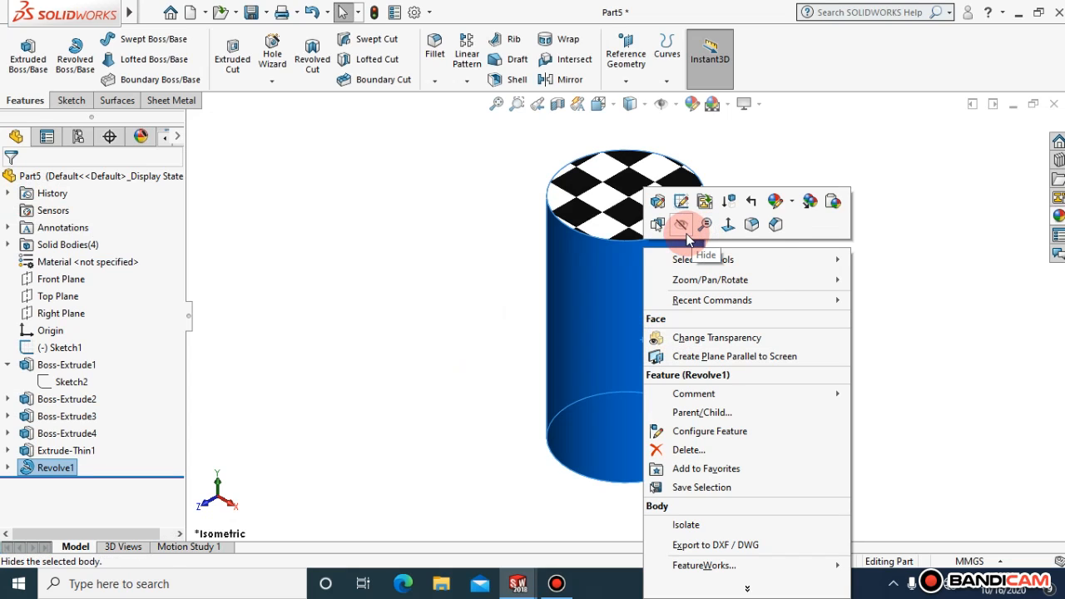
{"action": "left_click", "coordinate": [686, 233]}
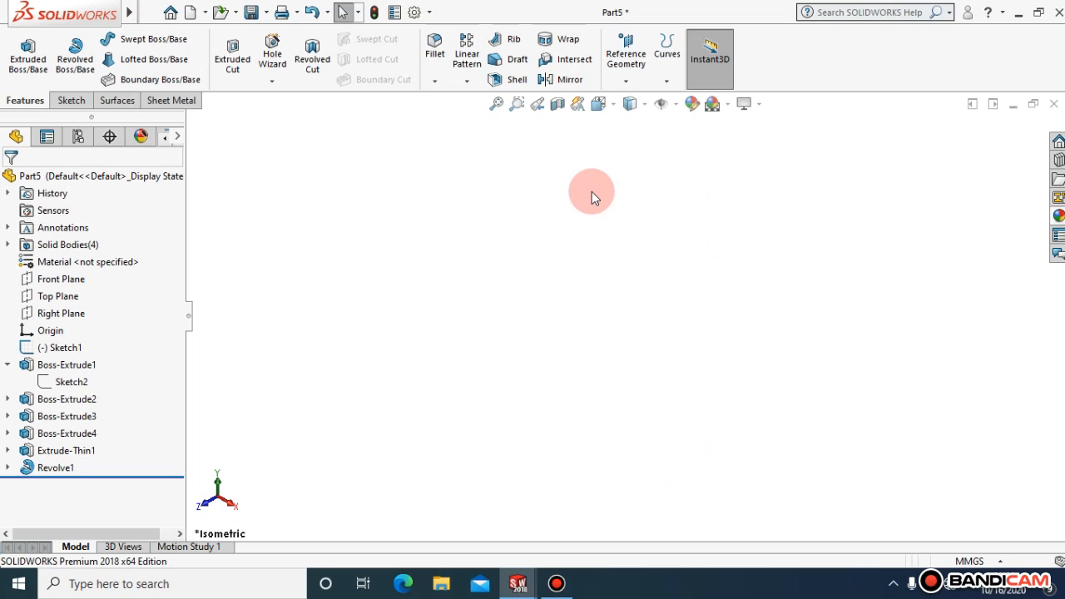
{"action": "right_click", "coordinate": [591, 197]}
{"action": "left_click", "coordinate": [558, 194]}
{"action": "key", "text": "ctrl+z"}
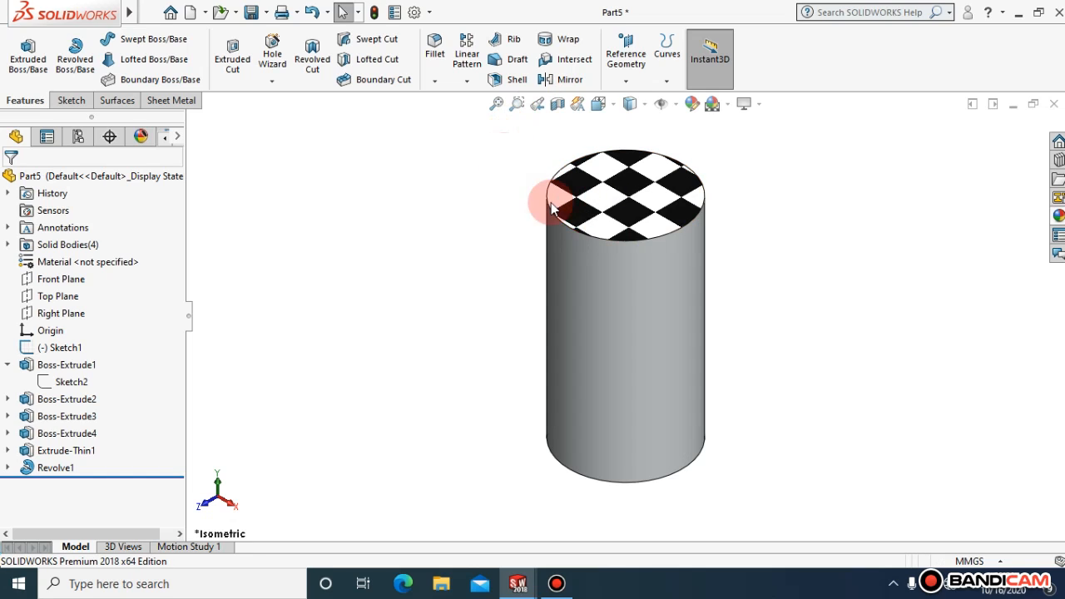
- Sketch a circle centred on the cylinder's checkered top face, about 60% of the face's diameter
{"action": "left_click", "coordinate": [614, 198]}
{"action": "right_click", "coordinate": [613, 196]}
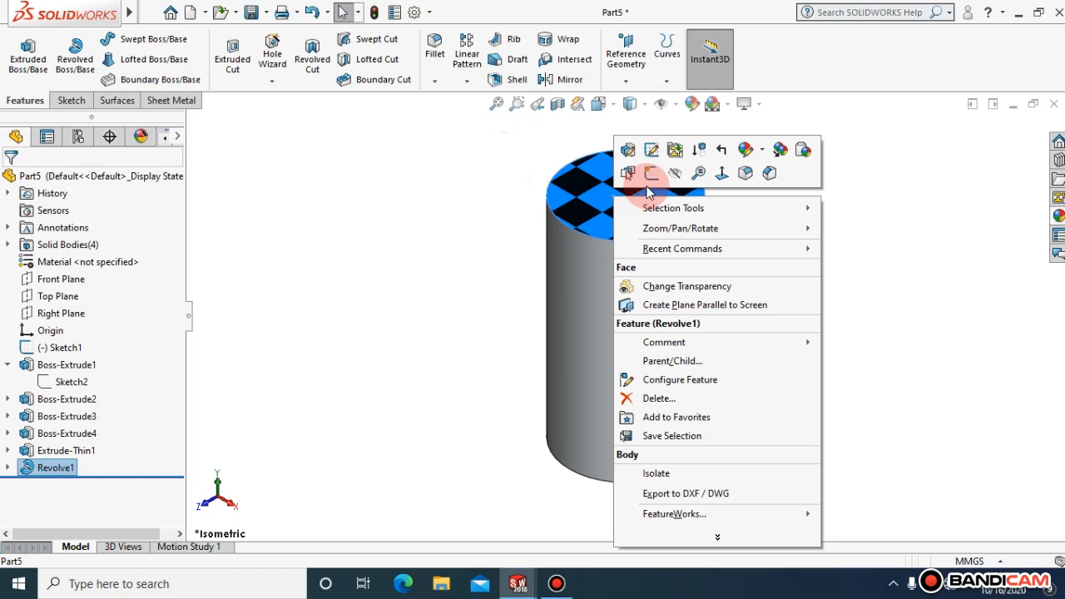
{"action": "left_click", "coordinate": [654, 175]}
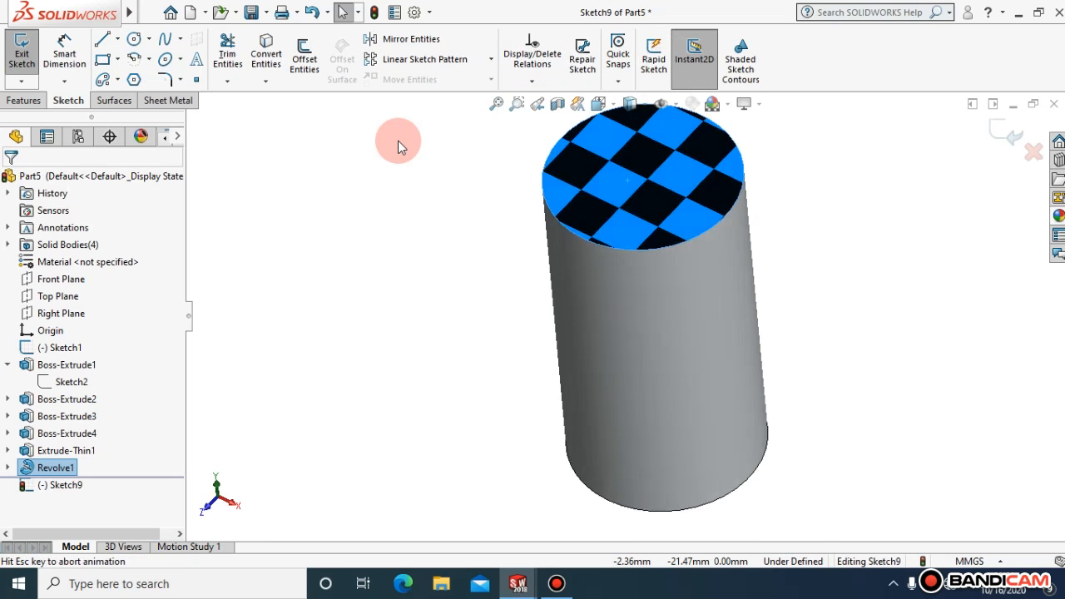
{"action": "left_click", "coordinate": [133, 39]}
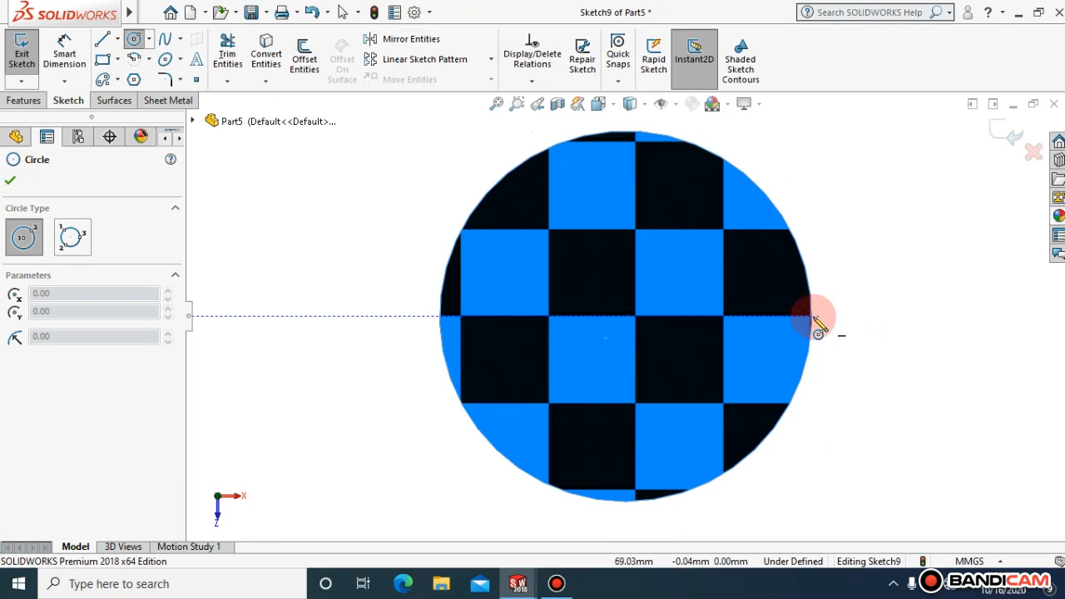
{"action": "left_click", "coordinate": [625, 317]}
{"action": "left_click", "coordinate": [729, 364]}
{"action": "left_click", "coordinate": [7, 184]}
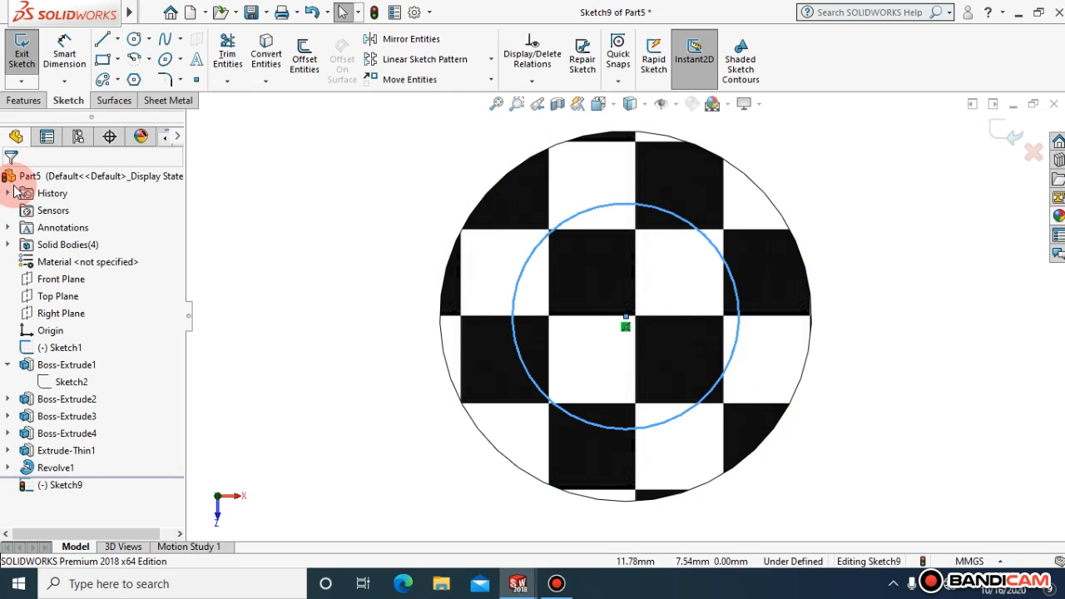
- Cut the sketched circle through the cylinder with an Extruded Cut set to Through All
{"action": "left_click", "coordinate": [26, 101]}
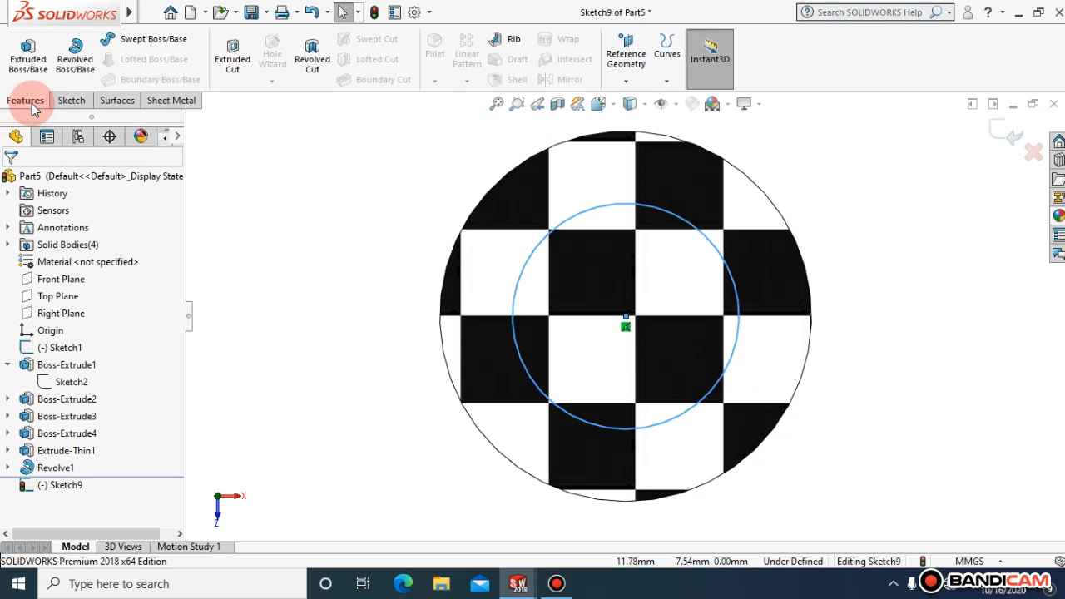
{"action": "left_click", "coordinate": [233, 60]}
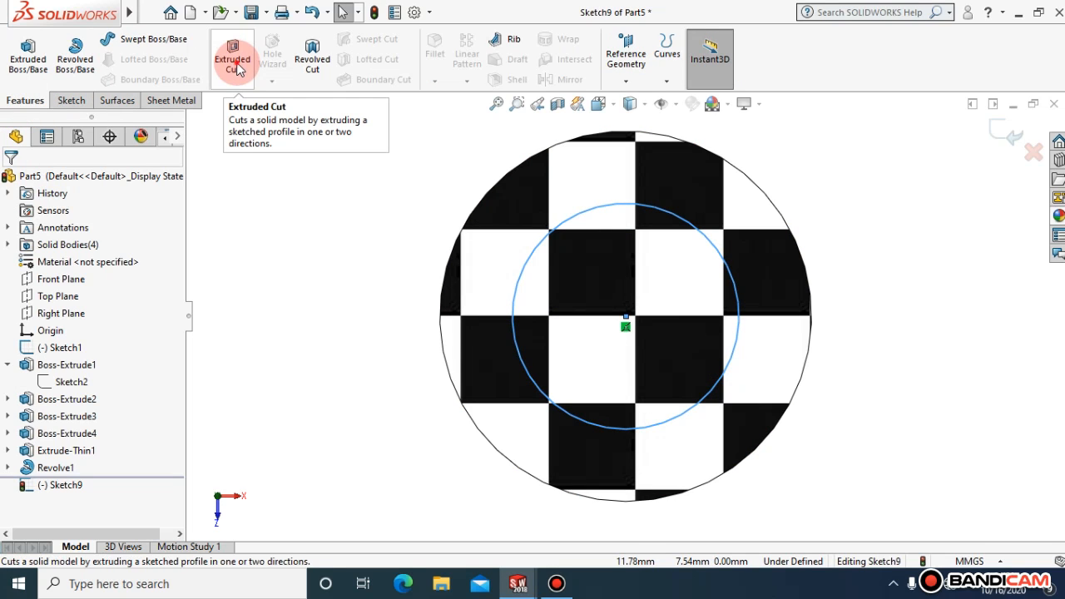
{"action": "left_click", "coordinate": [397, 197]}
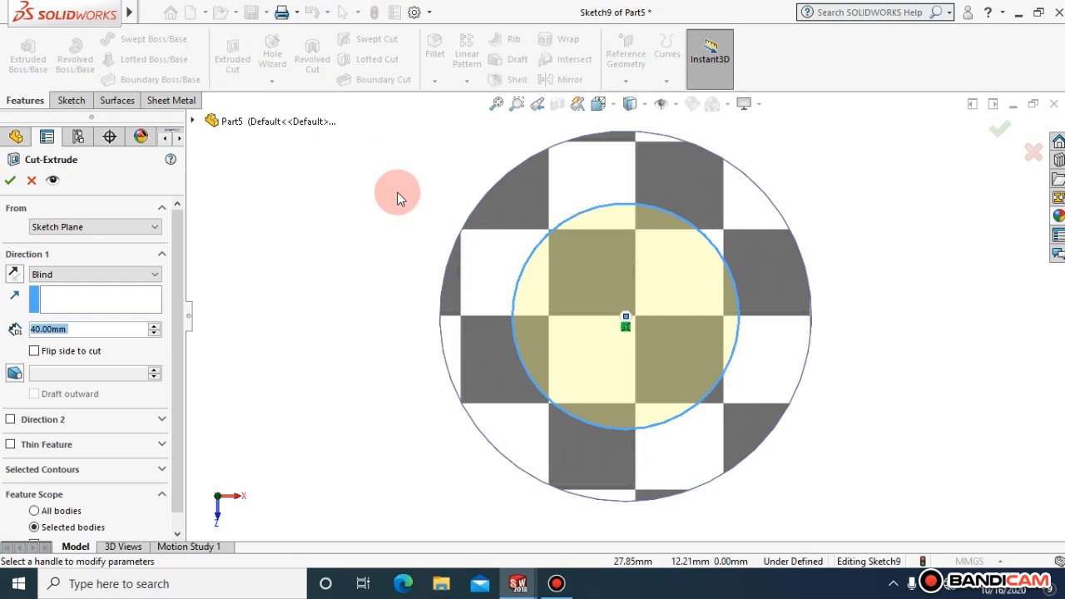
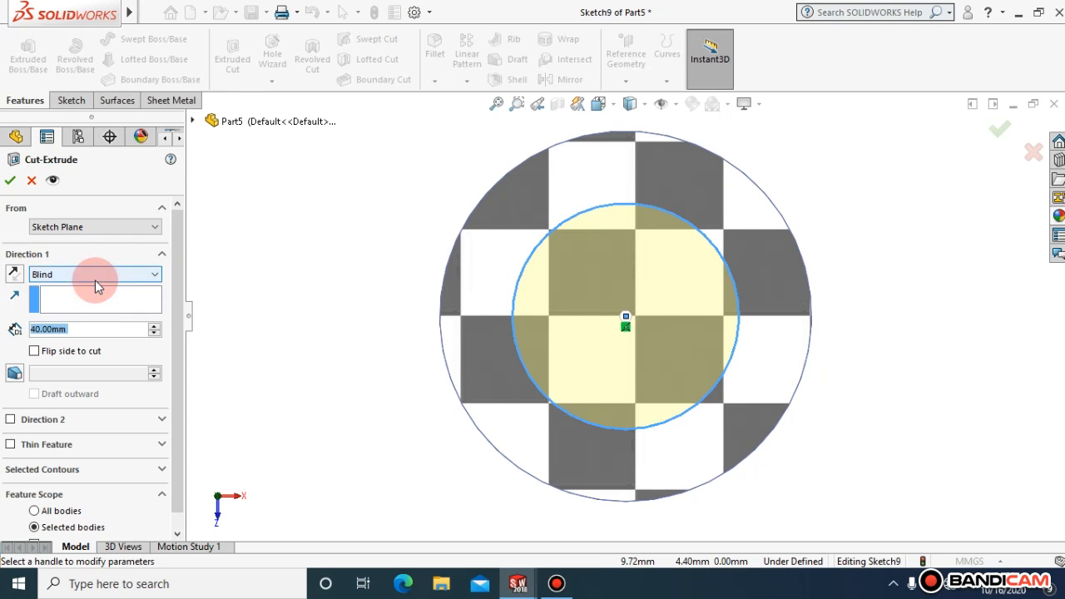
{"action": "left_click", "coordinate": [149, 276]}
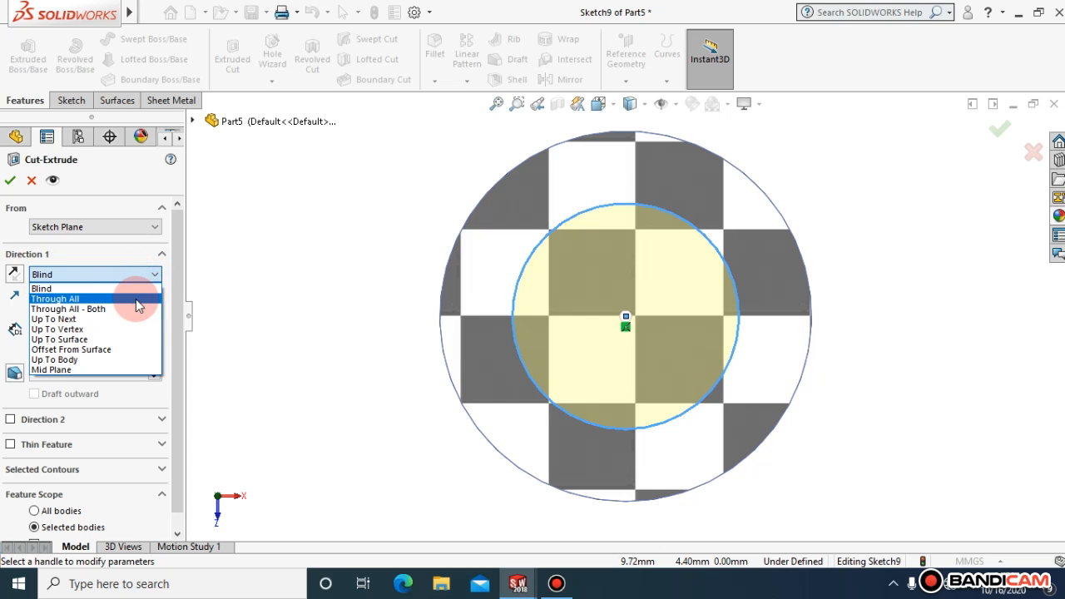
{"action": "left_click", "coordinate": [138, 299]}
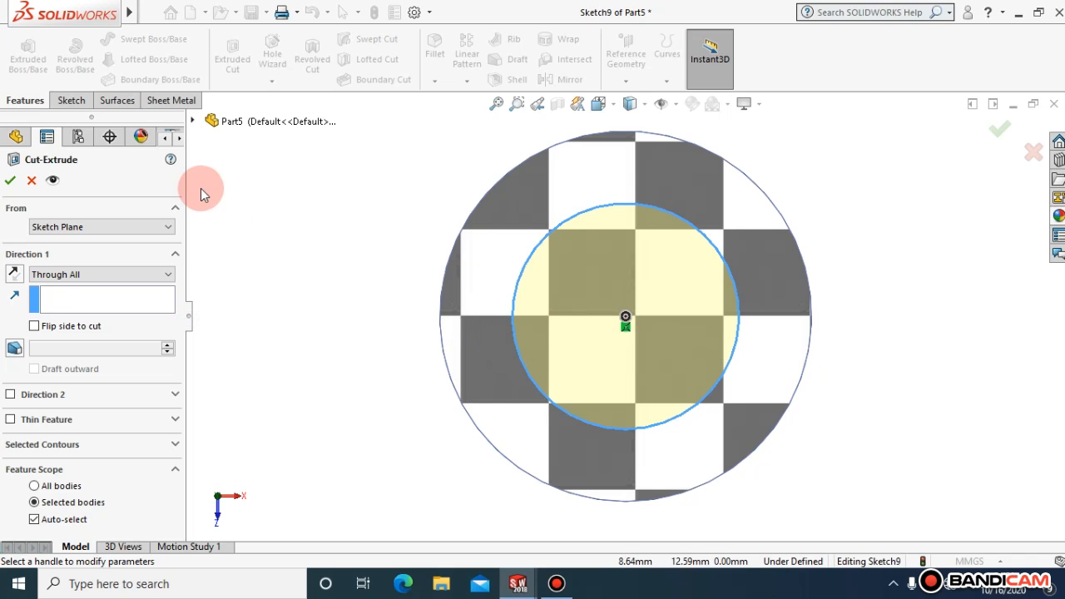
{"action": "left_click", "coordinate": [10, 181]}
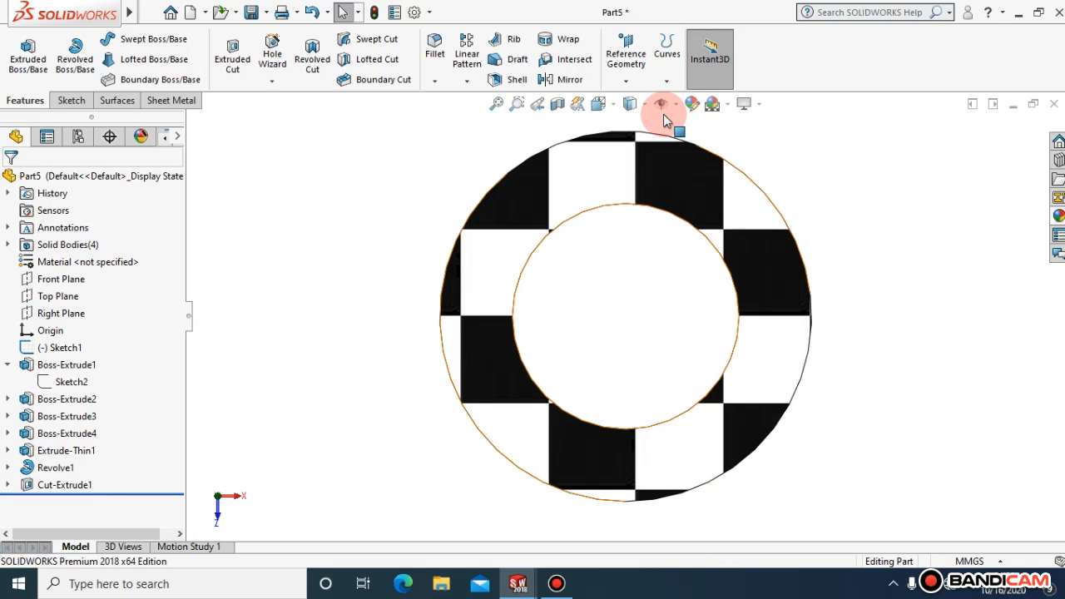
- Inspect the hole through the cylinder from a tilted standard view and return to the isometric view
{"action": "key", "text": "space"}
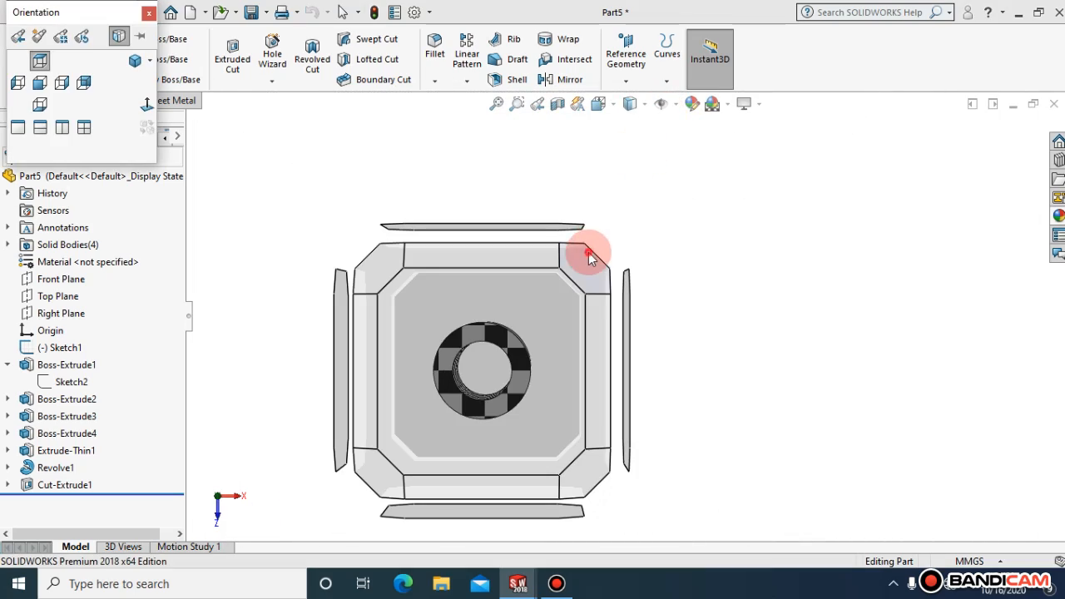
{"action": "left_click", "coordinate": [588, 252]}
{"action": "left_click", "coordinate": [473, 305]}
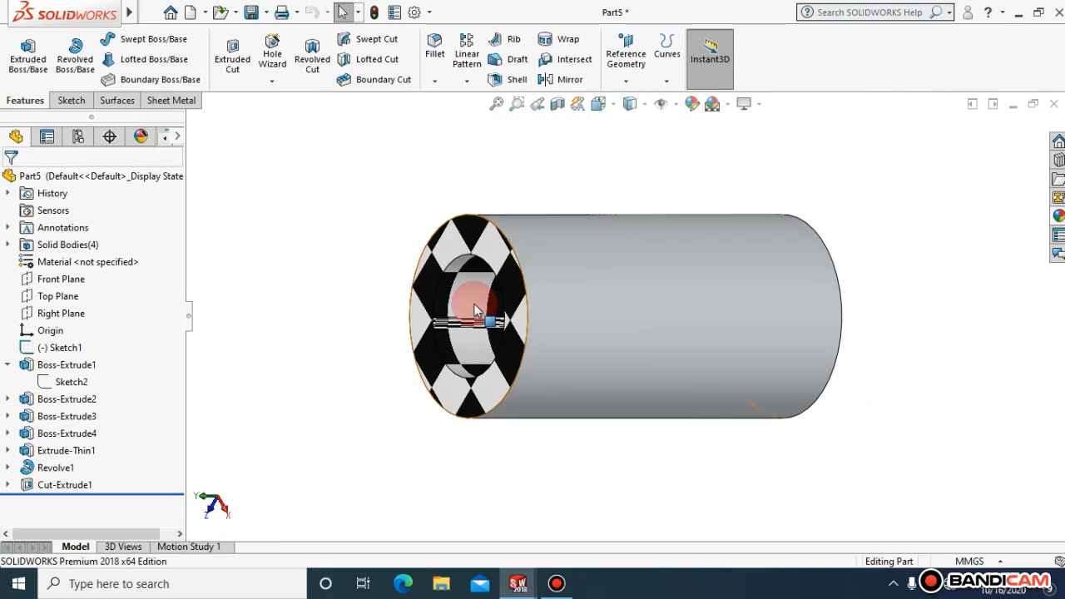
{"action": "left_click", "coordinate": [562, 191]}
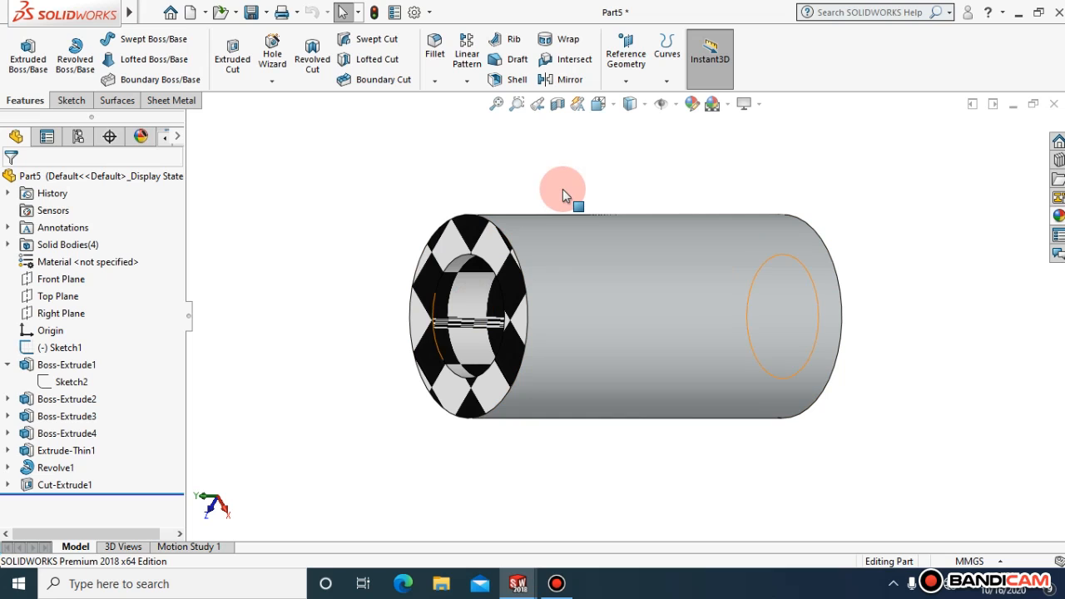
{"action": "key", "text": "space"}
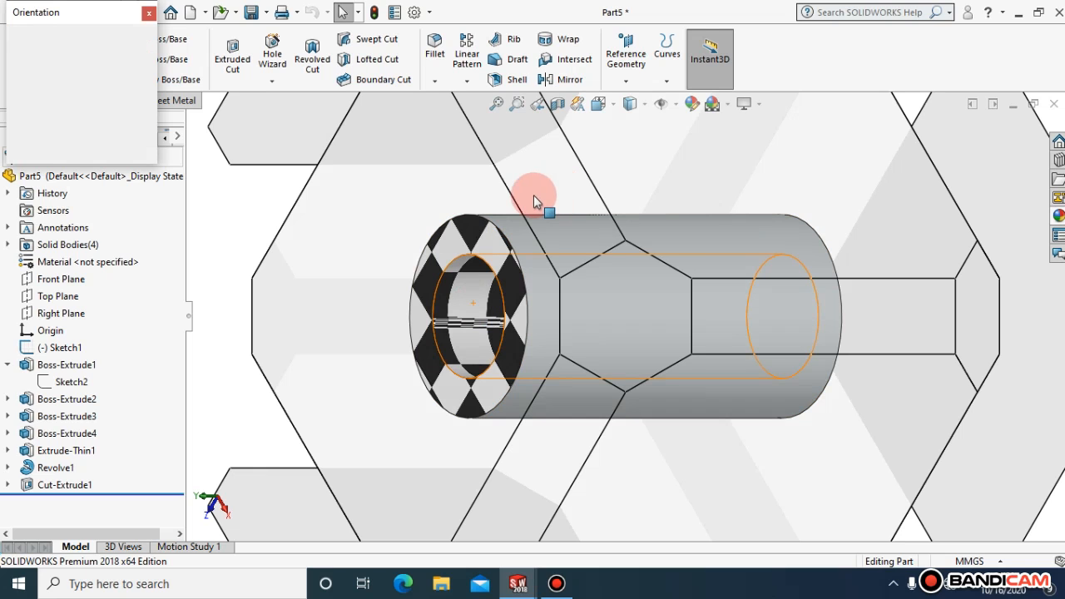
{"action": "left_click", "coordinate": [239, 155]}
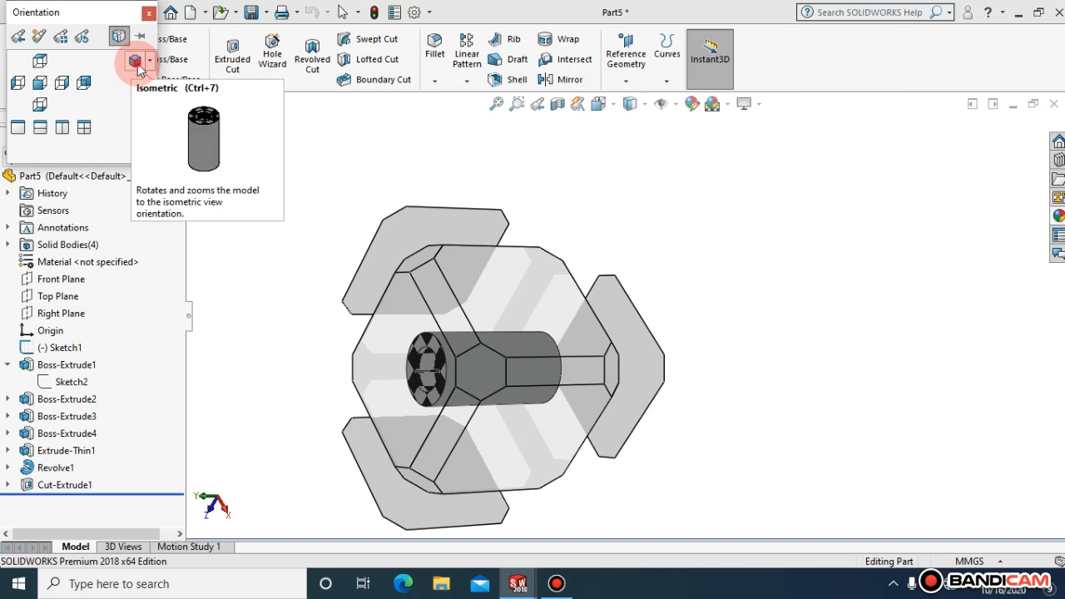
{"action": "left_click", "coordinate": [137, 63]}
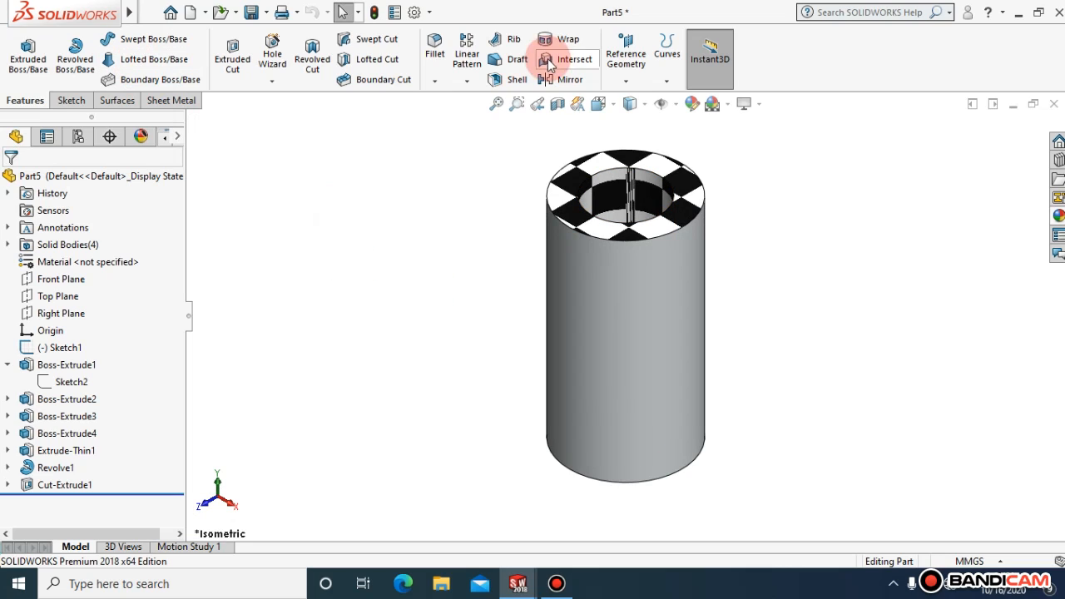
- Start a section view of the hollow cylinder on the Front Plane and offset the section plane 6 mm
{"action": "left_click", "coordinate": [558, 103]}
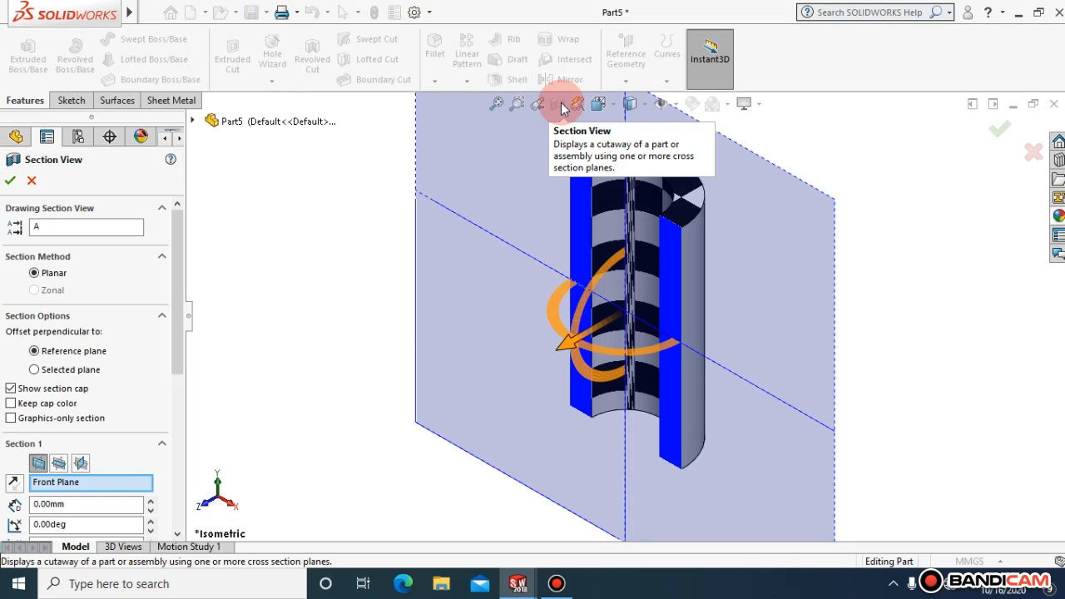
{"action": "left_click_drag", "start_coordinate": [177, 273], "coordinate": [83, 332]}
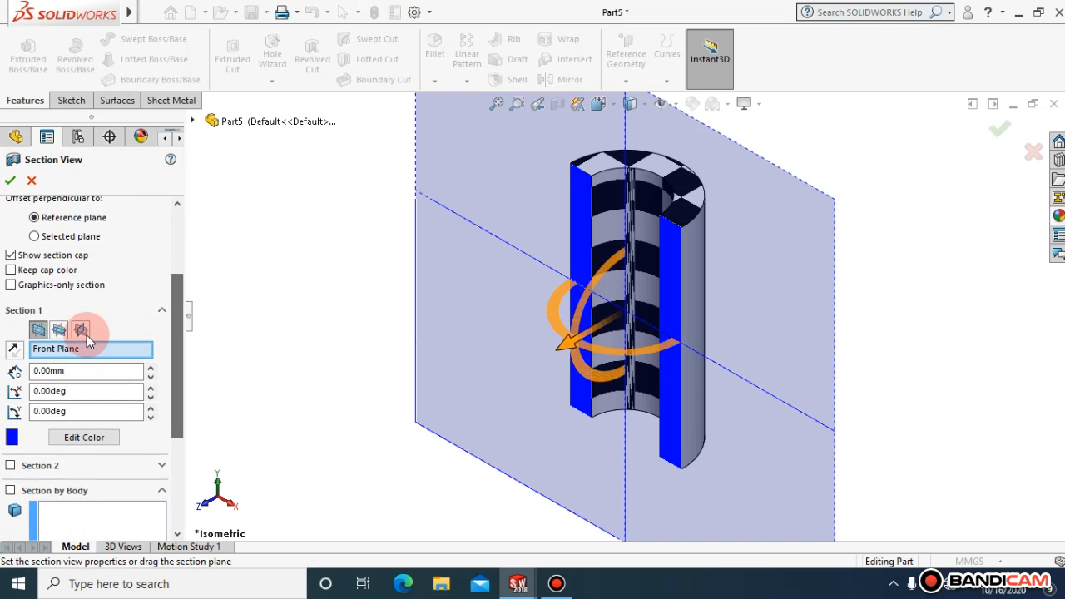
{"action": "left_click", "coordinate": [40, 330]}
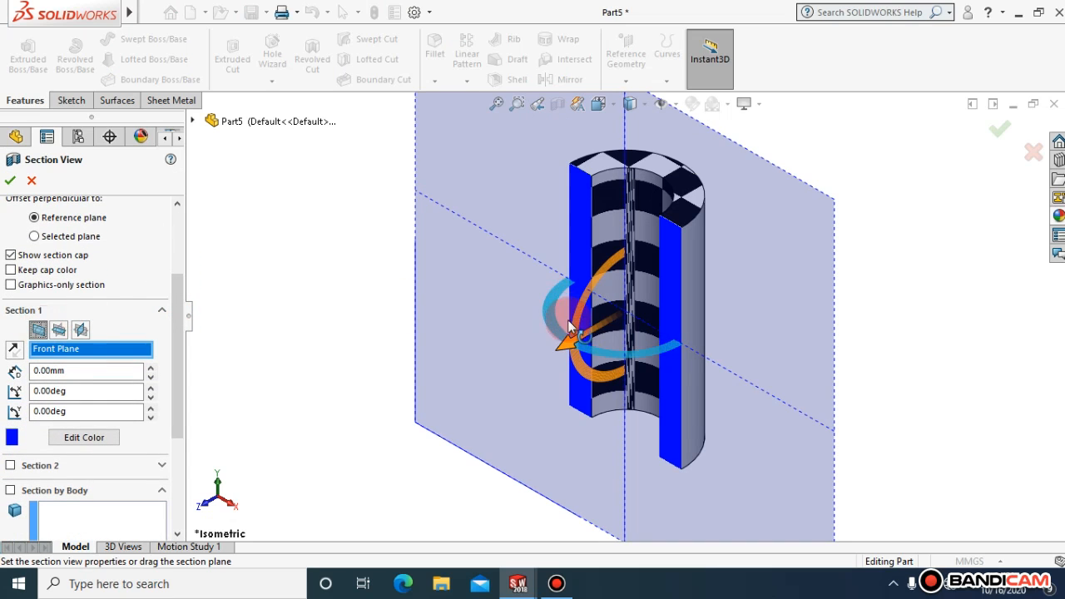
{"action": "mouse_move", "coordinate": [561, 349]}
{"action": "left_mouse_down"}
{"action": "mouse_move", "coordinate": [506, 393]}
{"action": "mouse_move", "coordinate": [563, 385]}
{"action": "left_mouse_up"}
{"action": "left_click", "coordinate": [140, 348]}
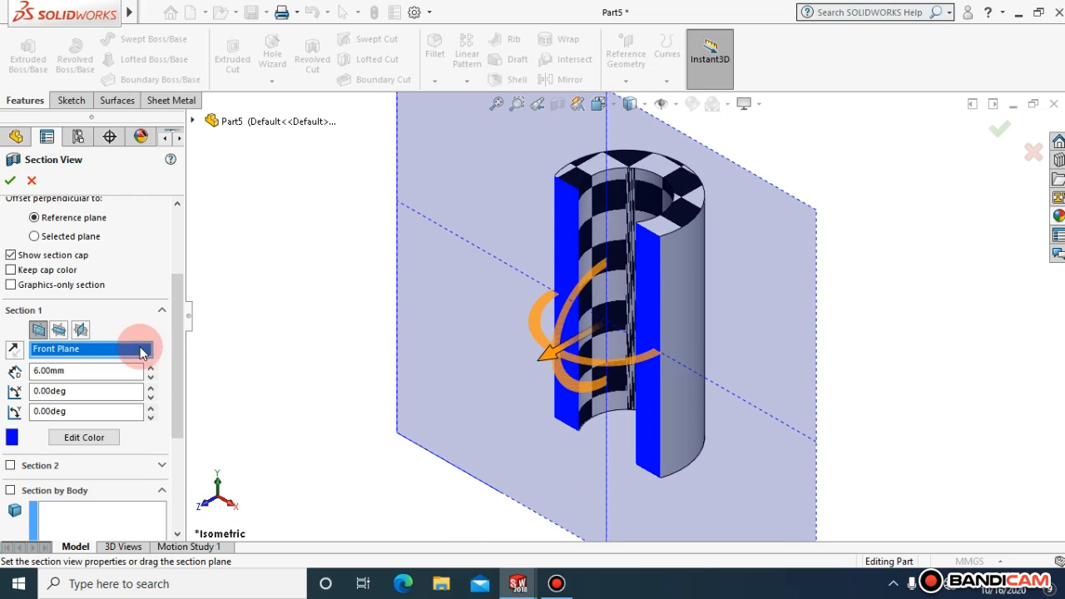
- Try the section on the Top Plane with a 59 mm offset and on the Right Plane with an 83 mm offset
{"action": "left_click", "coordinate": [62, 332]}
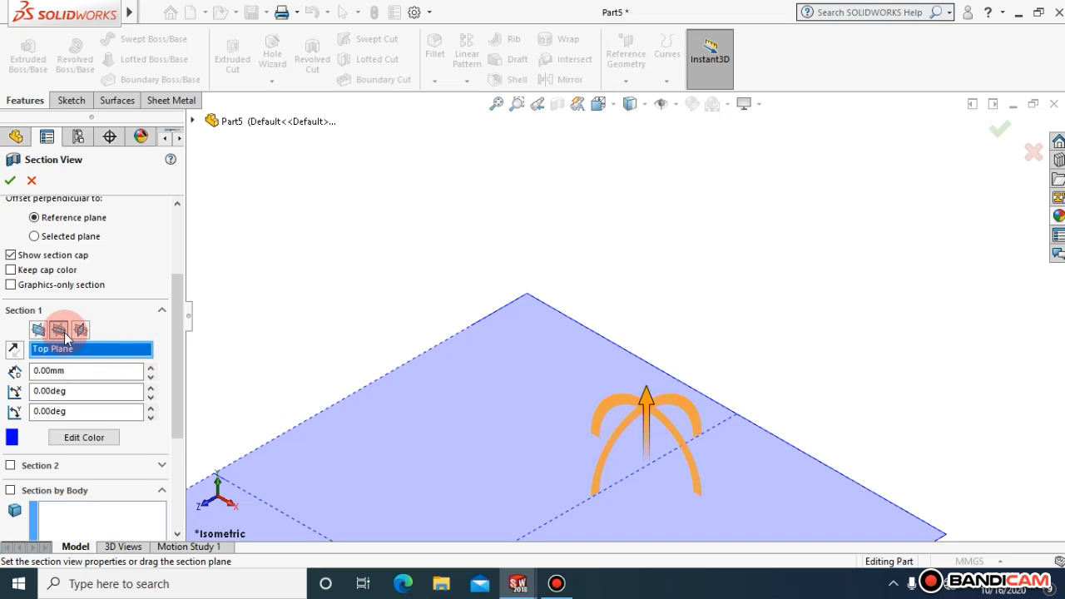
{"action": "left_click_drag", "start_coordinate": [647, 400], "coordinate": [656, 185]}
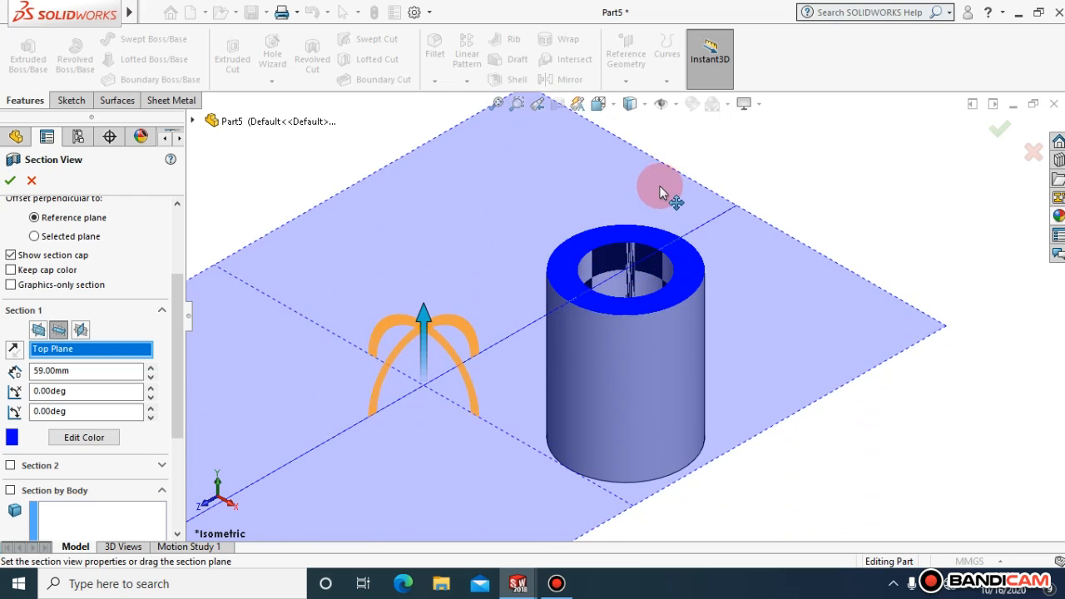
{"action": "left_click", "coordinate": [80, 331]}
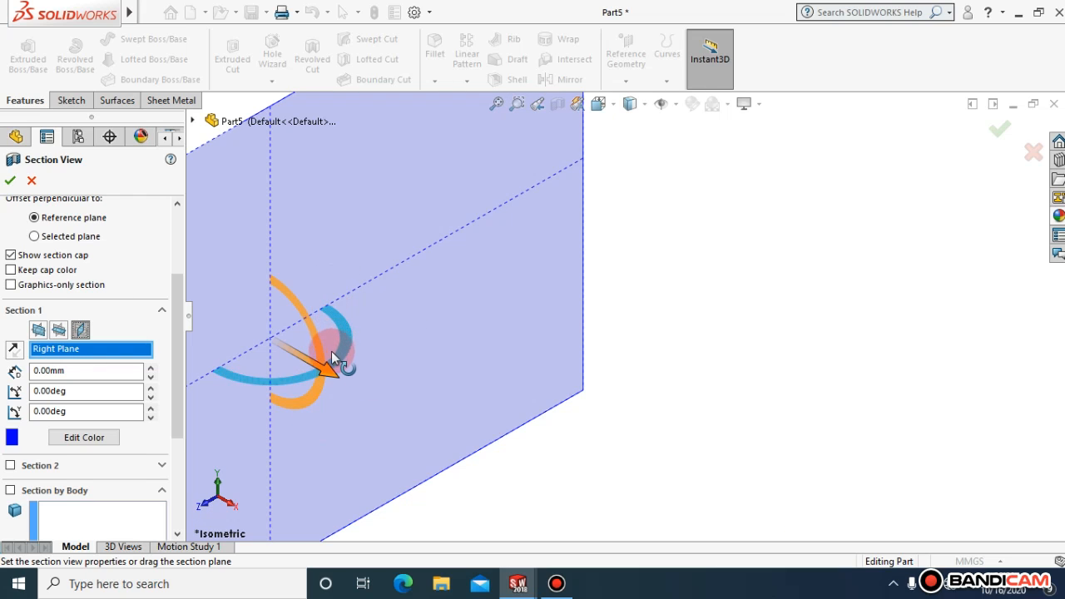
{"action": "left_click_drag", "start_coordinate": [329, 359], "coordinate": [616, 456]}
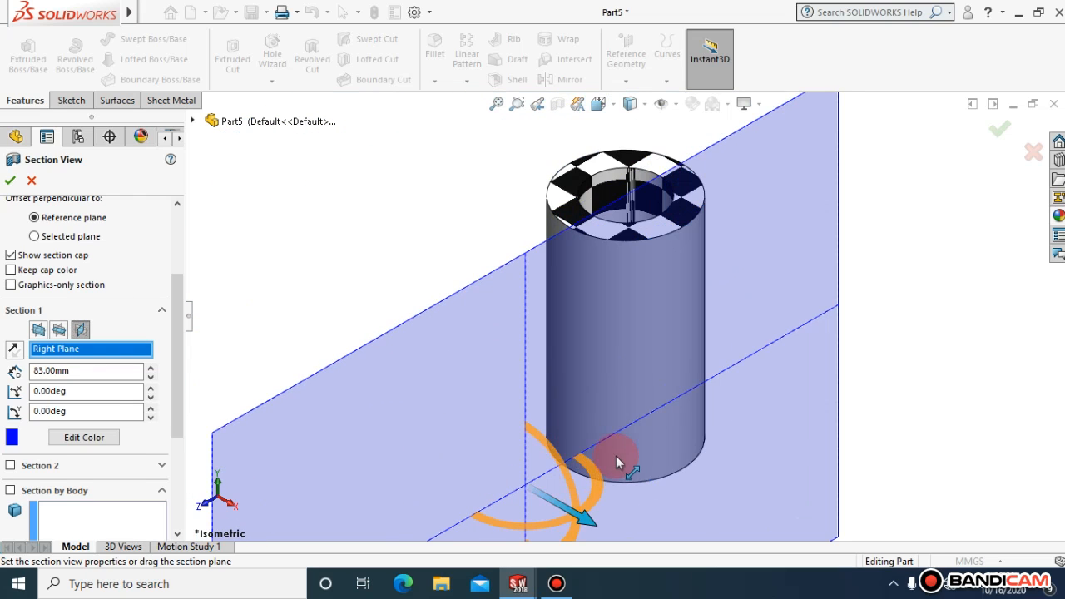
- Accept the section on the Front Plane with a 0 mm offset and turn the section view off
{"action": "left_click", "coordinate": [38, 329]}
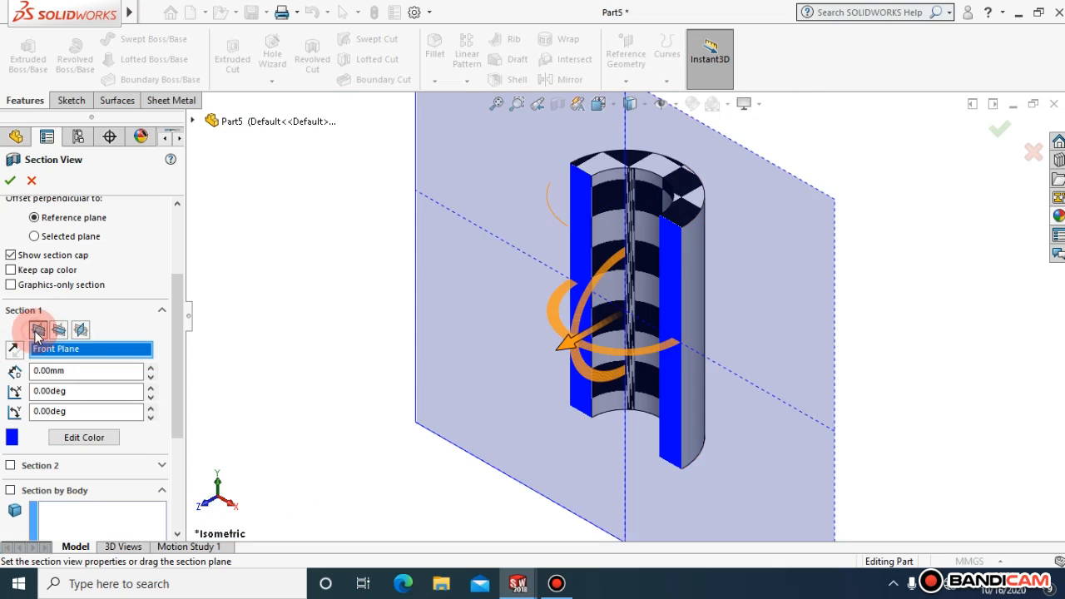
{"action": "left_click", "coordinate": [11, 180]}
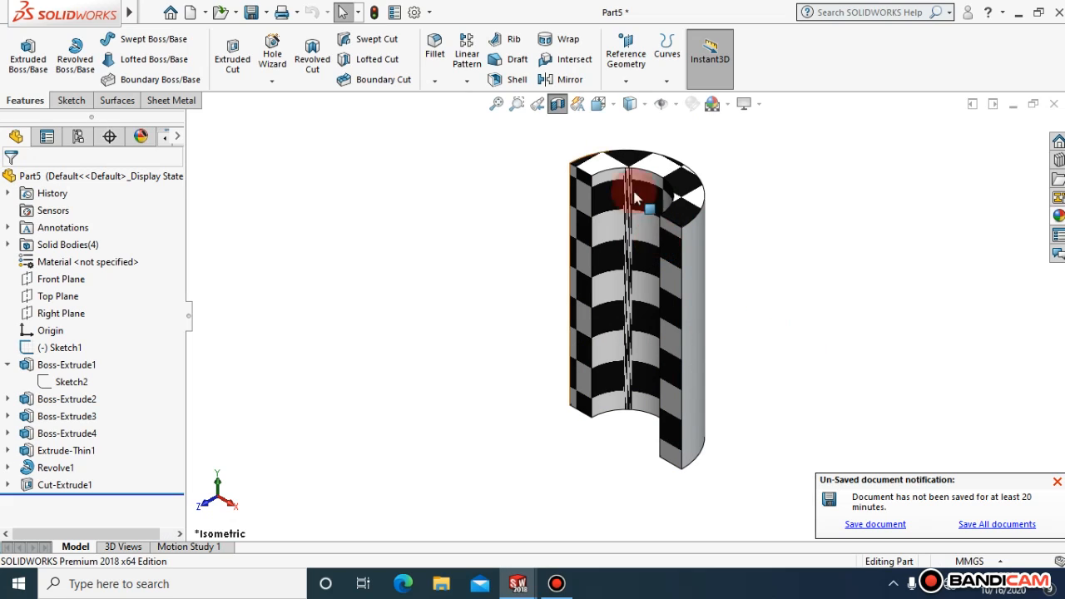
{"action": "left_click", "coordinate": [558, 111]}
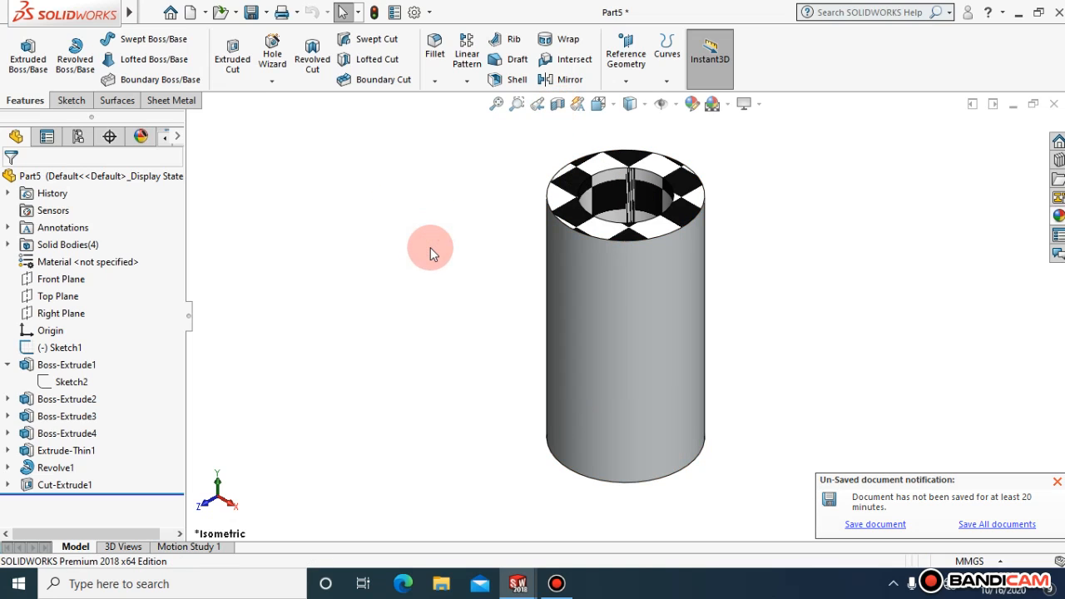
- Apply the Front Plane section view to the cylinder, turn it off, and apply it again with the same settings
{"action": "left_click", "coordinate": [558, 105]}
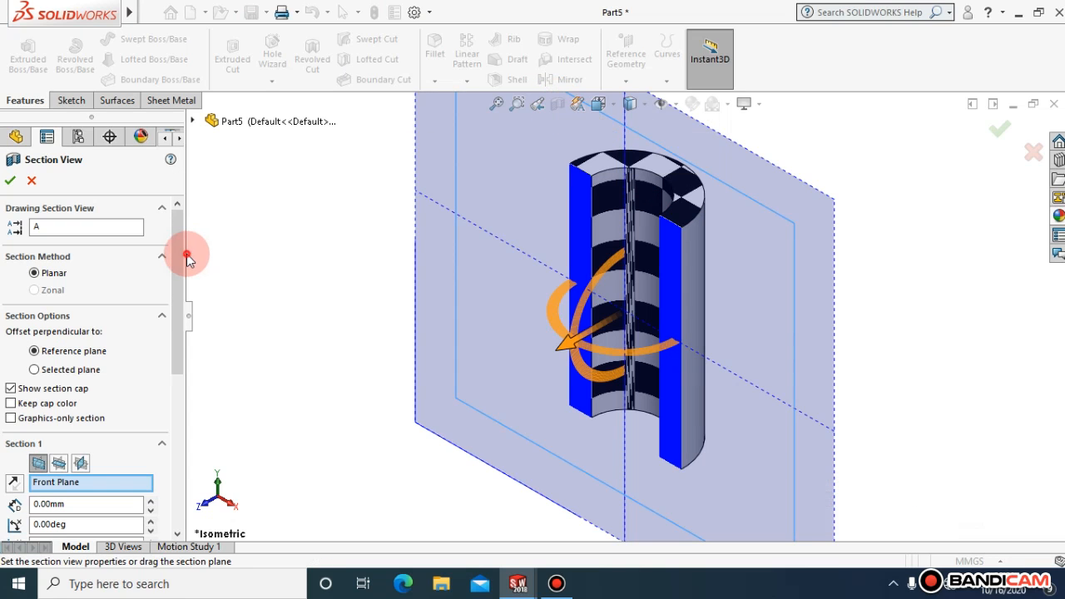
{"action": "left_click", "coordinate": [10, 183]}
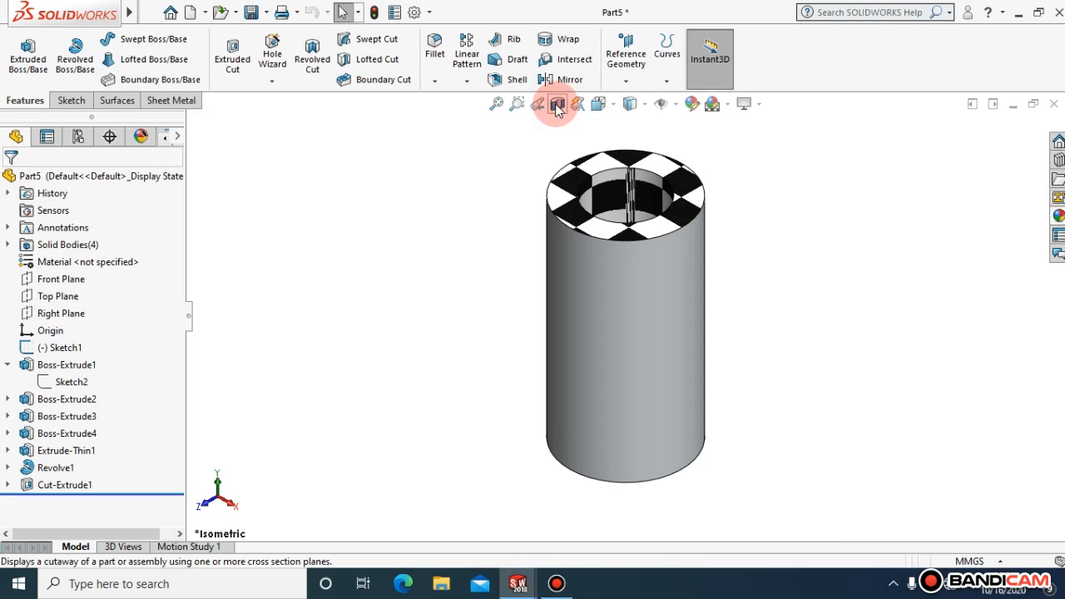
{"action": "left_click", "coordinate": [558, 105]}
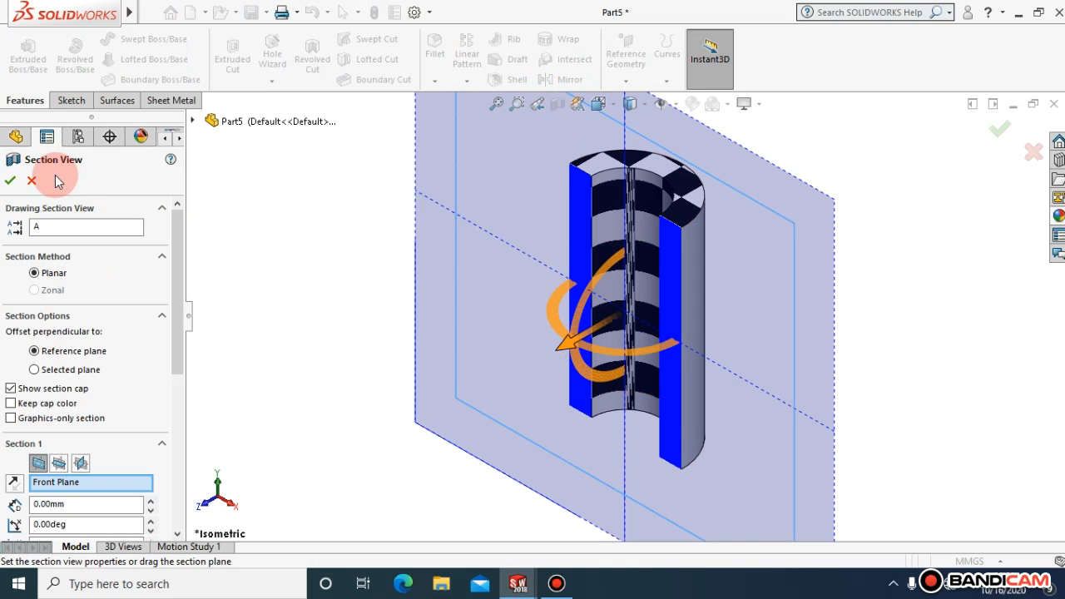
{"action": "left_click", "coordinate": [9, 182]}
{"action": "left_click", "coordinate": [430, 188]}
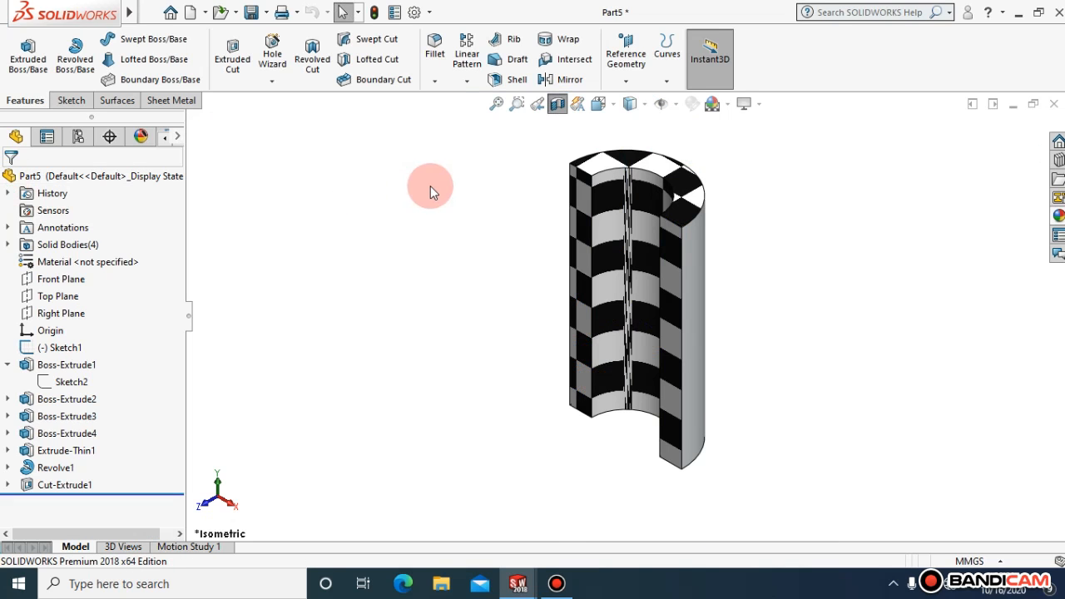
- Turn off the section view and hide the hollow cylinder body
{"action": "left_click", "coordinate": [555, 109]}
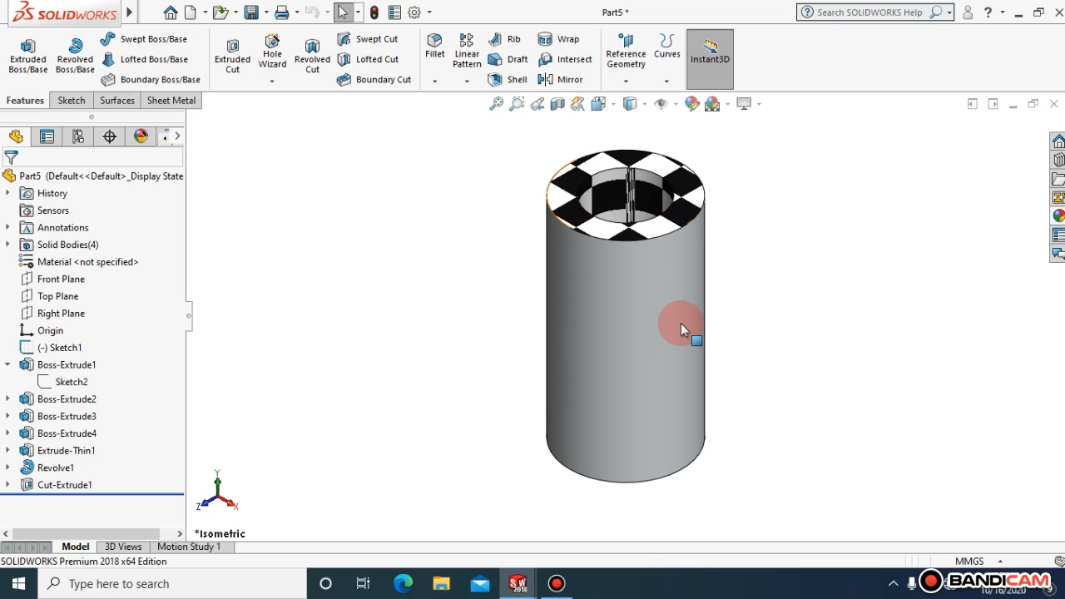
{"action": "right_click", "coordinate": [664, 302]}
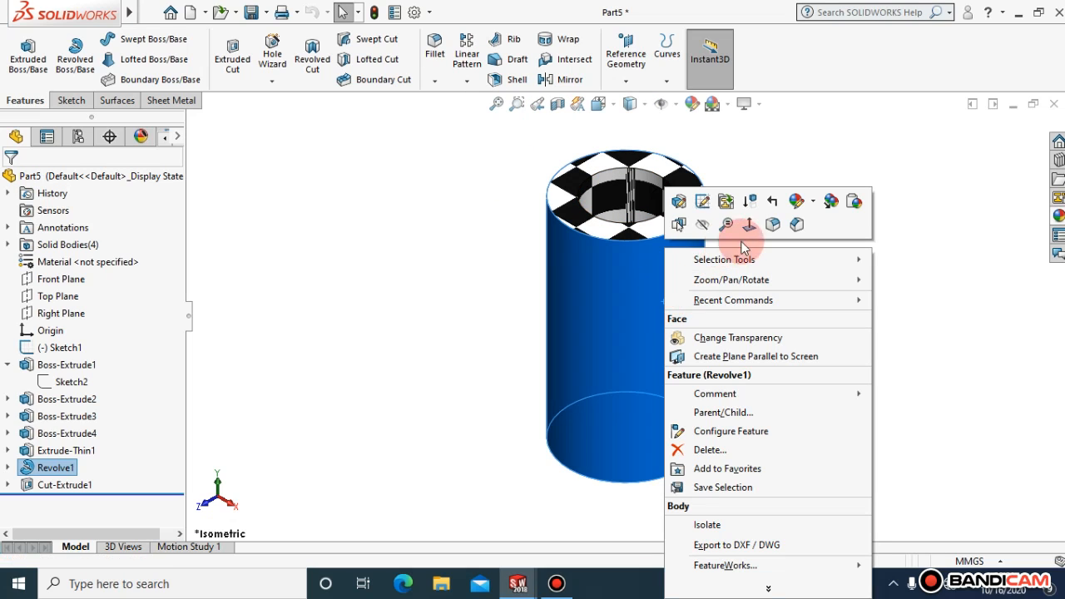
{"action": "left_click", "coordinate": [419, 277]}
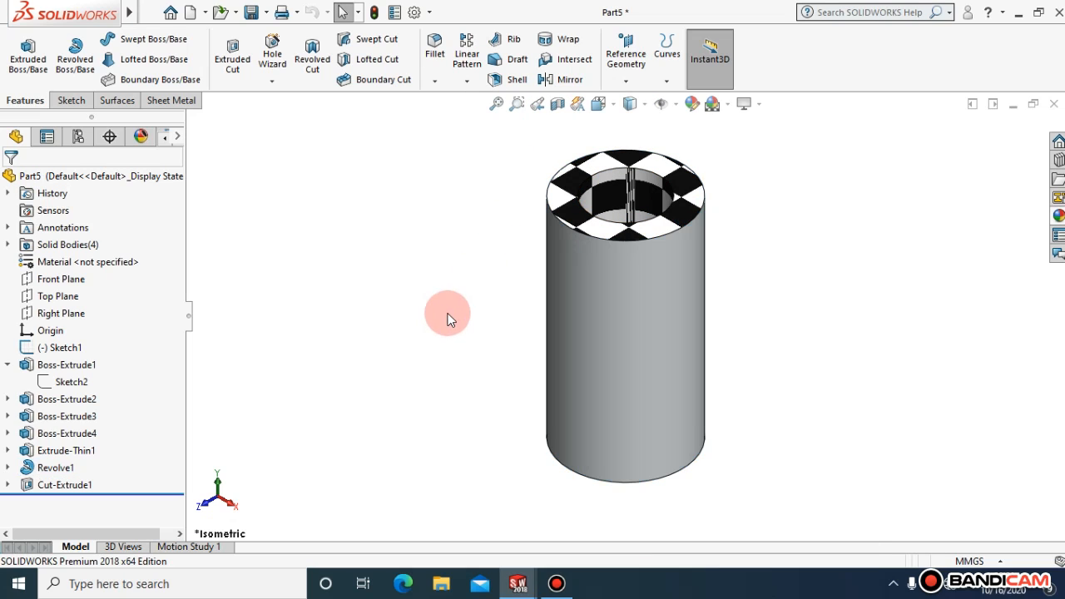
{"action": "right_click", "coordinate": [568, 211]}
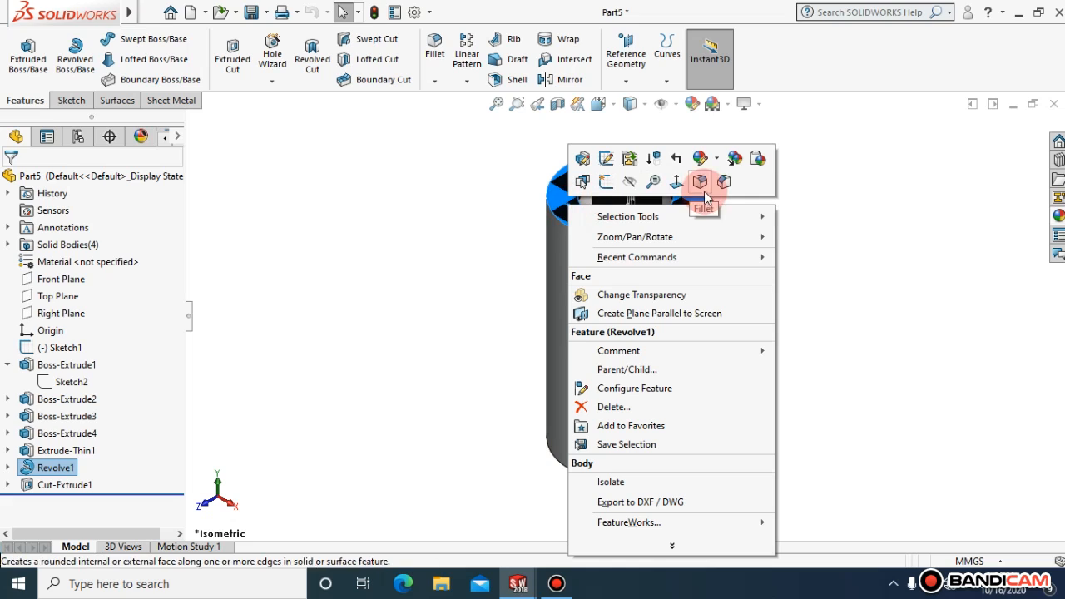
{"action": "left_click", "coordinate": [359, 231]}
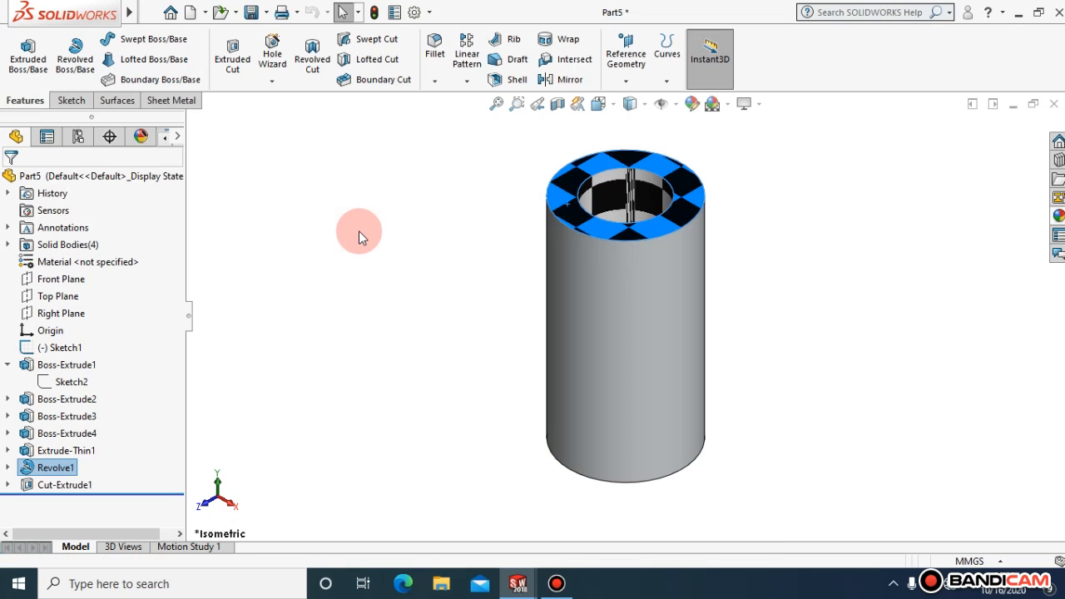
{"action": "right_click", "coordinate": [610, 373]}
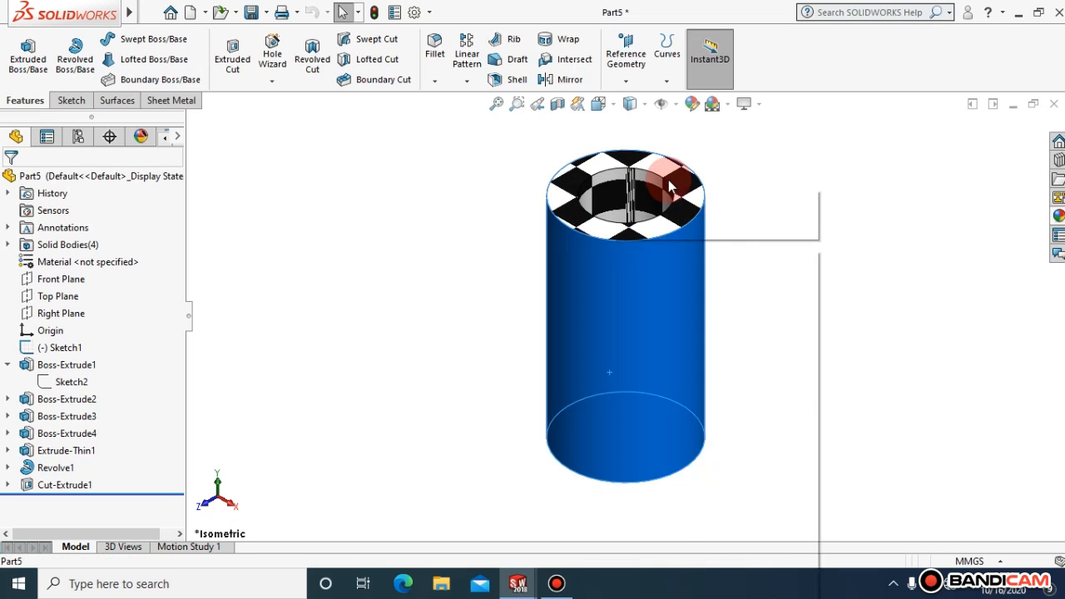
{"action": "left_click", "coordinate": [650, 223]}
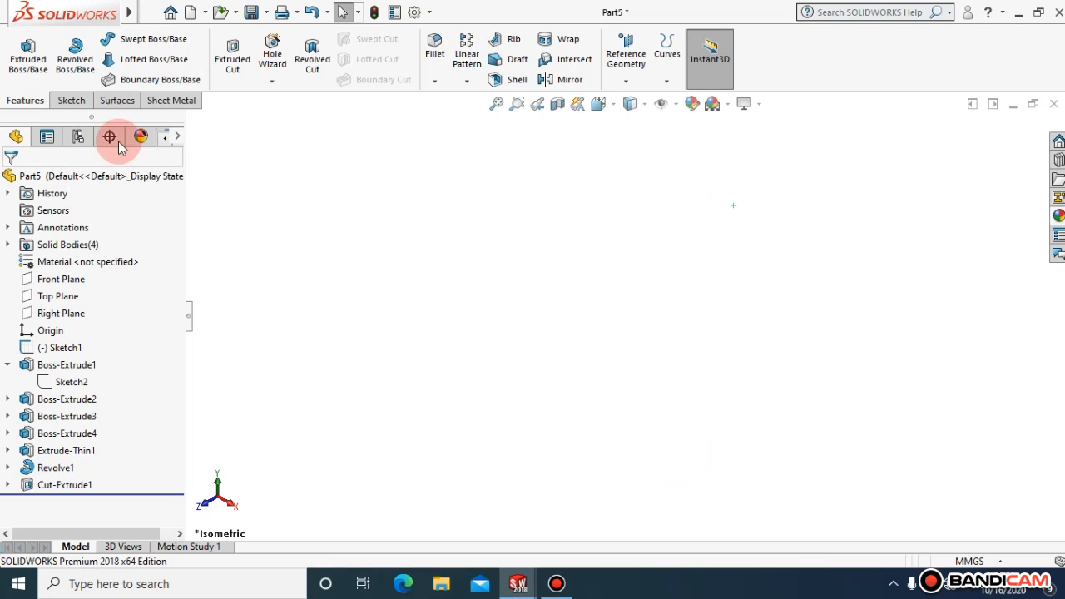
- Sketch a corner rectangle on the Front Plane, above and to the right of the origin
{"action": "left_click", "coordinate": [71, 100]}
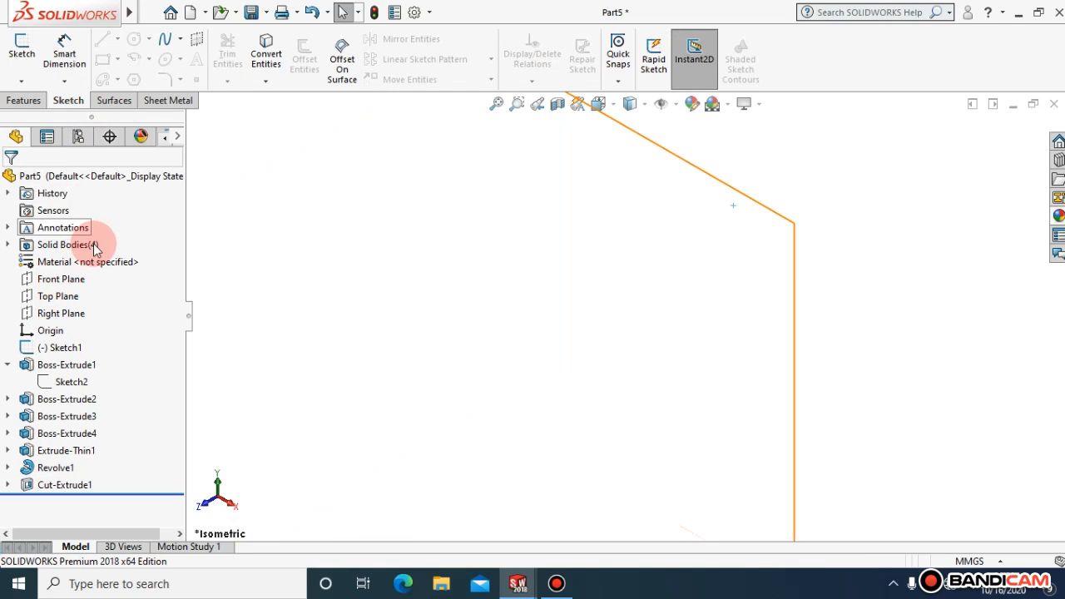
{"action": "left_click", "coordinate": [66, 278]}
{"action": "left_click", "coordinate": [142, 254]}
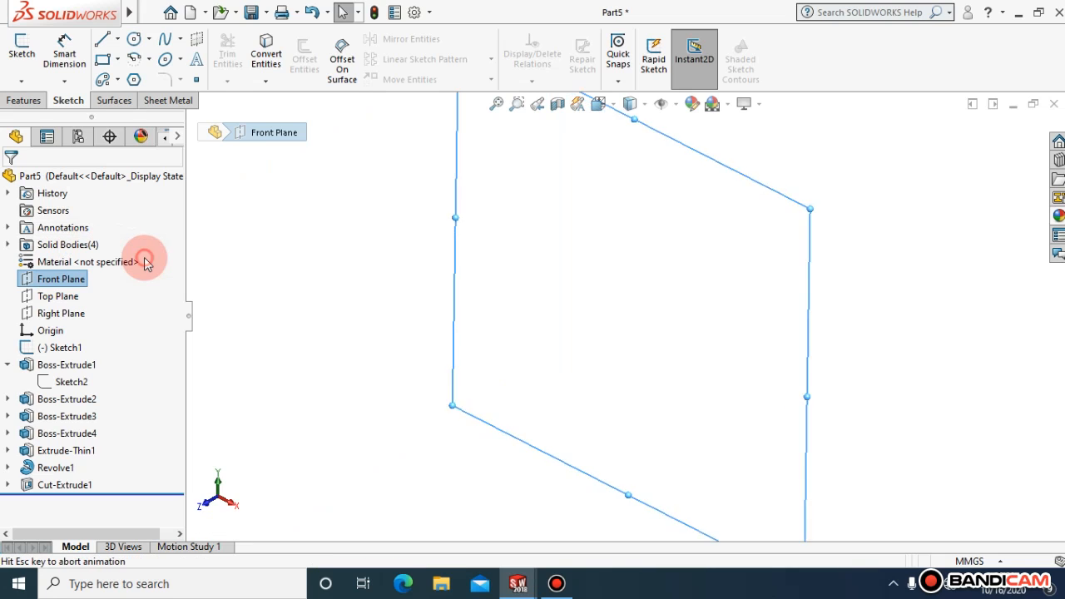
{"action": "left_click", "coordinate": [102, 59]}
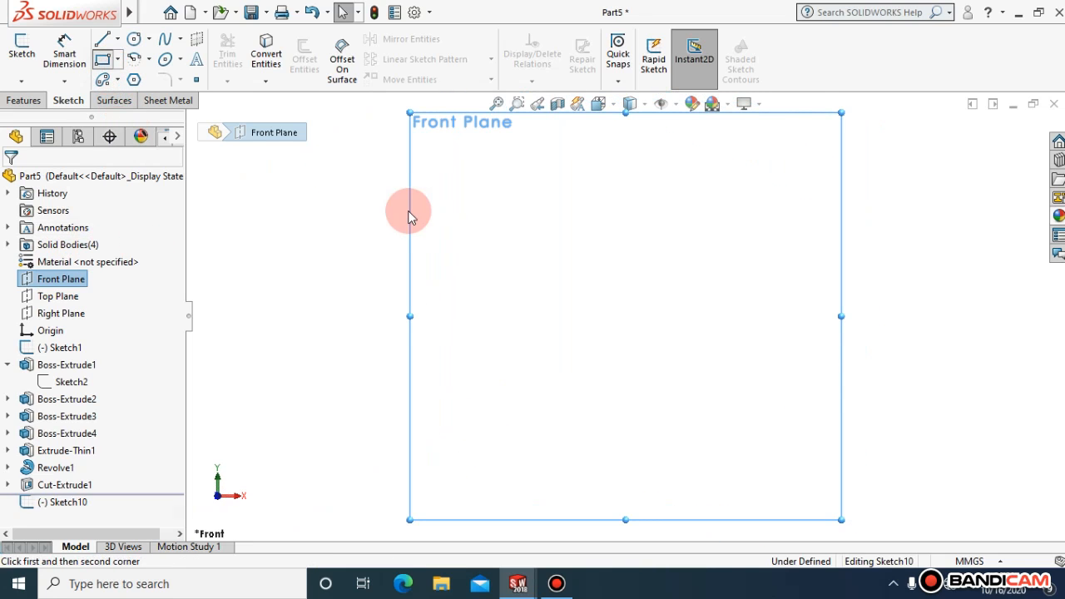
{"action": "left_click", "coordinate": [439, 222]}
{"action": "left_click", "coordinate": [782, 408]}
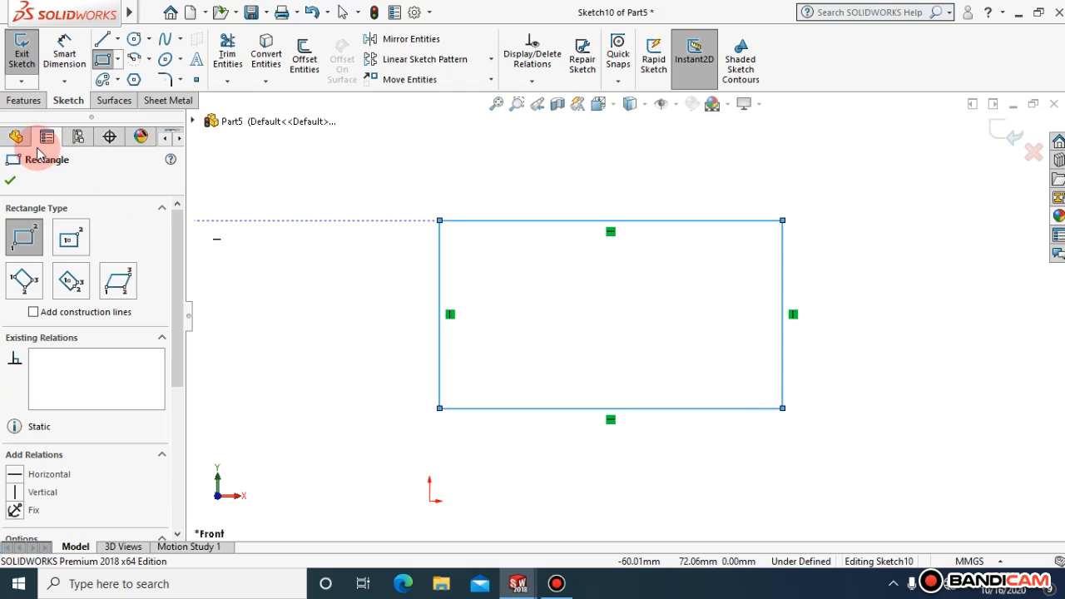
{"action": "left_click", "coordinate": [11, 181]}
- Extrude the rectangle 40 mm blind from the sketch plane and show the block in isometric view
{"action": "left_click", "coordinate": [23, 100]}
{"action": "left_click", "coordinate": [27, 54]}
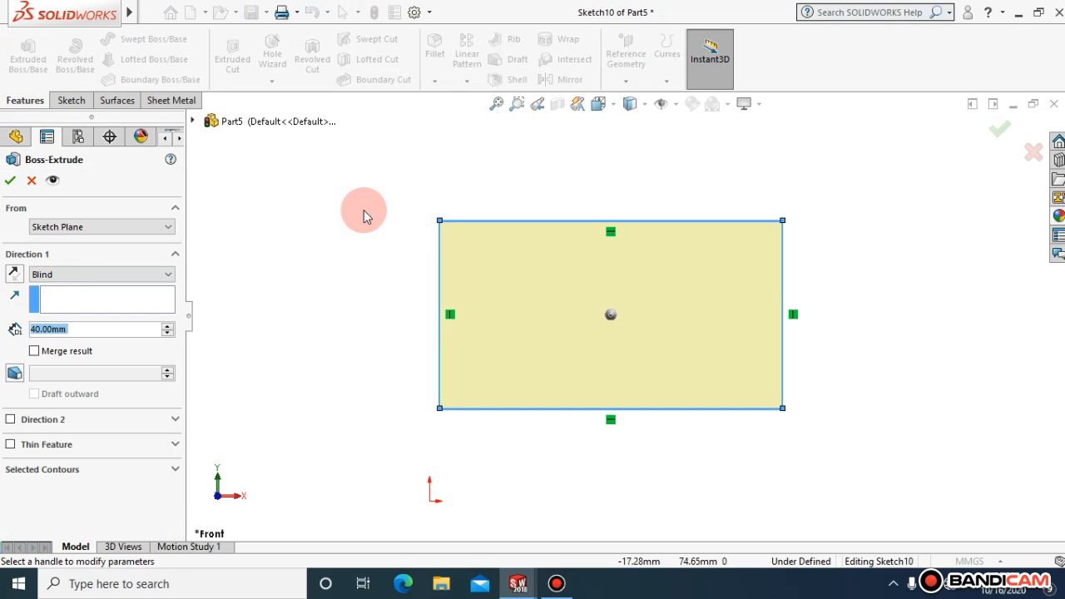
{"action": "left_click", "coordinate": [9, 178]}
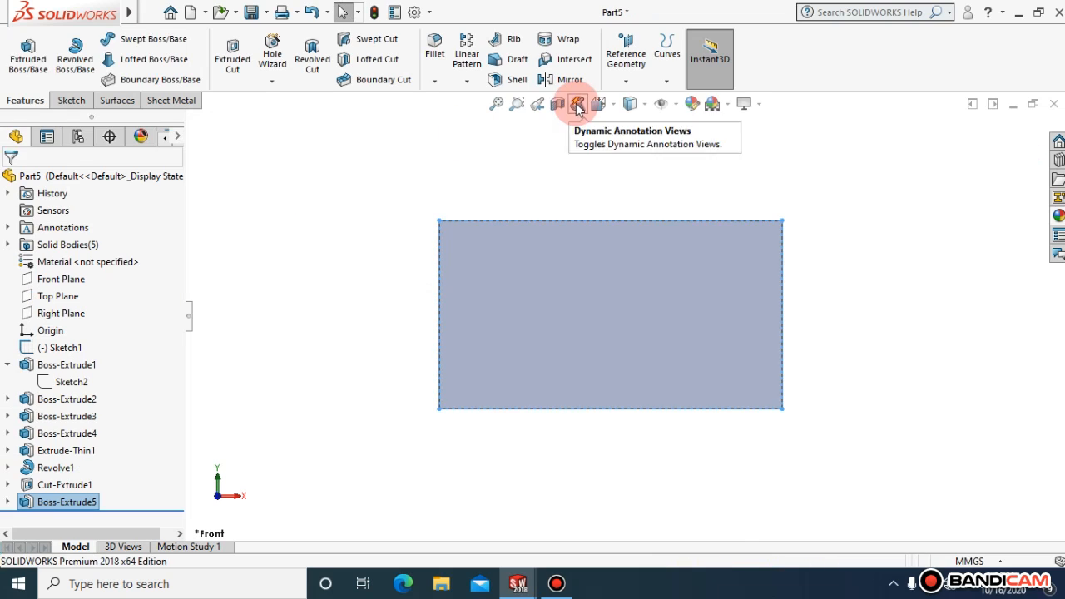
{"action": "key", "text": "space"}
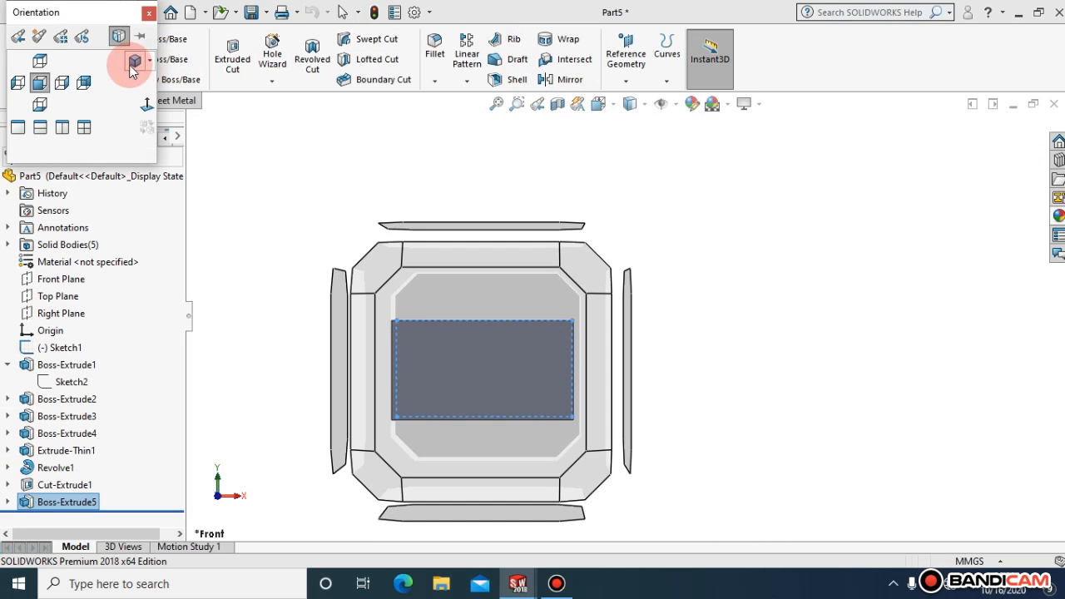
{"action": "left_click", "coordinate": [133, 61]}
{"action": "left_click", "coordinate": [354, 272]}
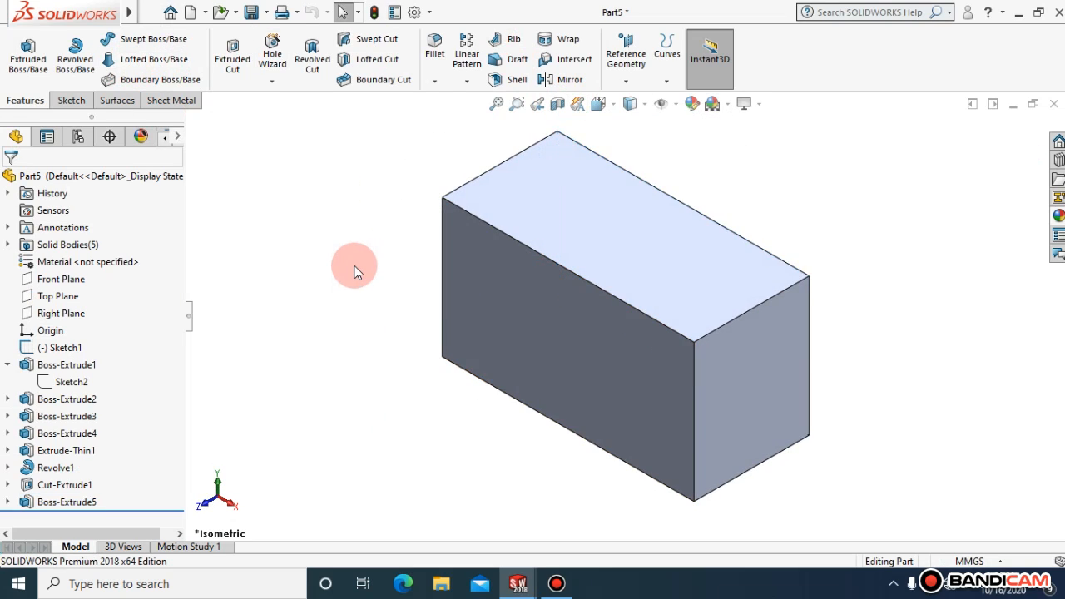
- Try a chamfer of 10 mm at 45 degrees on the block's top face and undo it
{"action": "right_click", "coordinate": [599, 249]}
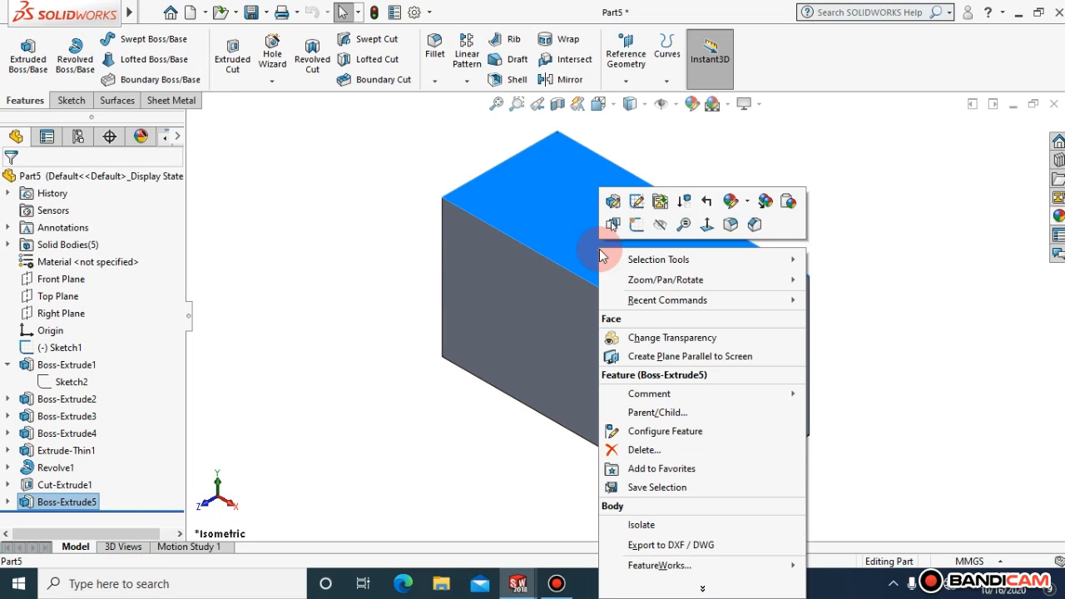
{"action": "left_click", "coordinate": [750, 224]}
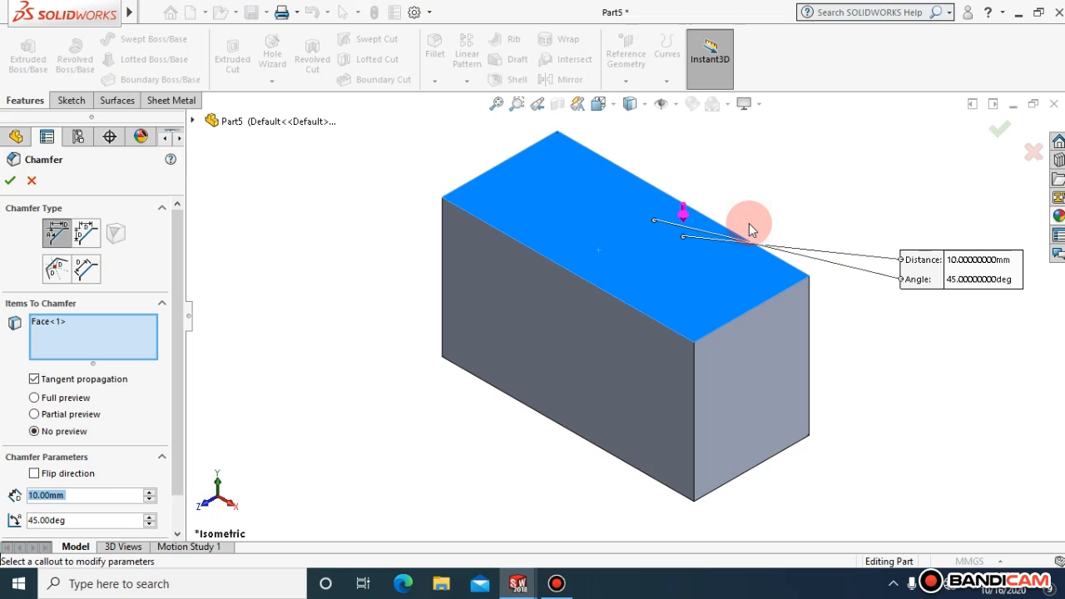
{"action": "left_click_drag", "start_coordinate": [174, 327], "coordinate": [185, 365]}
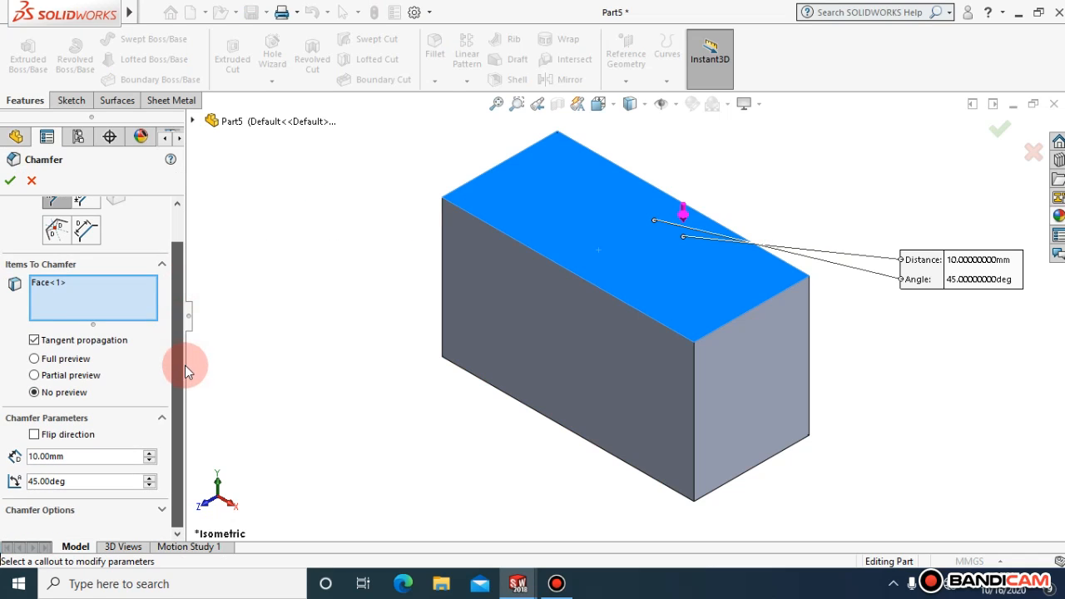
{"action": "left_click", "coordinate": [84, 457]}
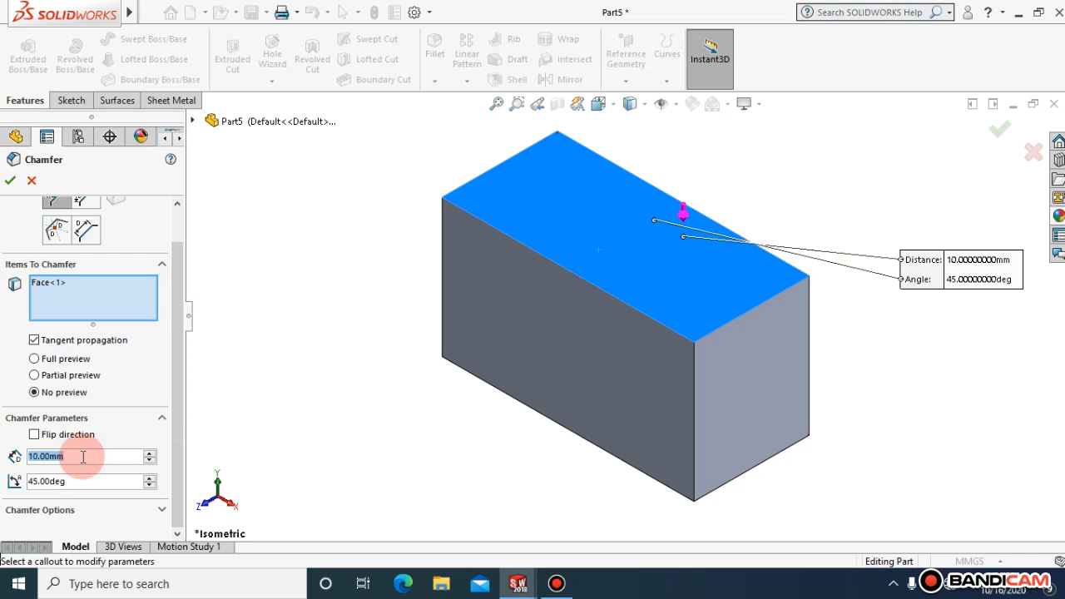
{"action": "type", "text": "10"}
{"action": "key", "text": "Return"}
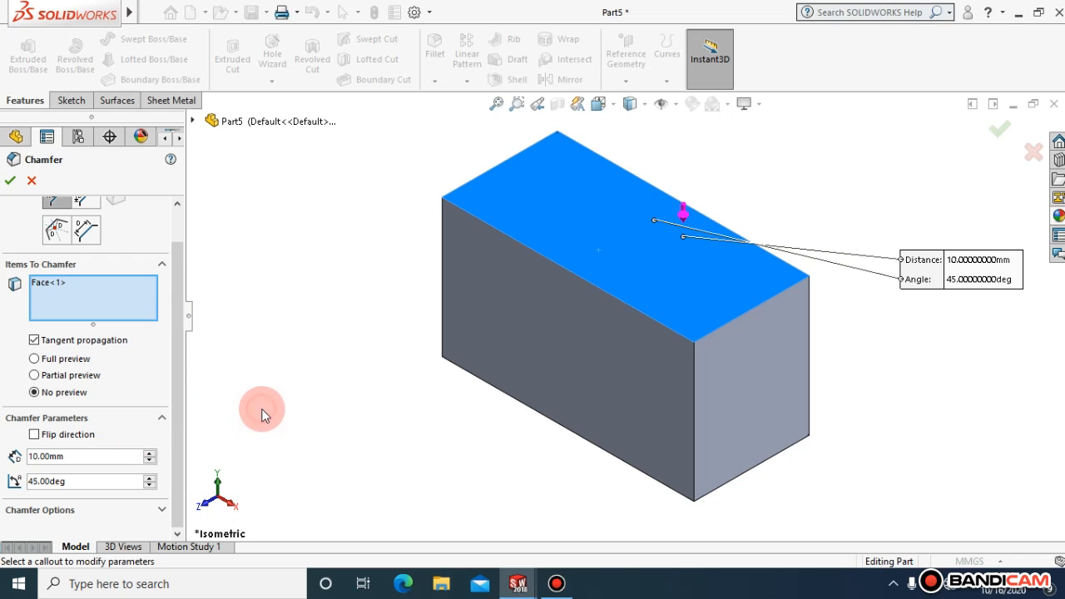
{"action": "left_click", "coordinate": [10, 181]}
{"action": "key", "text": "ctrl+z"}
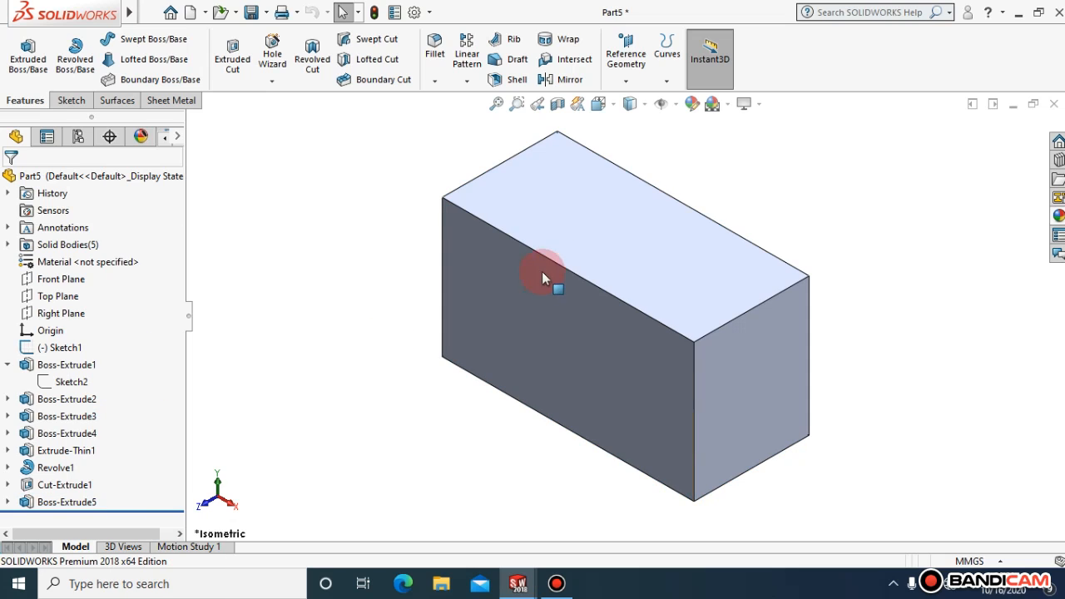
- Start a chamfer on the block's top face, try the available chamfer types and settle on Angle Distance
{"action": "right_click", "coordinate": [664, 211]}
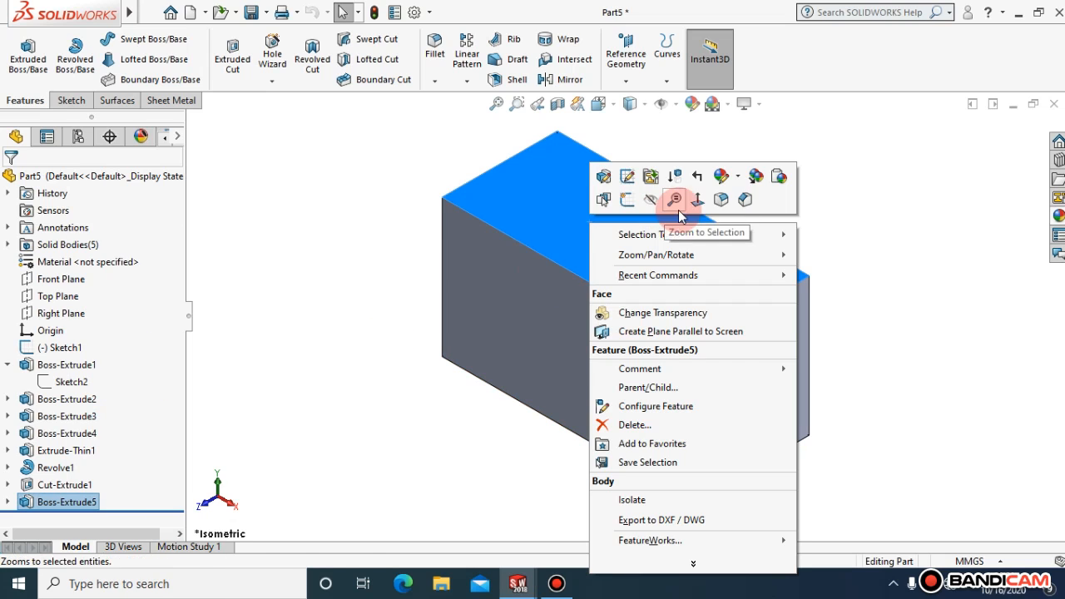
{"action": "left_click", "coordinate": [743, 202]}
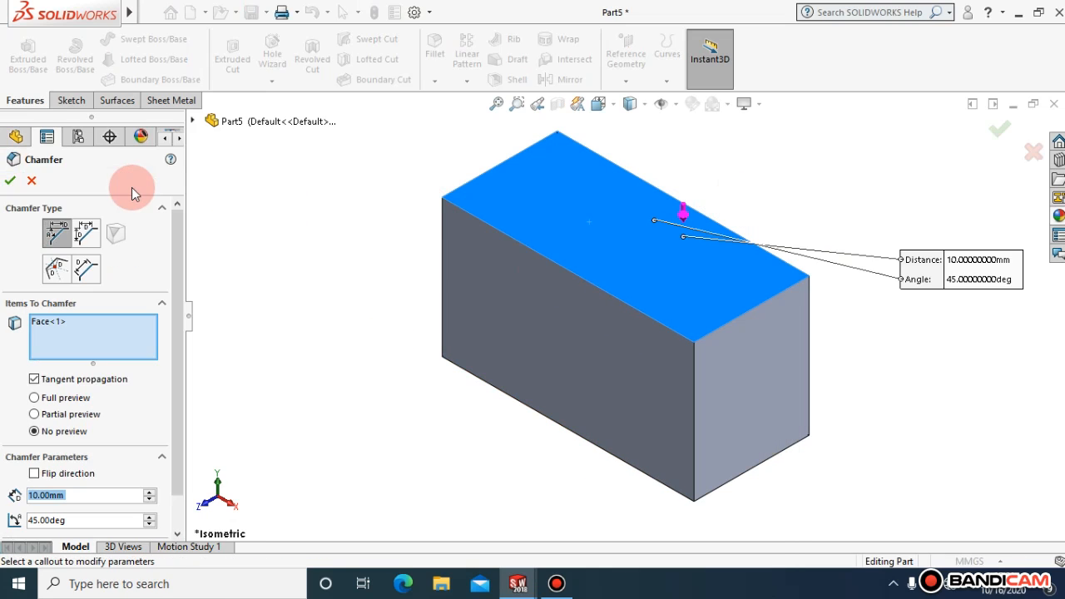
{"action": "left_click_drag", "start_coordinate": [178, 233], "coordinate": [157, 229]}
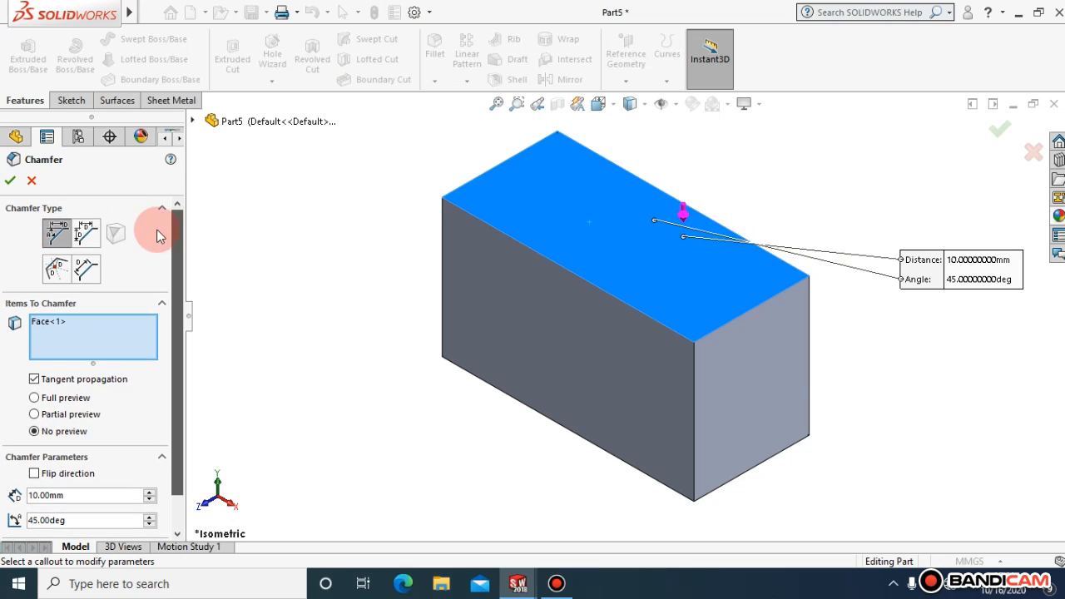
{"action": "left_click", "coordinate": [91, 235]}
{"action": "left_click", "coordinate": [54, 235]}
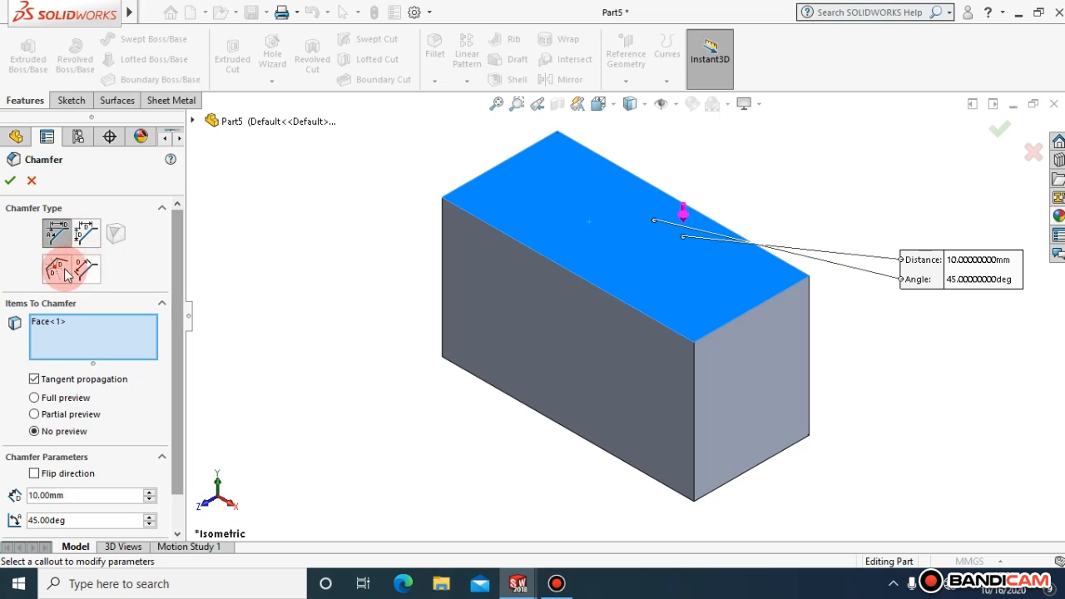
{"action": "left_click", "coordinate": [56, 269]}
{"action": "left_click", "coordinate": [85, 268]}
{"action": "left_click", "coordinate": [56, 232]}
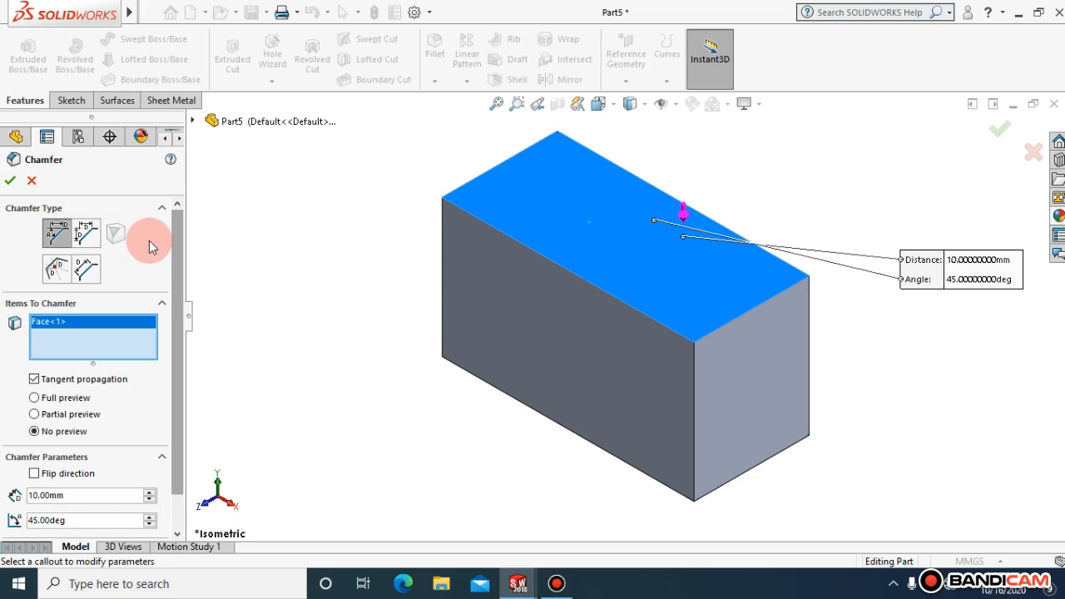
- Turn on the full chamfer preview and toggle the flip direction option several times, leaving it off
{"action": "left_click_drag", "start_coordinate": [180, 251], "coordinate": [184, 291]}
{"action": "left_click", "coordinate": [34, 358]}
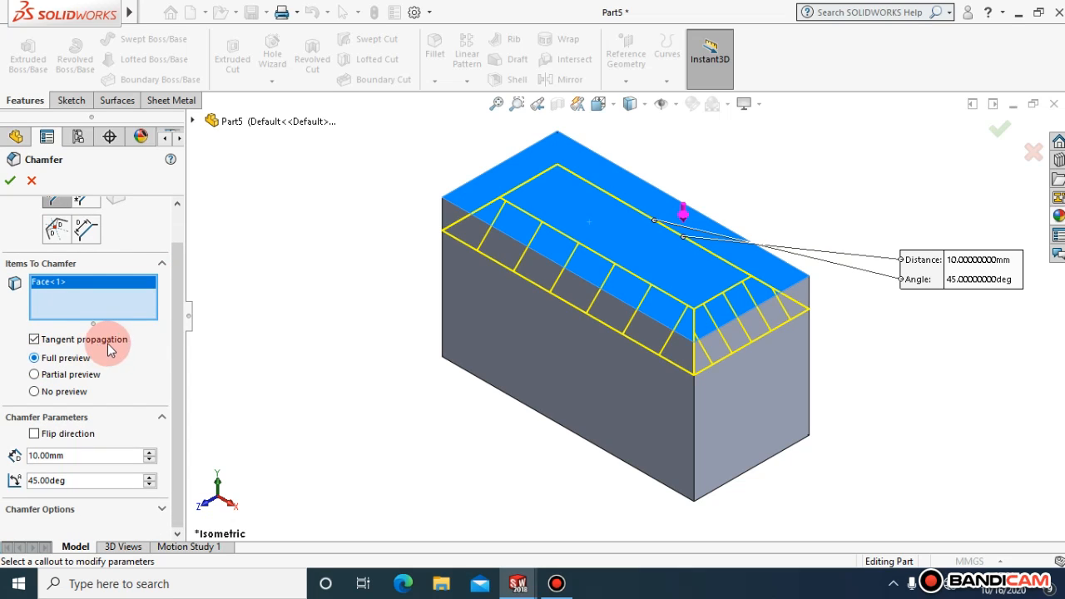
{"action": "left_click_drag", "start_coordinate": [175, 338], "coordinate": [175, 338]}
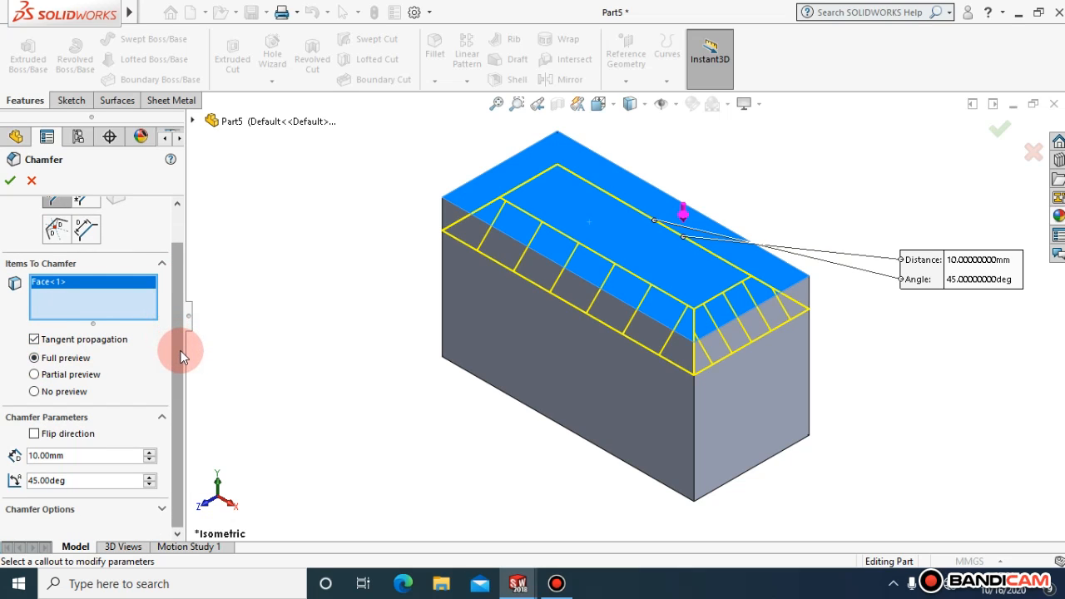
{"action": "left_click", "coordinate": [36, 435]}
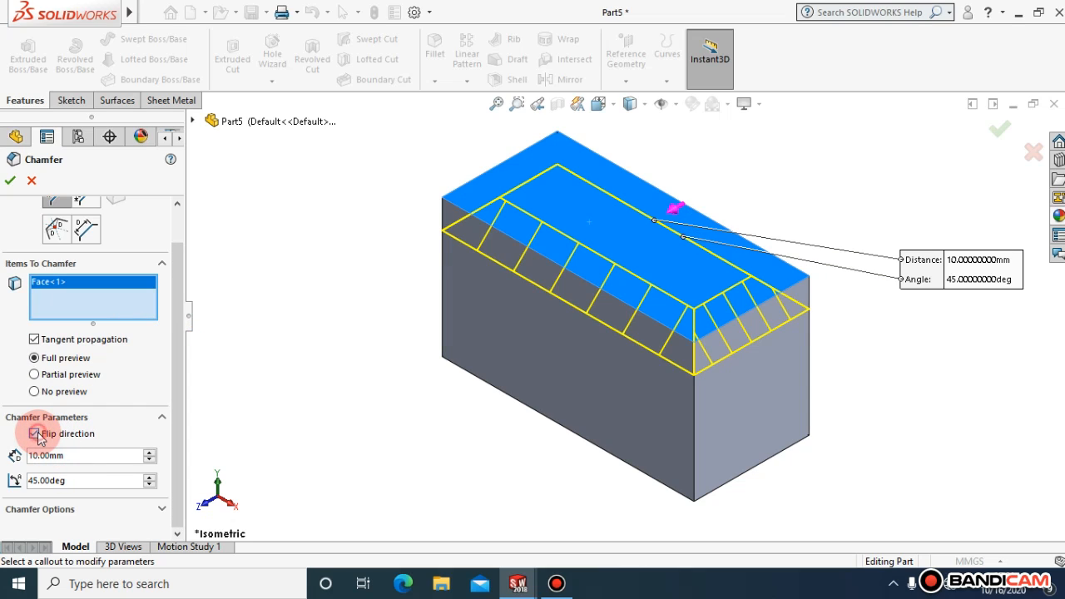
{"action": "left_click", "coordinate": [34, 433]}
{"action": "left_click", "coordinate": [34, 434]}
{"action": "left_click", "coordinate": [34, 434]}
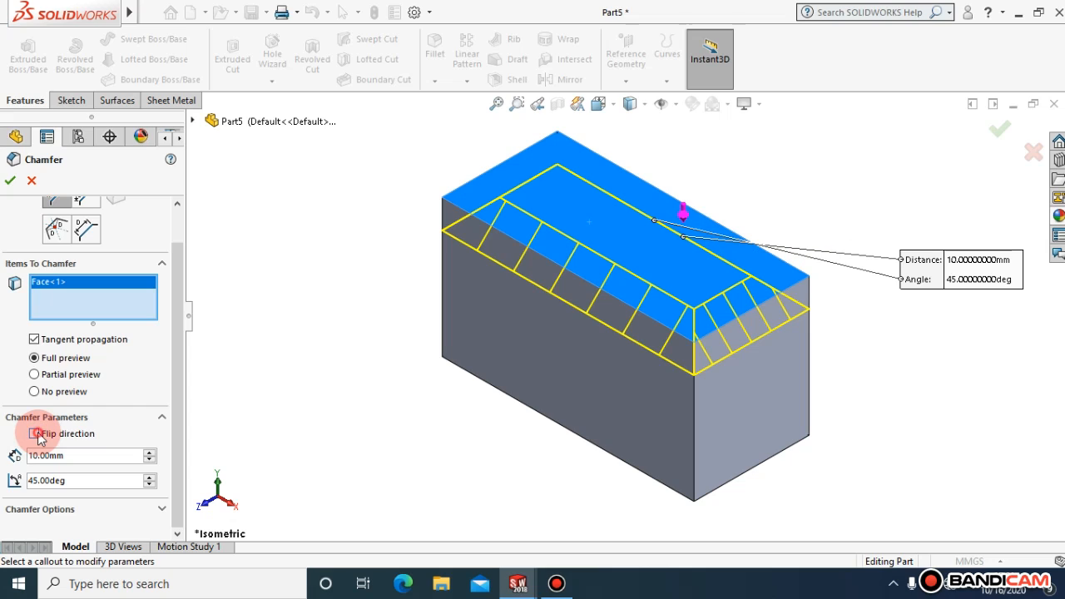
{"action": "left_click", "coordinate": [34, 433]}
{"action": "left_click", "coordinate": [34, 434]}
{"action": "left_click", "coordinate": [34, 433]}
{"action": "left_click", "coordinate": [34, 434]}
- Set the chamfer distance to 10 mm, expand the chamfer options and accept the chamfer on the top face
{"action": "left_click_drag", "start_coordinate": [89, 456], "coordinate": [24, 456]}
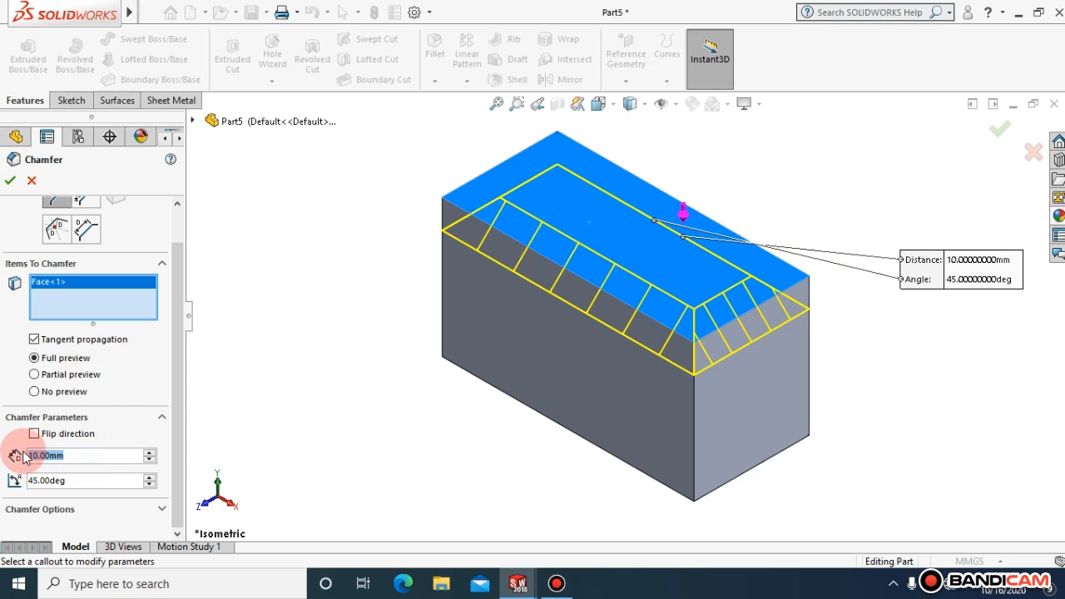
{"action": "left_click", "coordinate": [352, 350]}
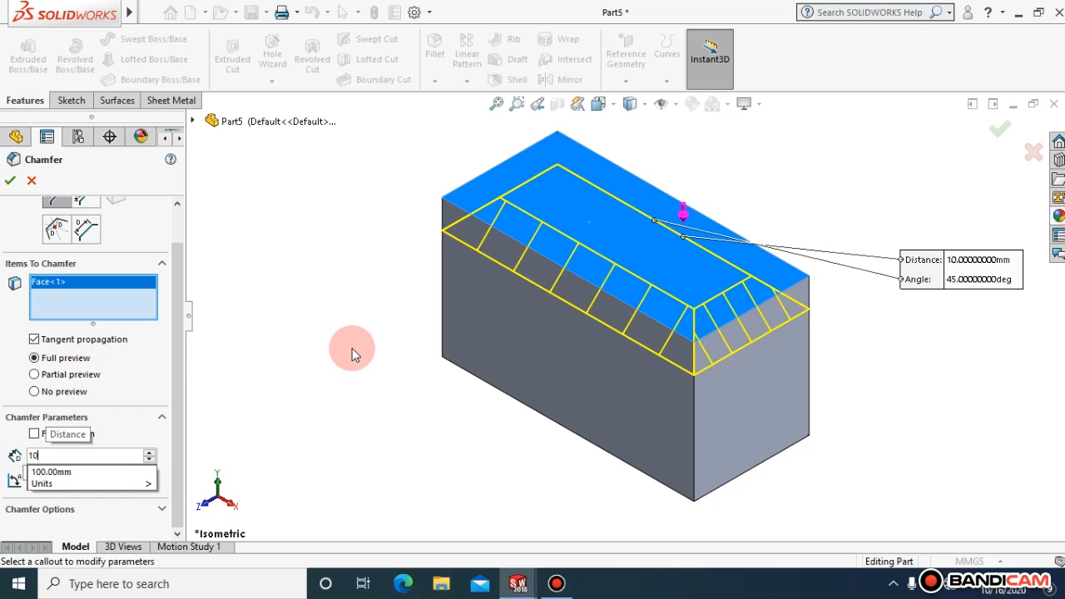
{"action": "left_click", "coordinate": [179, 346]}
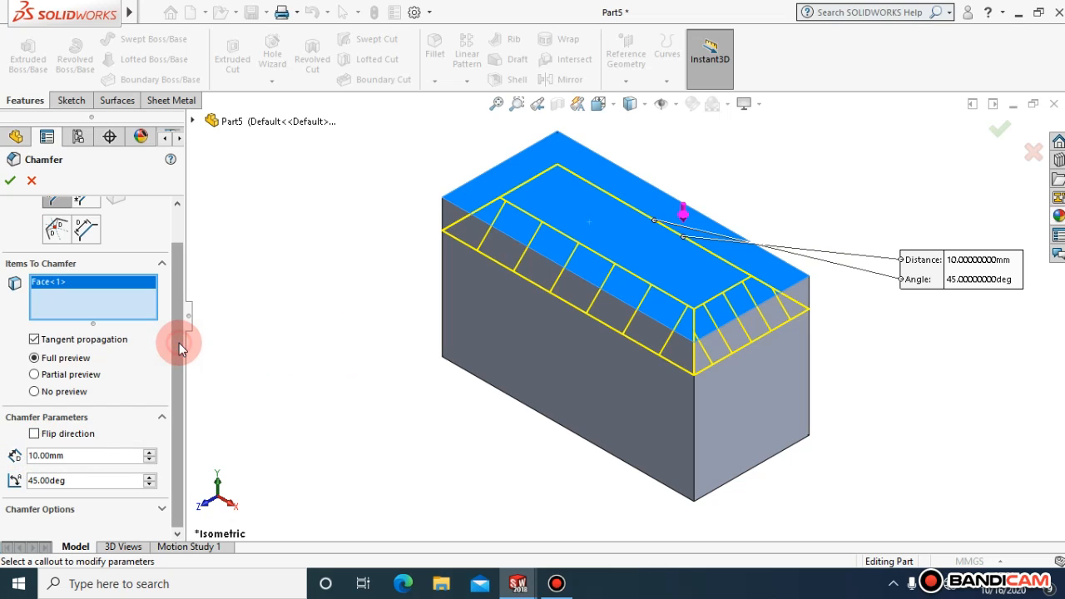
{"action": "left_click", "coordinate": [164, 510]}
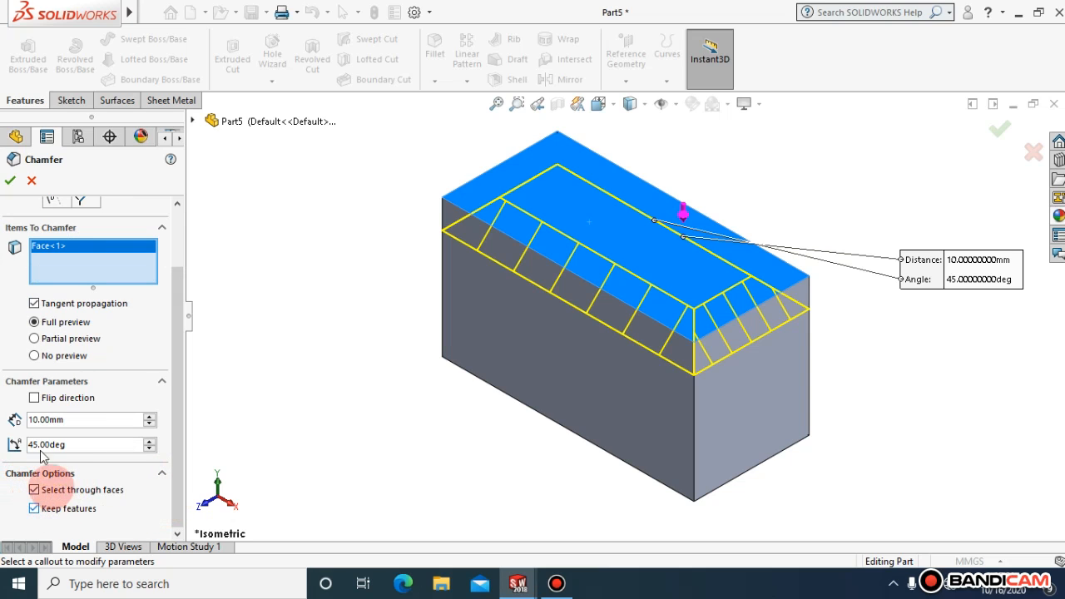
{"action": "left_click", "coordinate": [31, 181]}
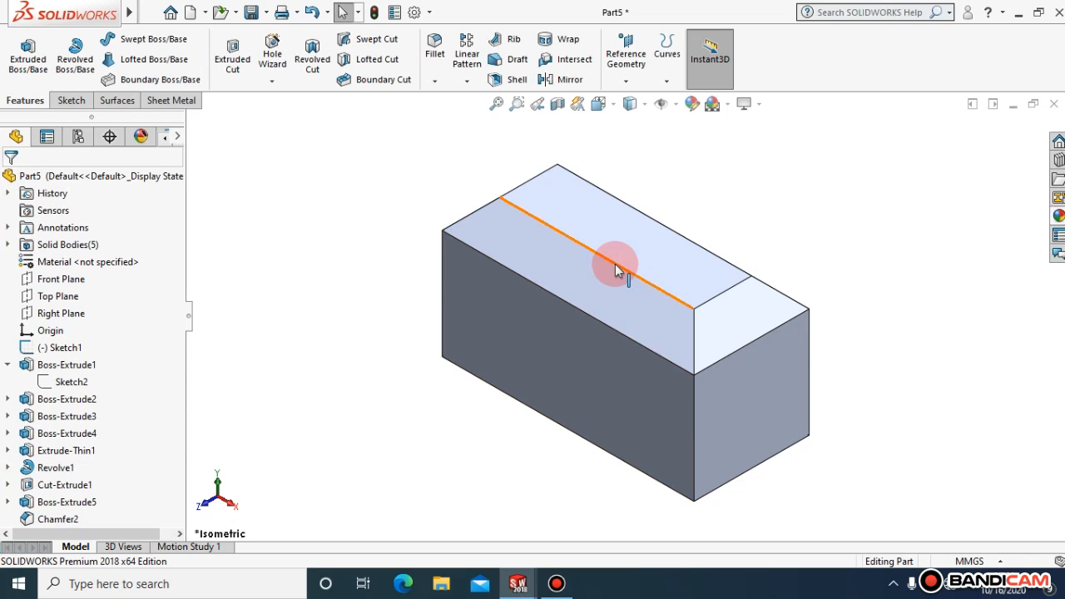
- Hide the chamfered block body
{"action": "right_click", "coordinate": [636, 267]}
{"action": "left_click", "coordinate": [630, 241]}
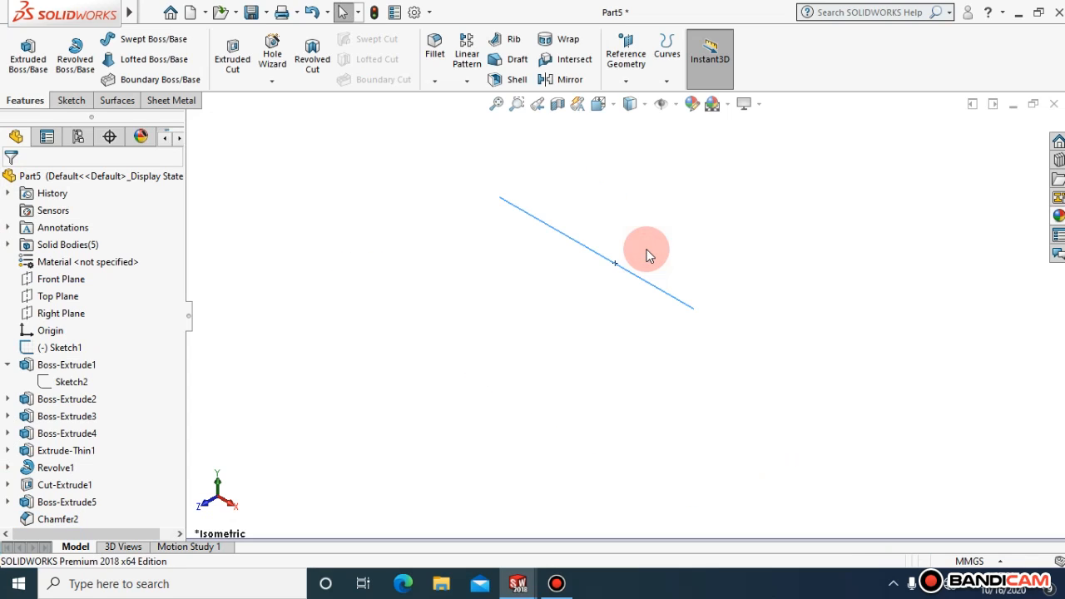